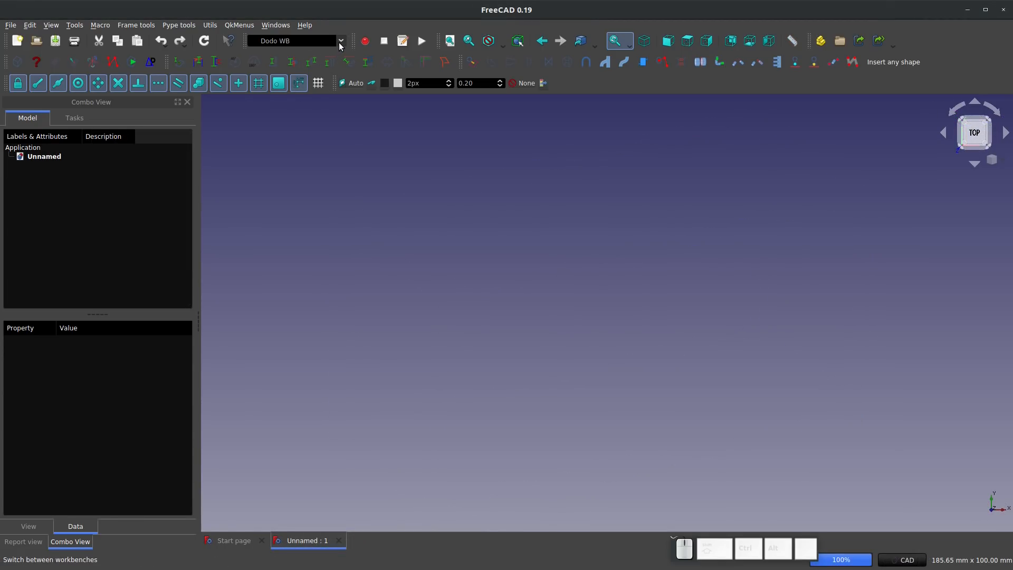
Switch to the Part Design workbench and create a new sketch on the XY plane
left_click(340, 41)
left_click(278, 215)
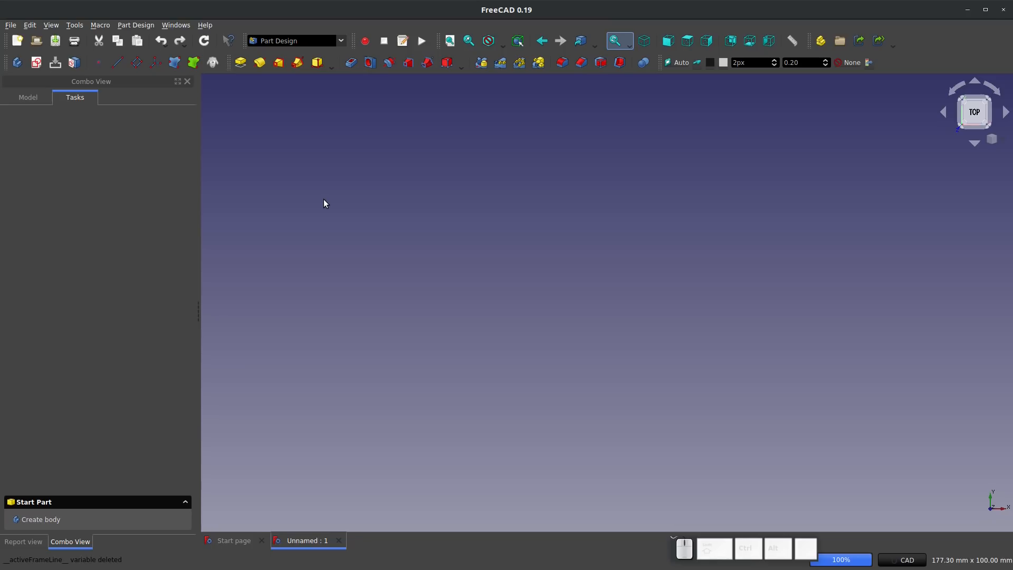
left_click(36, 64)
left_click(460, 198)
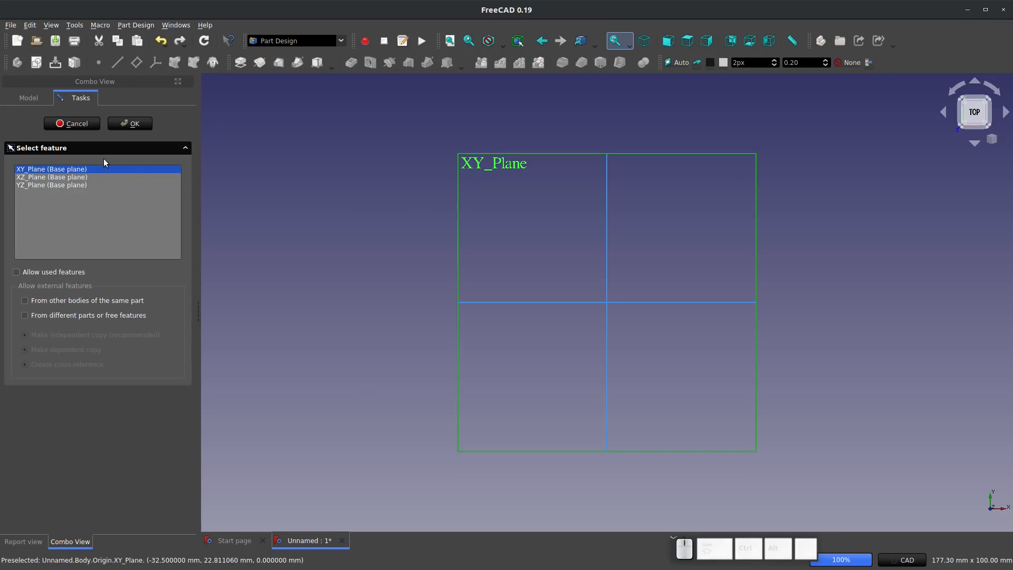
left_click(134, 127)
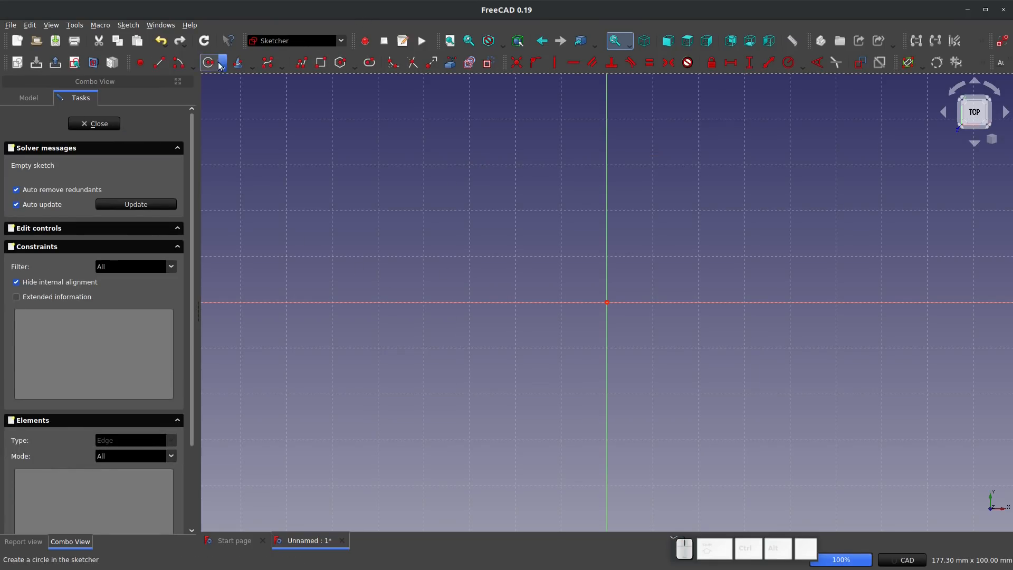
Sketch a rectangle around the origin and constrain its opposite corners symmetric about the origin
left_click(320, 62)
left_click(272, 114)
left_click(803, 460)
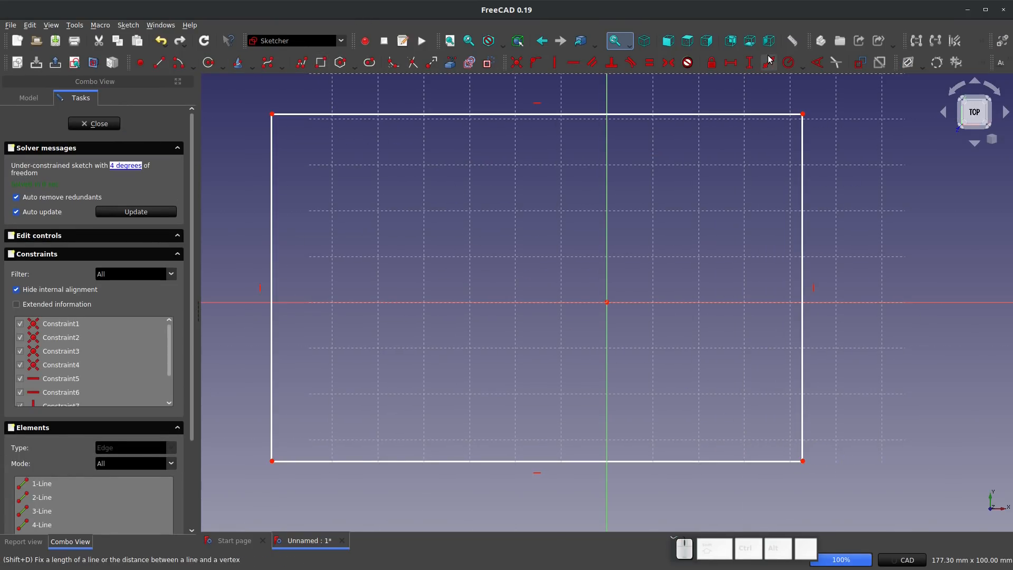
left_click(669, 62)
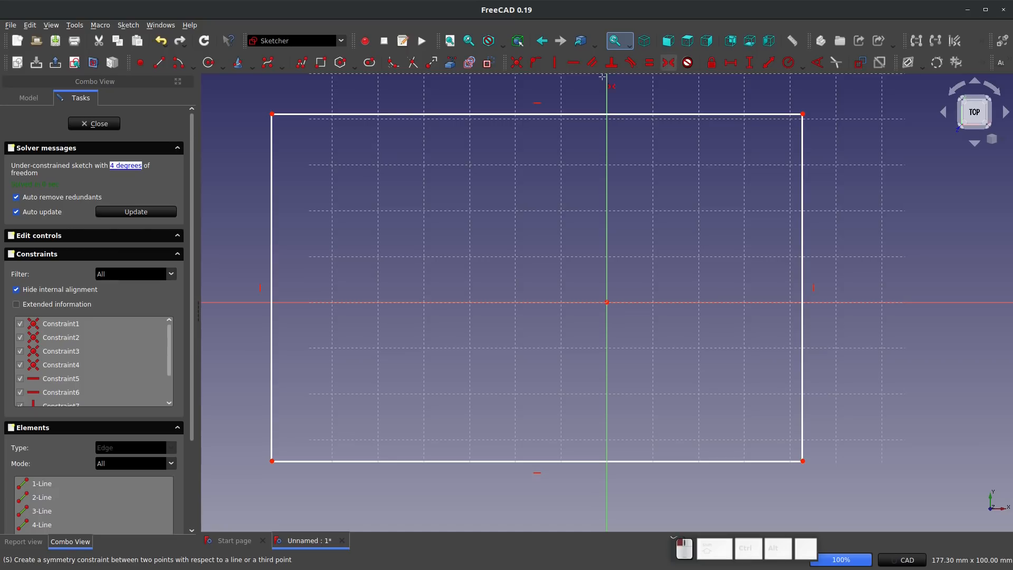
left_click(272, 114)
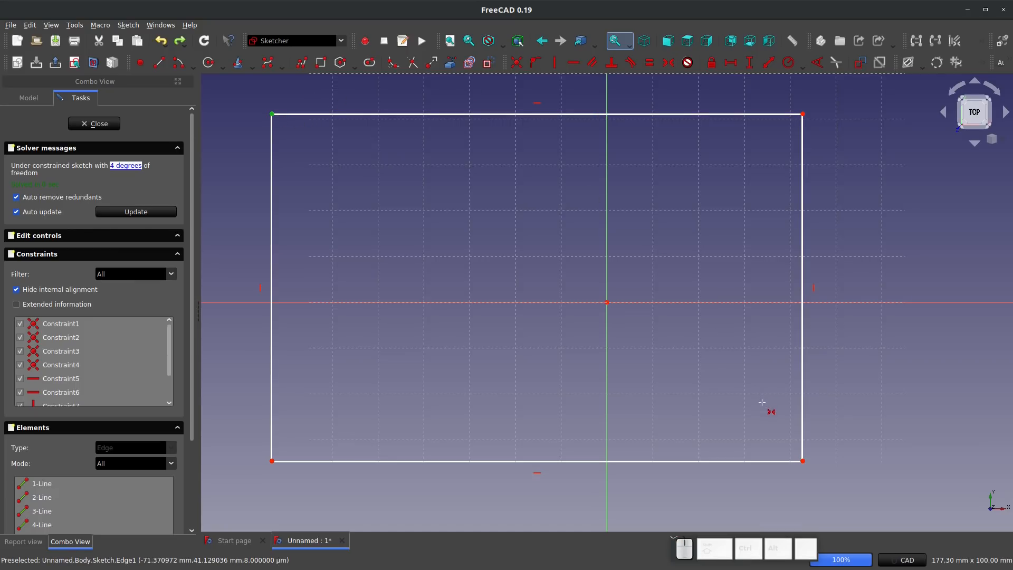
left_click(803, 461)
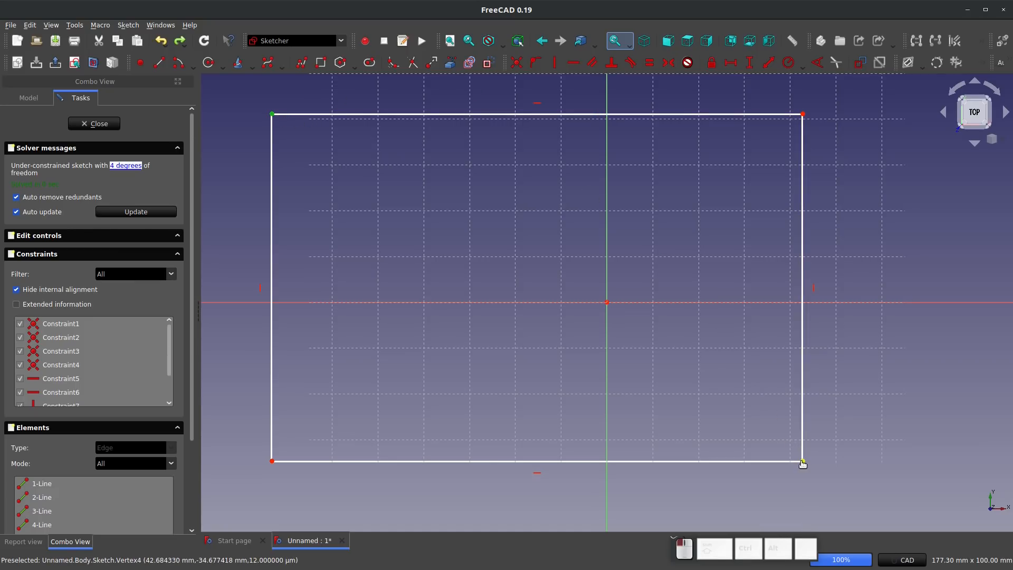
left_click(607, 302)
scroll(581, 302, "down", 1)
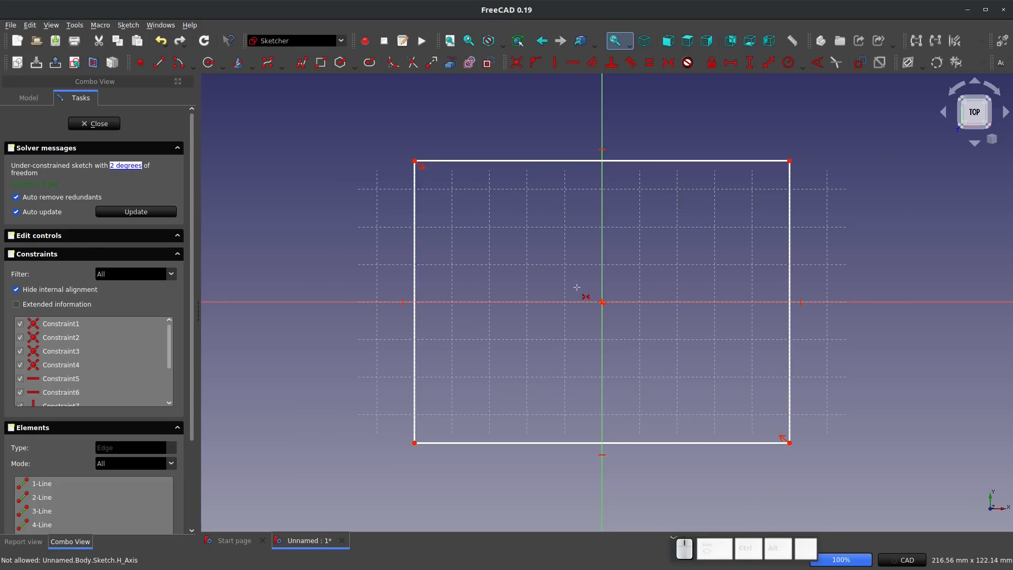
Constrain the rectangle's vertical side to a length of 1000 mm
key("shift+v")
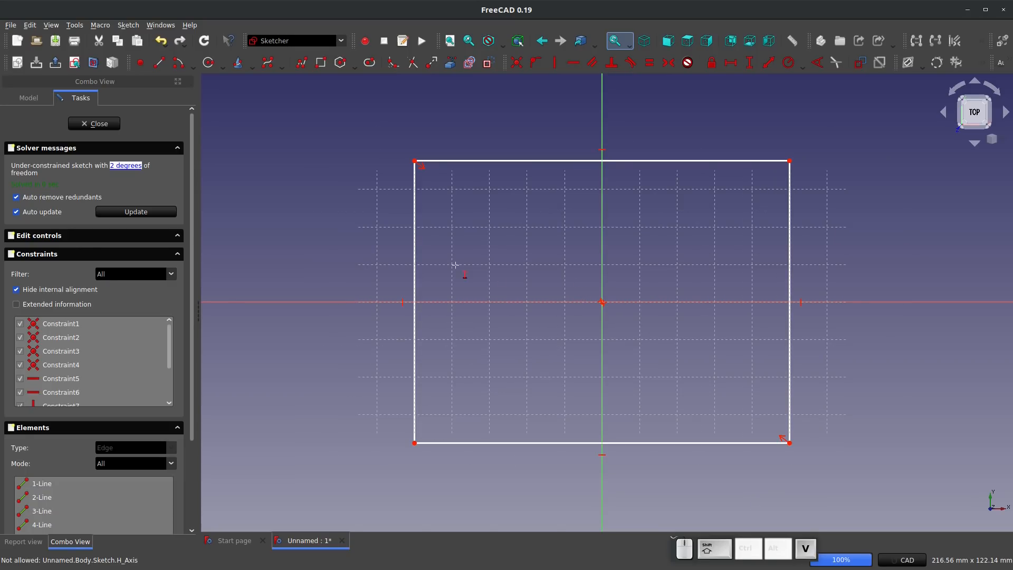
left_click(415, 270)
type("1000")
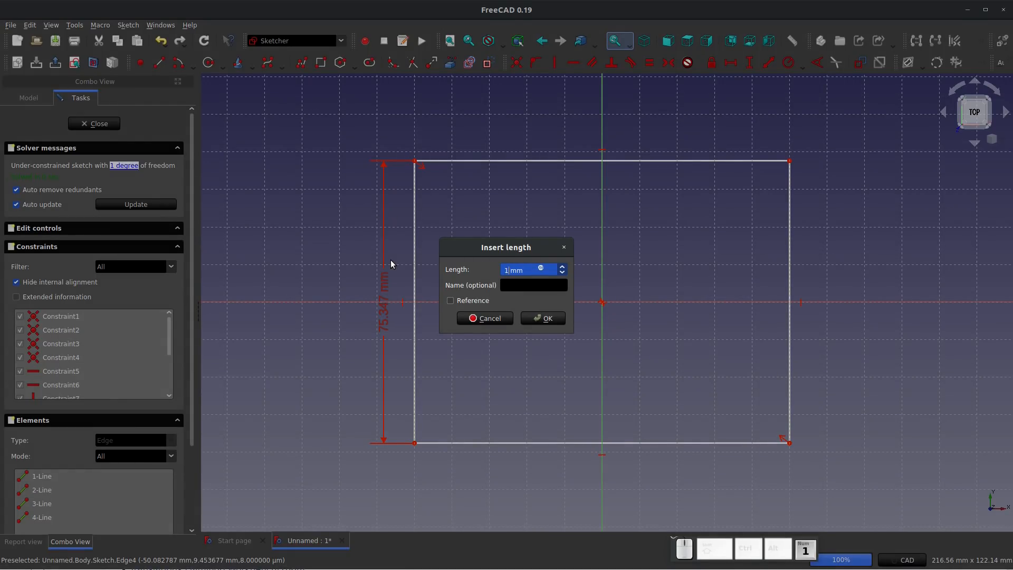
key("Return")
scroll(390, 260, "down", 5)
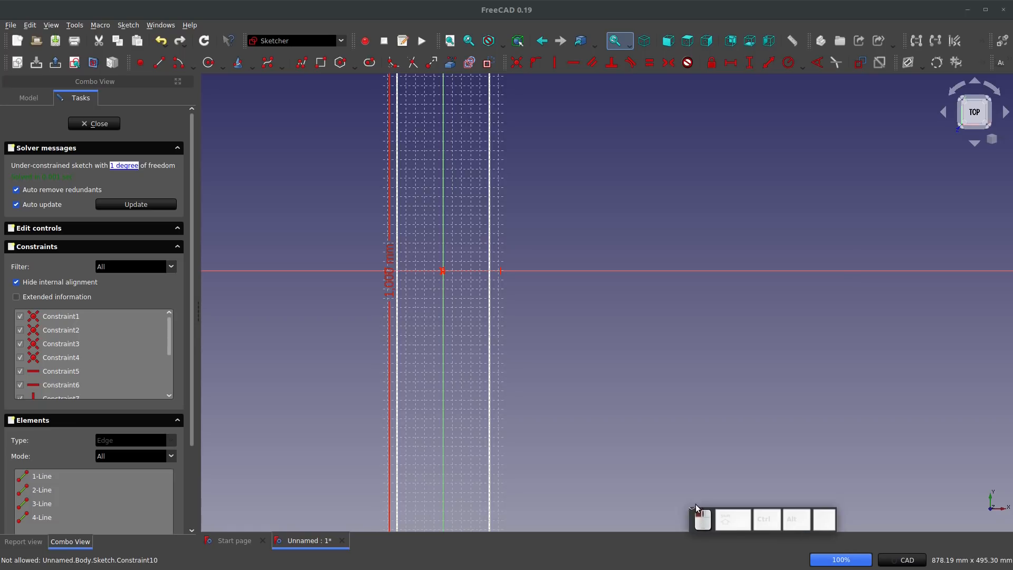
left_click(663, 561)
left_click_drag(661, 558, 666, 555)
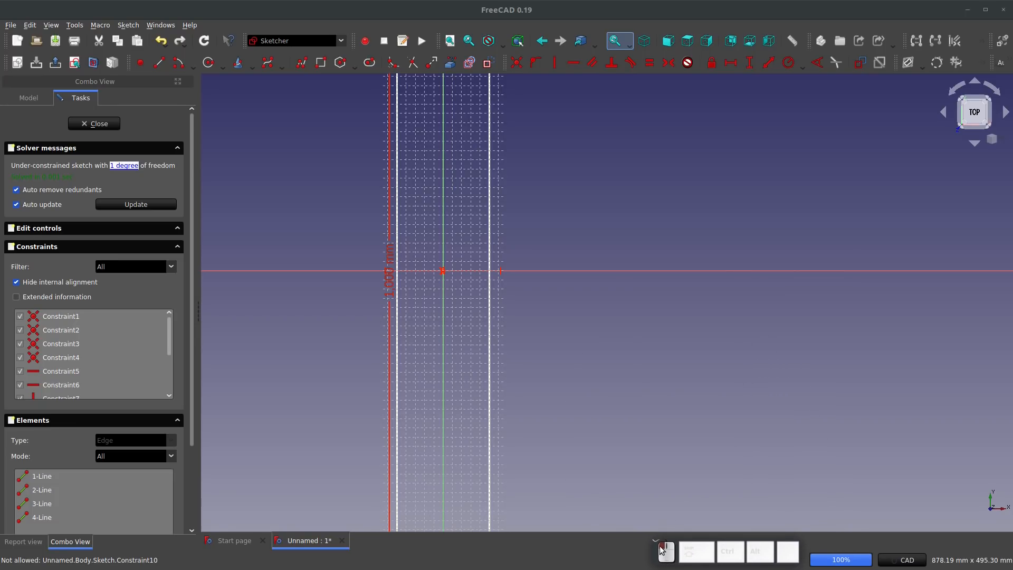
scroll(452, 368, "down", 5)
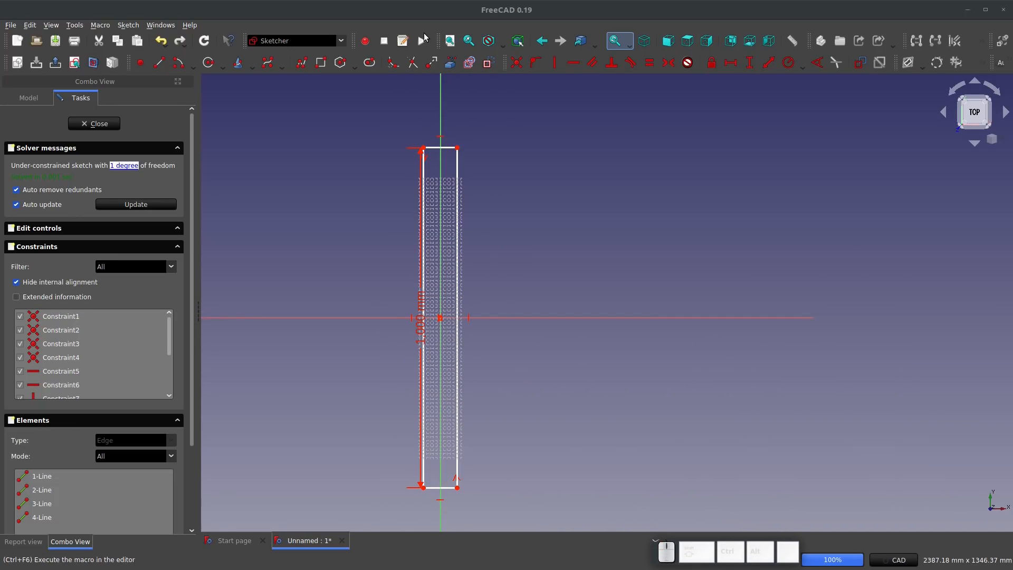
Try to apply a vertical distance constraint to the rectangle's upper edge
key("shift+h")
left_click(441, 148)
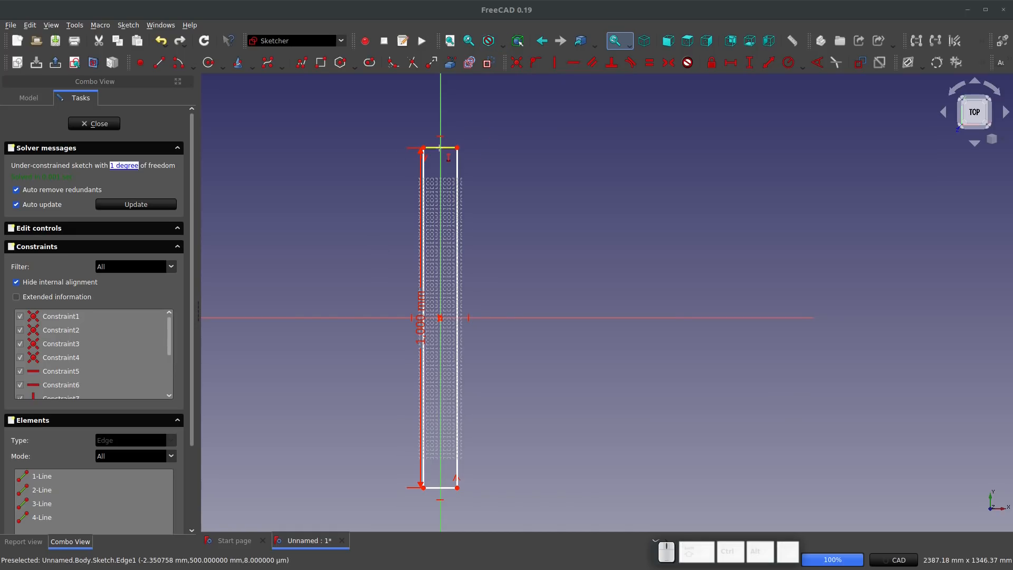
type("i700")
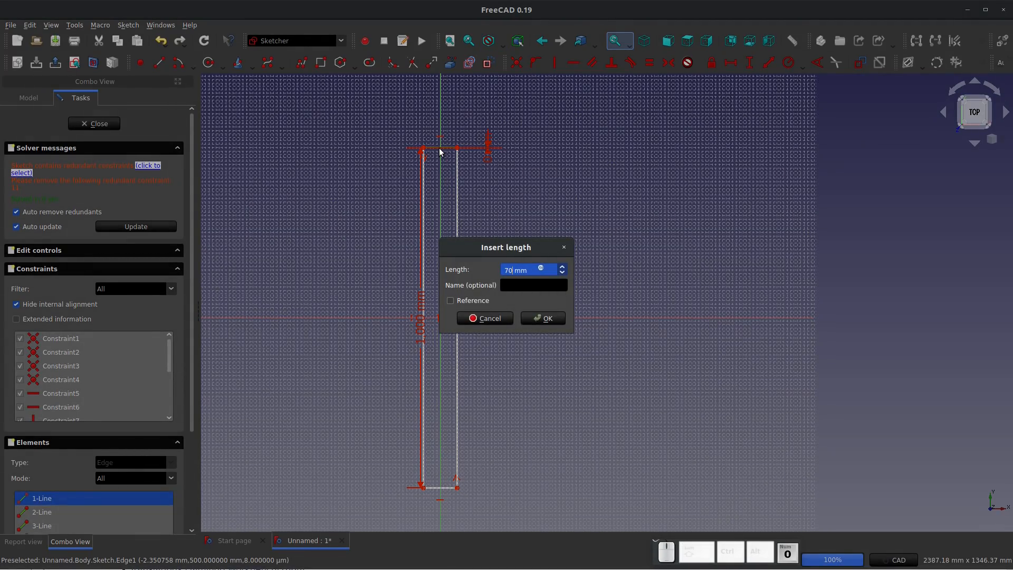
key("Return")
left_click(585, 279)
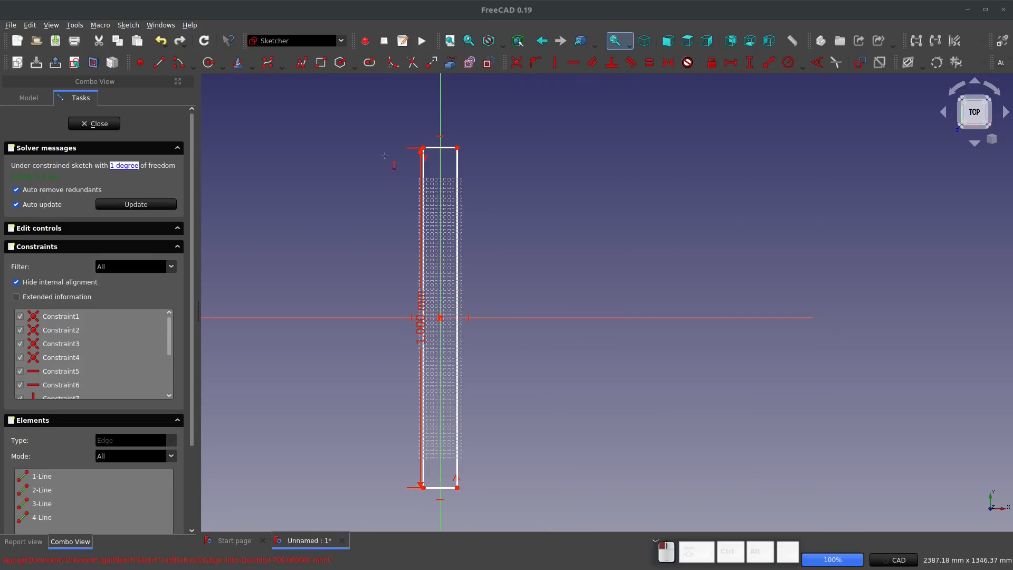
Constrain the rectangle's upper edge to a horizontal length of 1200 mm and finish the sketch
key("shift+h")
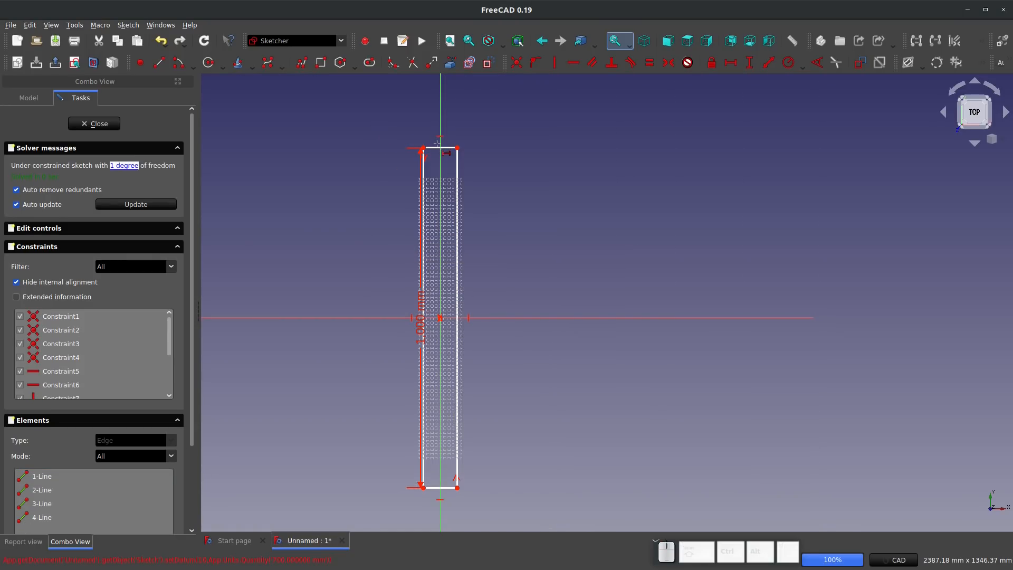
left_click(437, 149)
type("1200")
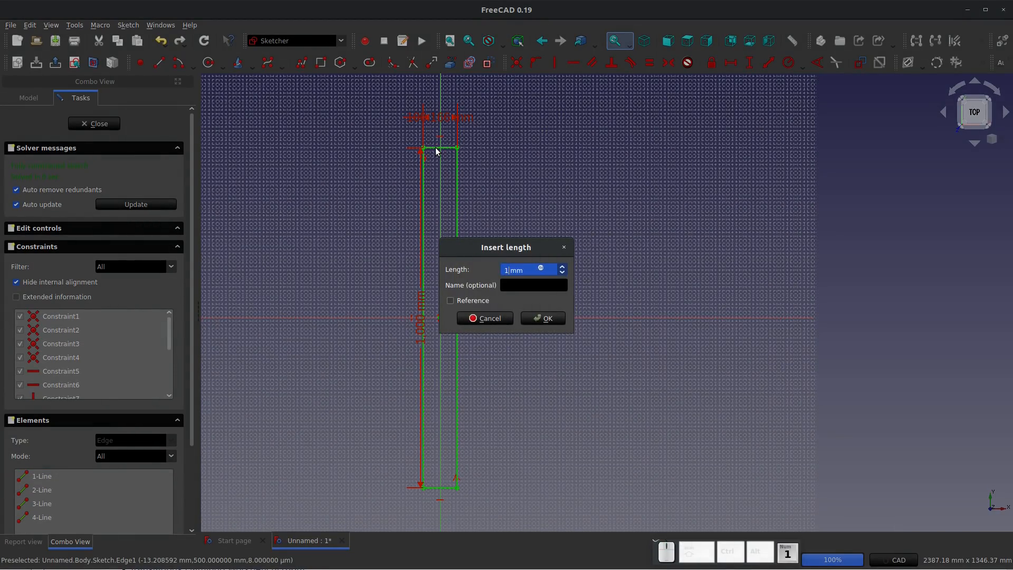
key("Return")
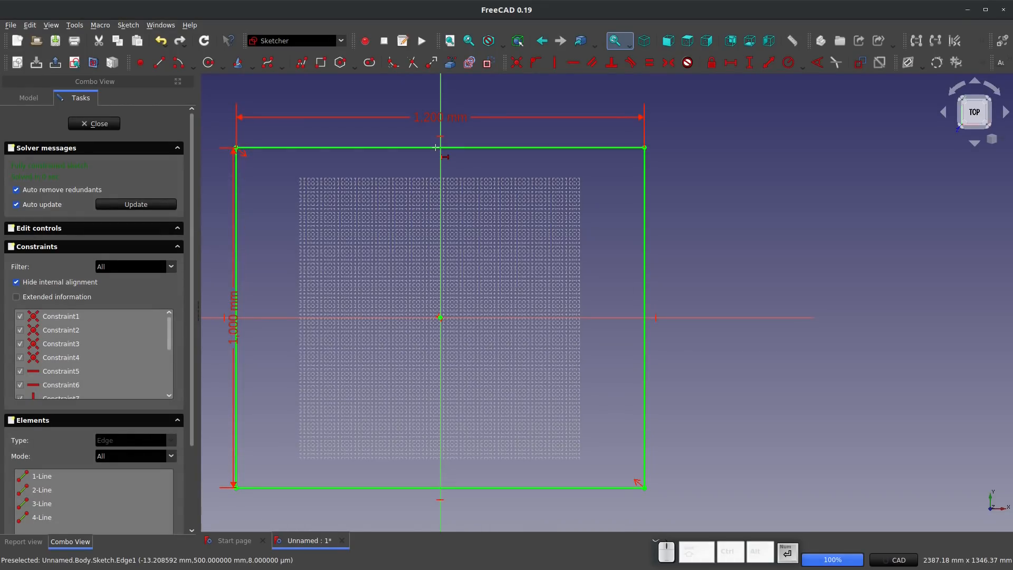
left_click(89, 125)
Pad the rectangle sketch into a solid block roughly half as high as its 1000 mm side
left_click(241, 62)
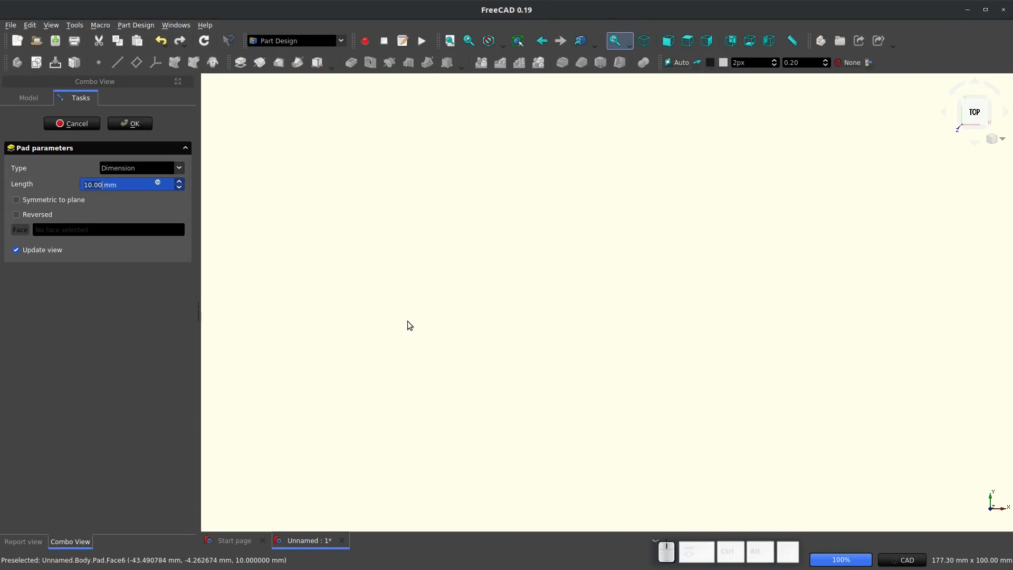
scroll(407, 317, "down", 10)
scroll(408, 311, "down", 1)
middle_click_drag(402, 346, 372, 231)
left_click(114, 187)
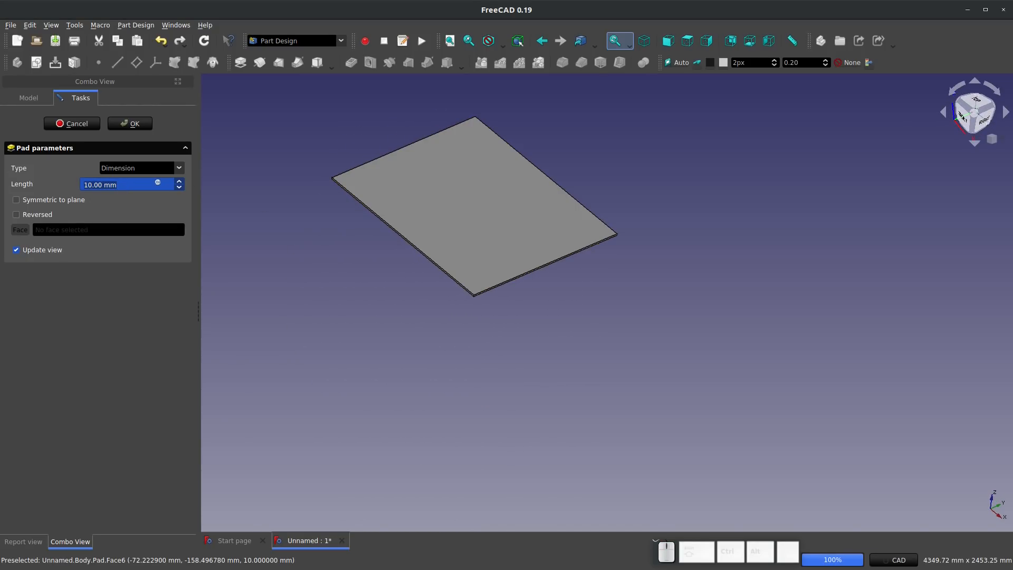
type("5")
key("Return")
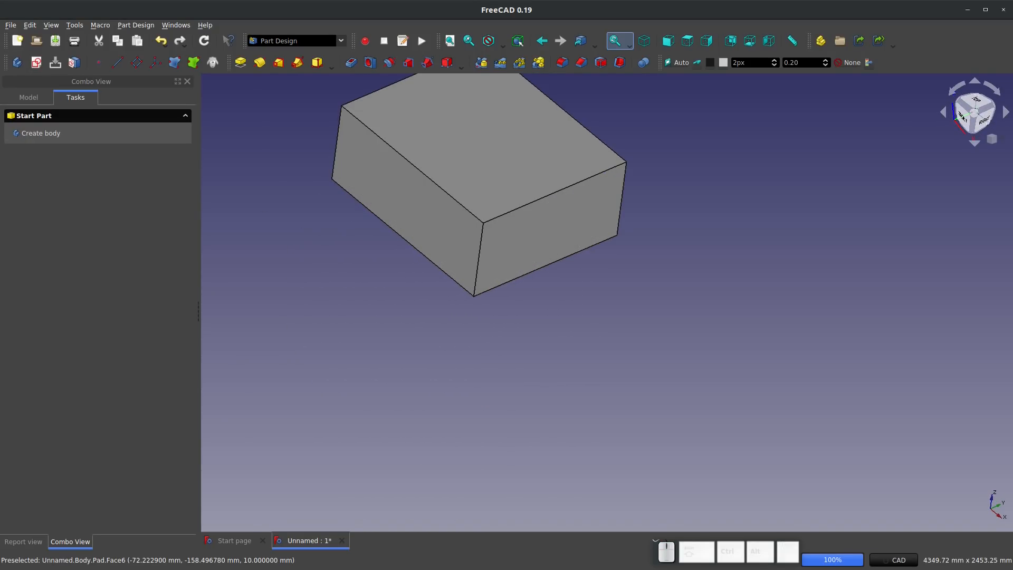
Create a new sketch on the underside face of the block
middle_click_drag(466, 331, 515, 239)
left_click(489, 249)
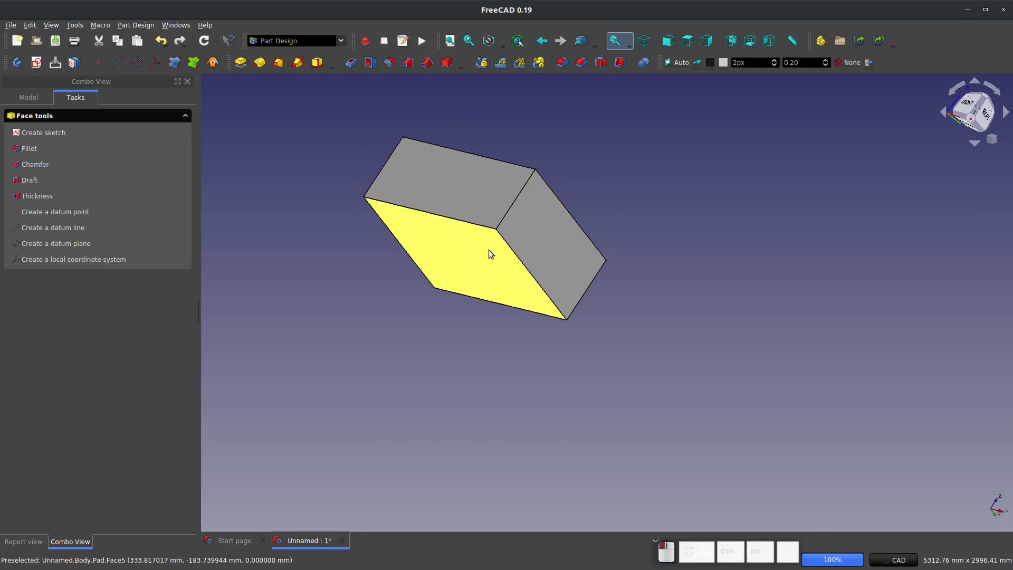
left_click(36, 62)
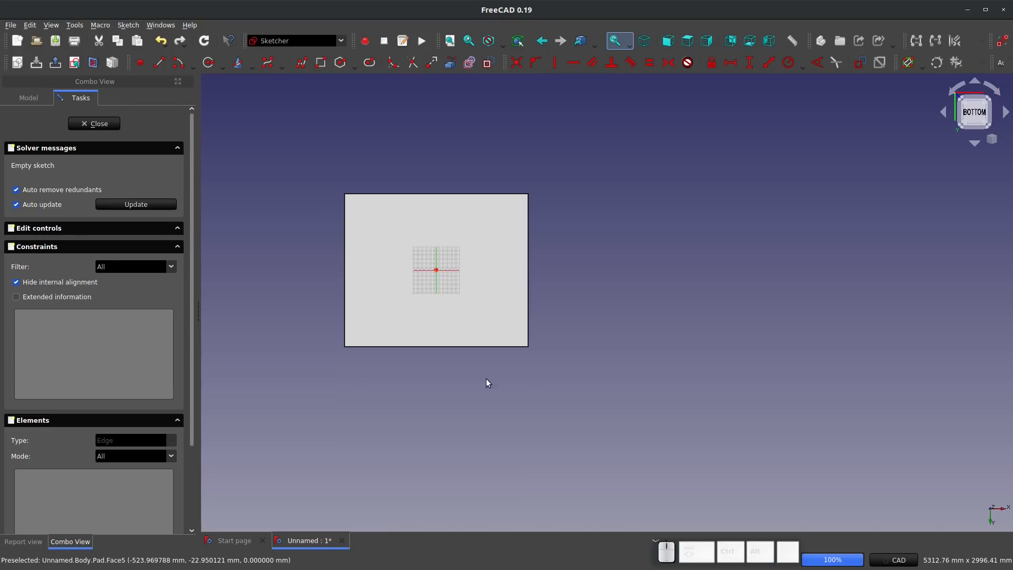
Reference two opposite corners of the face as external geometry, draw a rectangle between them covering the whole face, and finish the sketch
key("g")
key("r")
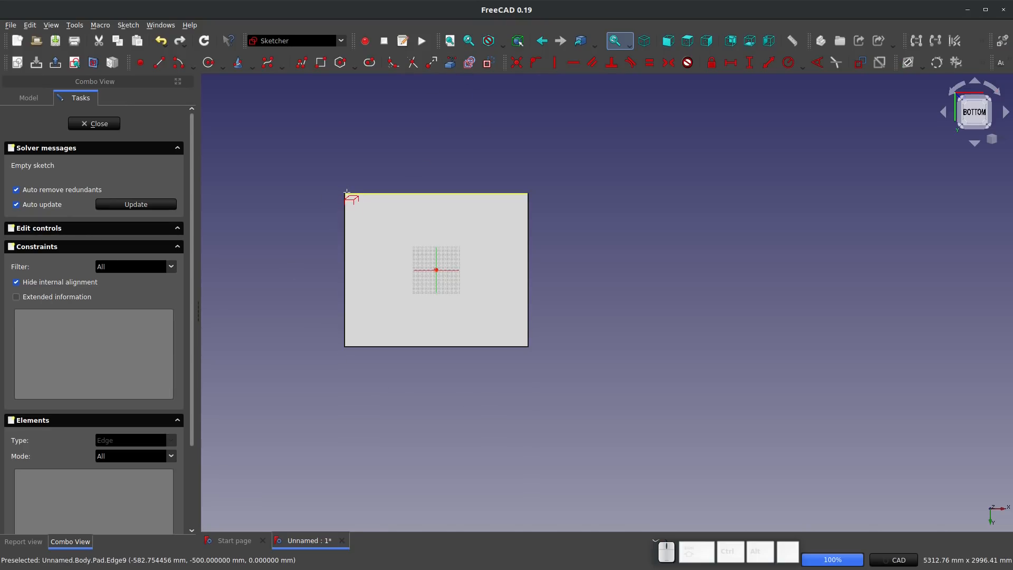
left_click(345, 195)
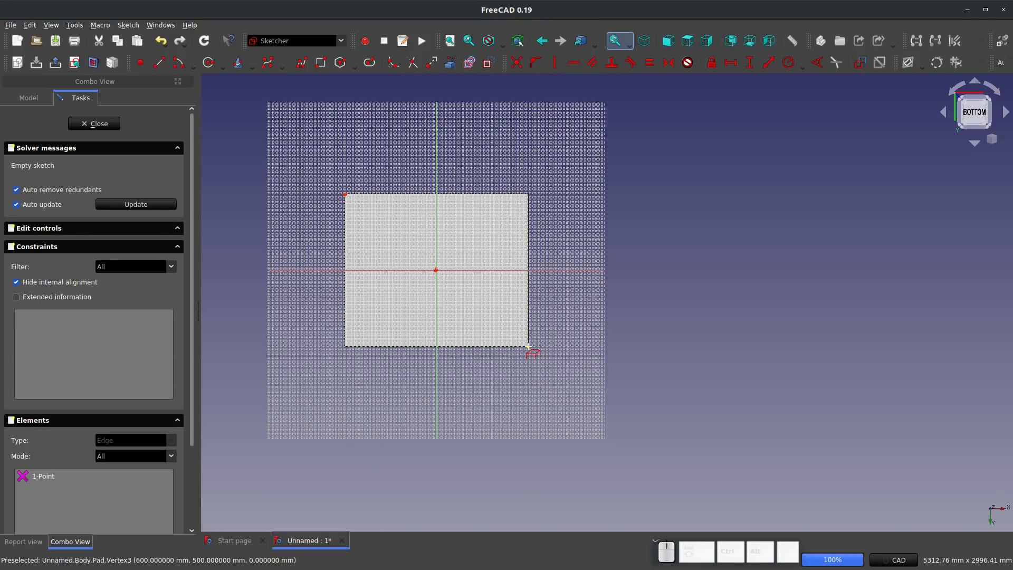
left_click(528, 347)
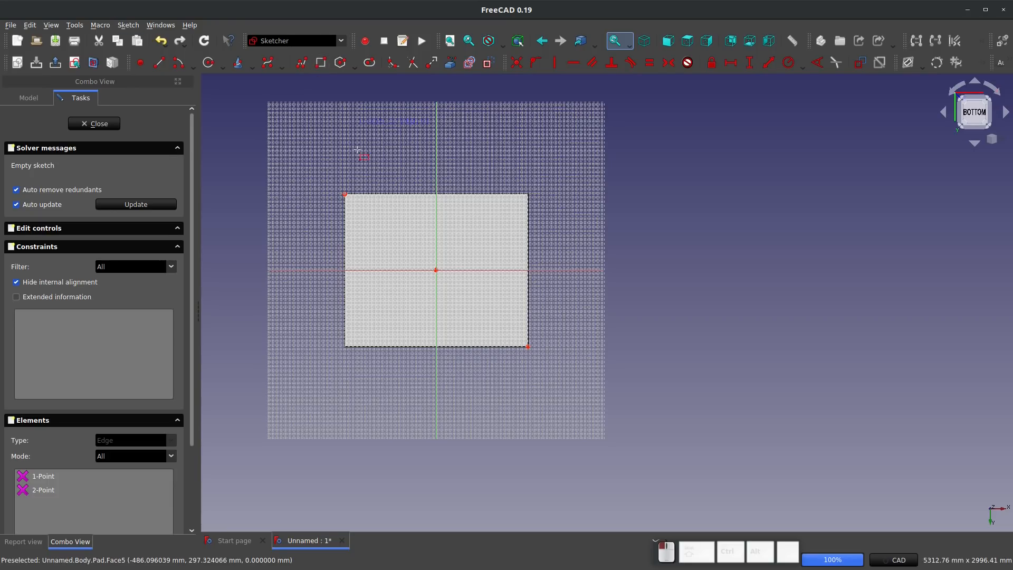
left_click(529, 348)
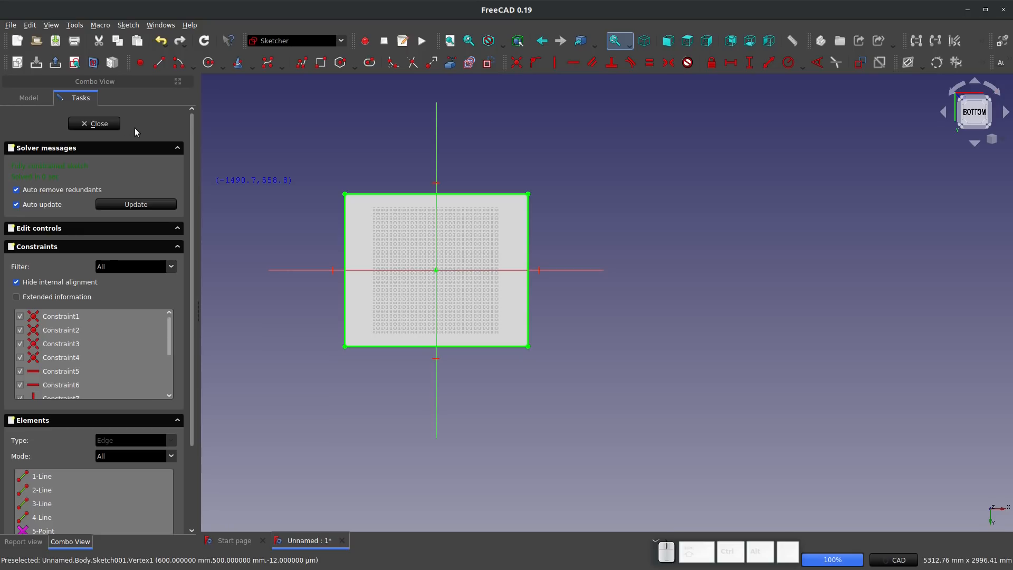
key("Escape")
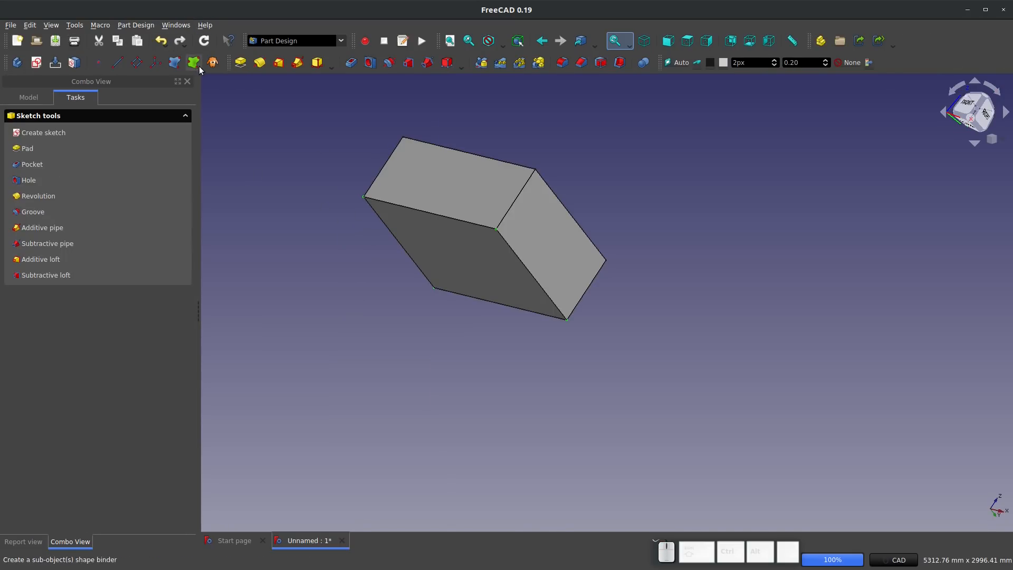
Pad the underside rectangle sketch by 1000 mm
left_click(240, 63)
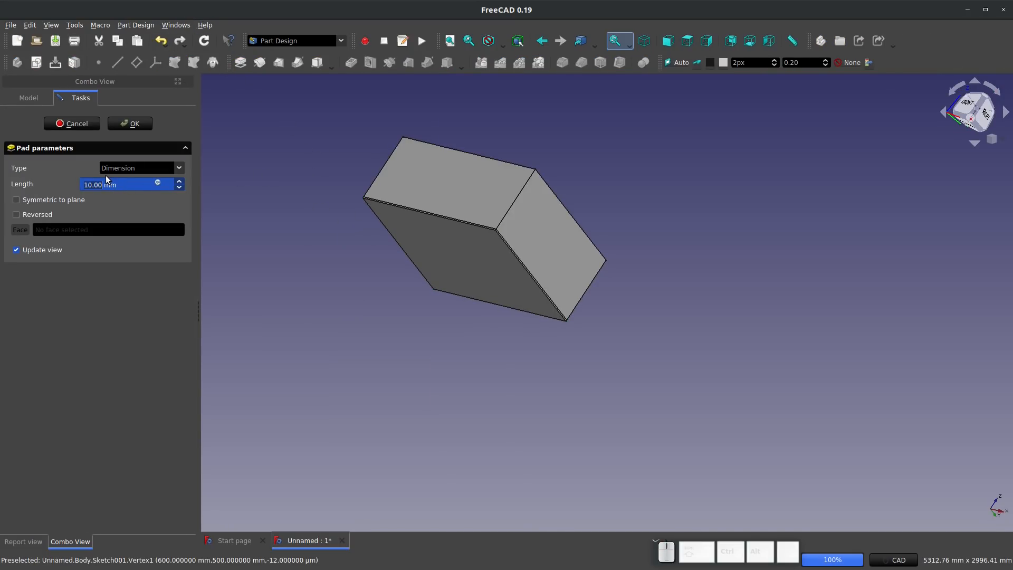
type("1000")
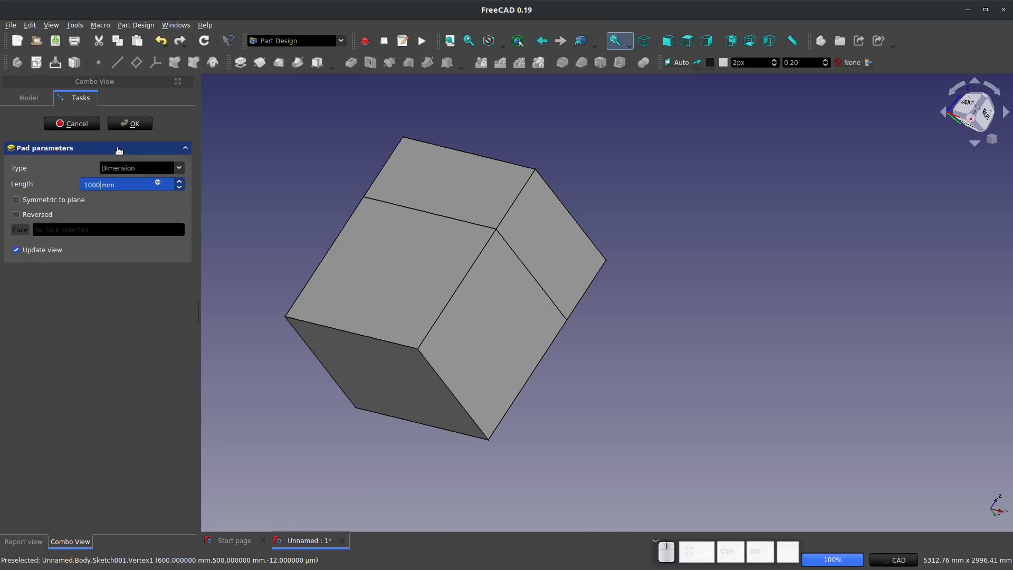
left_click(122, 125)
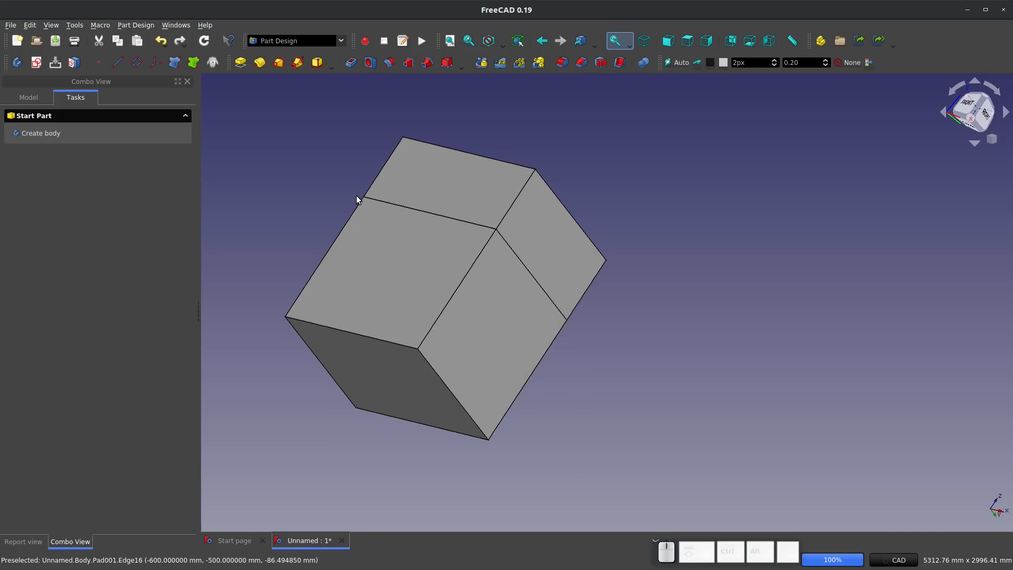
Examine the seam edge and corner where the two padded blocks meet
scroll(441, 211, "up", 10)
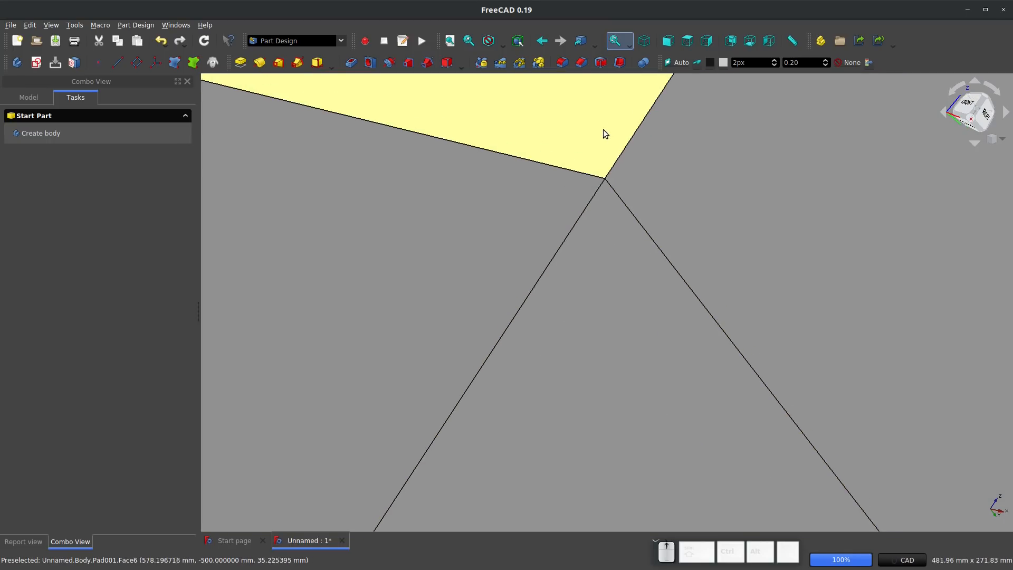
left_click(547, 194)
scroll(547, 191, "down", 2)
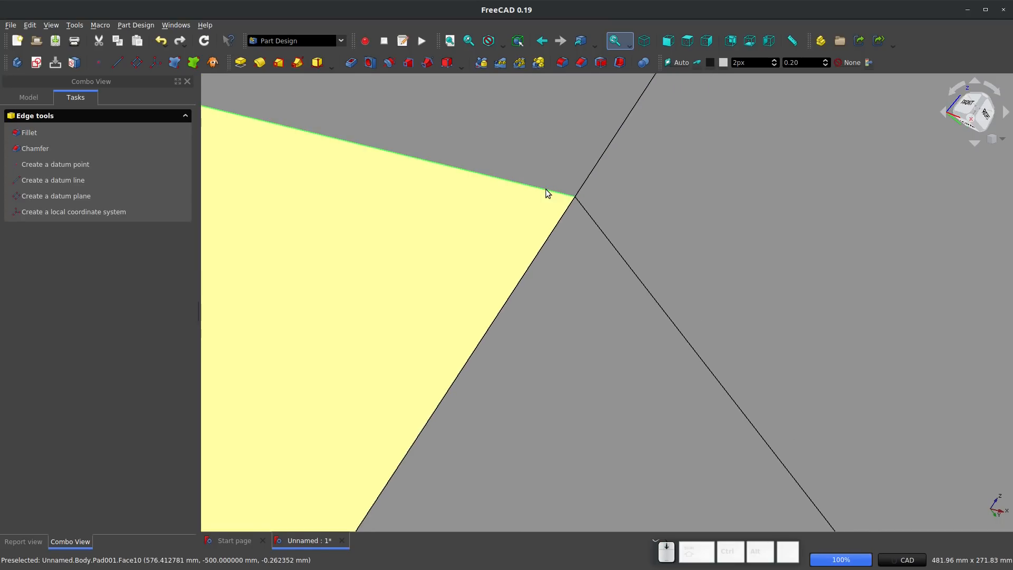
scroll(546, 192, "down", 5)
middle_click_drag(464, 244, 416, 192)
left_click(417, 192)
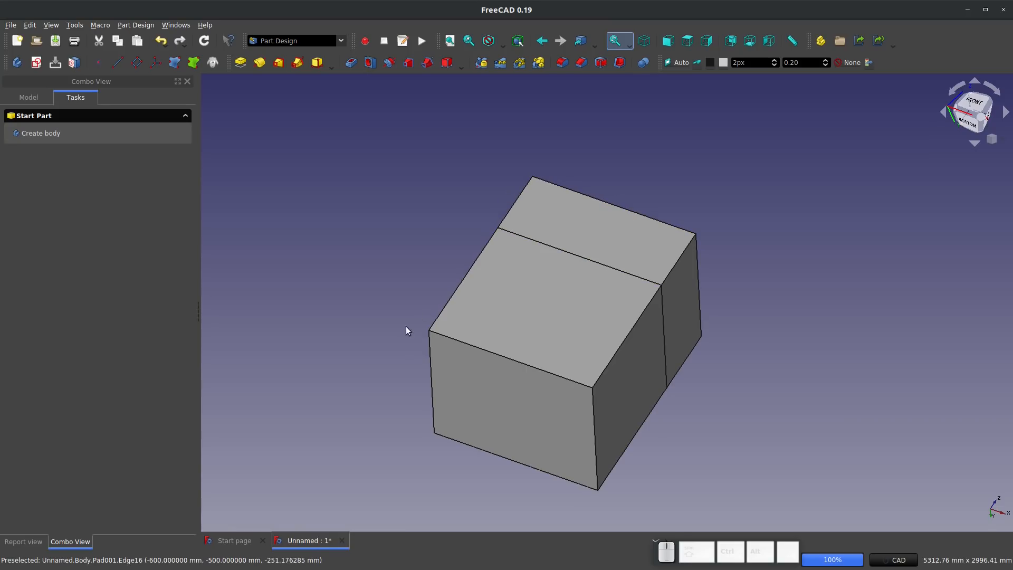
Switch to the Dodo workbench and open the FrameBranch Manager
left_click(289, 40)
left_click(287, 410)
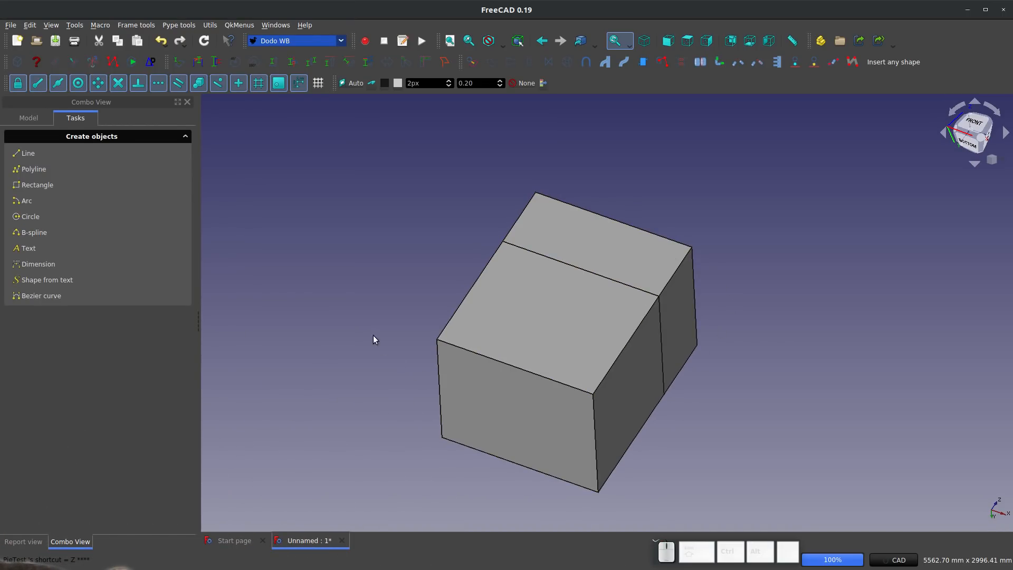
left_click(27, 118)
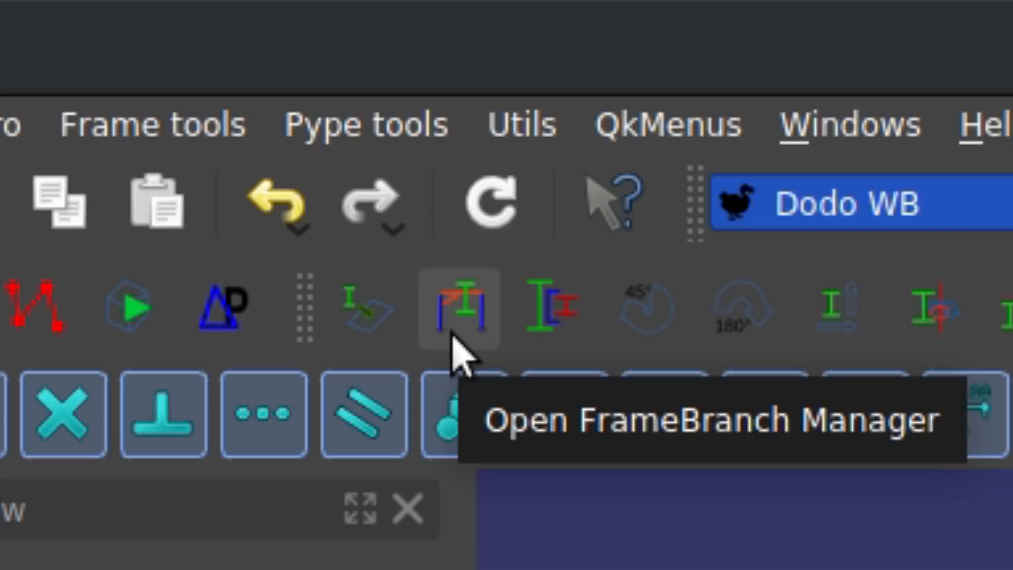
left_click(452, 332)
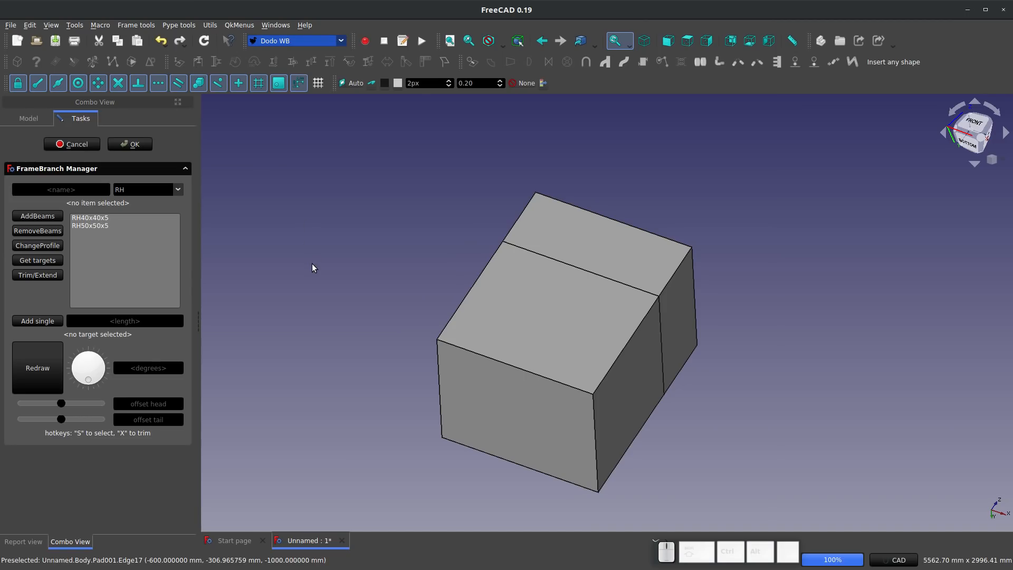
scroll(633, 348, "up", 2)
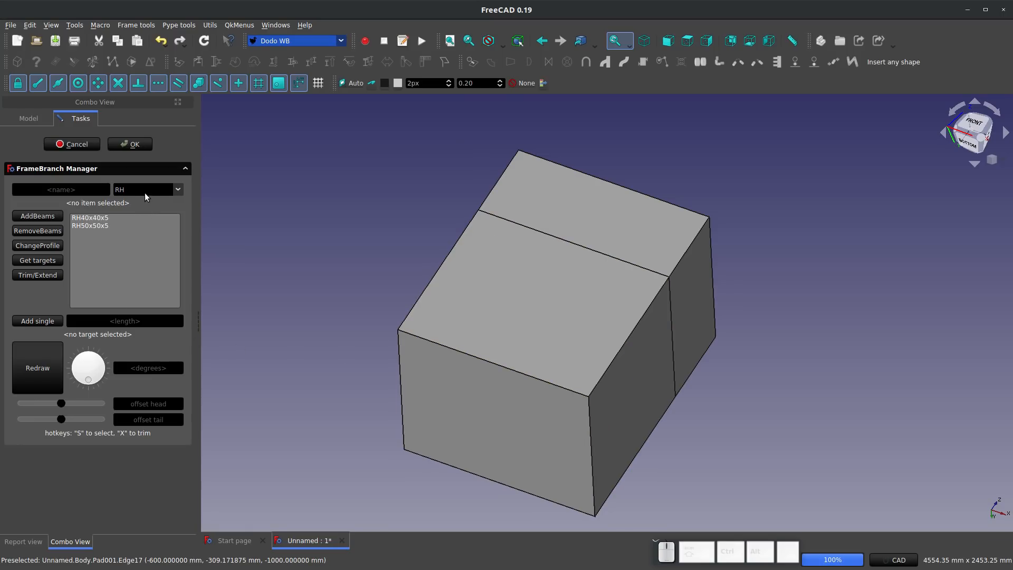
left_click(84, 219)
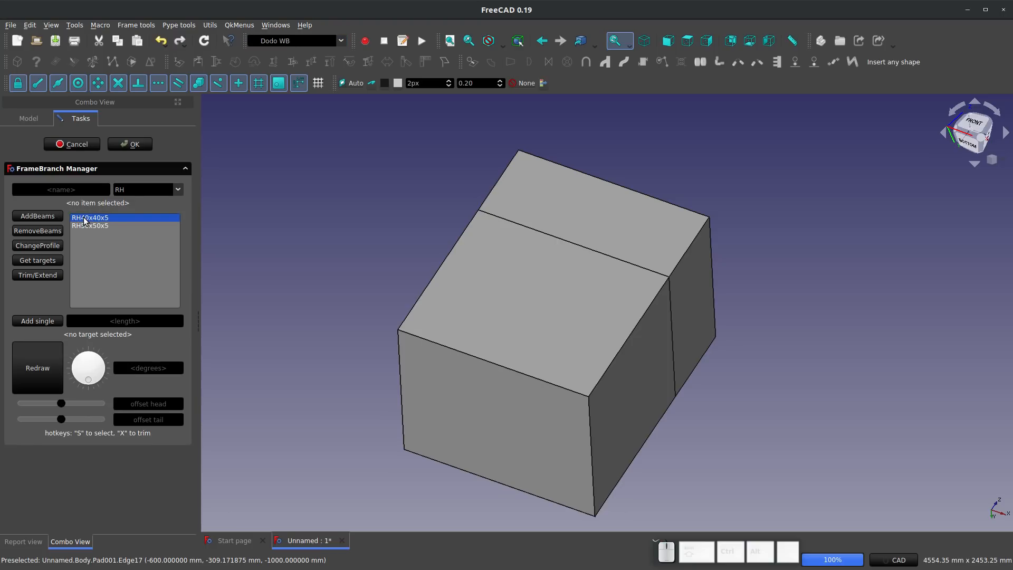
left_click(179, 190)
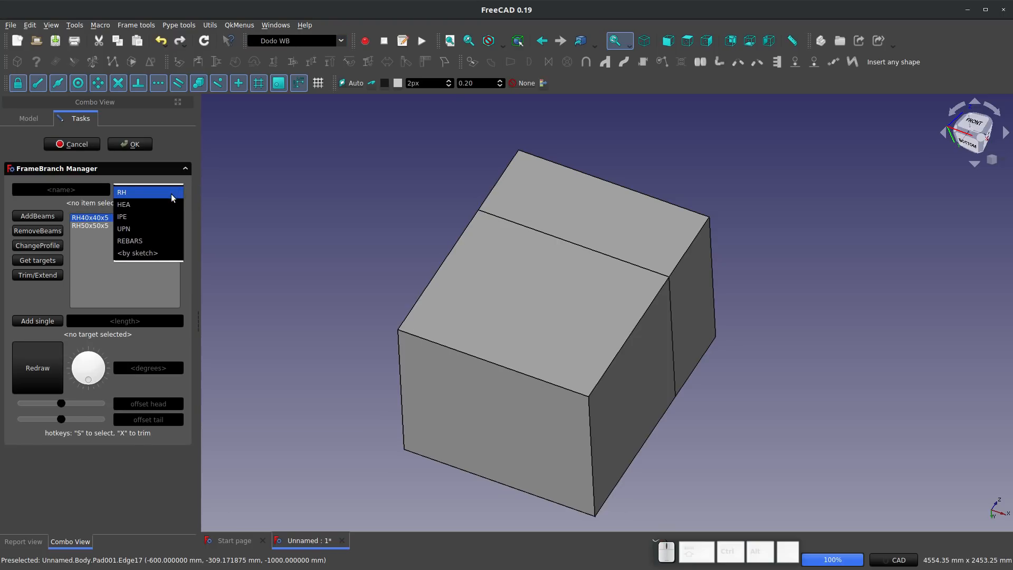
left_click(162, 228)
left_click(85, 258)
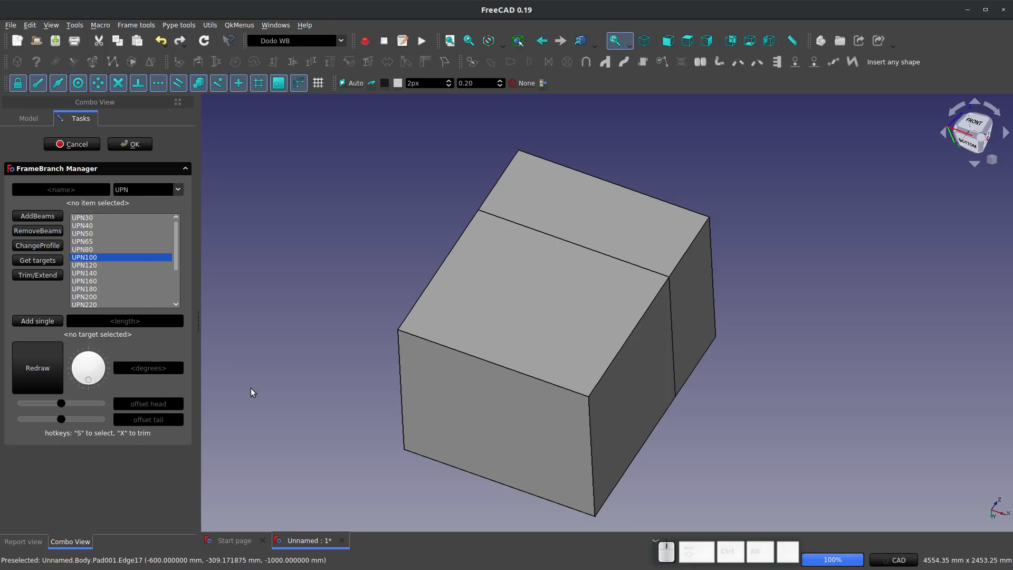
left_click(164, 191)
left_click(150, 158)
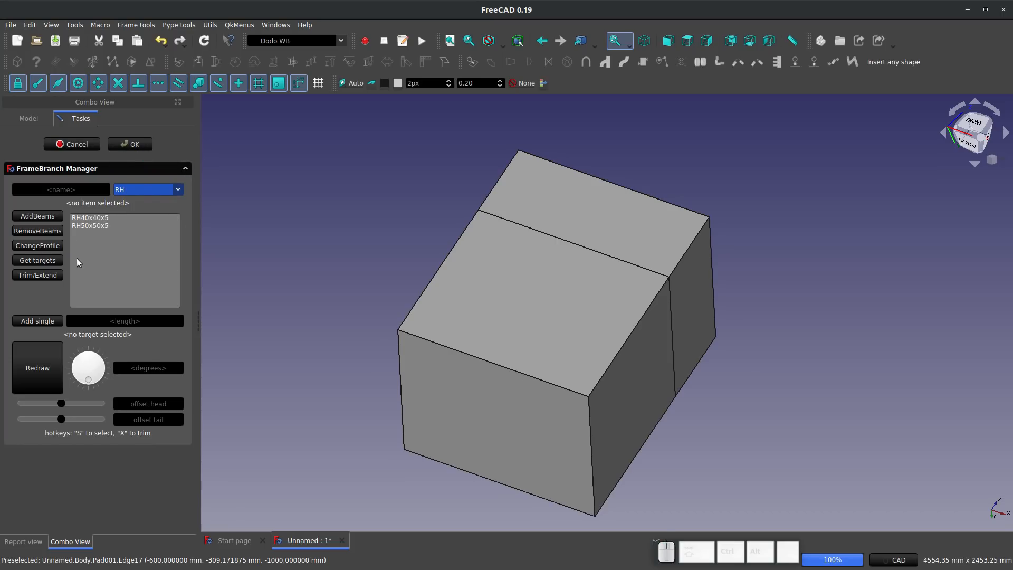
Add RH40x40x5 beams along all edges of the padded box
left_click(86, 219)
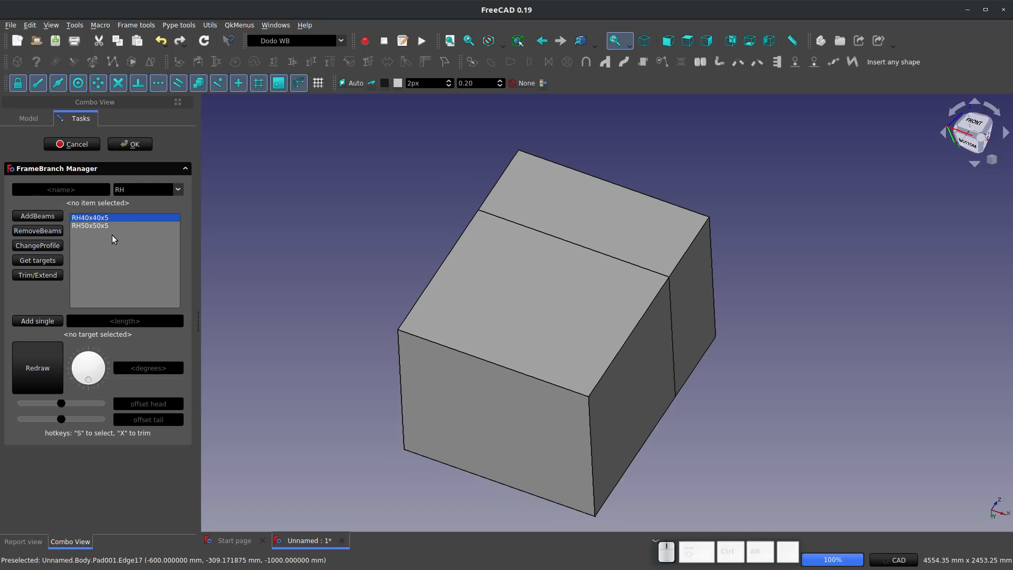
left_click(516, 371)
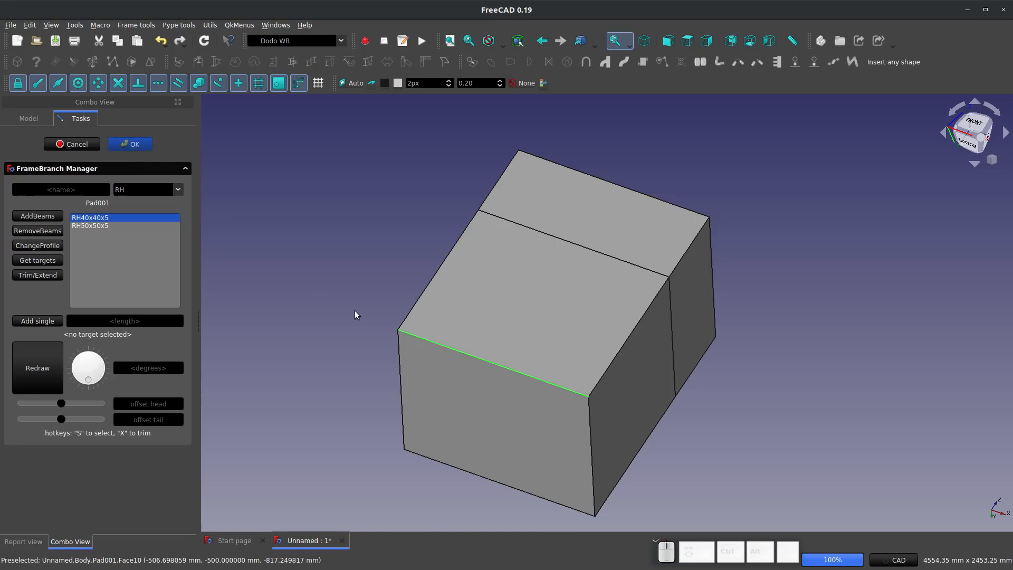
scroll(636, 290, "up", 3)
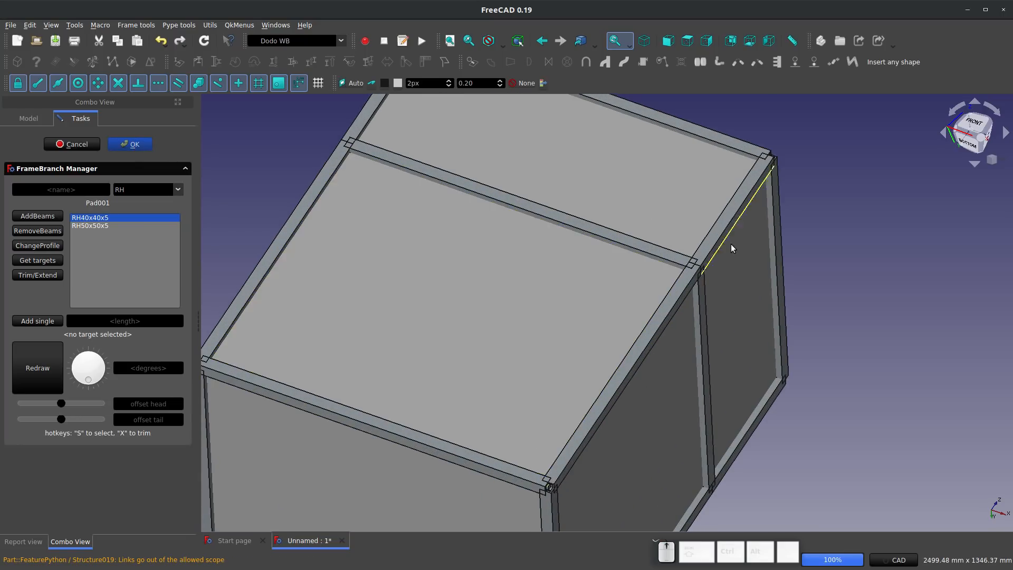
Examine the beam frame around the box and how the three beams meet at the near corner
scroll(731, 248, "up", 3)
scroll(579, 229, "down", 5)
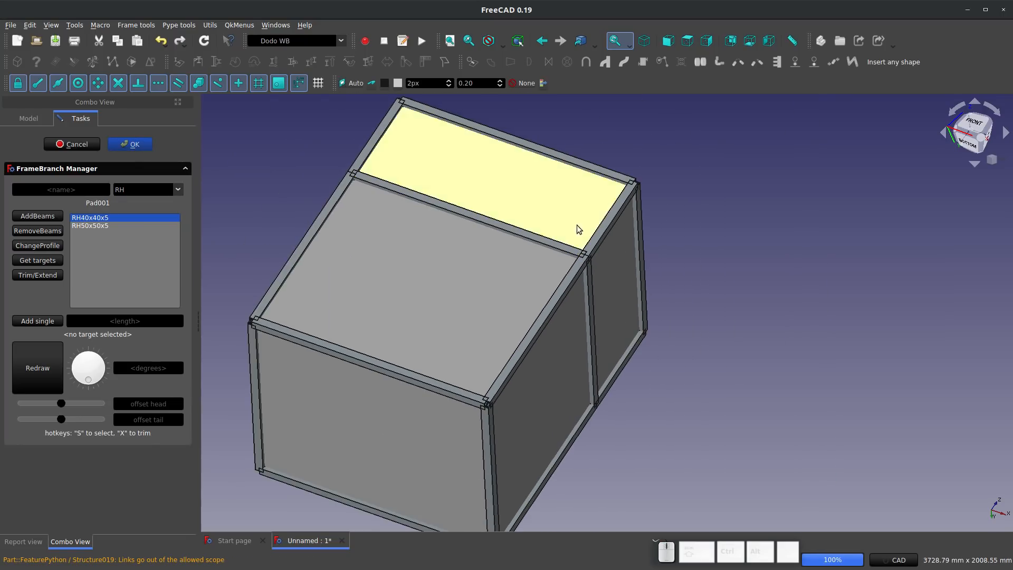
scroll(579, 229, "up", 4)
scroll(583, 198, "down", 4)
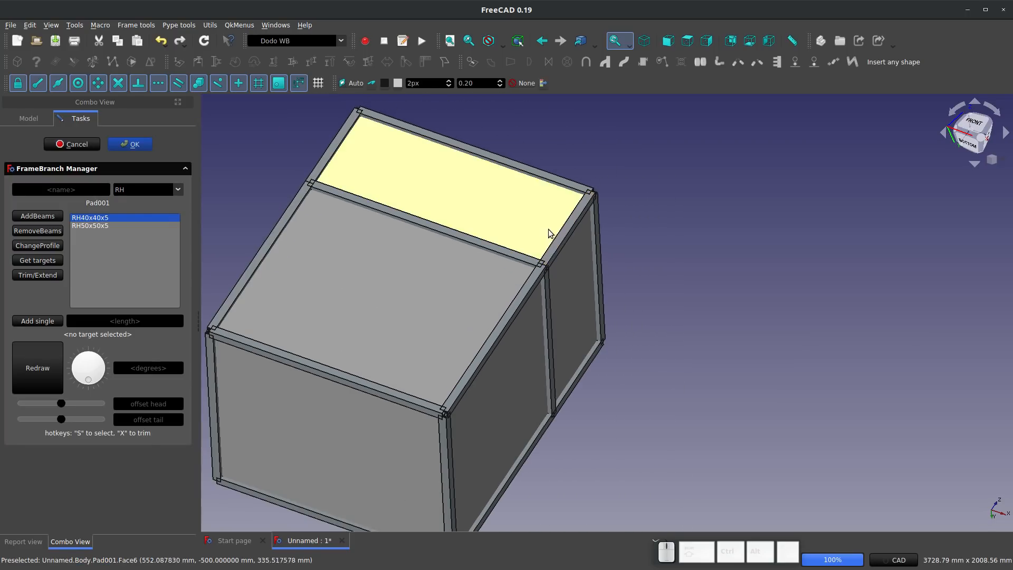
middle_click_drag(451, 332, 393, 320)
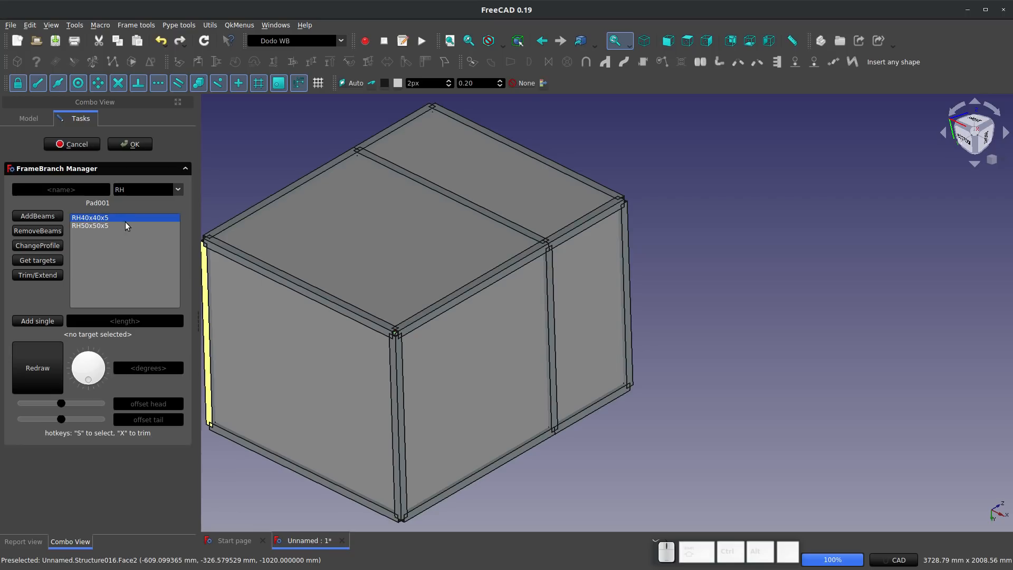
scroll(594, 373, "down", 3)
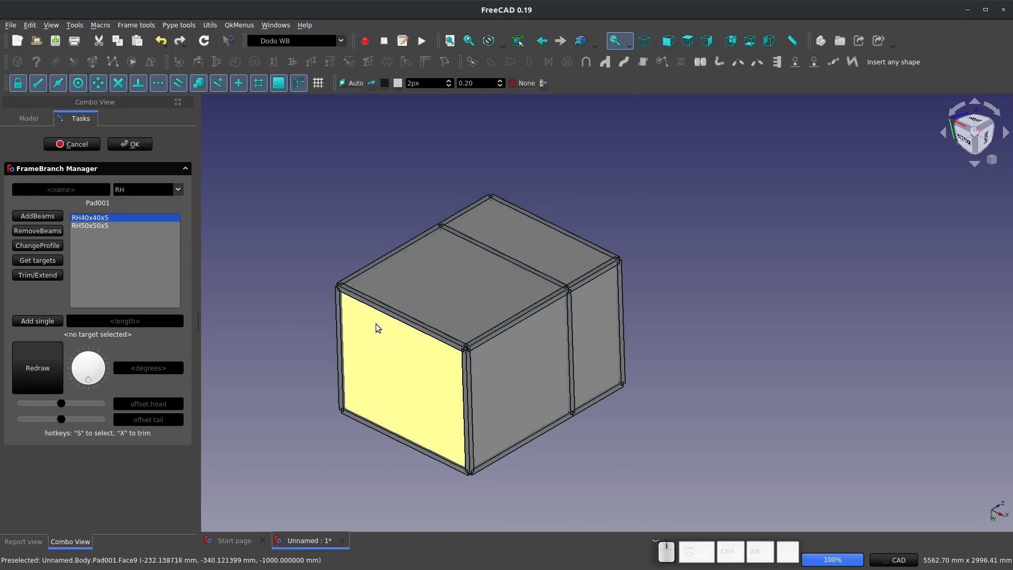
scroll(376, 326, "up", 2)
scroll(560, 382, "up", 5)
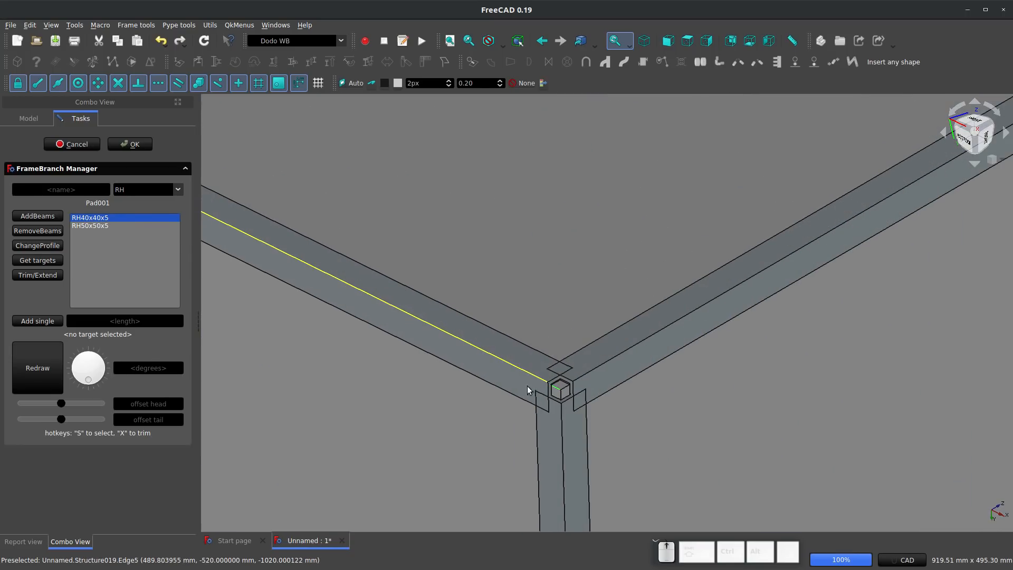
scroll(527, 389, "up", 3)
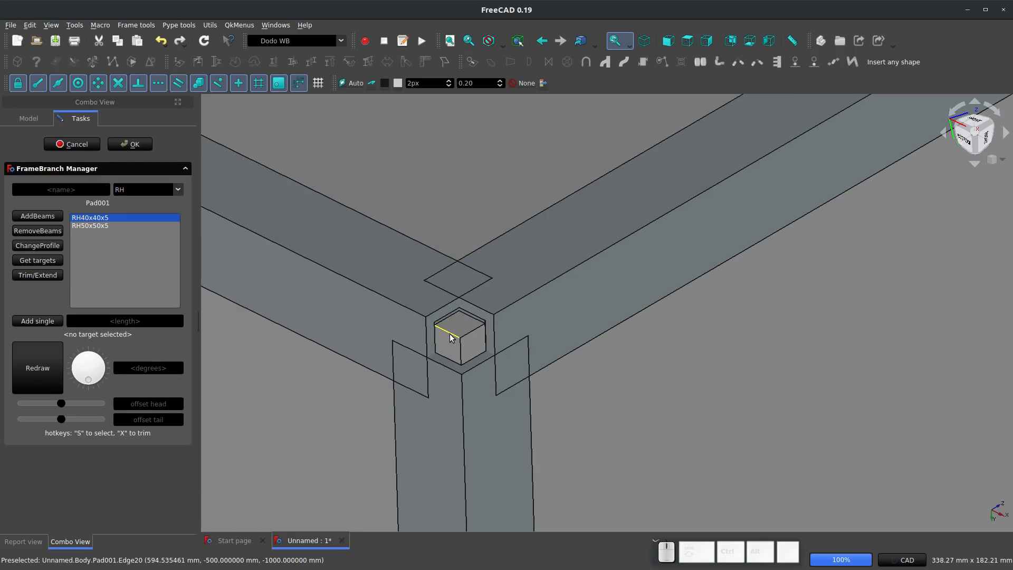
scroll(464, 348, "down", 2)
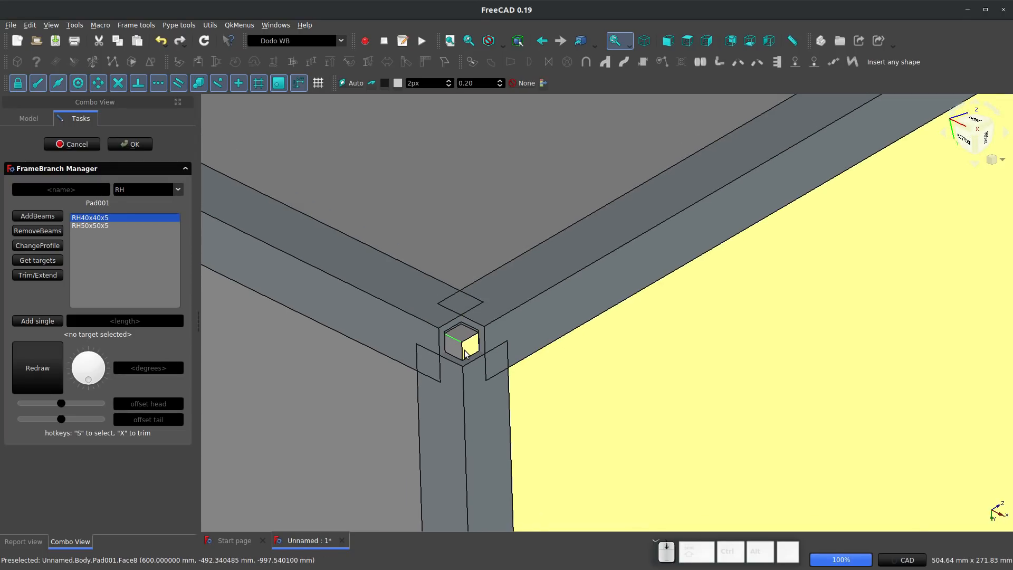
scroll(465, 353, "down", 3)
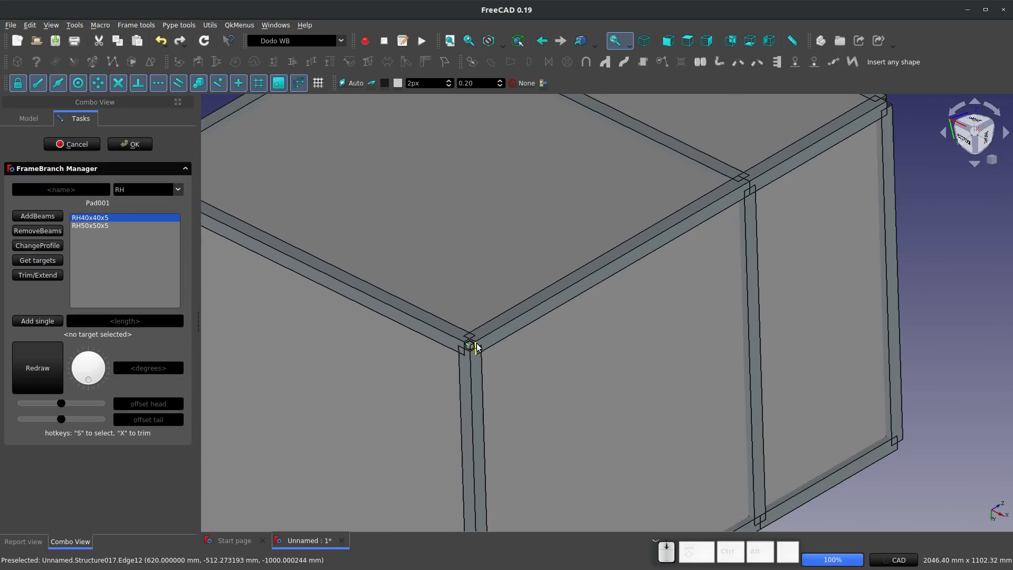
left_click(660, 240)
middle_click_drag(554, 312, 455, 282)
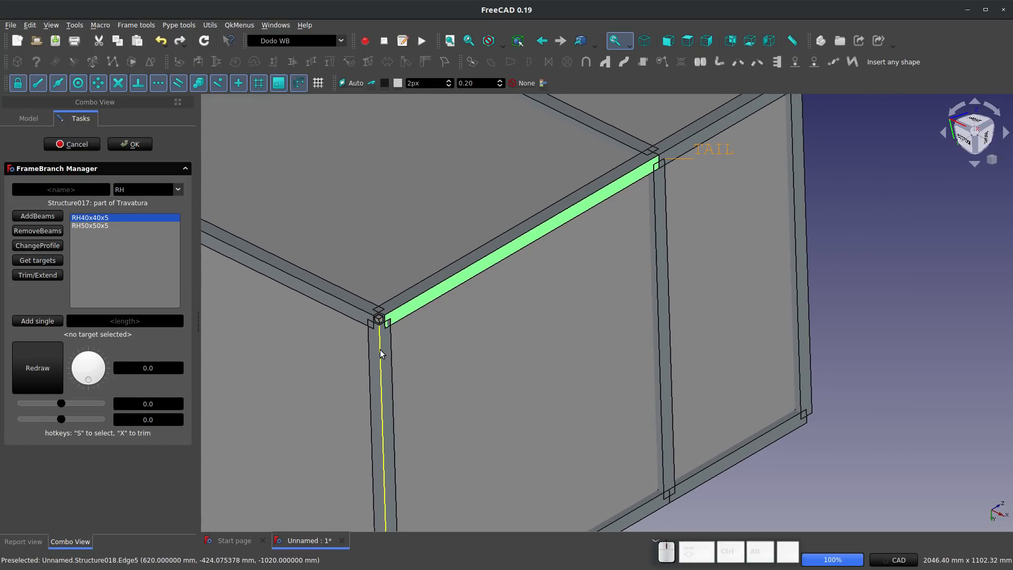
left_click(388, 354)
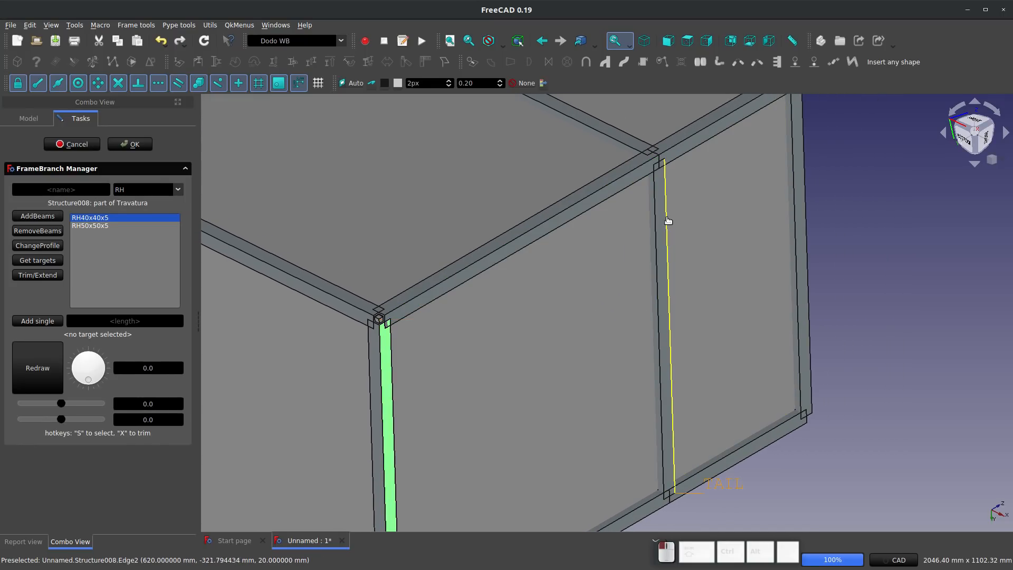
left_click(663, 220)
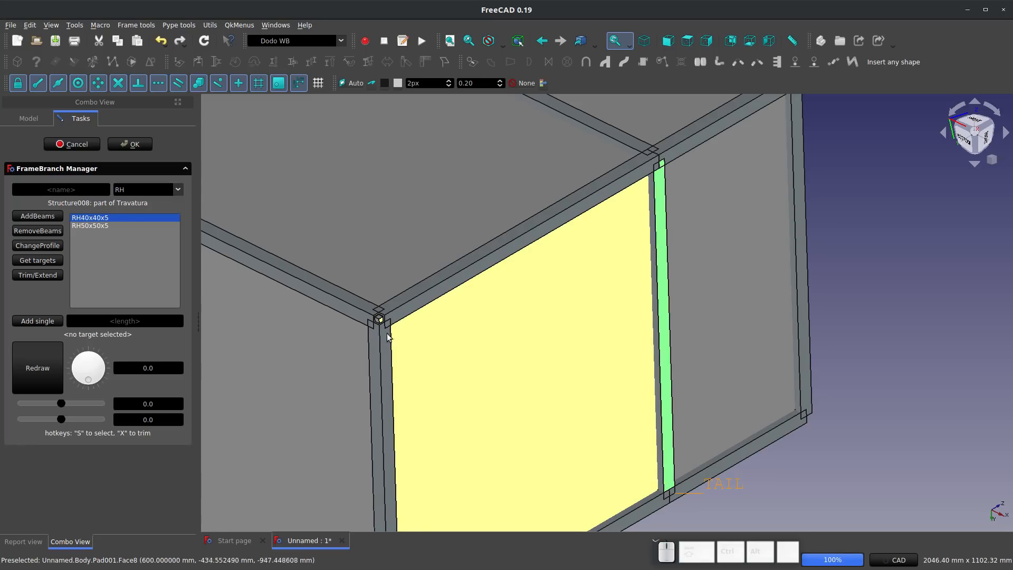
scroll(387, 336, "down", 5)
scroll(379, 324, "up", 5)
left_click(371, 343)
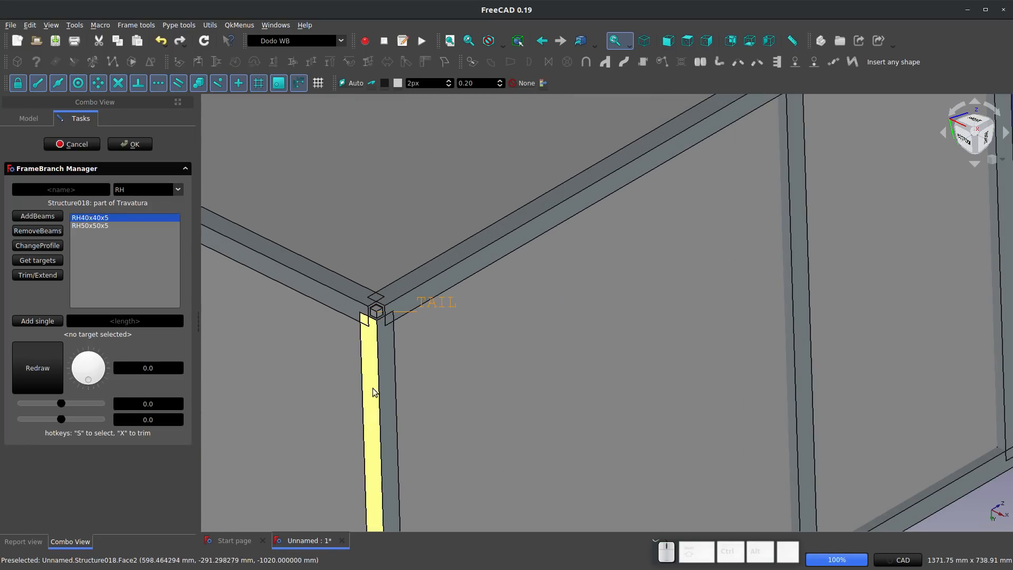
middle_click_drag(645, 222, 529, 282)
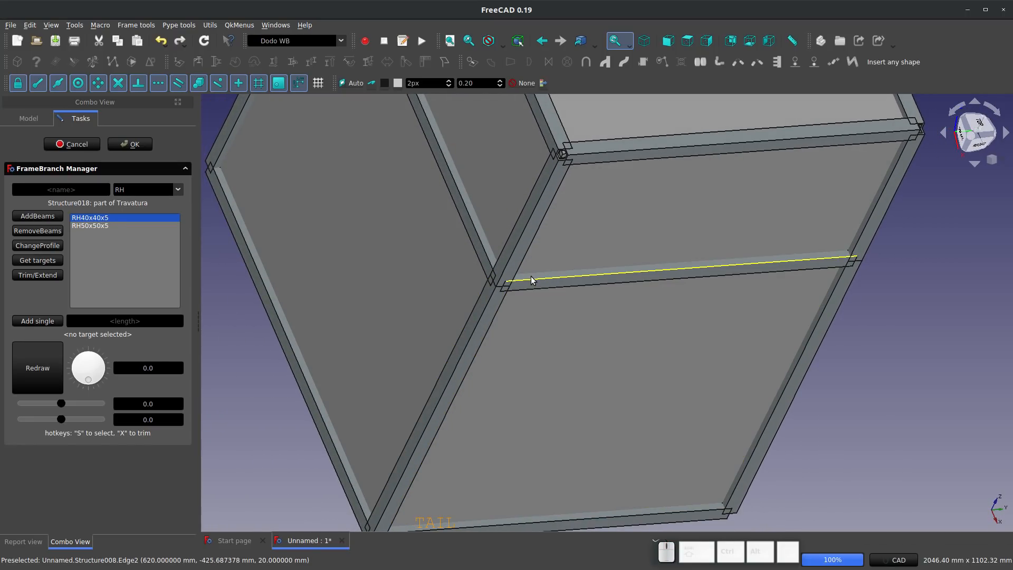
left_click(532, 280)
middle_click_drag(574, 331, 635, 188)
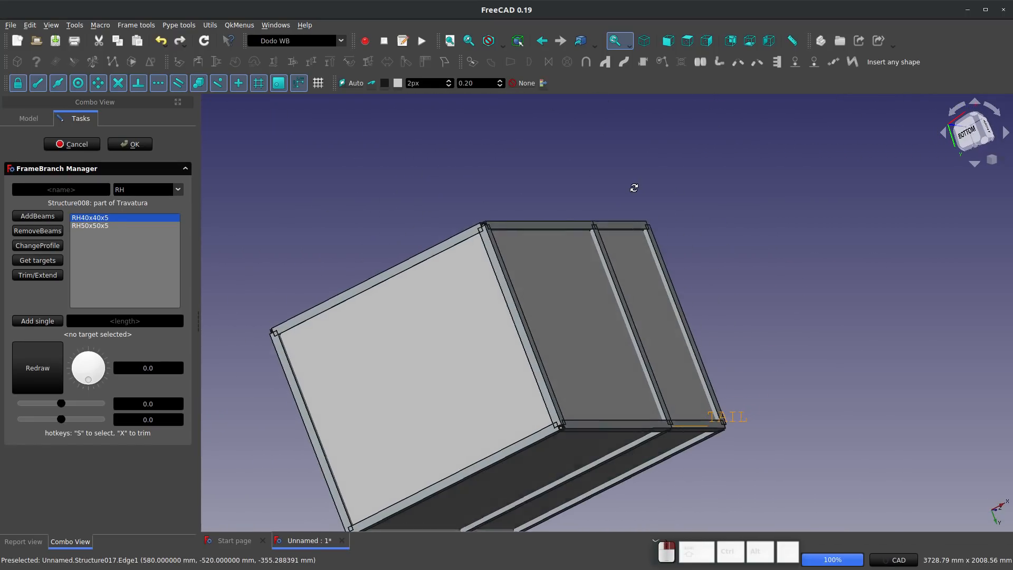
Set the end-face edge beam and the parallel seam beam on the same side of the box as trim targets
left_click(522, 327)
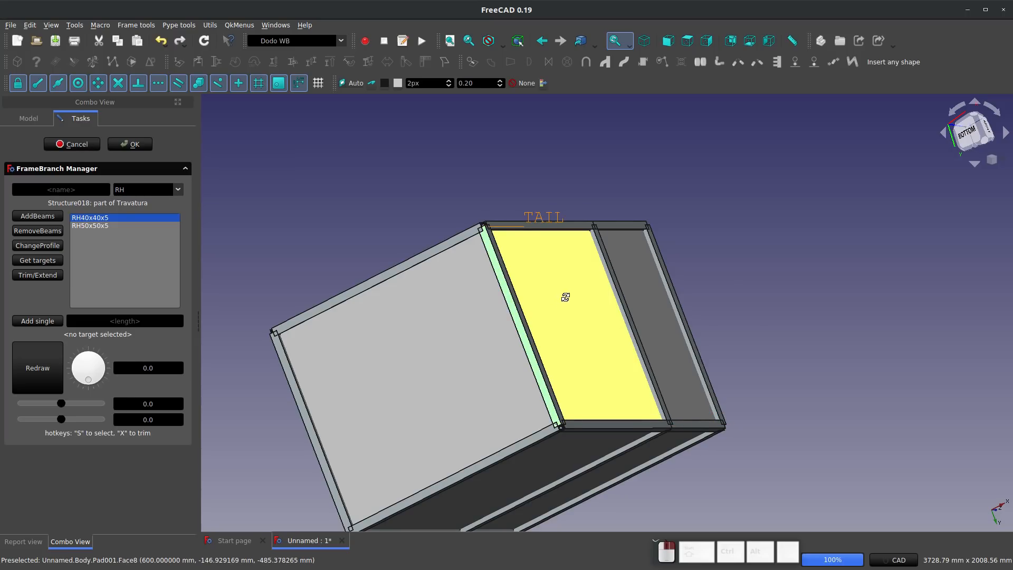
middle_click_drag(565, 297, 327, 381)
scroll(545, 304, "up", 9)
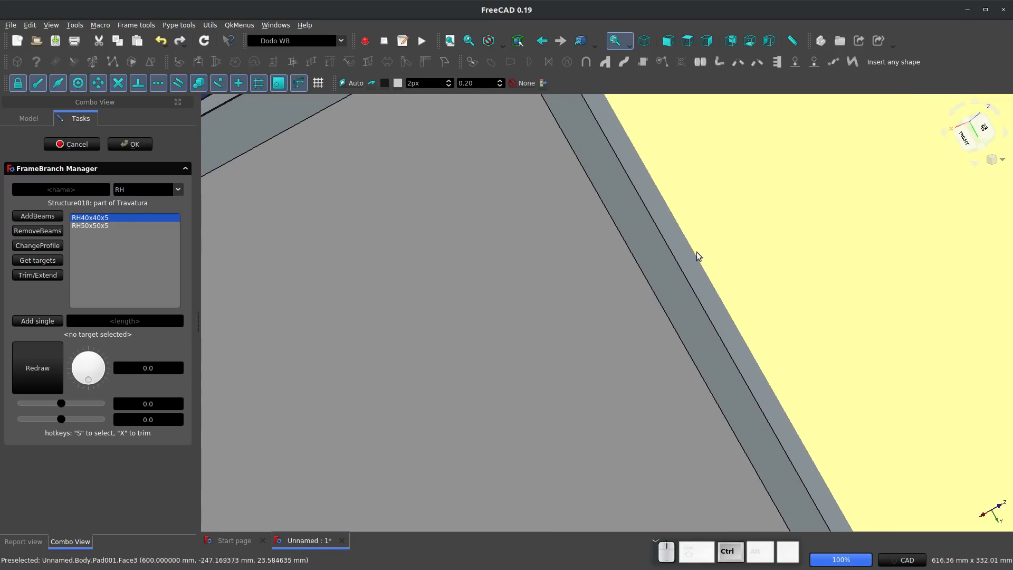
left_click(685, 252, "ctrl")
scroll(686, 252, "down", 8)
middle_click_drag(468, 263, 656, 300)
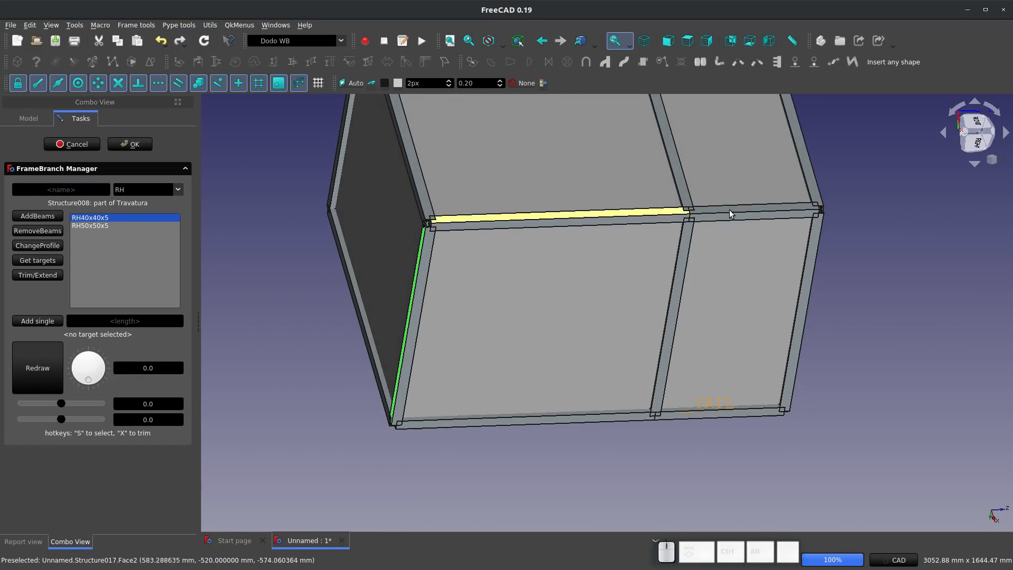
left_click(46, 260)
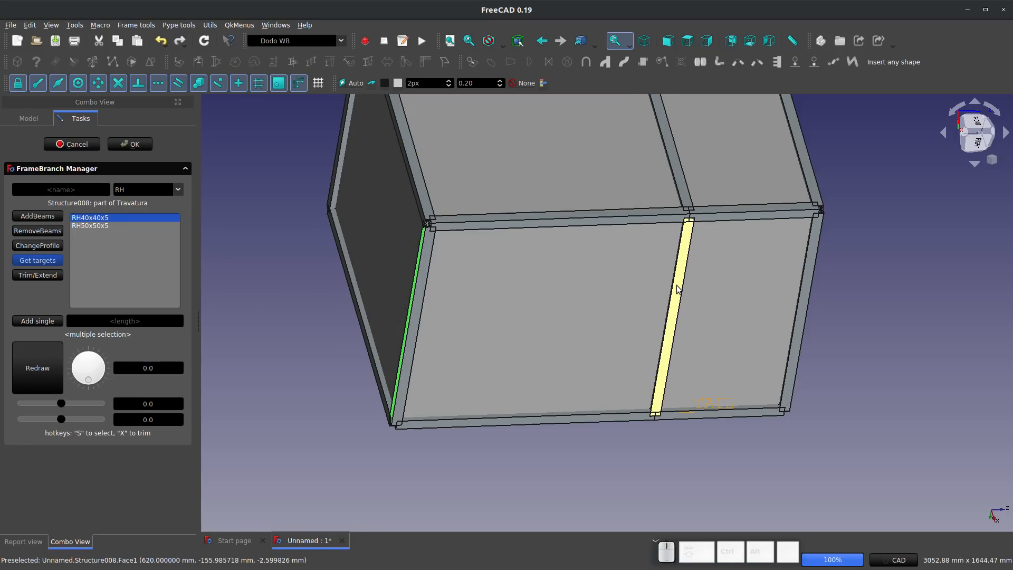
Trim/extend the long edge beam between the two targets and the parallel beam across the adjoining side face to those targets
scroll(444, 221, "up", 2)
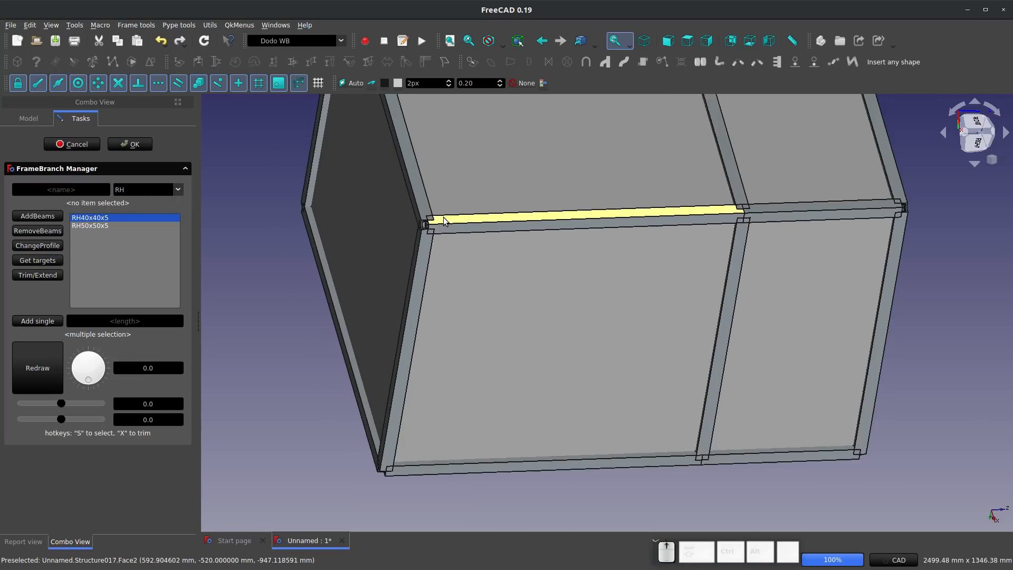
left_click(445, 221)
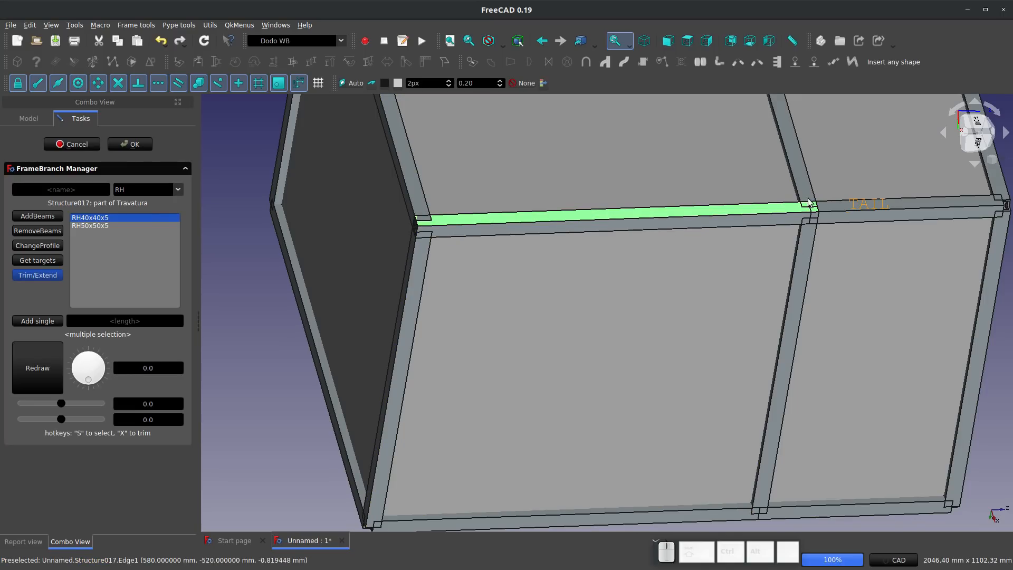
scroll(435, 240, "down", 6)
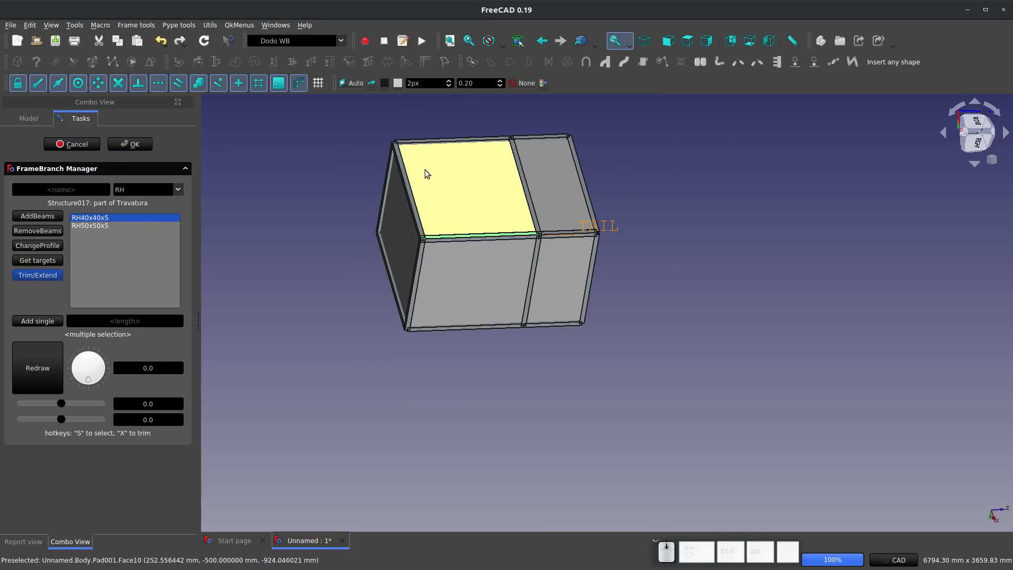
scroll(422, 149, "up", 6)
left_click(422, 154)
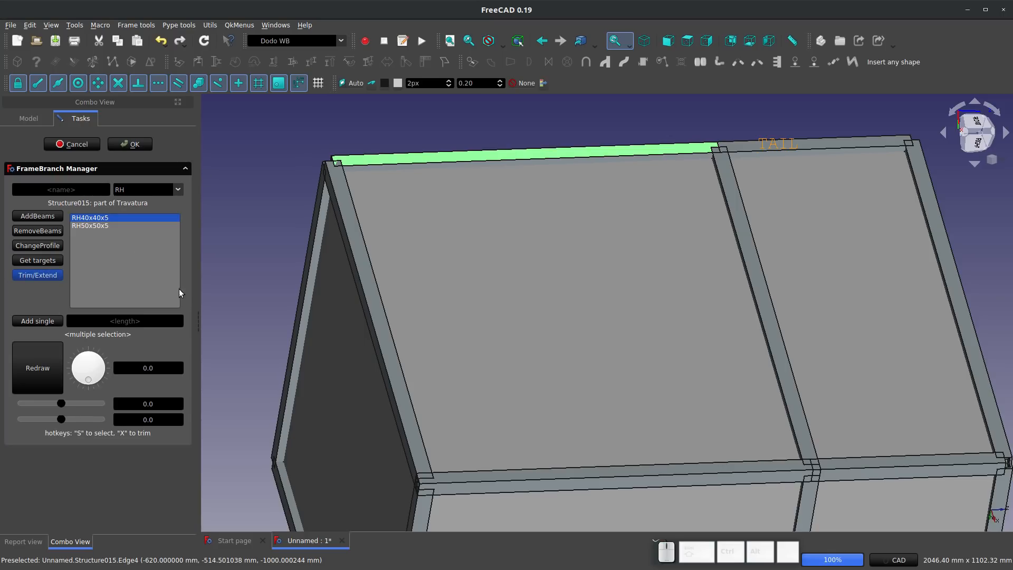
Trim/extend the two remaining long edge beams between the end face and the seam to the current targets
scroll(290, 142, "down", 5)
scroll(426, 425, "up", 2)
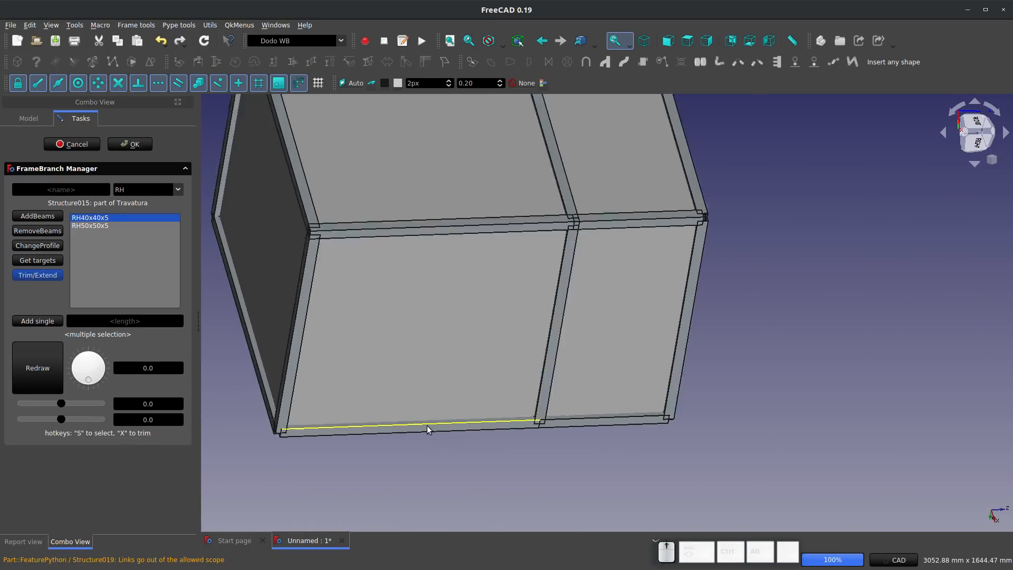
left_click(403, 432)
middle_click_drag(411, 449, 621, 343)
scroll(621, 344, "down", 2)
scroll(262, 394, "up", 2)
left_click(336, 402, "ctrl")
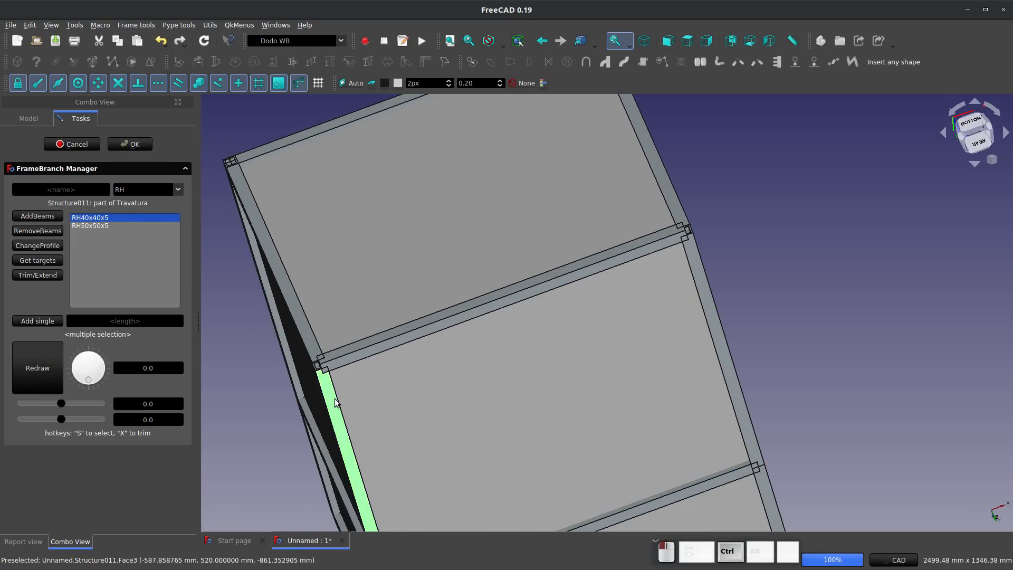
scroll(335, 403, "down", 3)
middle_click_drag(336, 402, 423, 346)
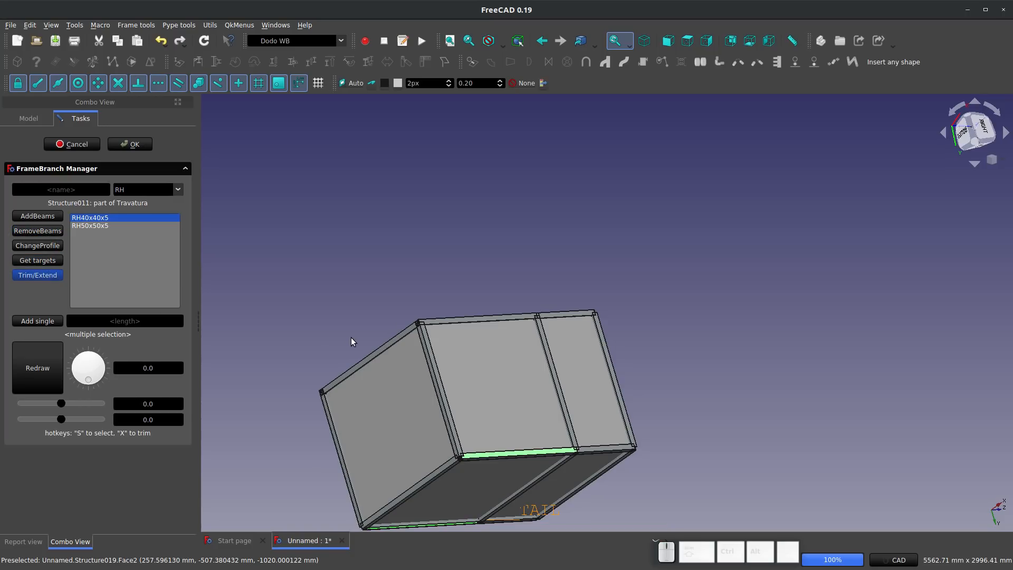
scroll(475, 445, "up", 3)
scroll(480, 454, "down", 3)
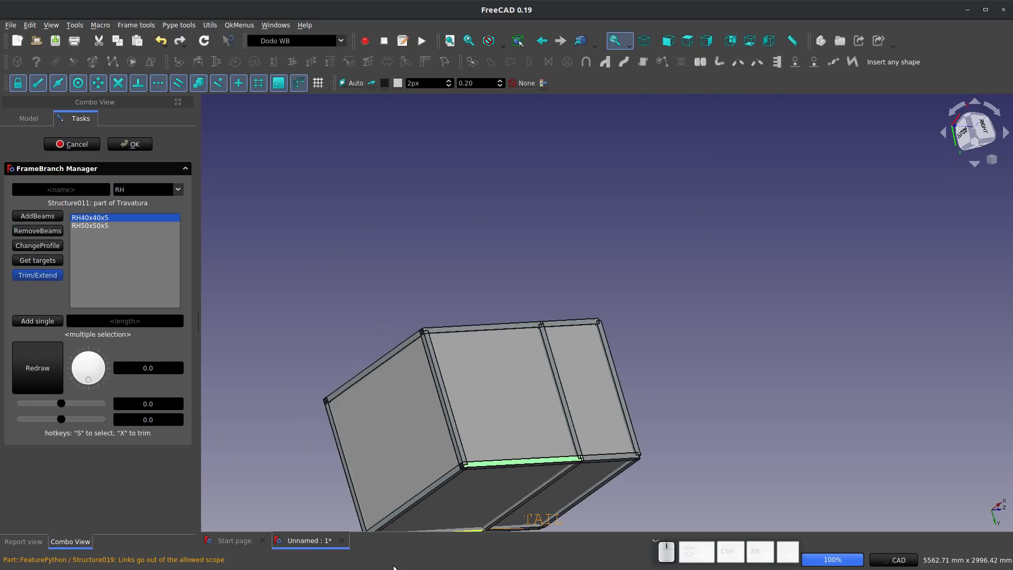
Examine how the trimmed long beams meet the end-face beams at the corners of the frame
middle_click_drag(475, 454, 606, 355)
scroll(475, 430, "up", 5)
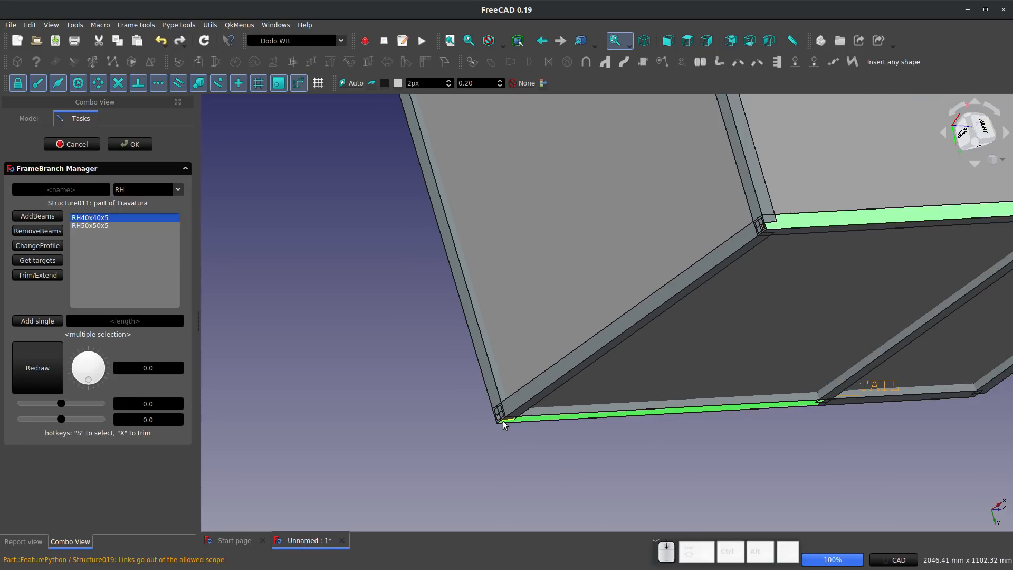
scroll(581, 359, "down", 5)
middle_click_drag(644, 280, 647, 343)
scroll(527, 165, "up", 5)
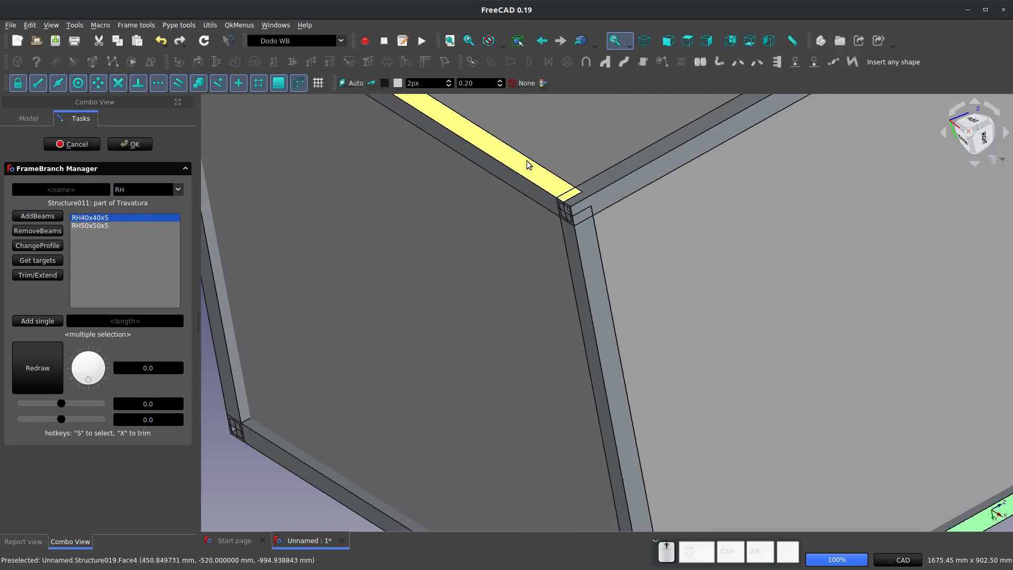
middle_click_drag(528, 165, 549, 221)
scroll(557, 241, "up", 5)
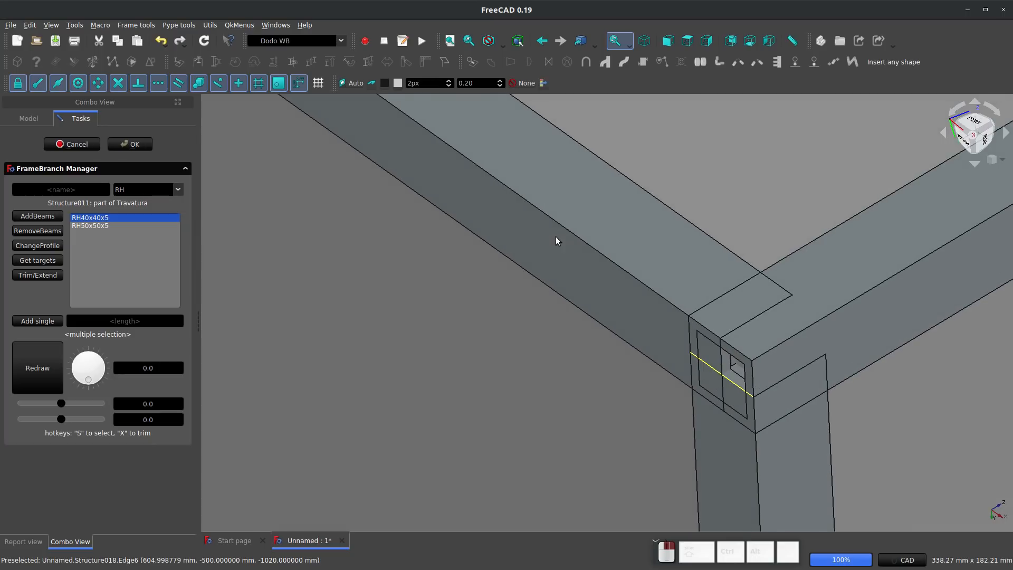
middle_click_drag(755, 370, 595, 283)
scroll(522, 187, "up", 3)
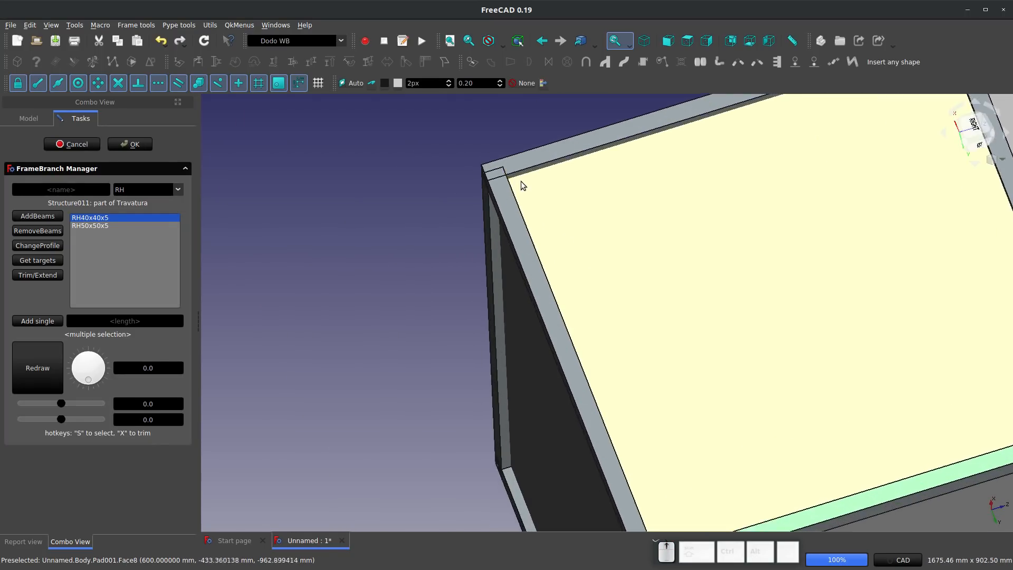
Set the two long edge beams on opposite sides of the large right-hand face as trim targets
middle_click_drag(523, 188, 624, 313)
left_click(516, 181)
scroll(516, 181, "down", 3)
scroll(607, 369, "up", 5)
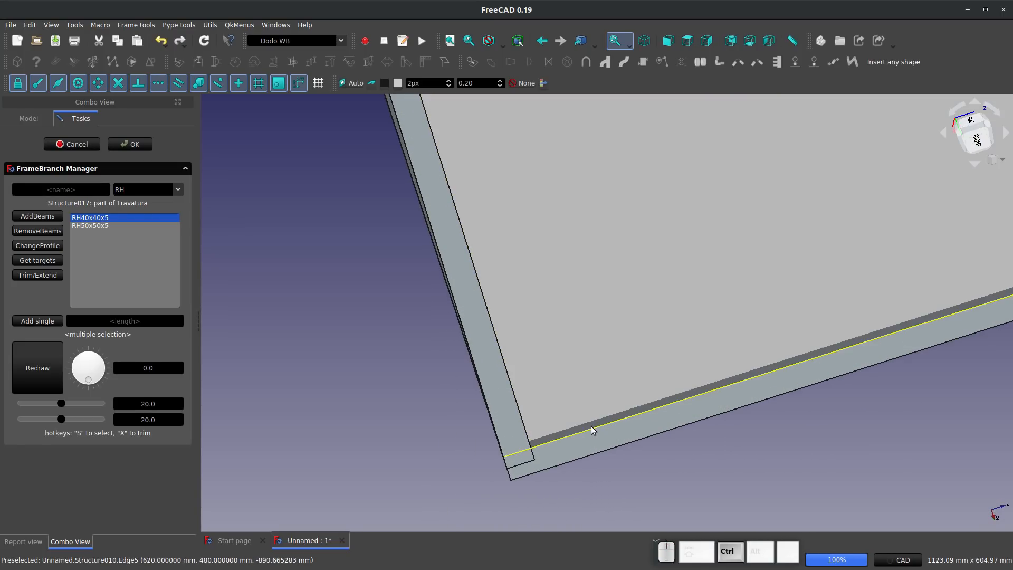
left_click(591, 426, "ctrl")
scroll(587, 424, "down", 3, "ctrl")
scroll(587, 423, "down", 5, "ctrl")
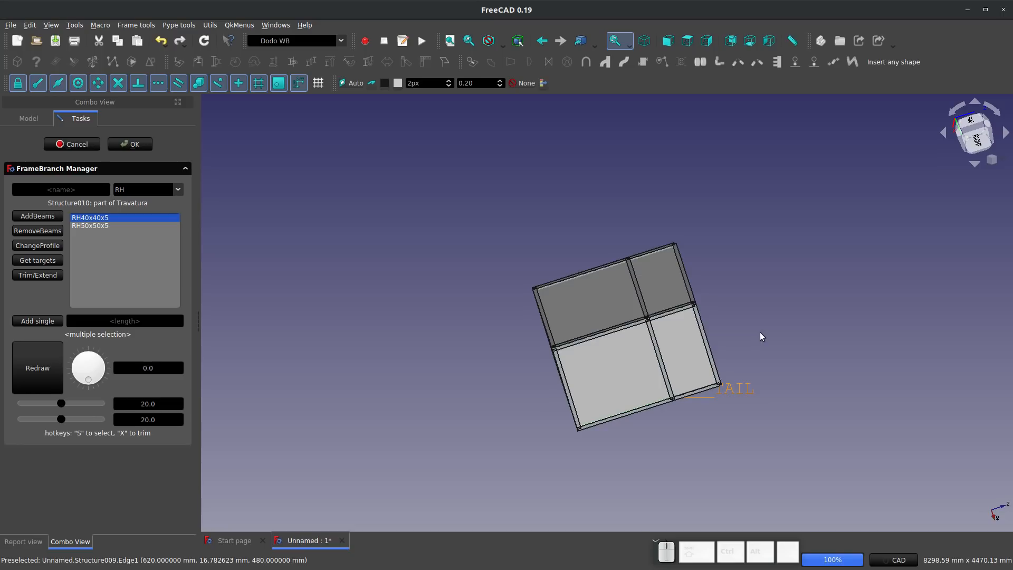
scroll(555, 383, "up", 5)
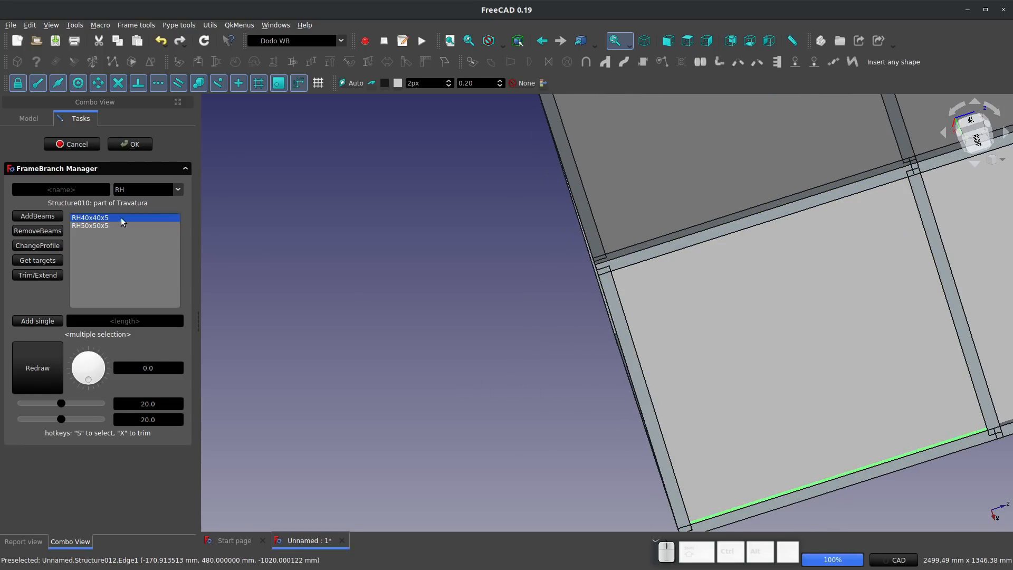
scroll(622, 303, "down", 3)
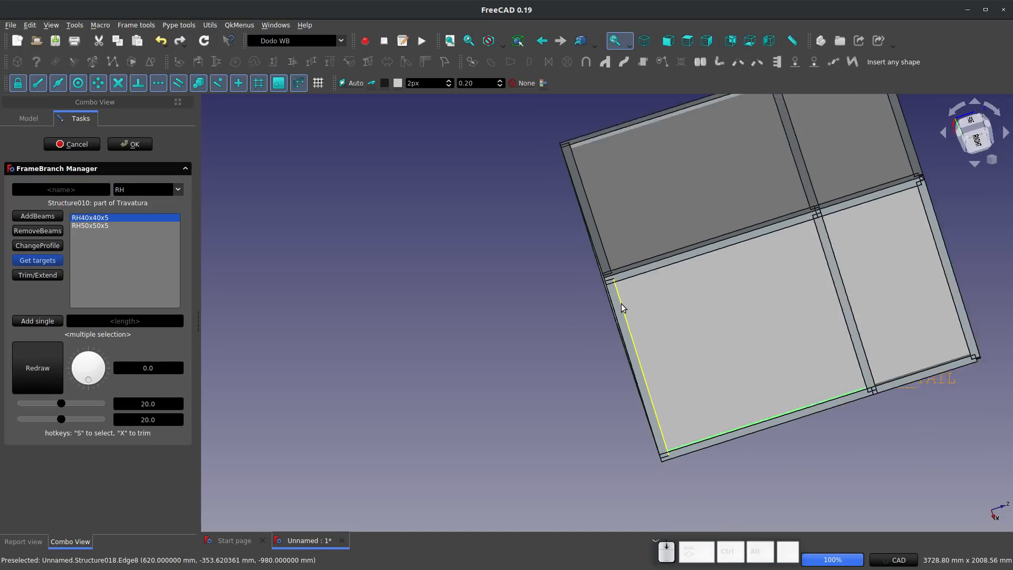
Trim/extend the three parallel cross beams on the right-hand face and the three on the opposite face to those targets
scroll(683, 337, "up", 3)
left_click(600, 327)
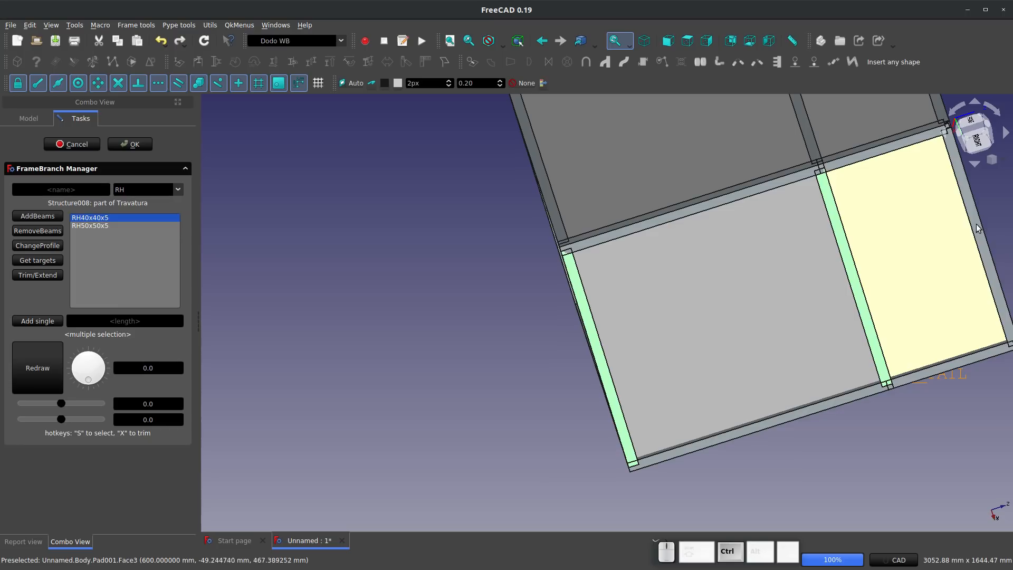
left_click(851, 270, "ctrl")
middle_click_drag(850, 270, 584, 346)
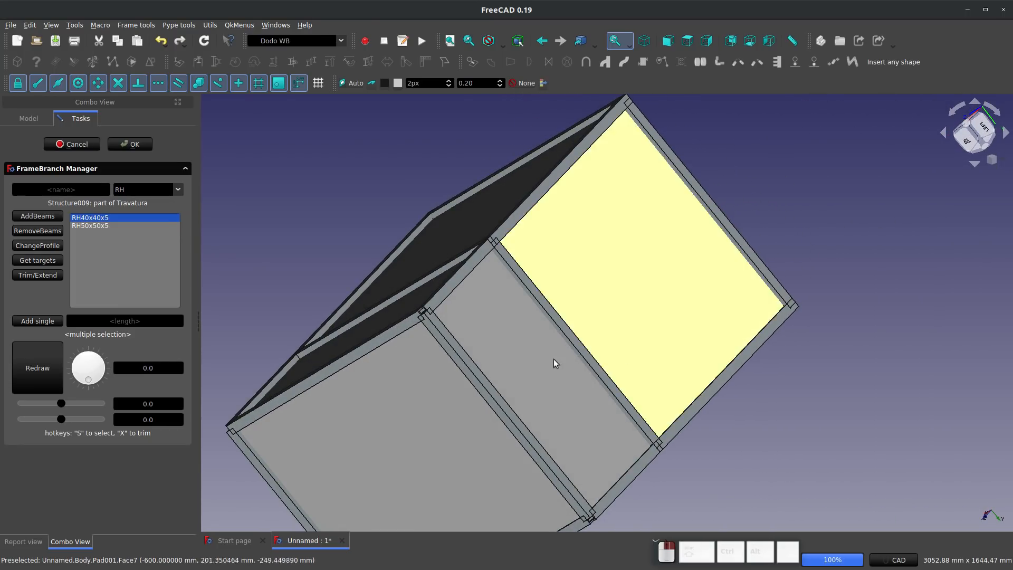
left_click(482, 377, "ctrl")
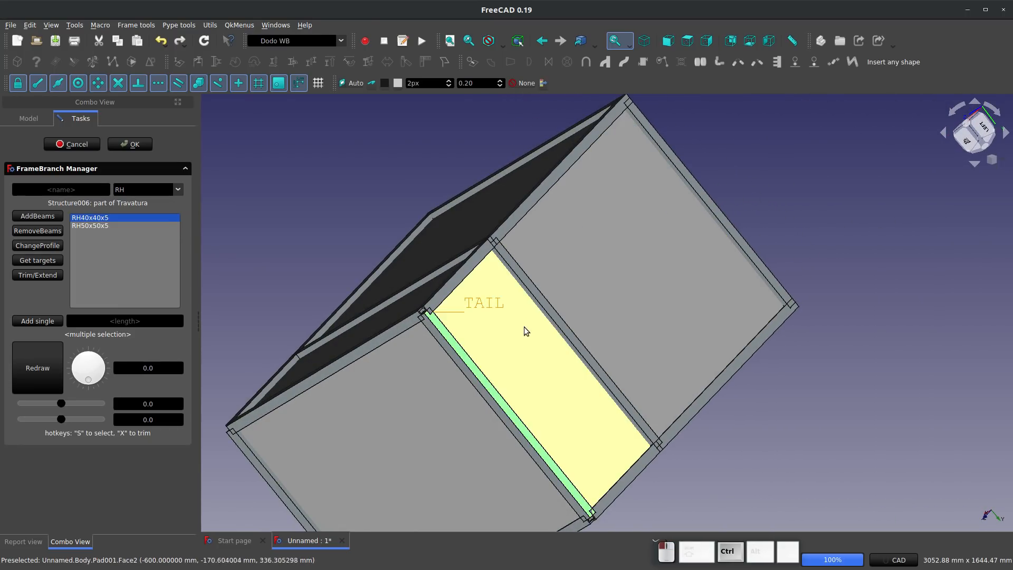
left_click(550, 314, "ctrl")
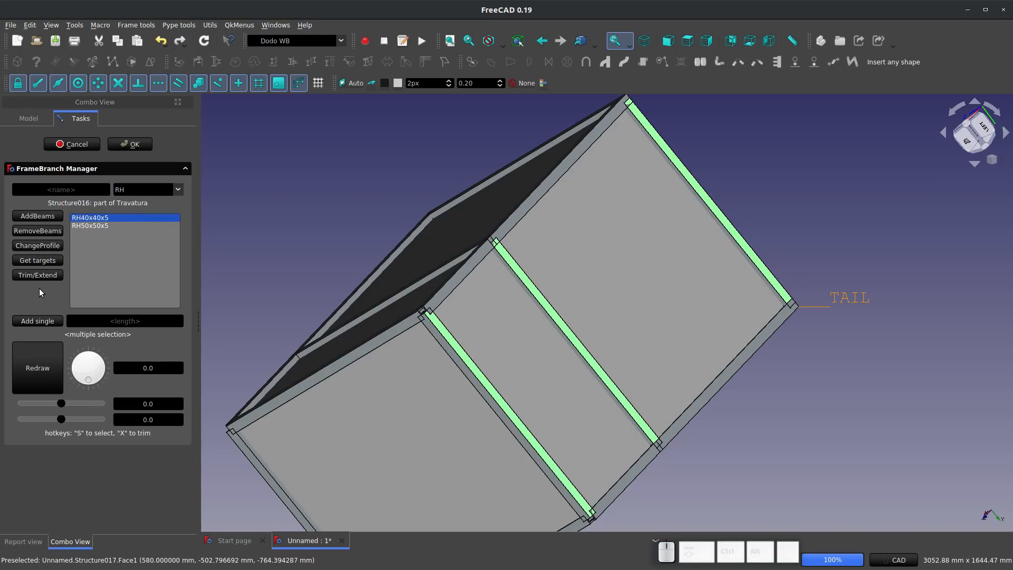
Examine the trimmed cross-beam ends at the seam and at the corner of the shorter box section
scroll(502, 251, "up", 8)
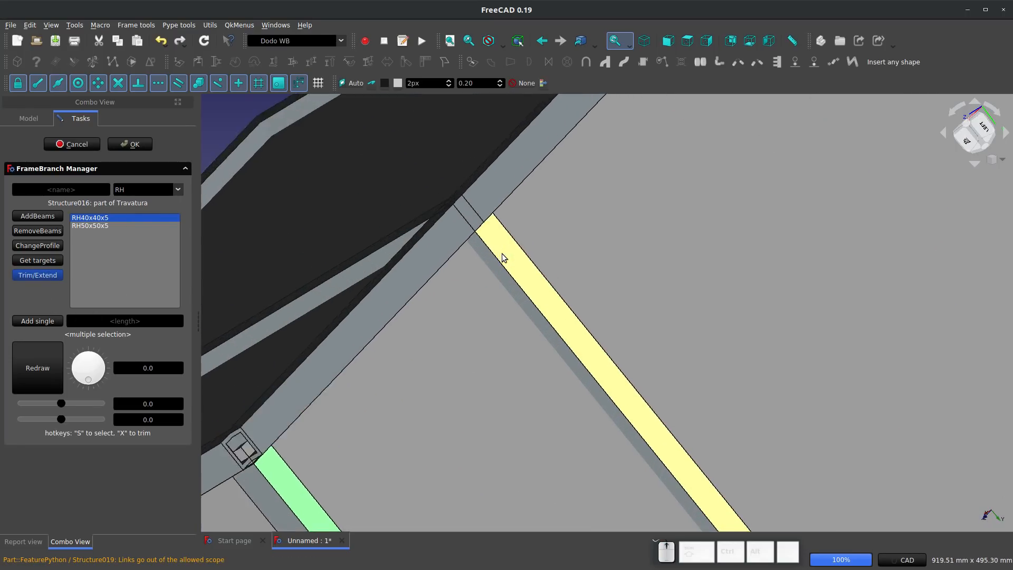
middle_click_drag(470, 218, 644, 233)
scroll(642, 233, "down", 8)
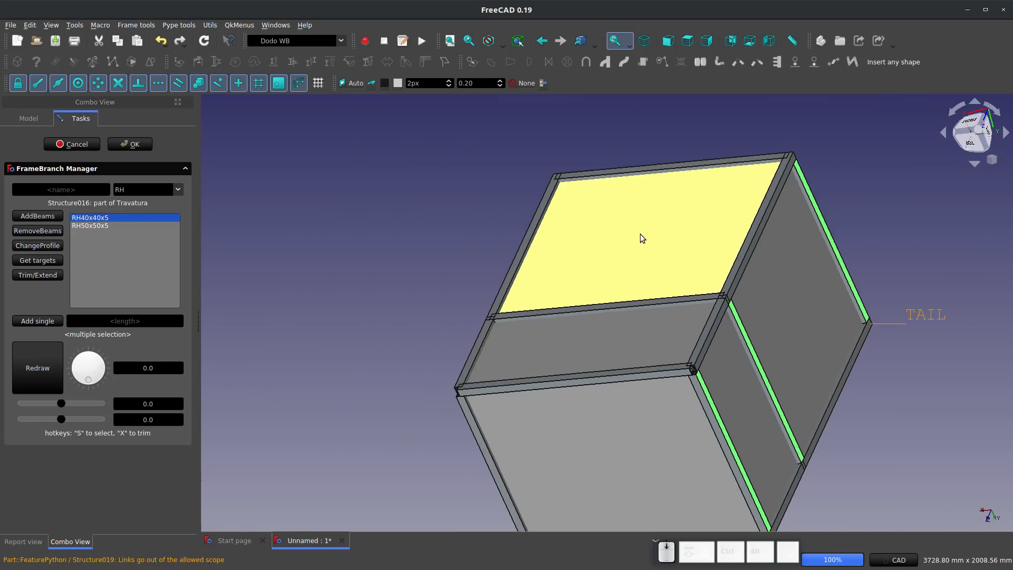
scroll(490, 360, "up", 6)
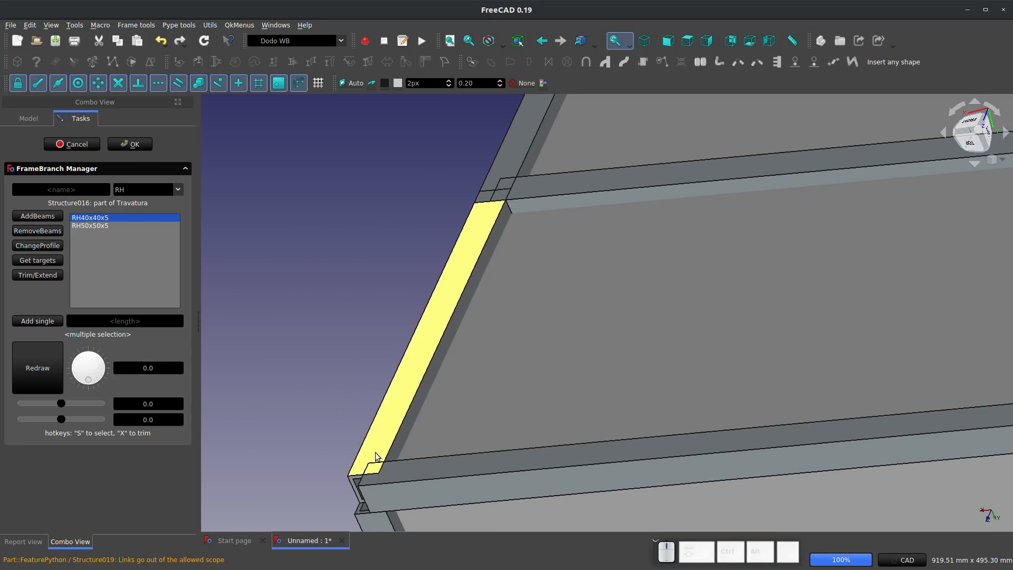
middle_click_drag(375, 453, 533, 434)
scroll(533, 434, "down", 4)
scroll(707, 254, "up", 4)
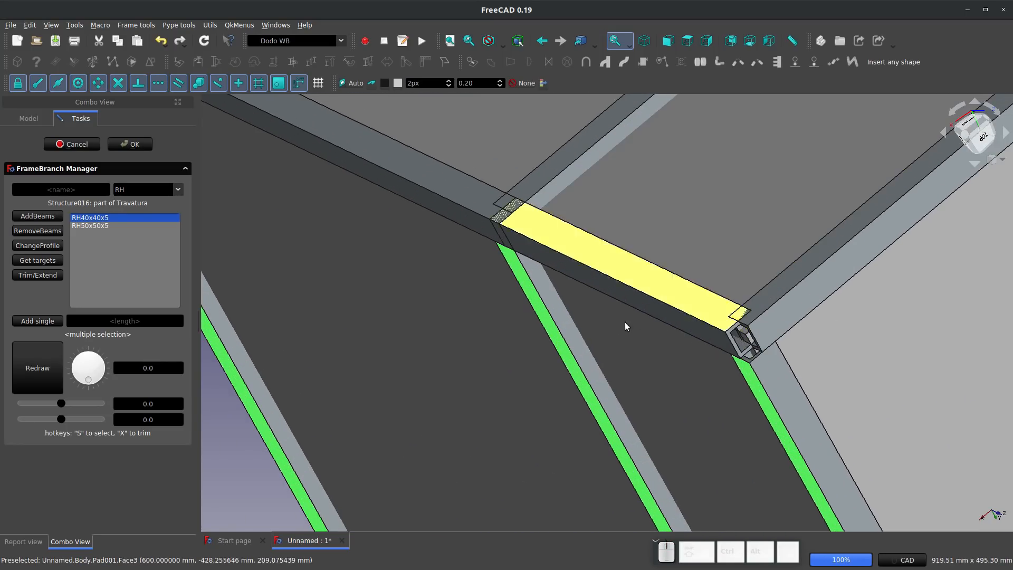
Trim/extend the short edge beam on one side of the front face and the long edge beam on its opposite side
left_click(638, 301)
middle_click_drag(638, 302, 443, 365)
left_click(368, 197, "ctrl")
middle_click_drag(366, 197, 496, 267)
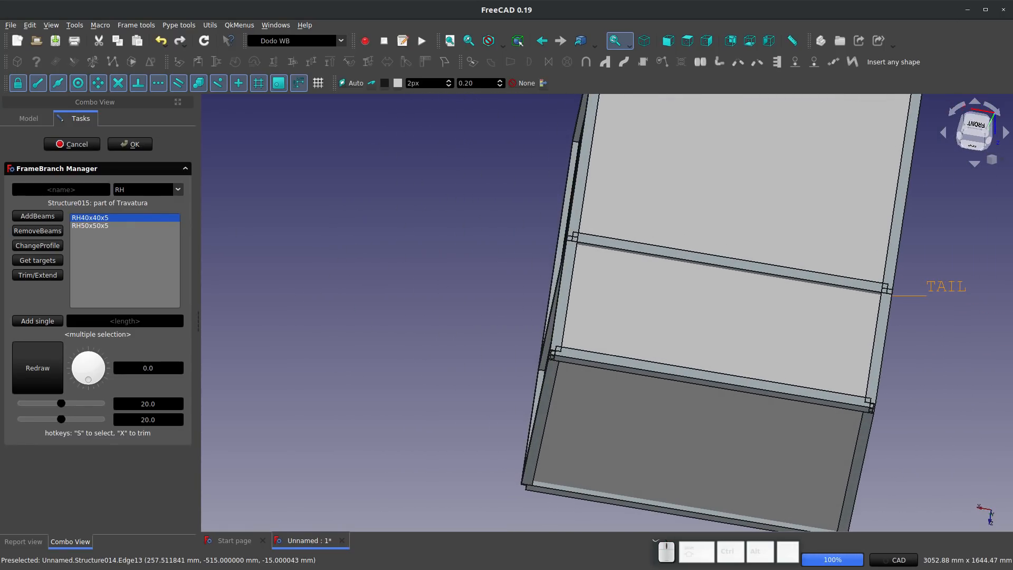
scroll(607, 359, "up", 3)
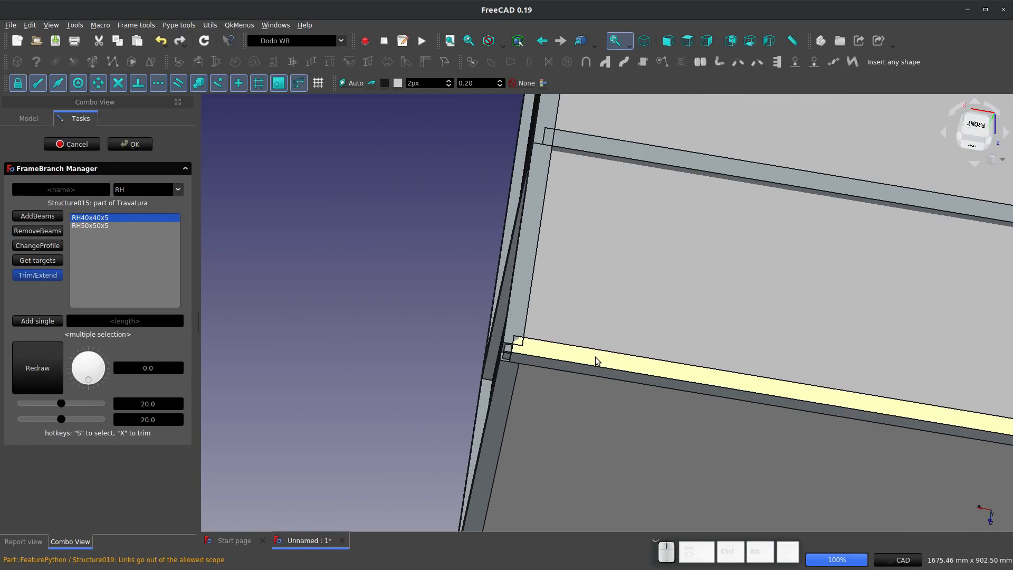
left_click(595, 356)
scroll(661, 261, "down", 5)
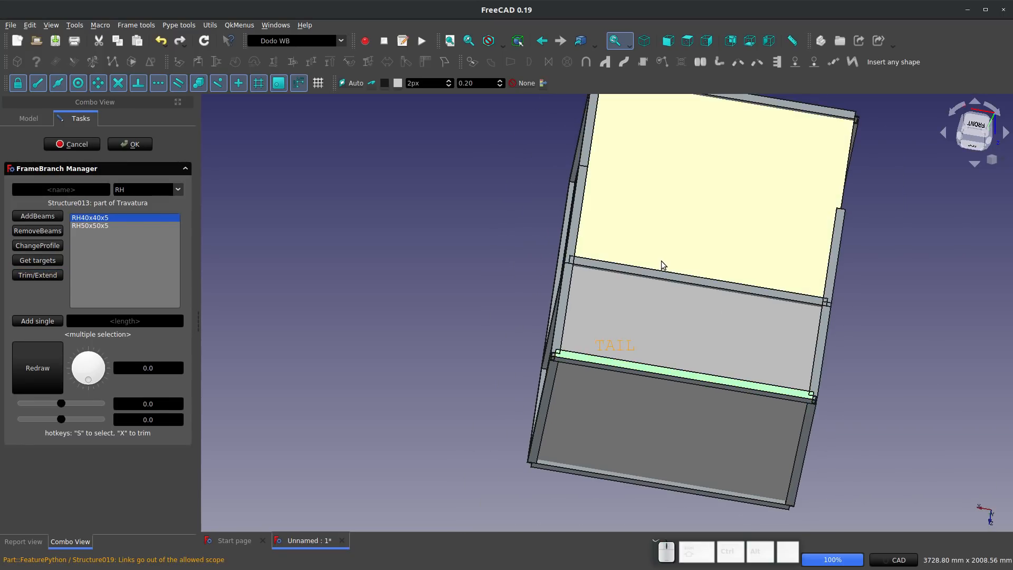
scroll(662, 261, "up", 5)
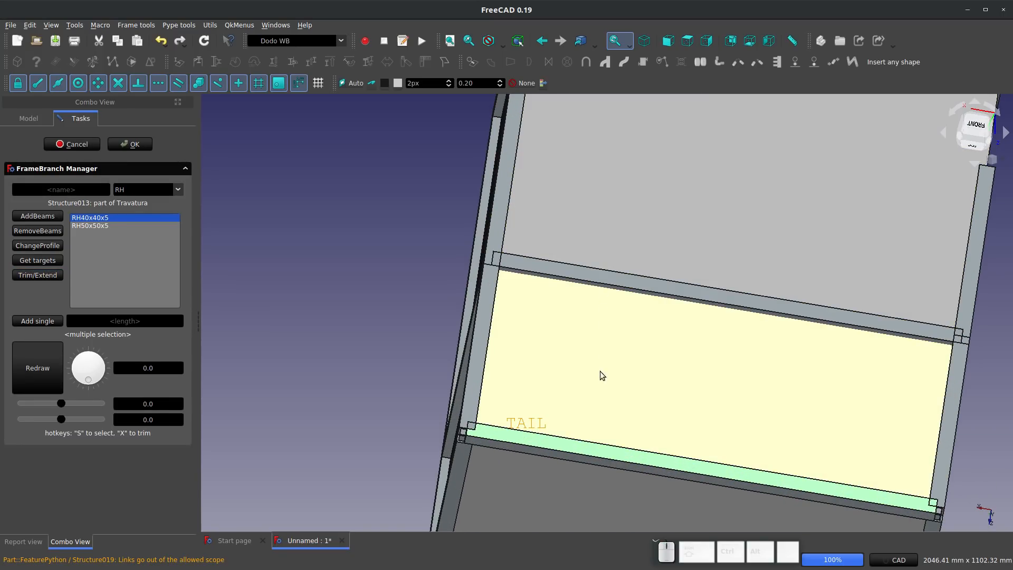
scroll(600, 372, "down", 5)
scroll(660, 109, "up", 3)
left_click(640, 159, "ctrl")
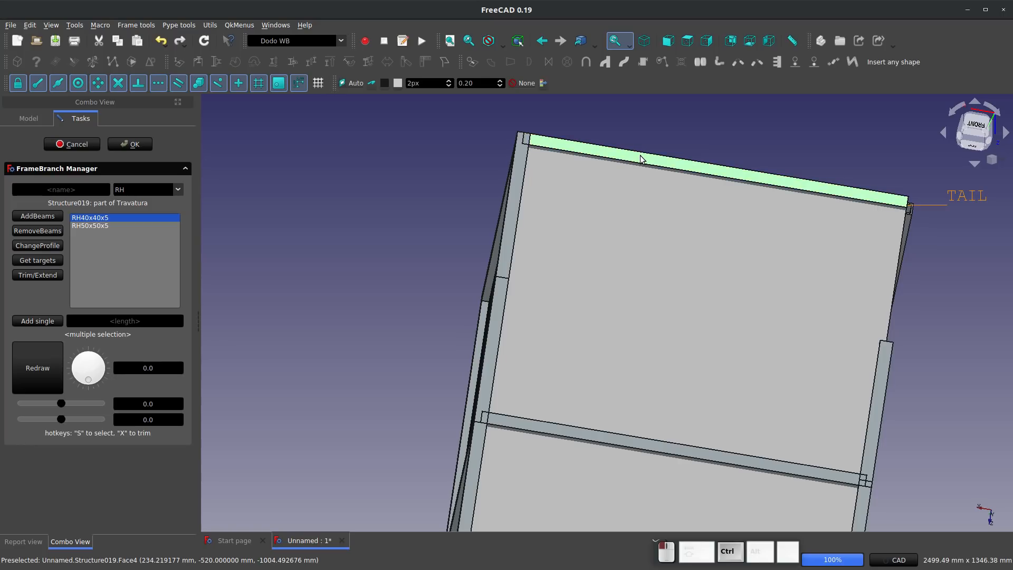
scroll(640, 156, "down", 2, "ctrl")
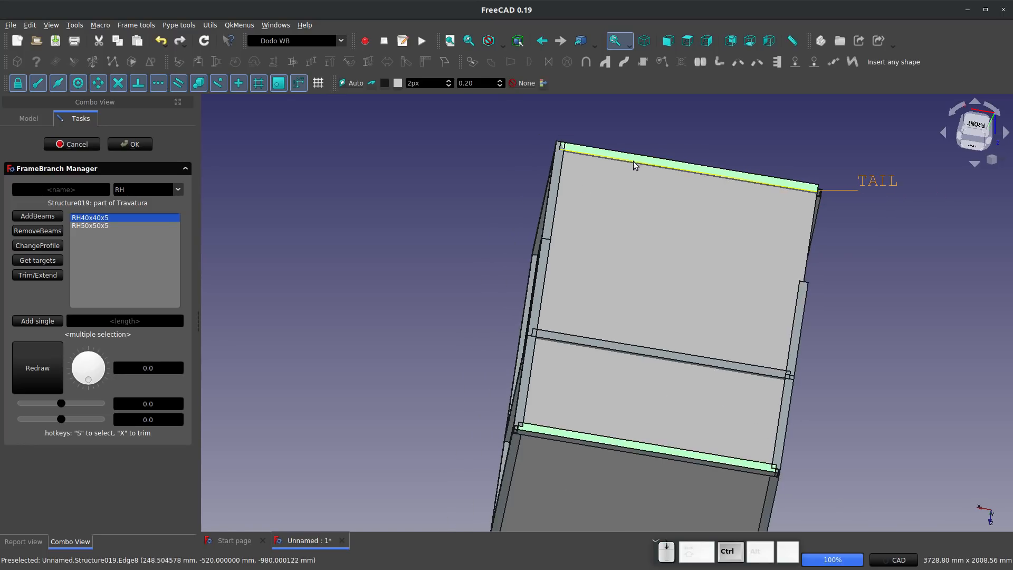
left_click(495, 315)
Set the two edge beams bounding opposite sides of the front face's shorter section as trim targets
middle_click_drag(524, 374, 395, 395)
scroll(397, 399, "up", 6)
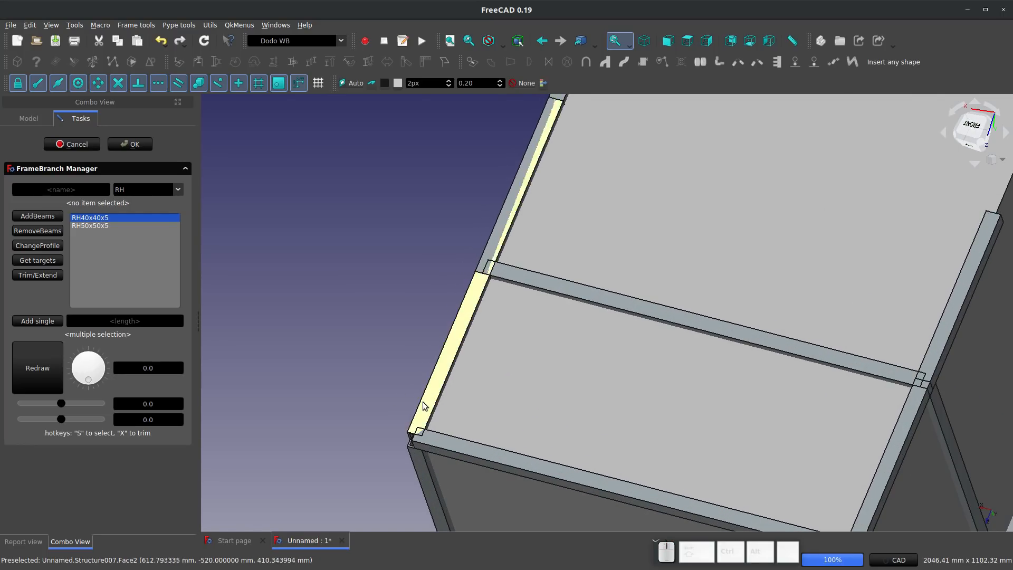
left_click(460, 429)
scroll(461, 429, "down", 9)
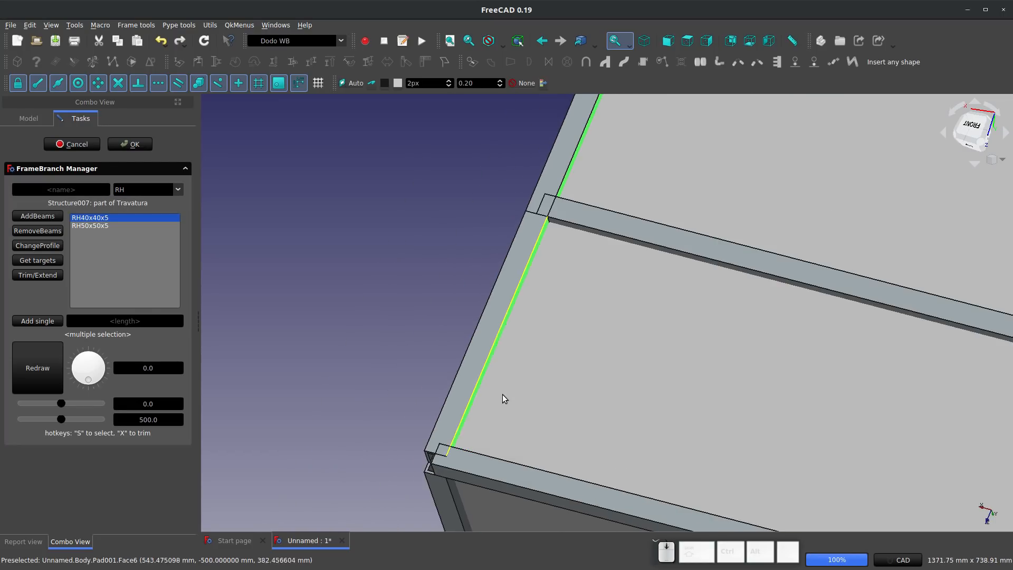
middle_click_drag(507, 396, 555, 356)
scroll(553, 353, "down", 6)
scroll(816, 401, "up", 5)
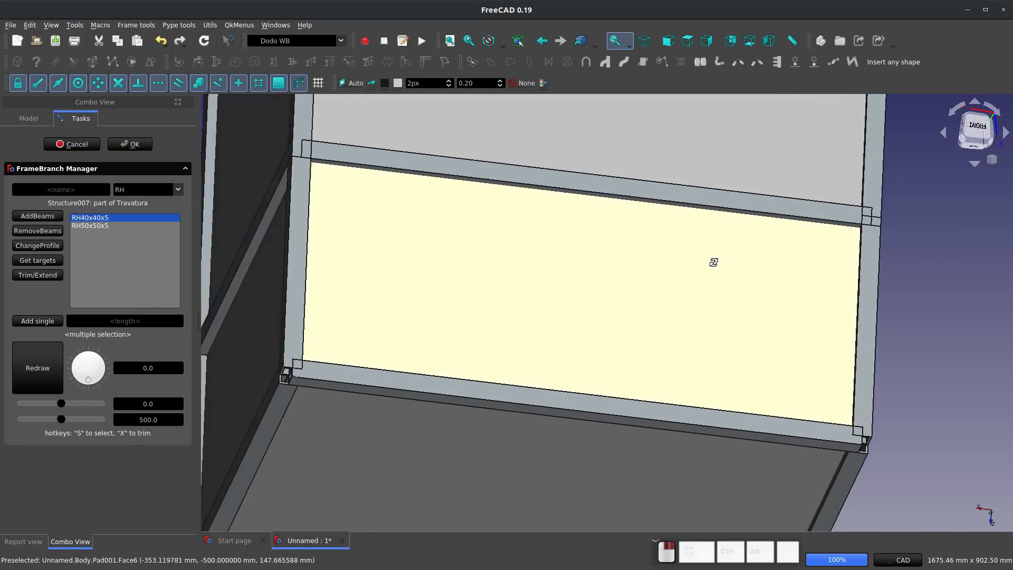
scroll(886, 275, "up", 6)
left_click(880, 274, "ctrl")
scroll(878, 274, "down", 5)
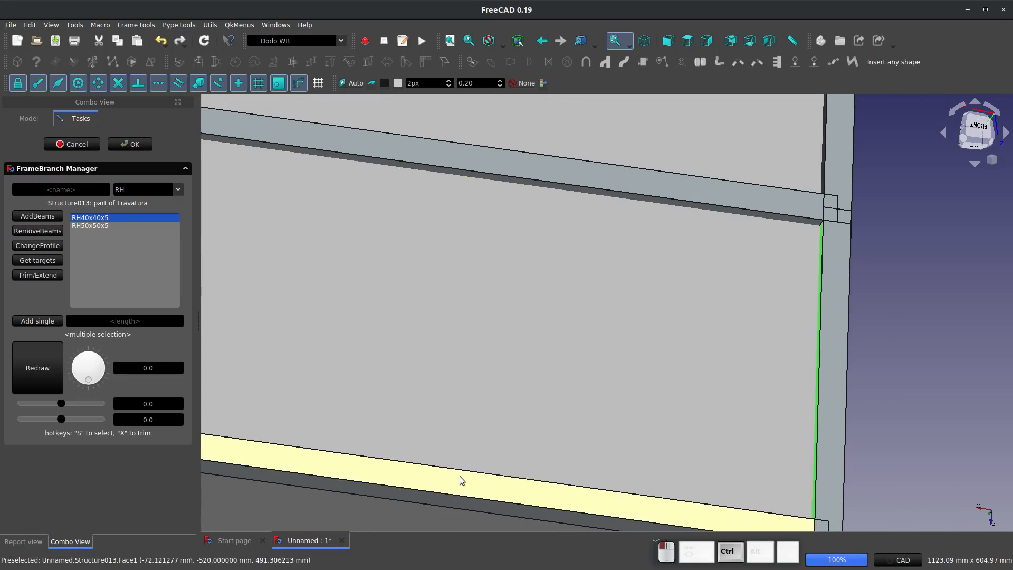
left_click(460, 477, "ctrl")
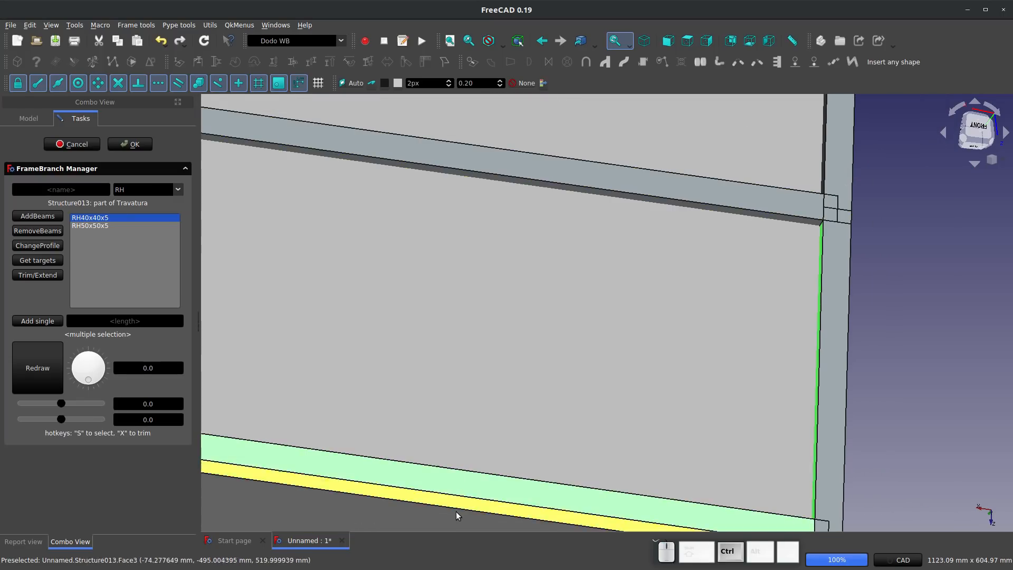
scroll(786, 340, "down", 3)
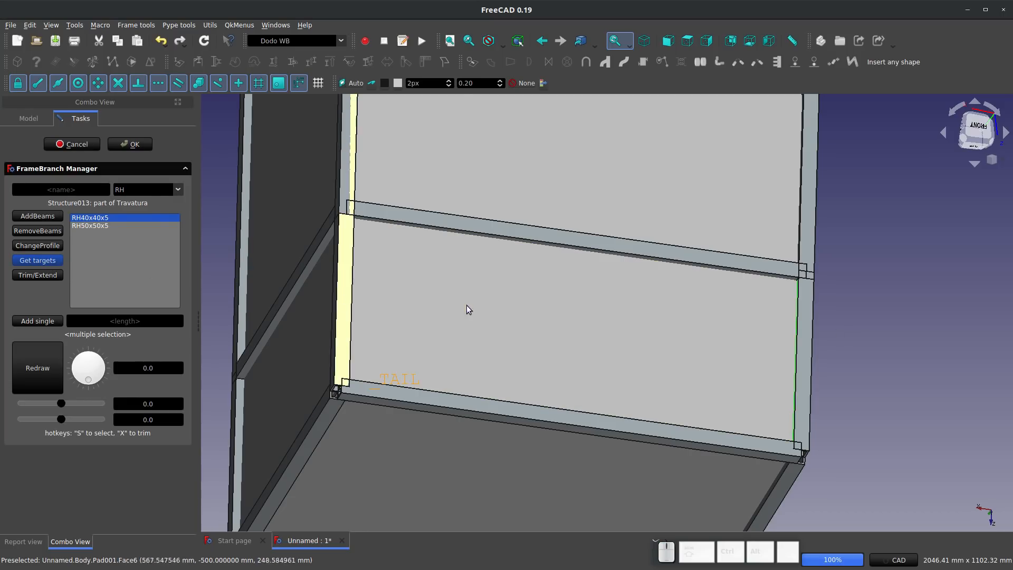
Trim/extend the three parallel cross beams on the front face to the two bounding edge beams, and check the corner joints
left_click(463, 405)
left_click(483, 230, "ctrl")
scroll(449, 362, "down", 3)
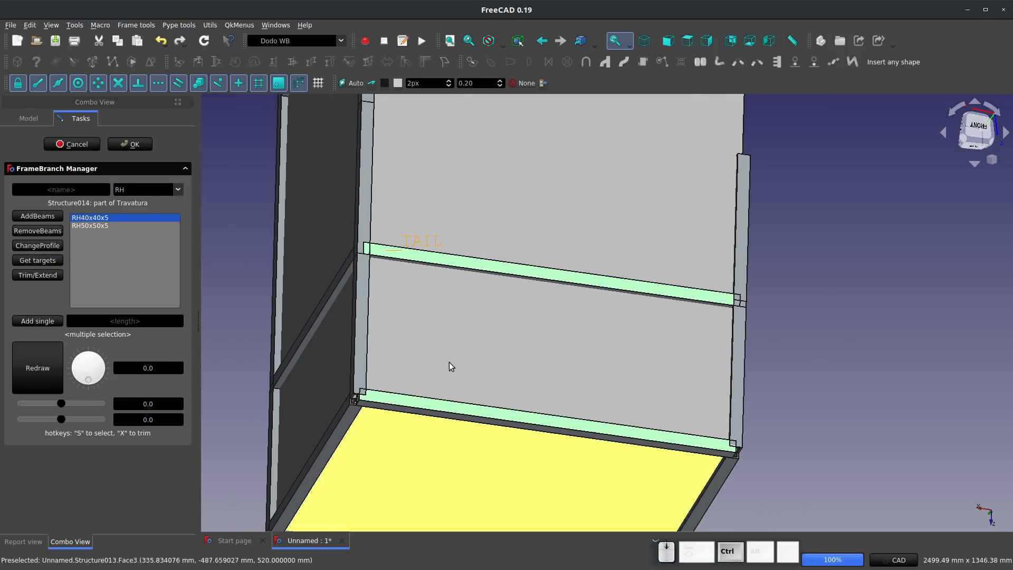
scroll(493, 110, "down", 2)
left_click(530, 100, "ctrl")
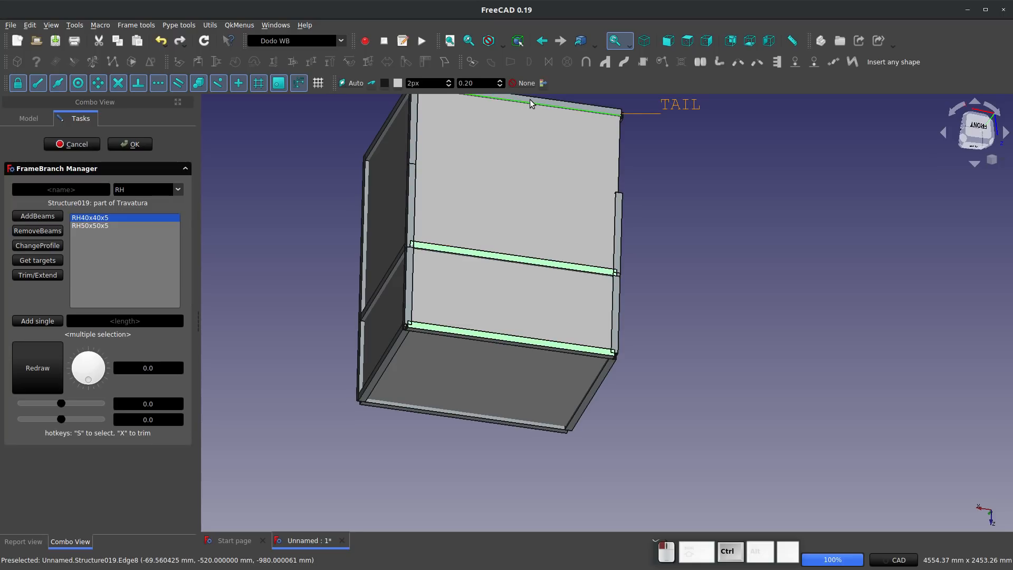
scroll(530, 99, "up", 3)
scroll(511, 257, "down", 4)
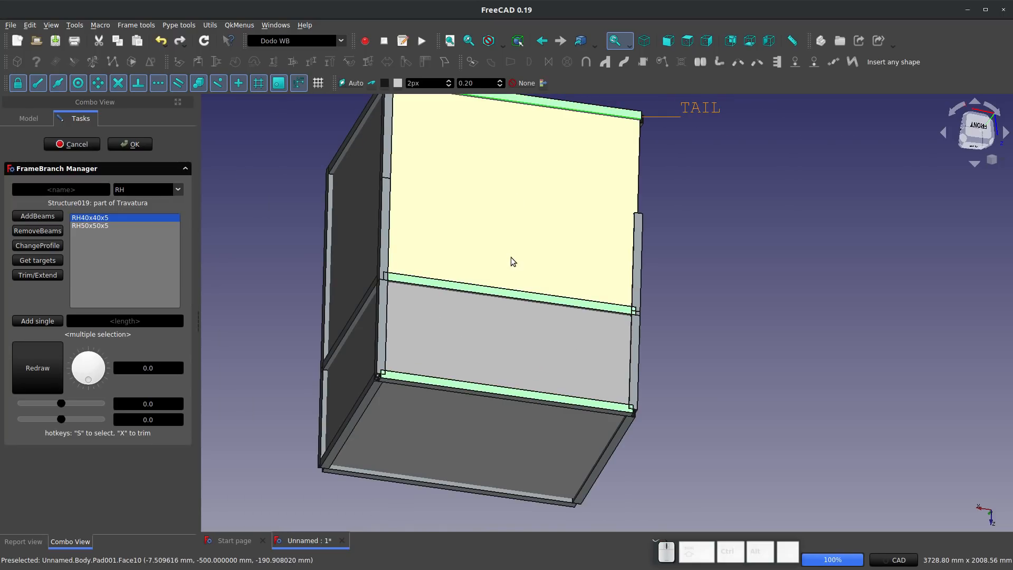
middle_click_drag(511, 258, 512, 306)
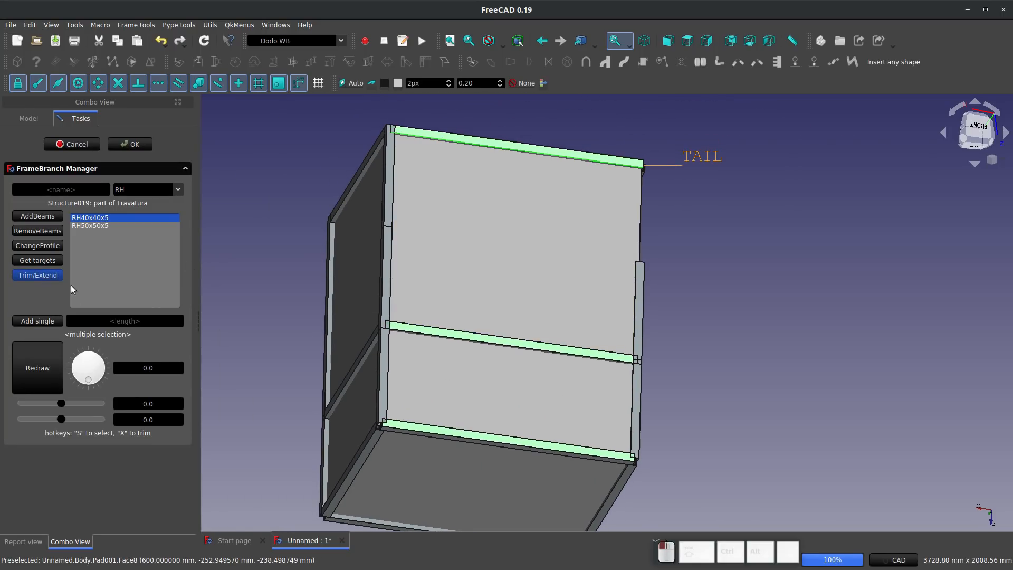
scroll(400, 395, "up", 7)
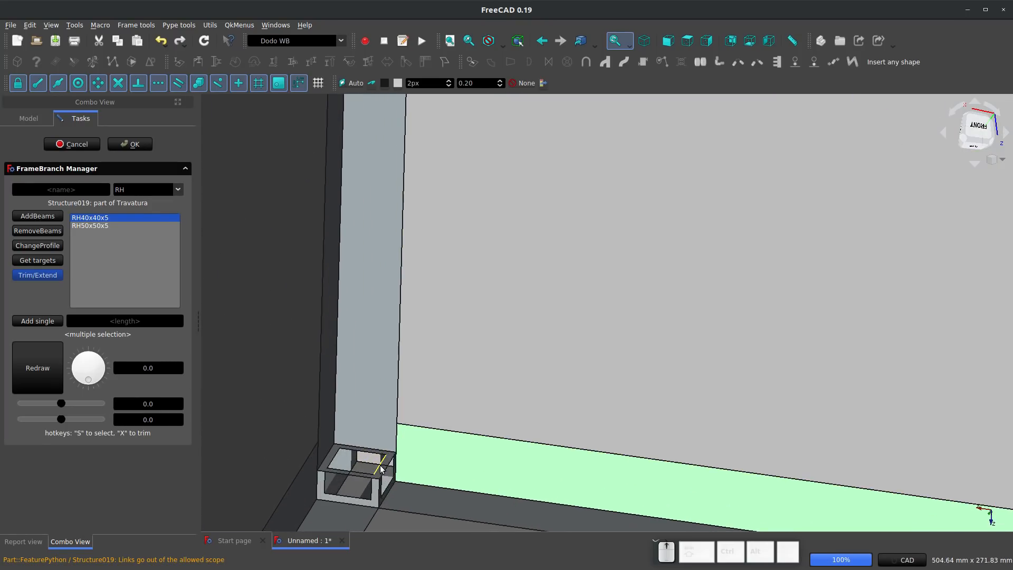
left_click(401, 464)
scroll(401, 465, "up", 1)
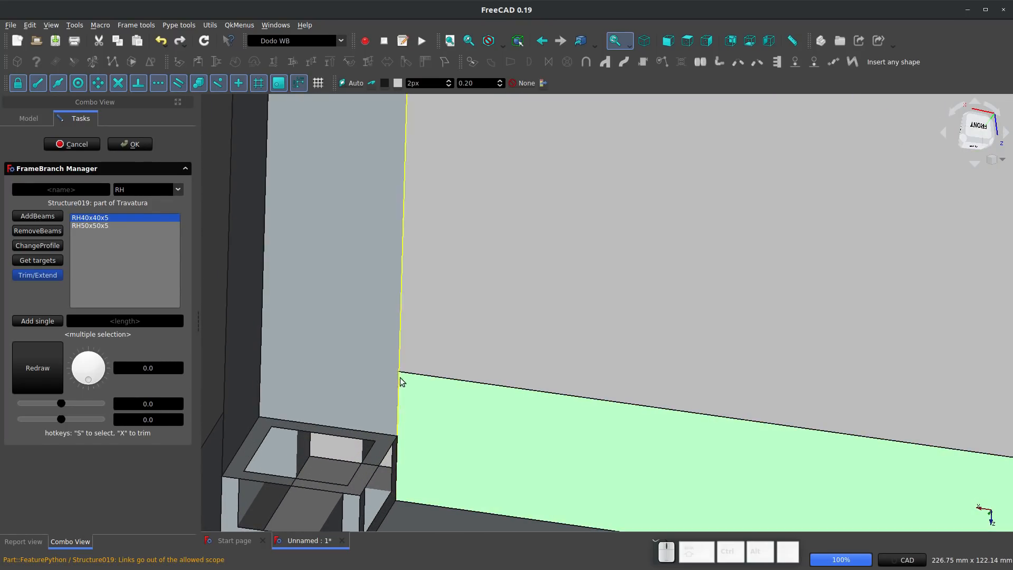
scroll(388, 375, "down", 5)
scroll(387, 375, "down", 5)
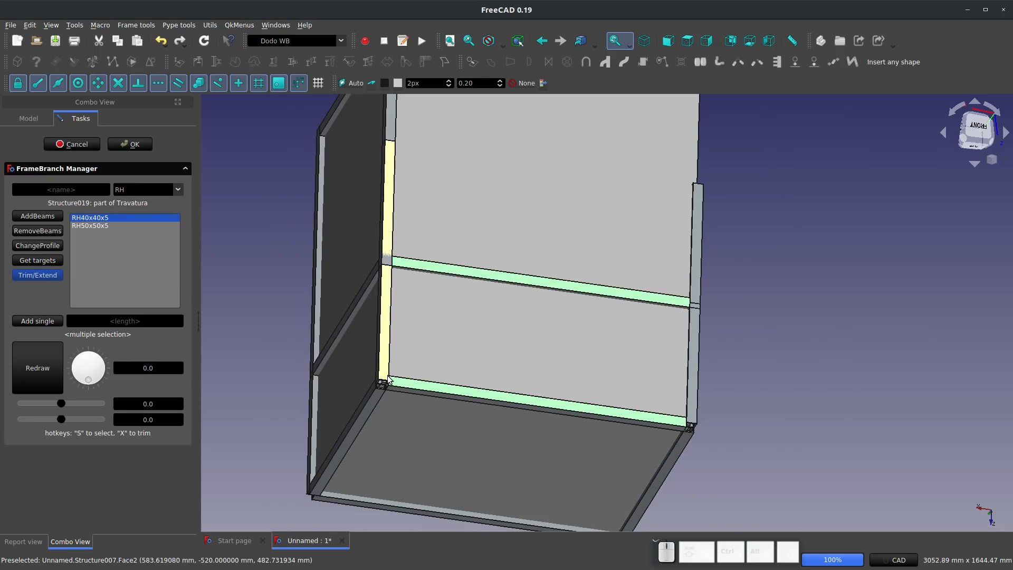
Set the front face's middle cross beam and the end cross beam of the shorter section as trim targets
scroll(370, 354, "up", 6)
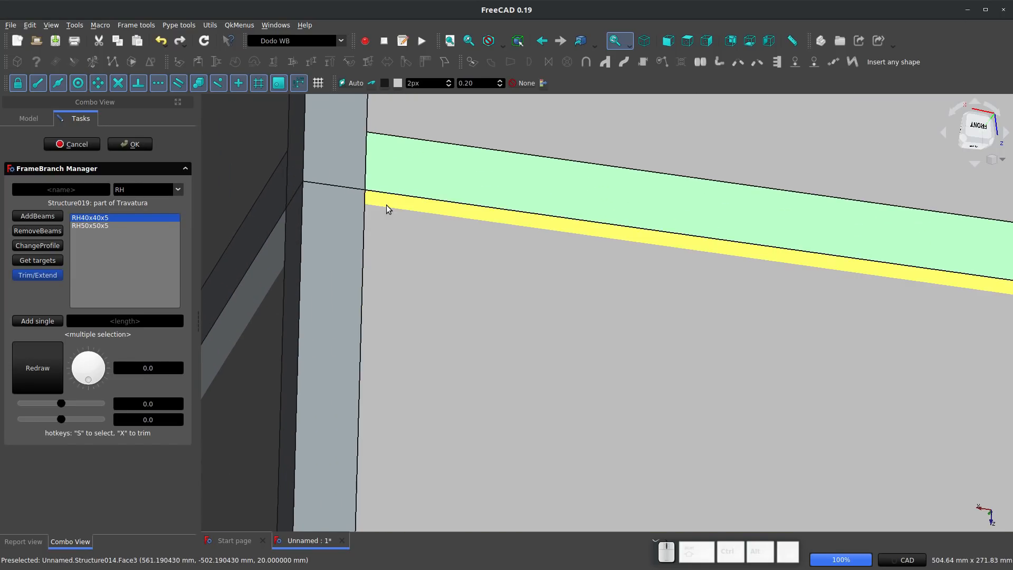
left_click(386, 204)
scroll(387, 205, "down", 5)
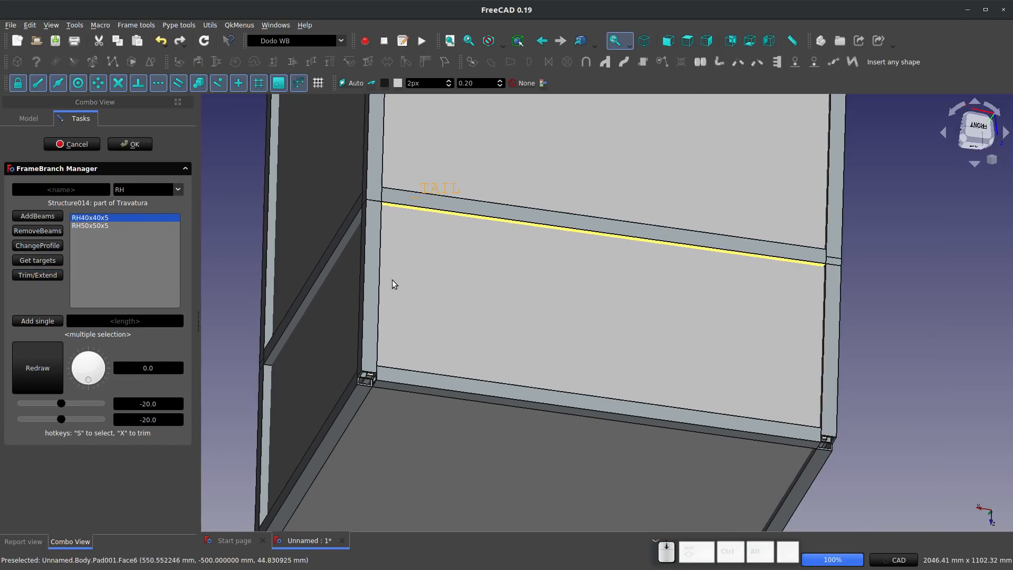
left_click(403, 378, "ctrl")
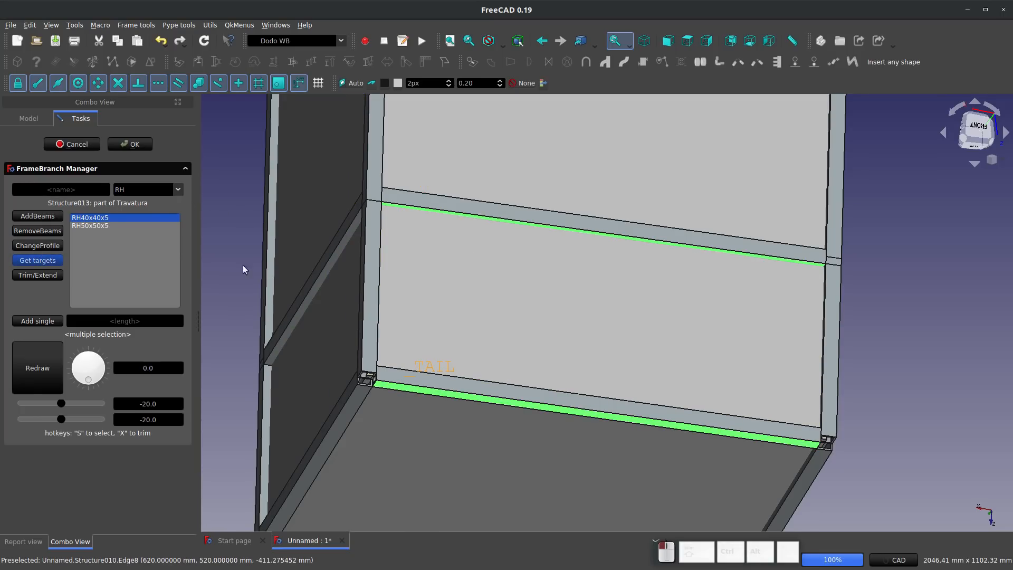
Examine the front face's edge beams on both sides, including the open corner beyond the short beam on the longer section
left_click(372, 264)
scroll(566, 323, "down", 4)
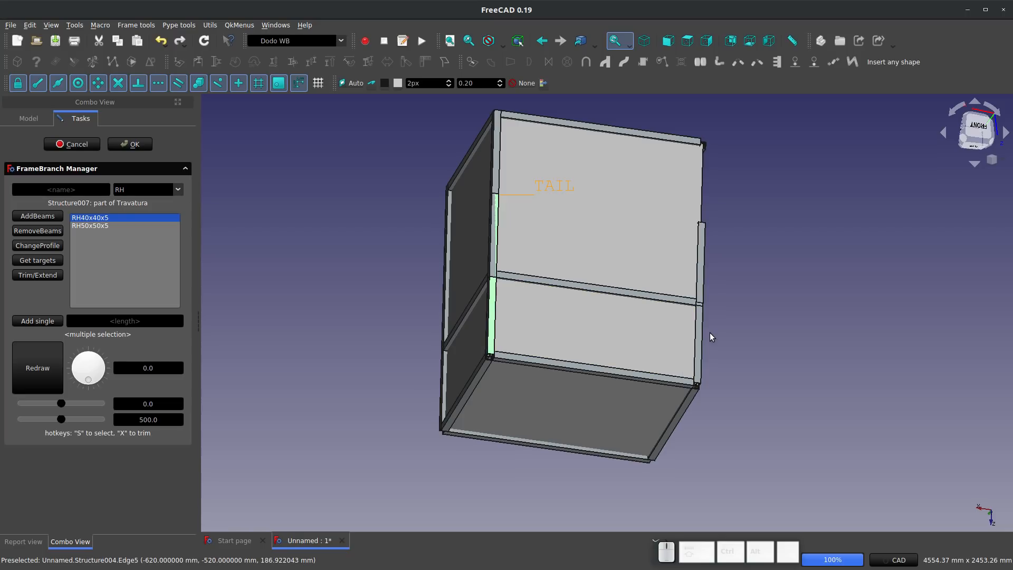
middle_click_drag(698, 329, 530, 332)
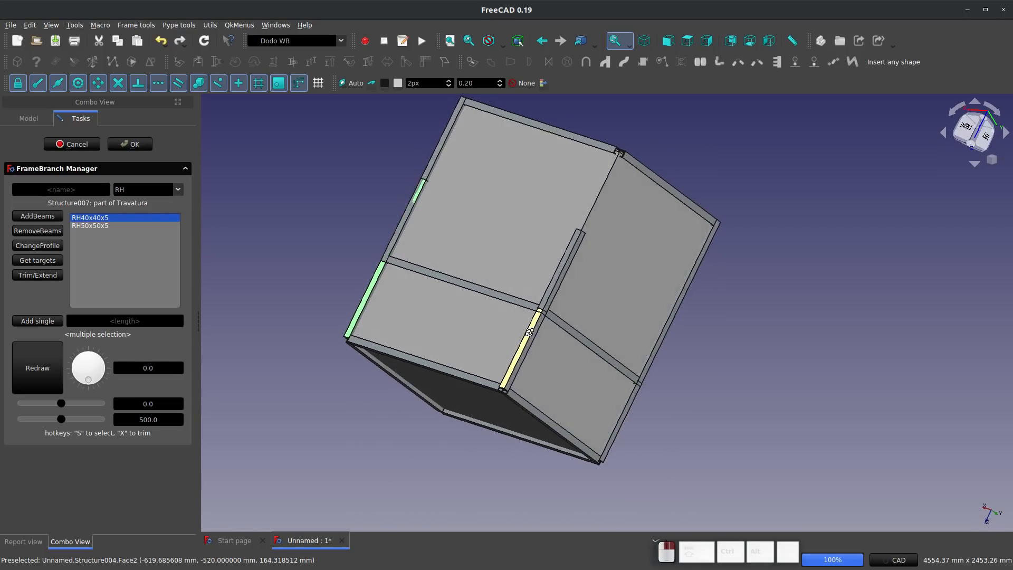
scroll(554, 267, "up", 6)
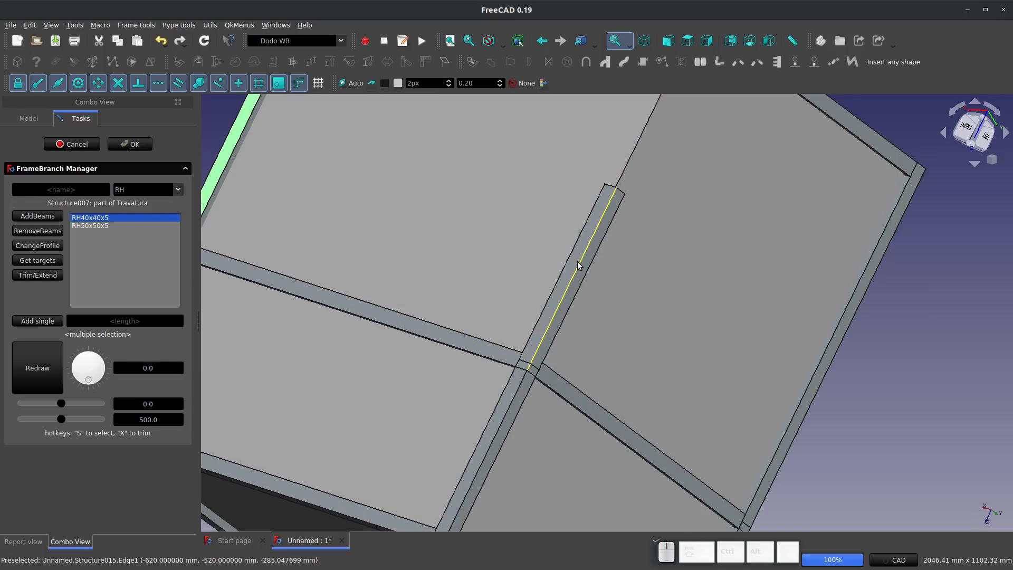
middle_click_drag(561, 282, 496, 347)
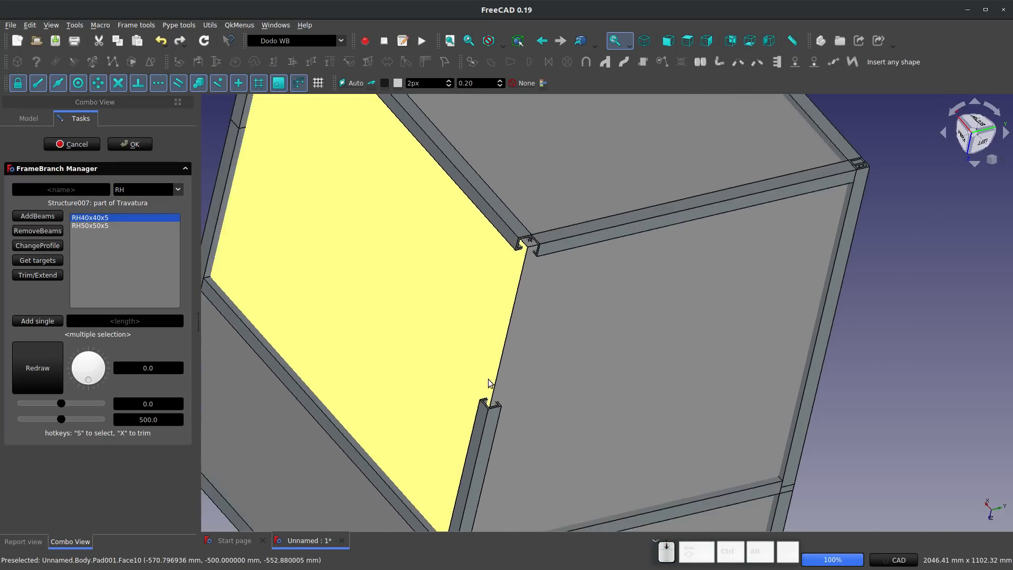
scroll(489, 382, "down", 3)
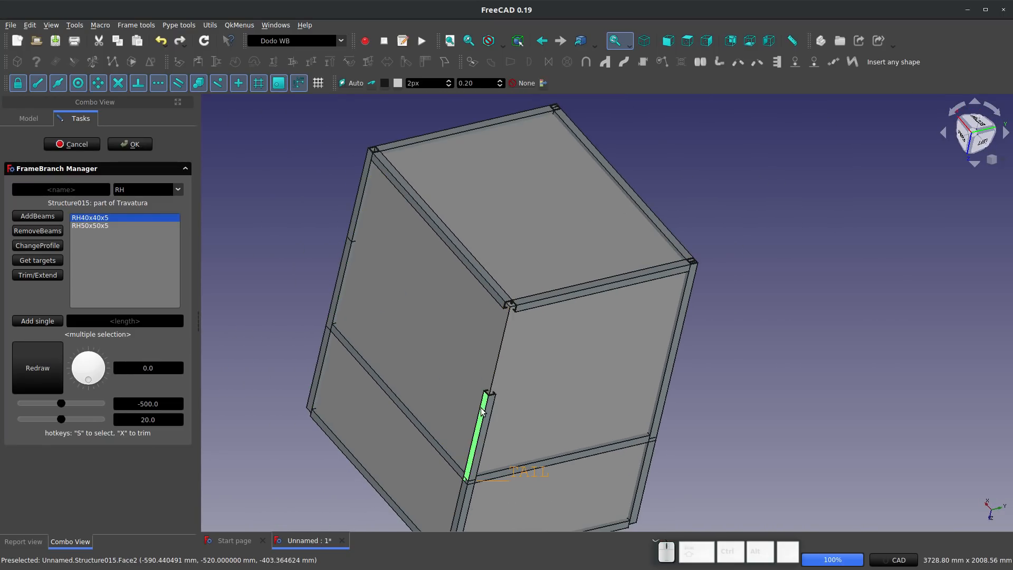
scroll(483, 411, "up", 5)
middle_click_drag(482, 411, 579, 463)
scroll(617, 399, "down", 4)
scroll(828, 129, "up", 7)
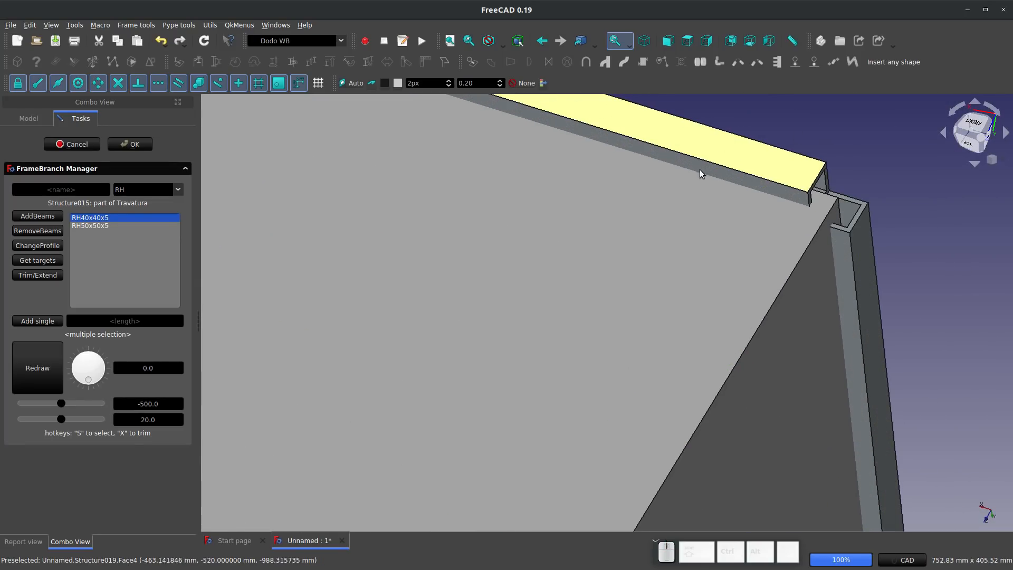
Set the inward face of the longer section's end cross beam and the middle cross beam's face toward the shorter section as trim targets
left_click(699, 169)
scroll(700, 170, "down", 4)
middle_click_drag(668, 208, 514, 403)
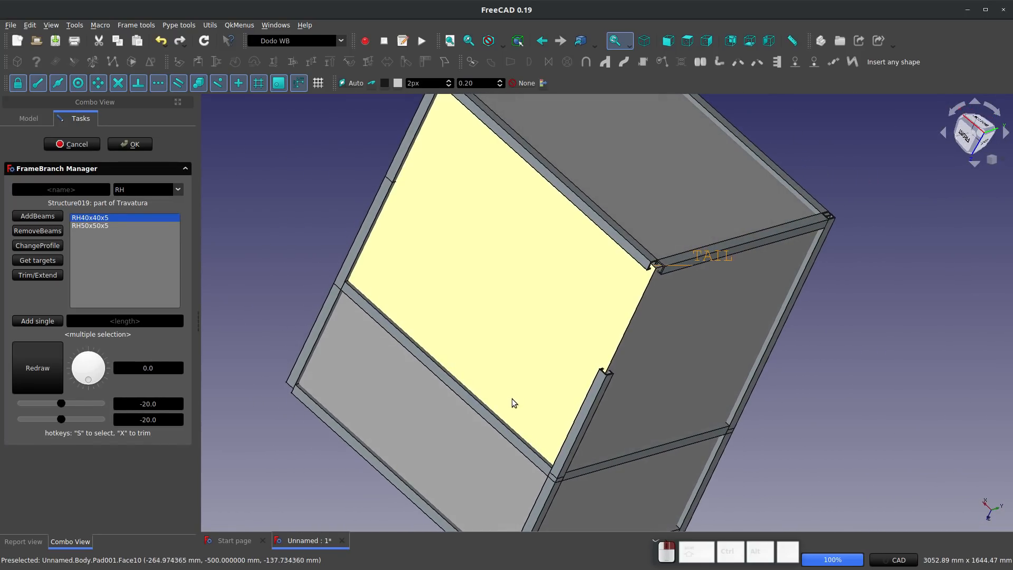
scroll(537, 456, "up", 4)
middle_click_drag(534, 475, 592, 404)
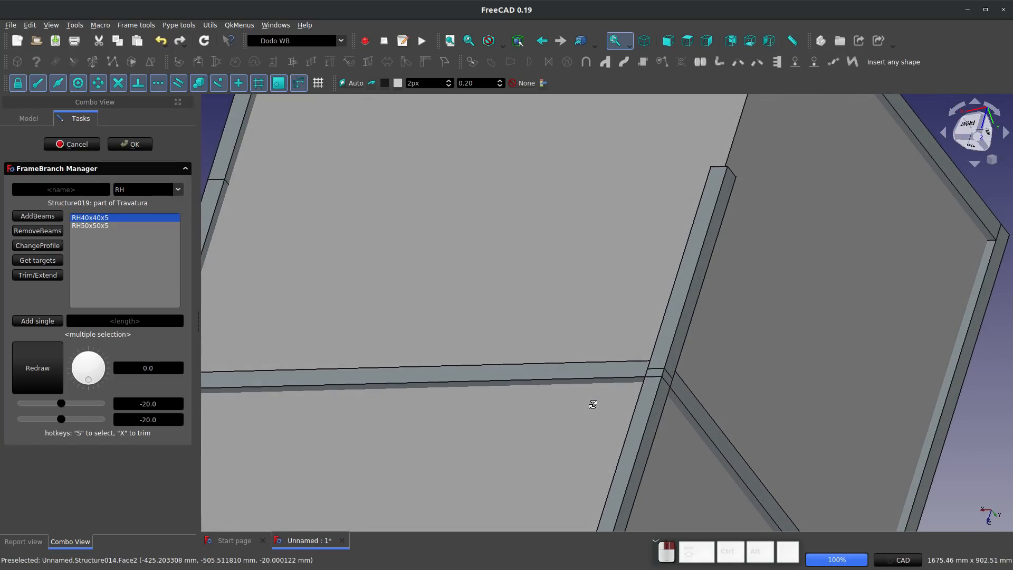
left_click(643, 375)
scroll(636, 385, "down", 5)
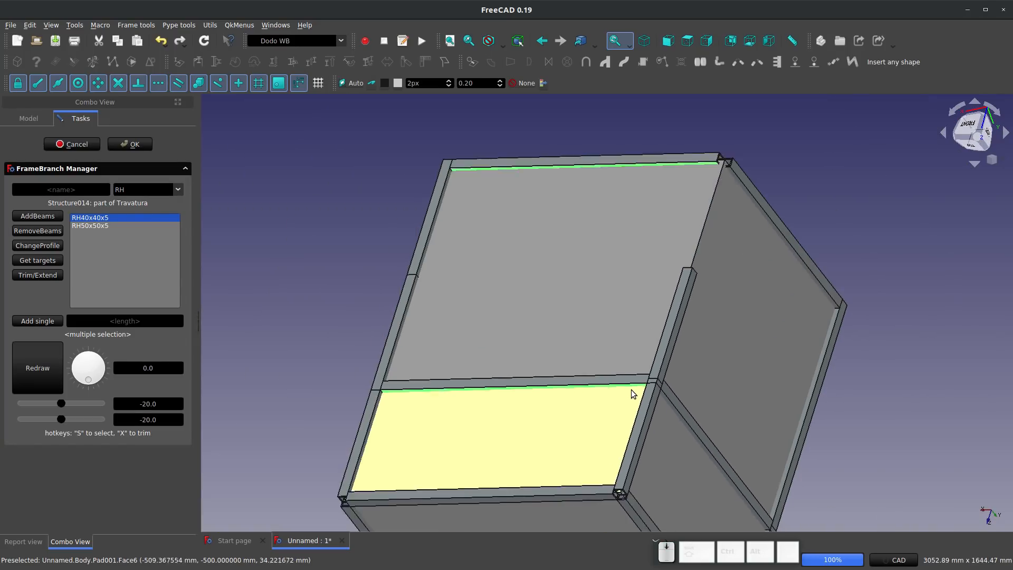
scroll(633, 241, "up", 5)
middle_click_drag(634, 242, 500, 337)
left_click(620, 240)
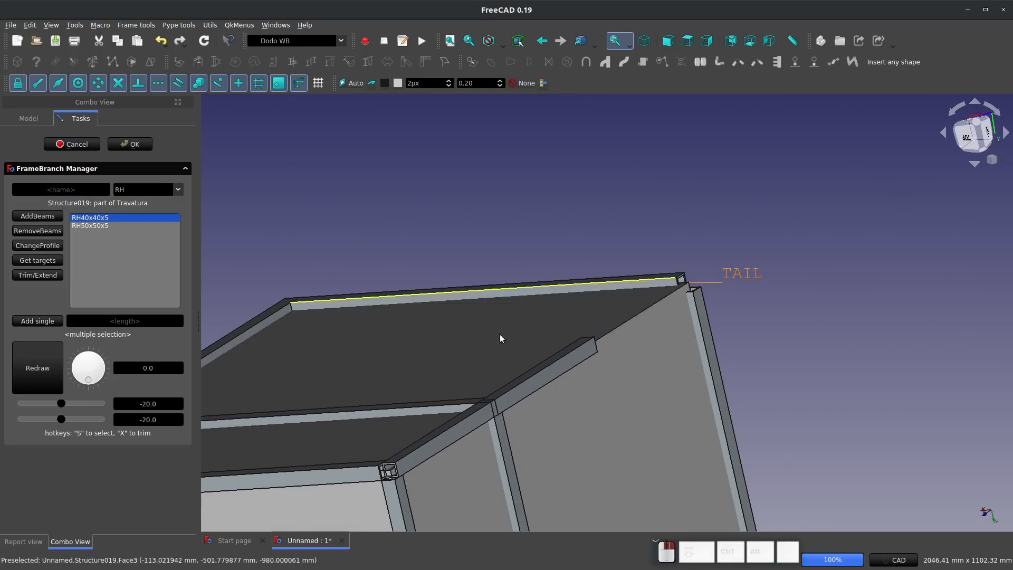
left_click(456, 410)
middle_click_drag(567, 366, 558, 438)
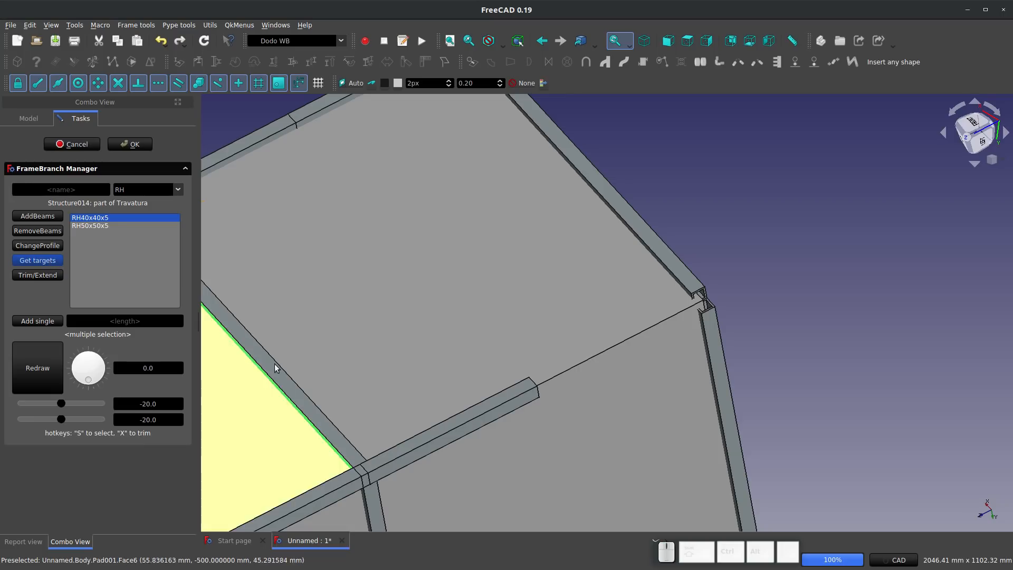
Trim/extend the short edge beam along the longer section to those targets, closing the open corner
left_click(461, 417)
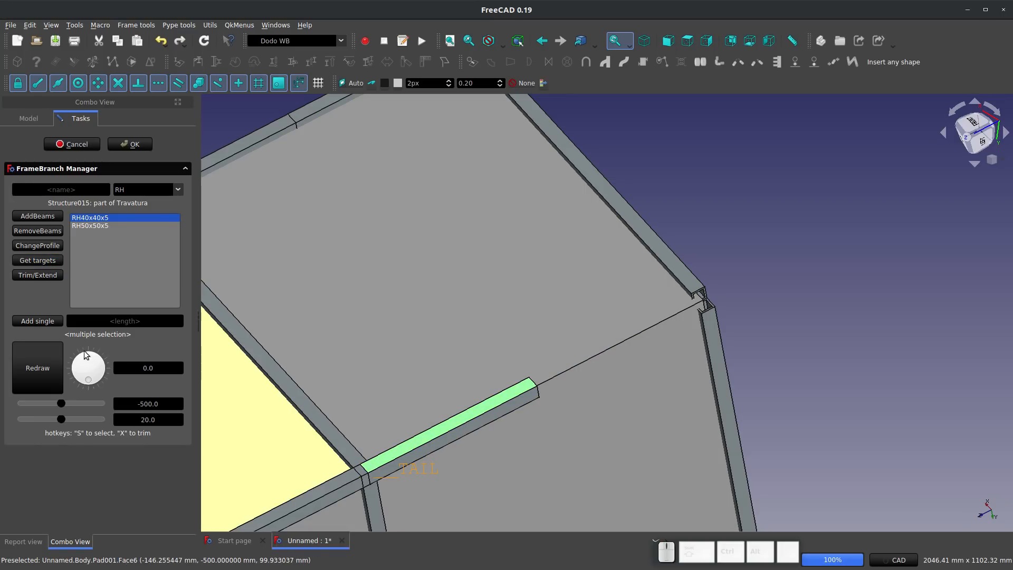
left_click(44, 276)
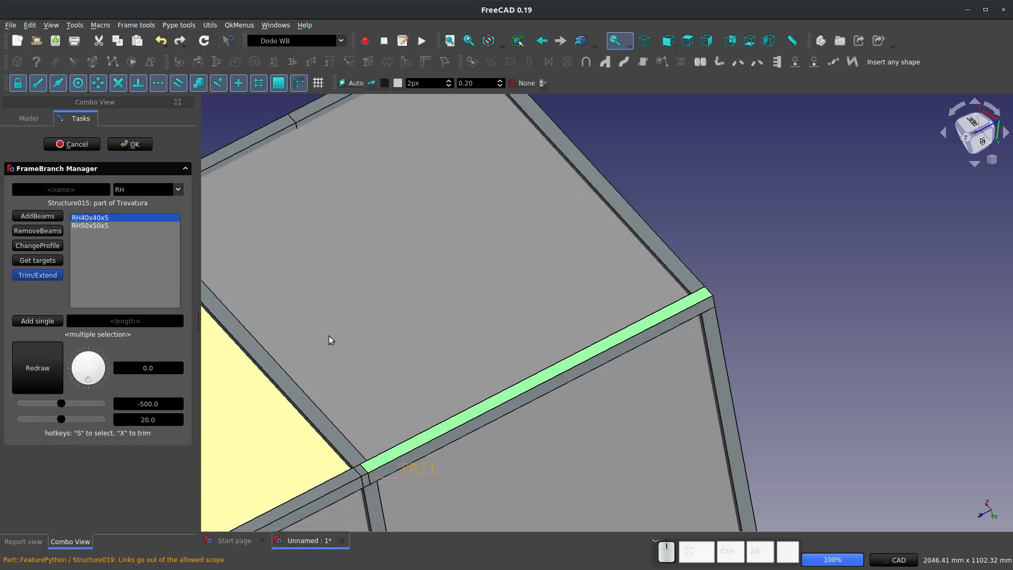
scroll(364, 465, "up", 3)
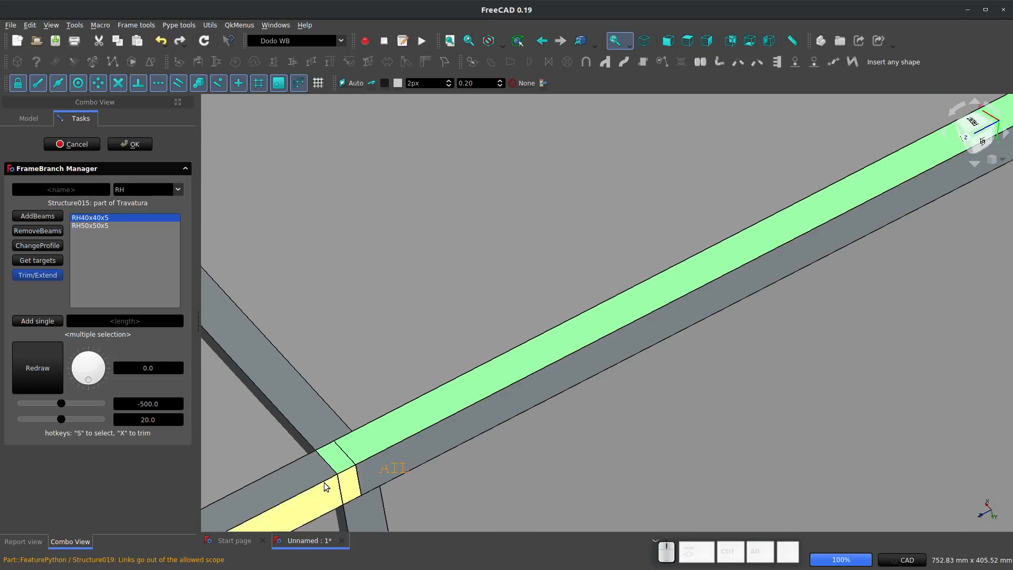
scroll(391, 458, "down", 2)
scroll(396, 457, "down", 7)
scroll(288, 483, "up", 4)
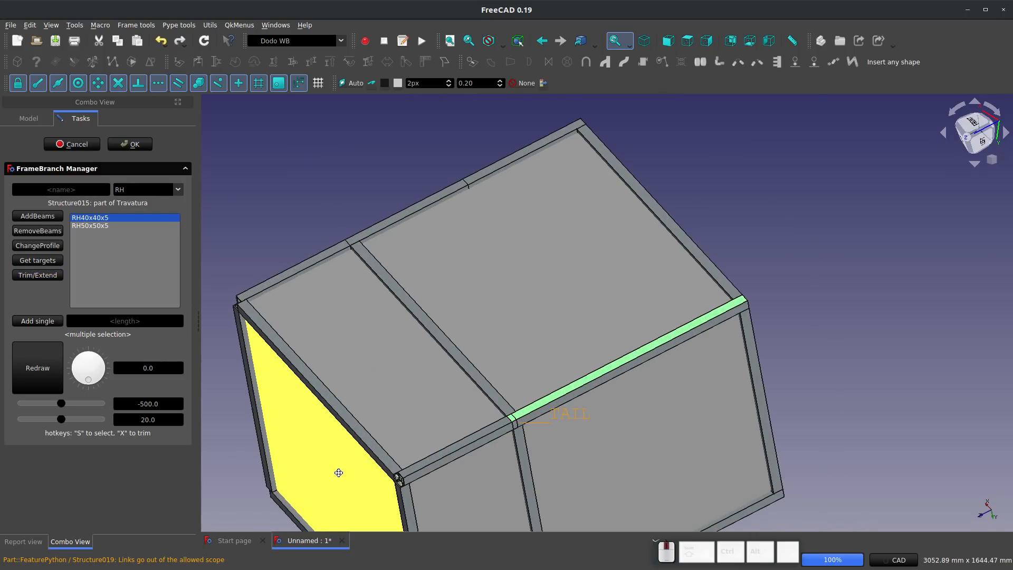
Set the outer face of the shorter section's end cross beam and the adjacent middle cross beam's underside as trim targets
middle_click_drag(340, 473, 459, 514)
scroll(520, 482, "up", 5)
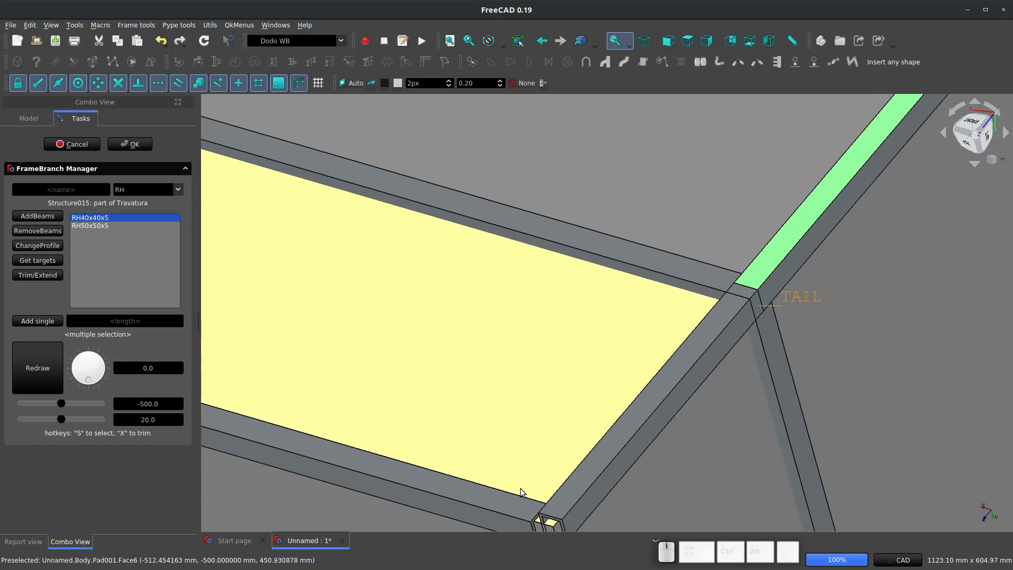
scroll(481, 350, "down", 2)
left_click(503, 463)
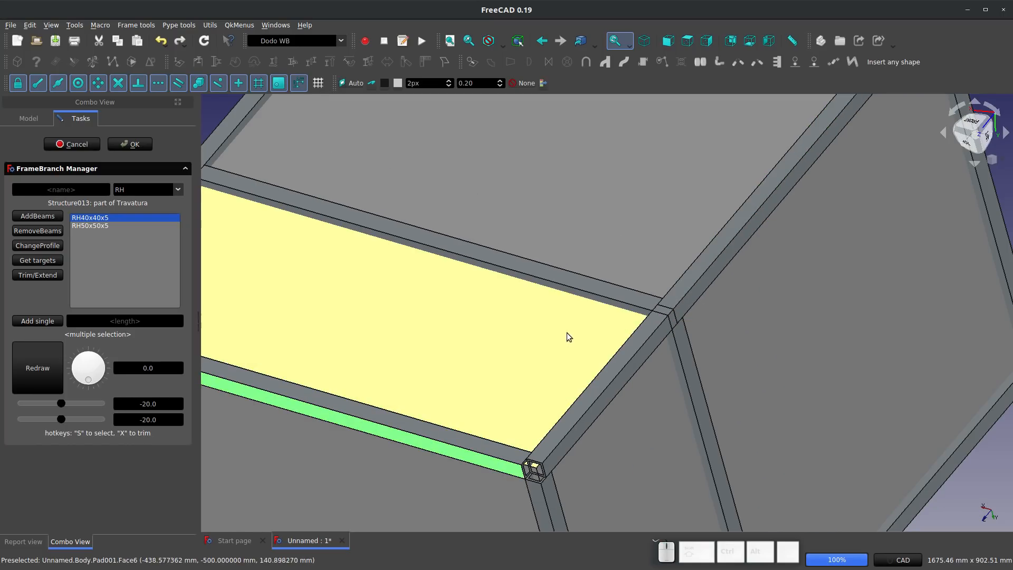
left_click(619, 305, "ctrl")
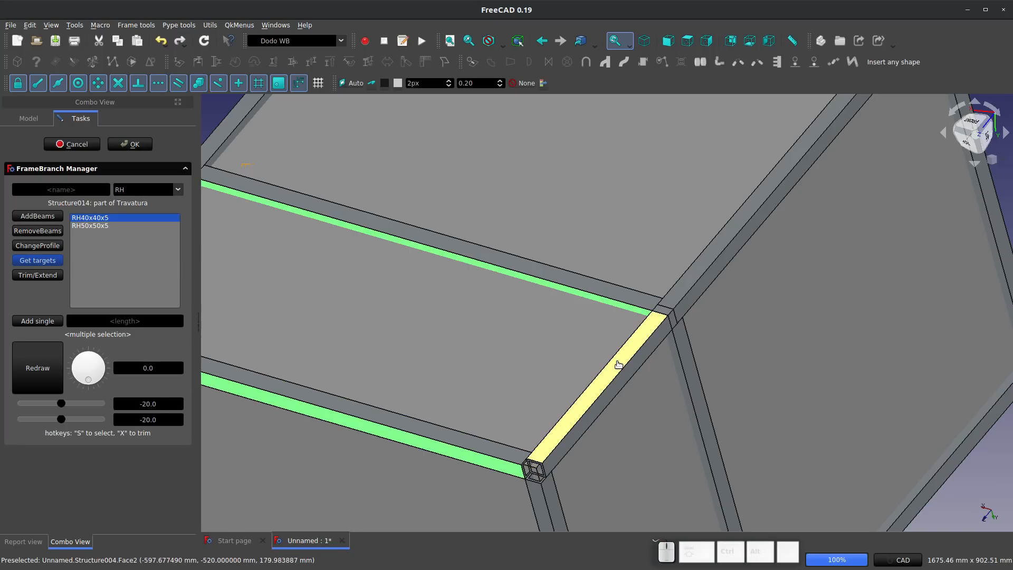
Trim/extend the two edge beams on opposite sides of the front face's shorter section to those targets
left_click(617, 365)
scroll(619, 368, "down", 3)
scroll(311, 287, "up", 2)
scroll(401, 339, "up", 2)
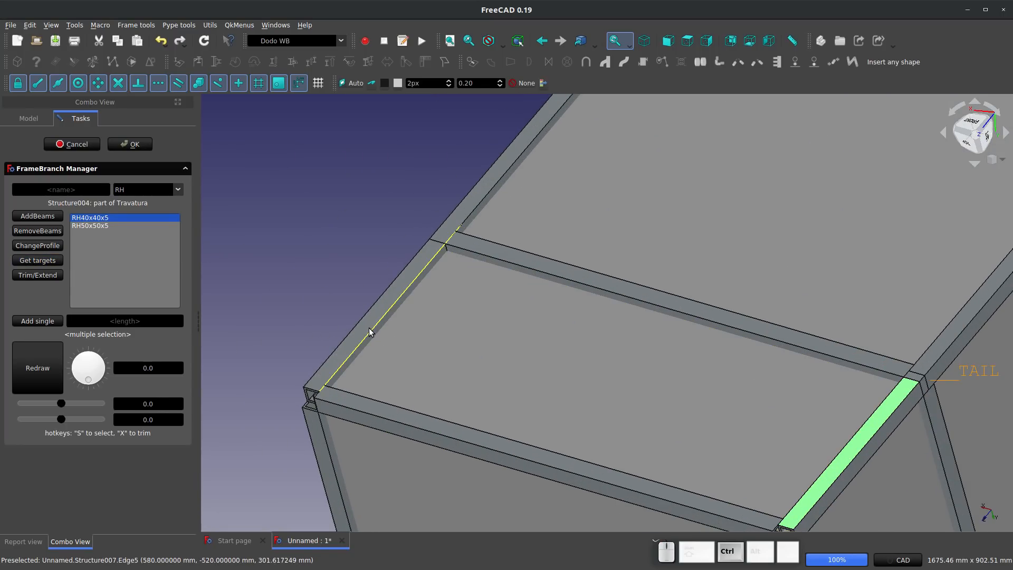
left_click(362, 328, "ctrl")
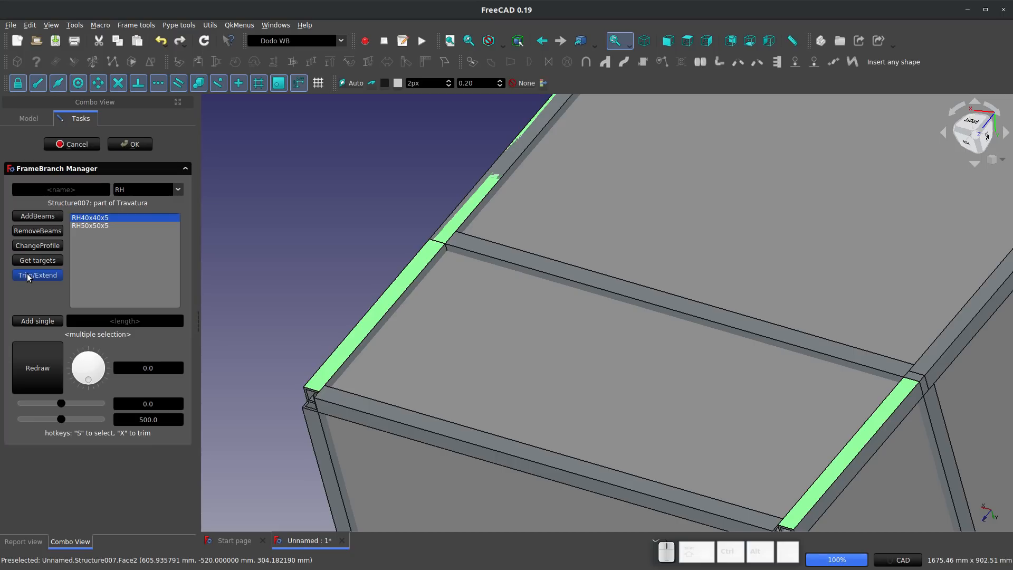
Trim/extend the two edge beams on opposite sides of the rear face's shorter section to the same targets
scroll(428, 335, "down", 3)
middle_click_drag(429, 334, 622, 290)
scroll(622, 237, "up", 5)
left_click(622, 236)
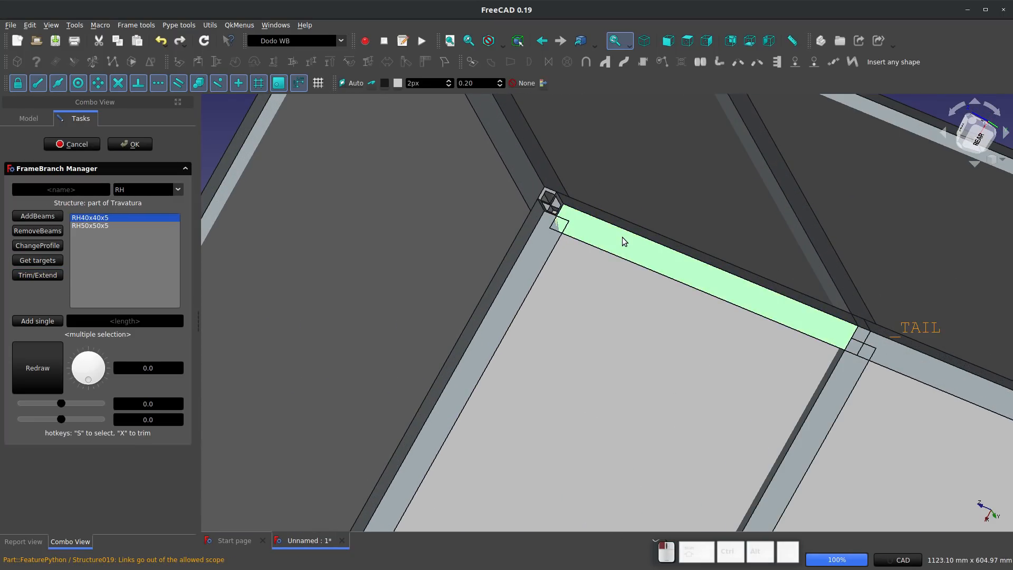
scroll(623, 236, "down", 4)
scroll(517, 441, "up", 1)
middle_click_drag(517, 440, 639, 147)
left_click(546, 312, "ctrl")
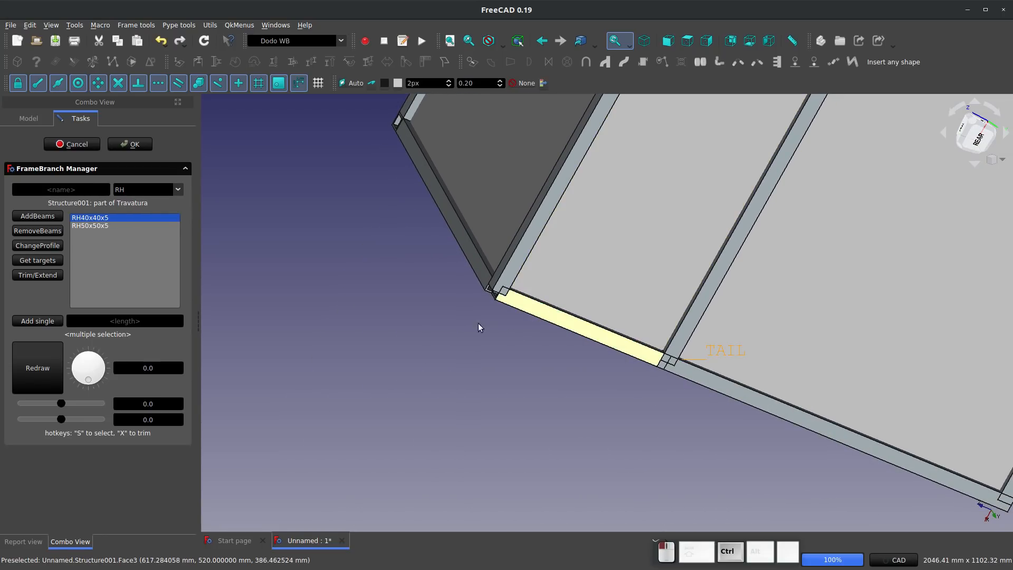
scroll(588, 319, "up", 2, "ctrl")
scroll(590, 323, "up", 3, "ctrl")
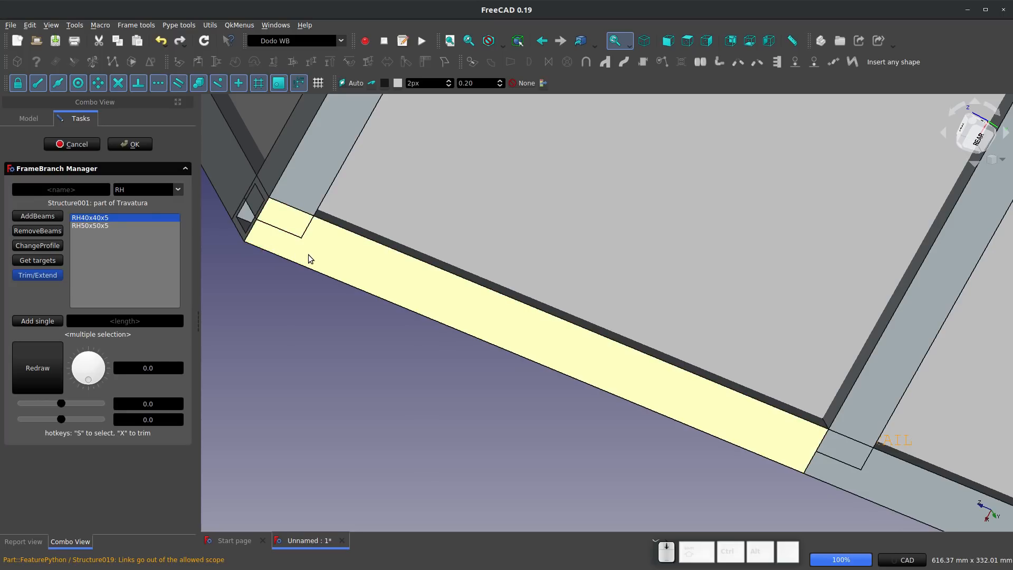
scroll(308, 254, "down", 4)
mouse_move(334, 267)
middle_mouse_down()
mouse_move(372, 272)
mouse_move(340, 285)
middle_mouse_up()
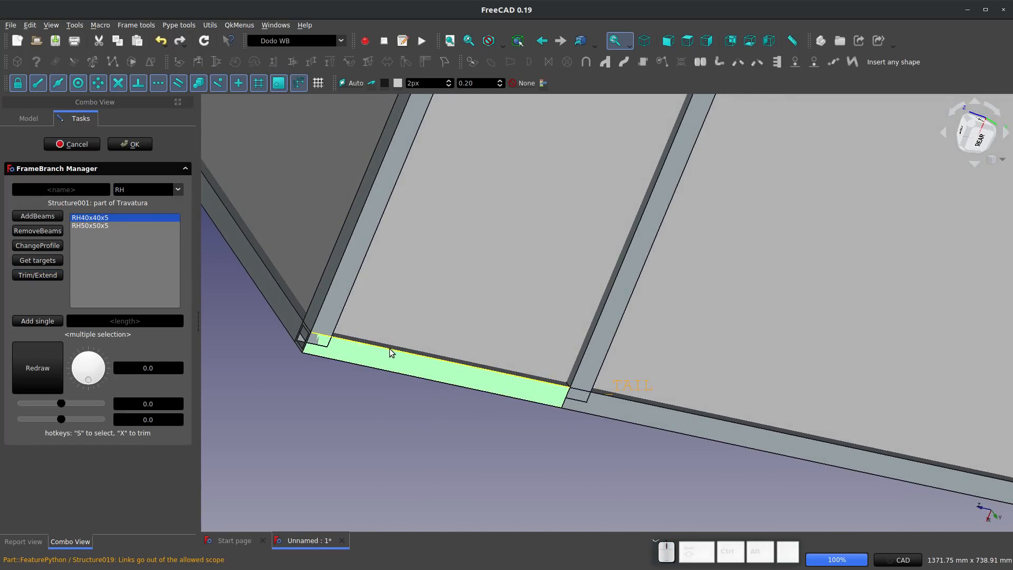
scroll(389, 347, "down", 5)
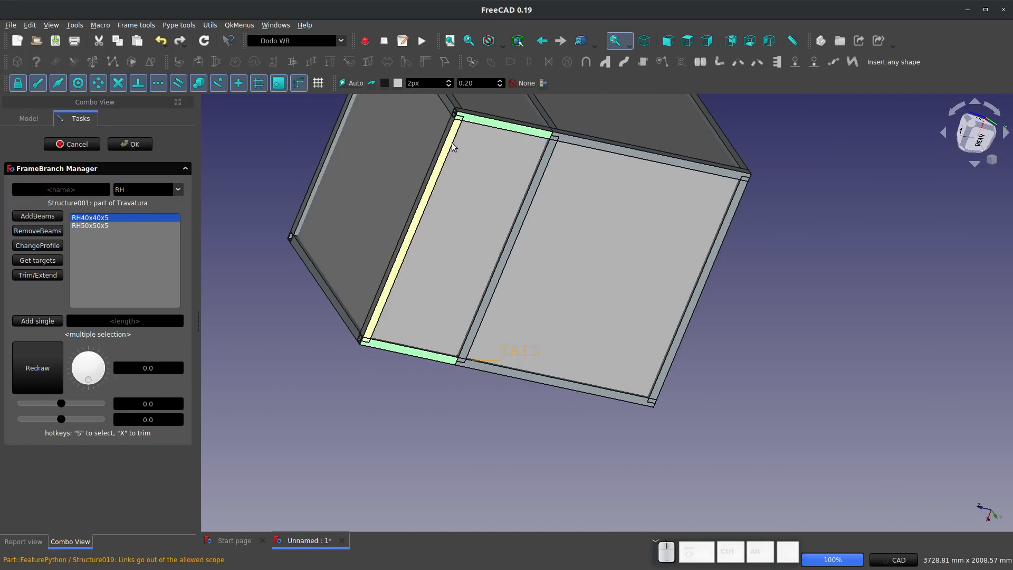
Set the inner faces of the two opposite long-side edge beams on the rear face as trim targets
scroll(401, 369, "up", 6)
scroll(317, 307, "down", 1)
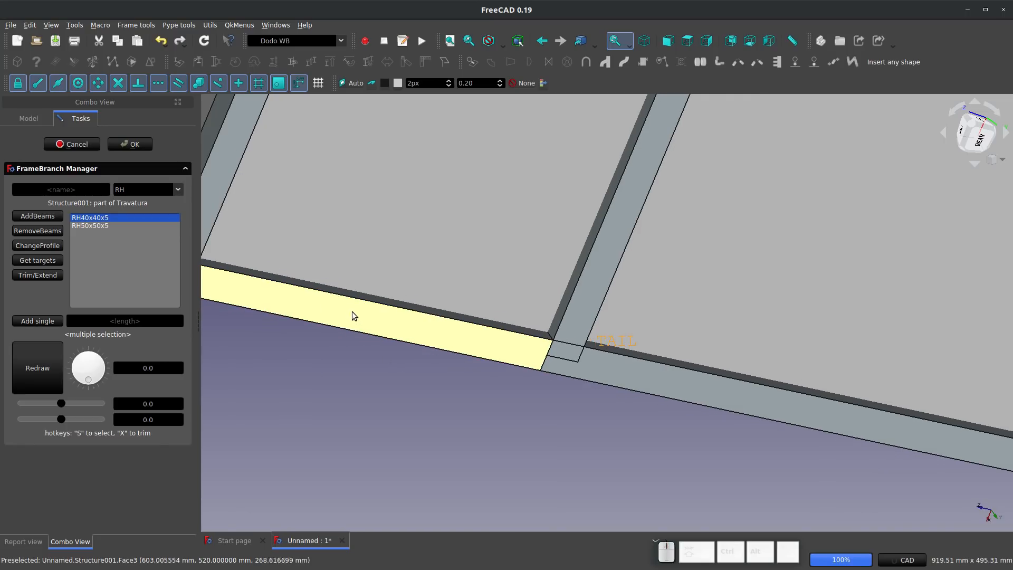
left_click(343, 295)
left_click(340, 293)
left_click(337, 292)
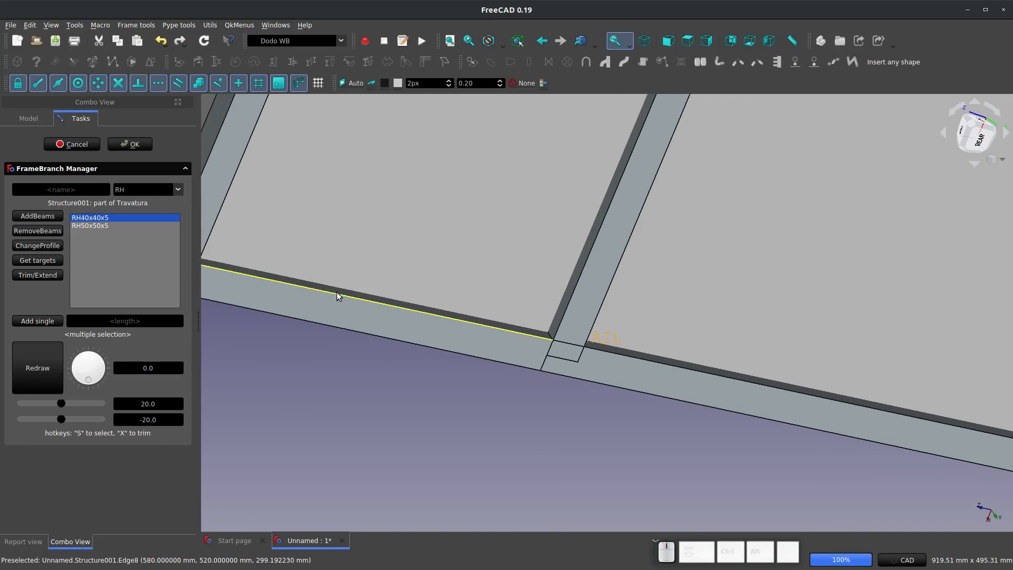
left_click(336, 288)
scroll(302, 406, "down", 3)
middle_click_drag(404, 345, 575, 195)
left_click_drag(574, 194, 633, 192)
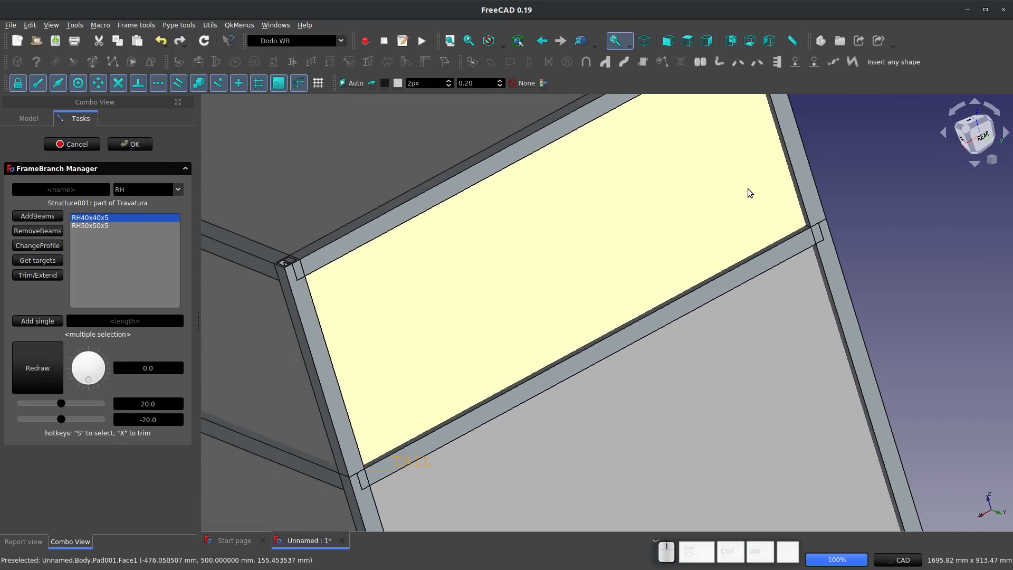
scroll(749, 187, "up", 3)
left_click(838, 191)
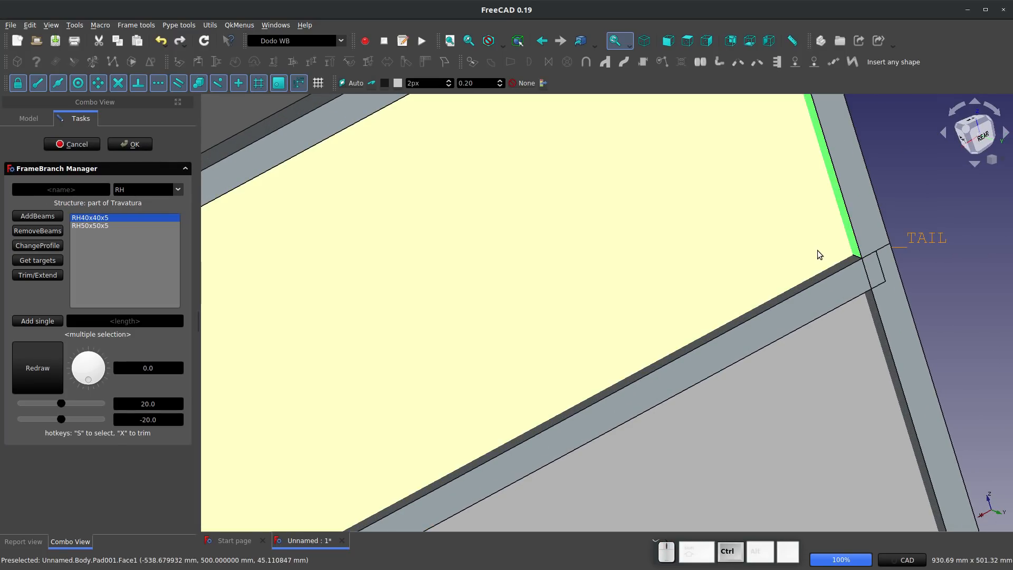
scroll(733, 280, "down", 2)
middle_click_drag(662, 295, 272, 271)
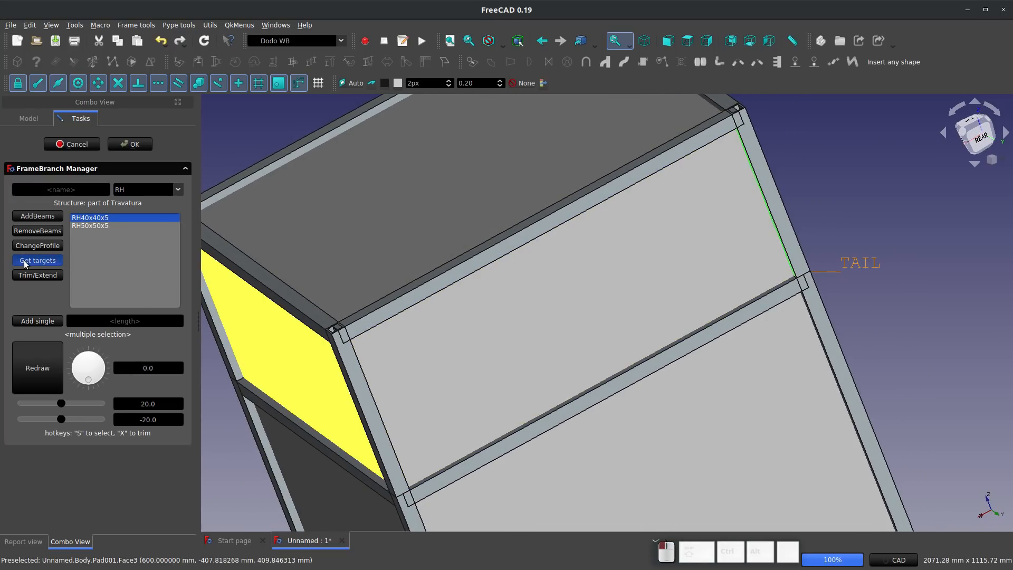
Trim/extend the rear face's two end cross beams and its middle cross beam to those targets
left_click(373, 318)
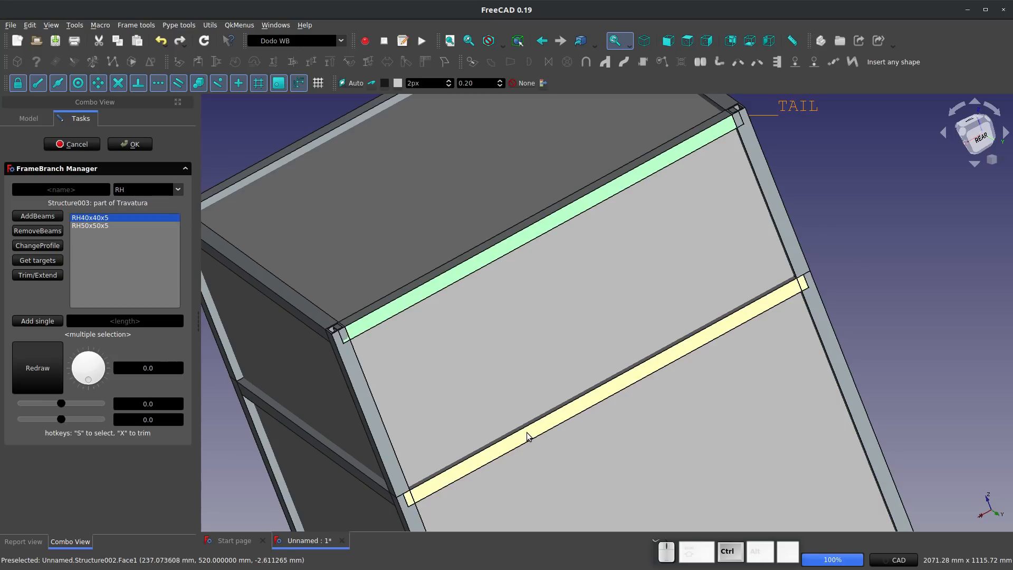
left_click(526, 440, "ctrl")
scroll(526, 439, "down", 2)
scroll(403, 235, "up", 4)
scroll(391, 277, "down", 1)
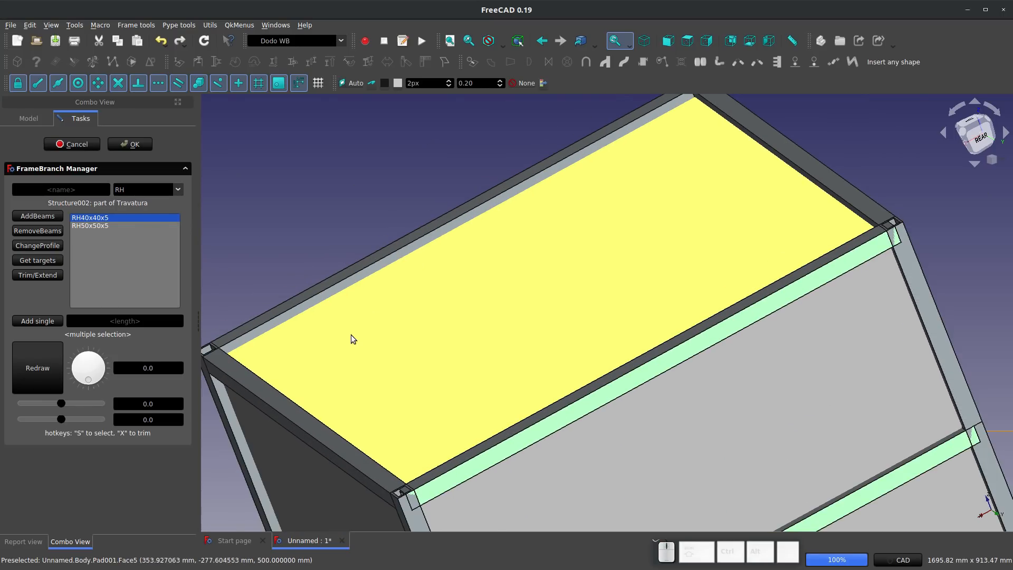
middle_click_drag(350, 335, 588, 321)
scroll(727, 288, "down", 2)
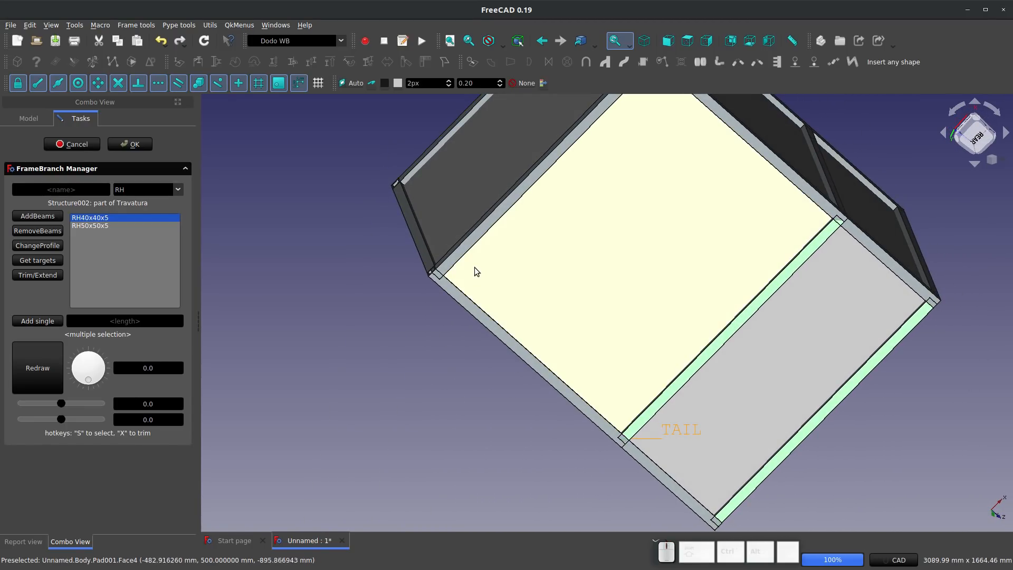
left_click(464, 248, "ctrl")
scroll(486, 291, "down", 1)
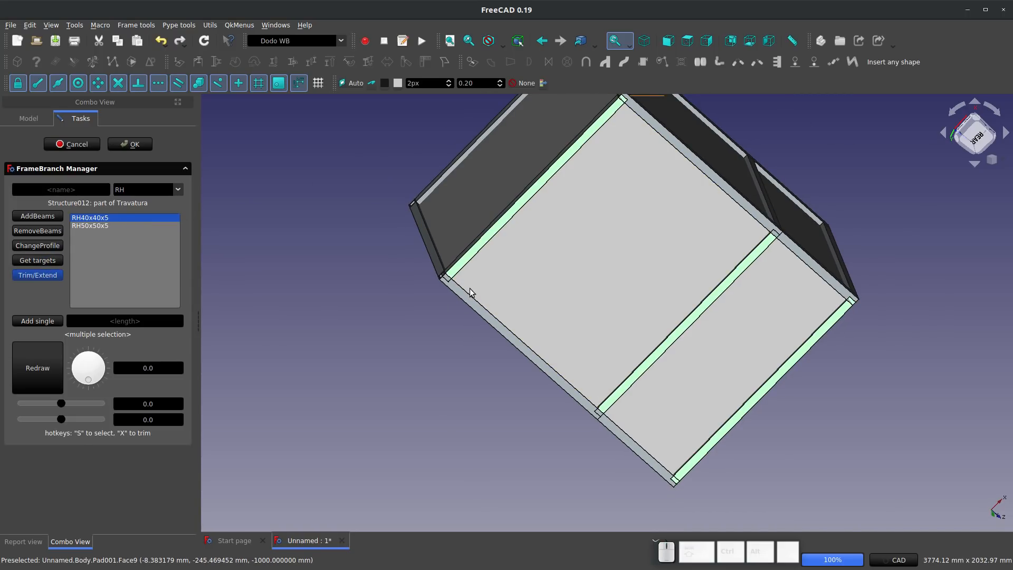
Hide the solid box body Pad001, leaving only the beam frame displayed
scroll(770, 132, "up", 3)
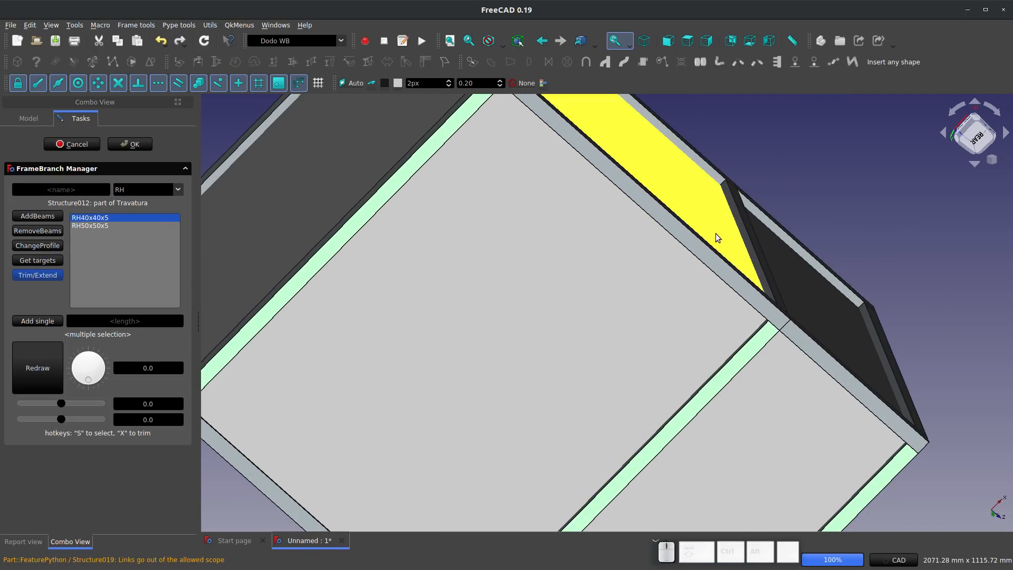
left_click(687, 205)
scroll(687, 205, "down", 3)
scroll(556, 299, "down", 2)
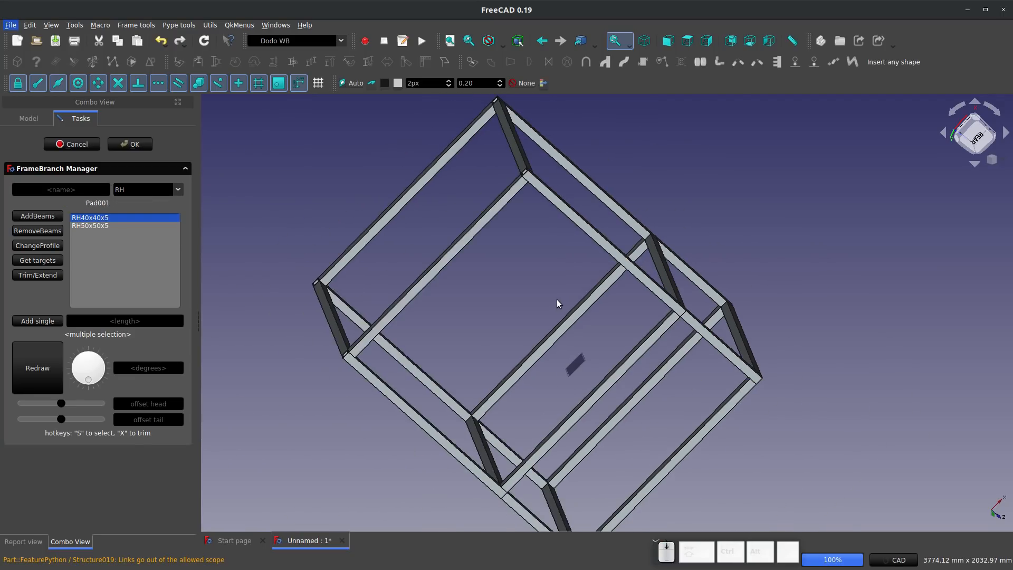
Examine the whole beam frame and its corner joints from several angles
middle_click_drag(558, 304, 350, 296)
middle_click_drag(489, 316, 577, 401)
scroll(505, 361, "down", 3)
scroll(577, 401, "up", 3)
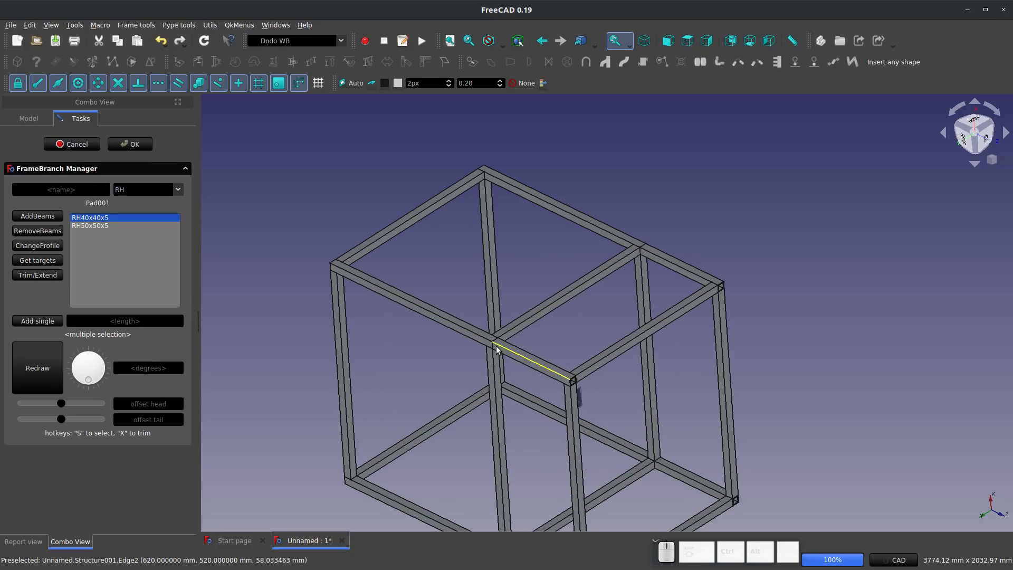
middle_click_drag(497, 347, 530, 348)
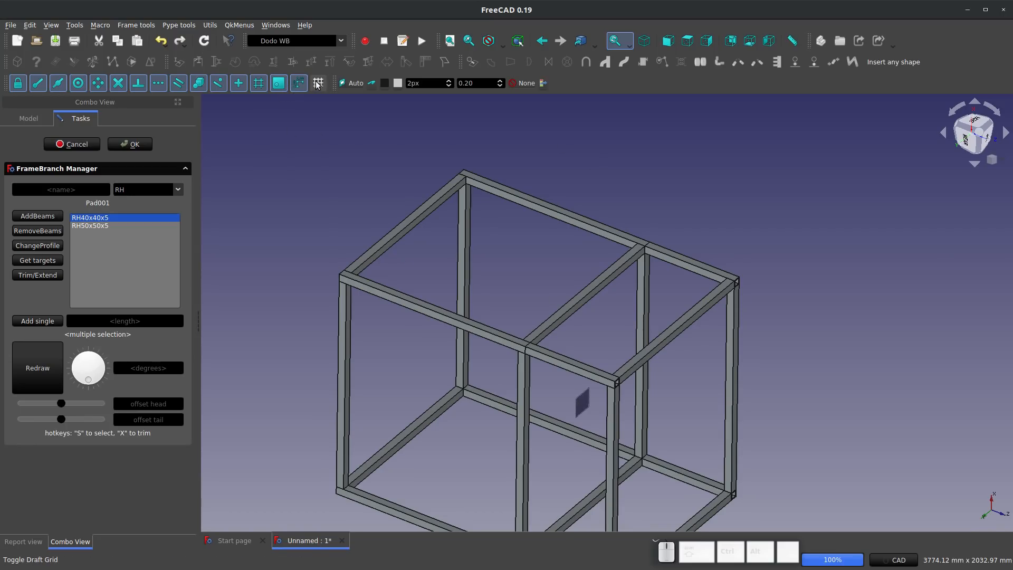
scroll(530, 406, "down", 2)
scroll(594, 496, "up", 3)
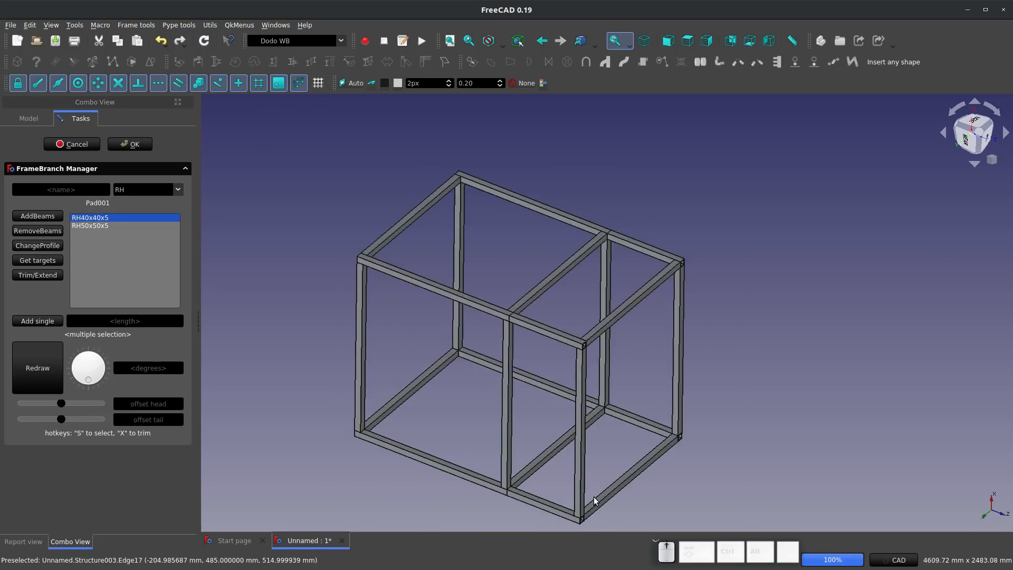
scroll(594, 498, "down", 2)
scroll(592, 499, "down", 2)
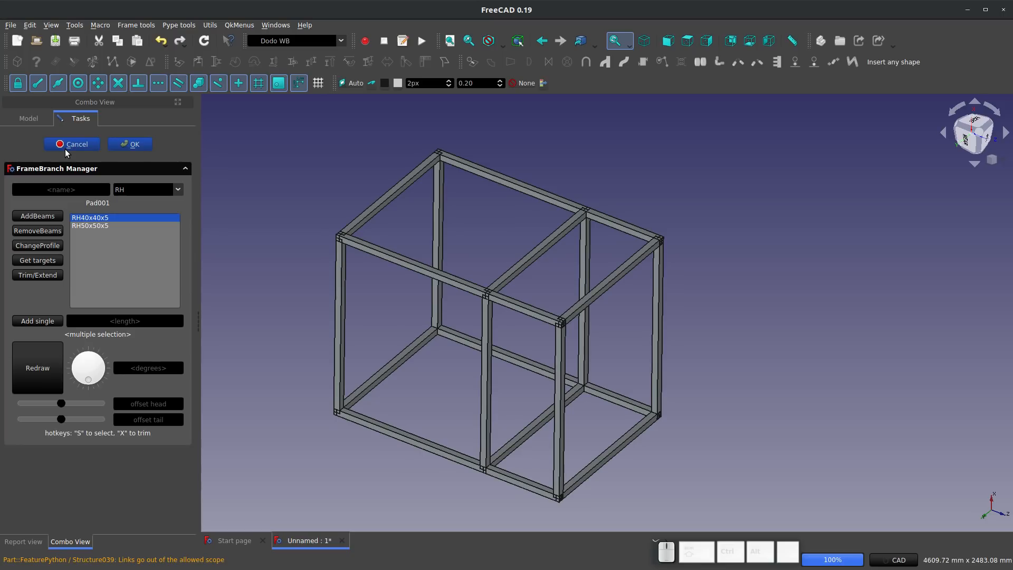
Undo the duplicated set of beams and close the FrameBranch Manager
left_click(245, 225, "ctrl")
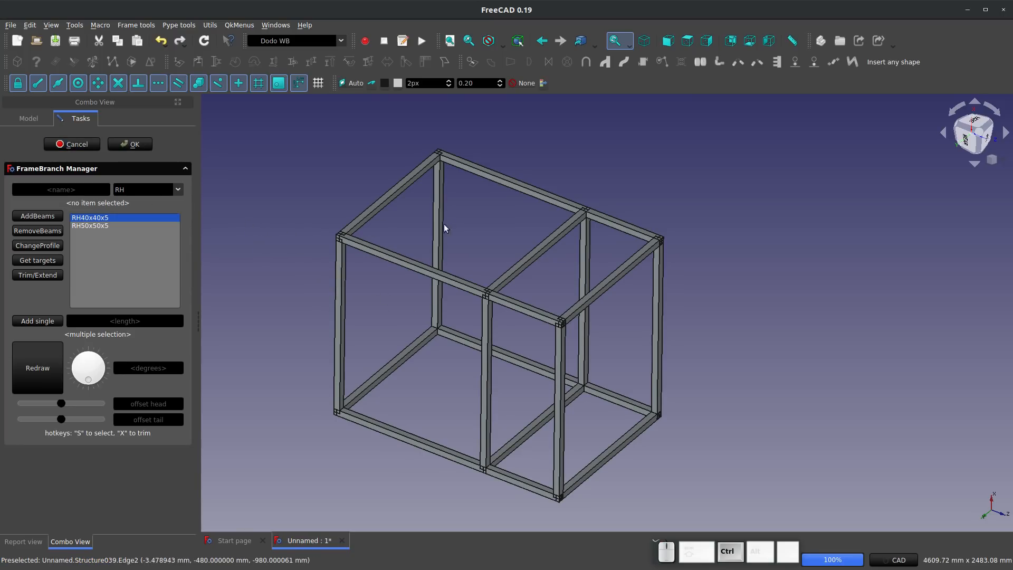
key("ctrl+z")
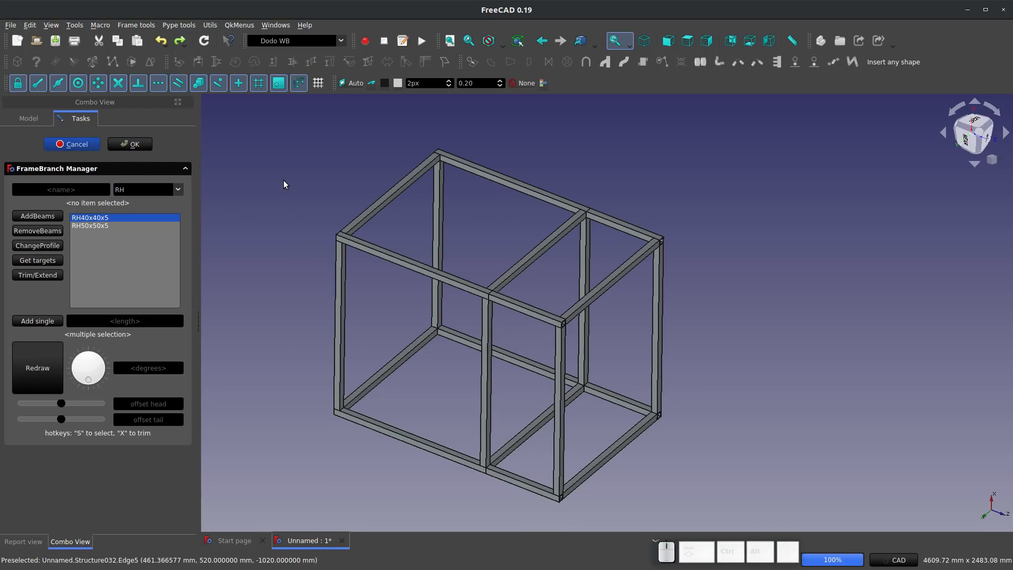
key("Escape")
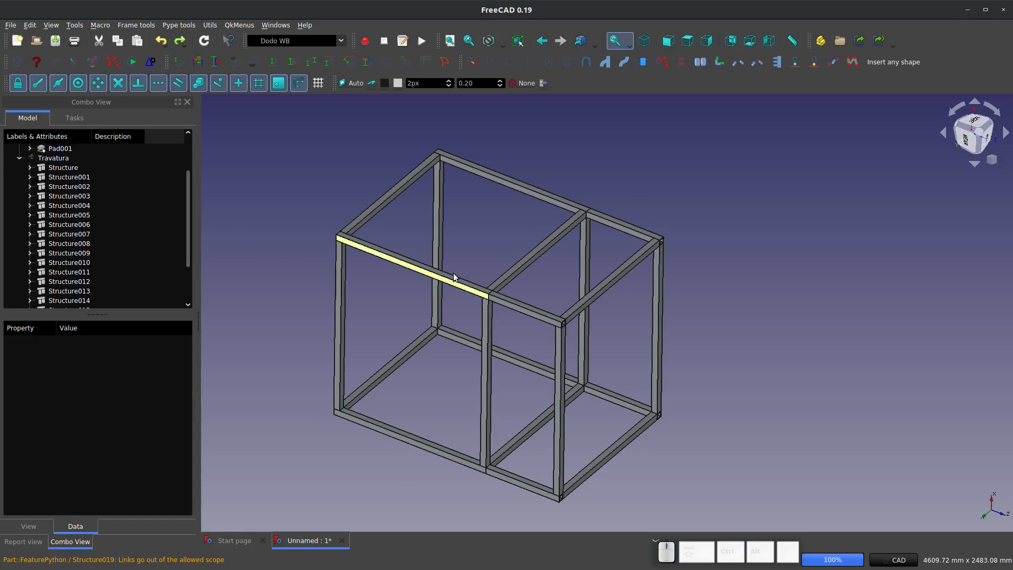
Review the frame's beam joints and the Travatura structures listed in the model tree
scroll(644, 337, "up", 4)
scroll(644, 337, "down", 1)
scroll(67, 254, "up", 2)
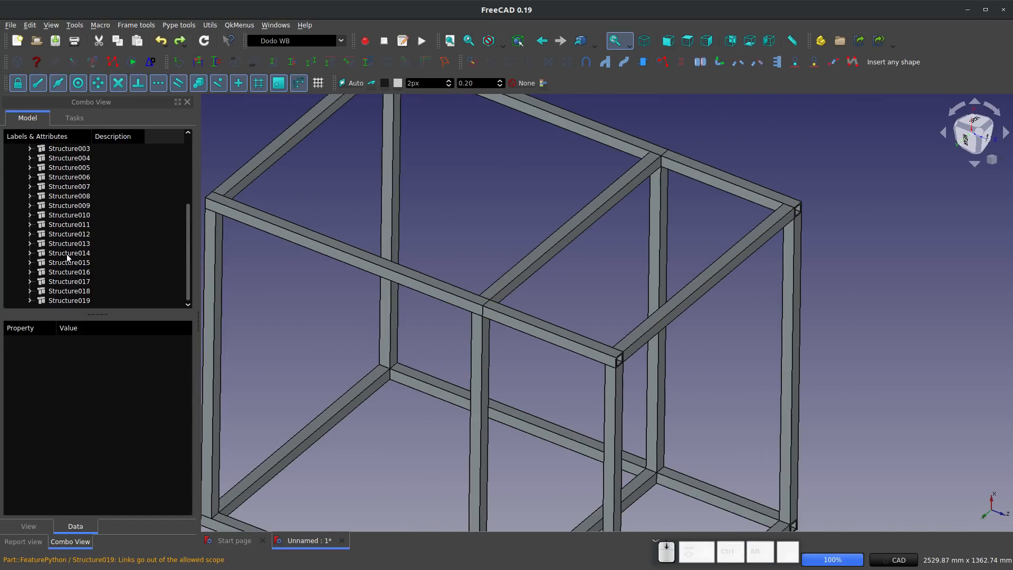
scroll(446, 322, "down", 4)
scroll(440, 389, "up", 3)
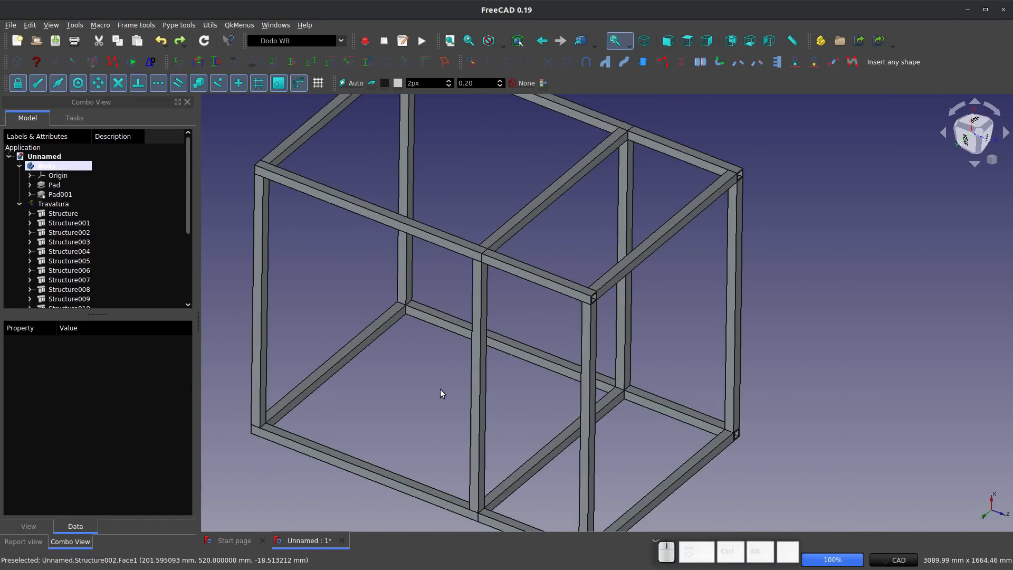
scroll(515, 406, "down", 2)
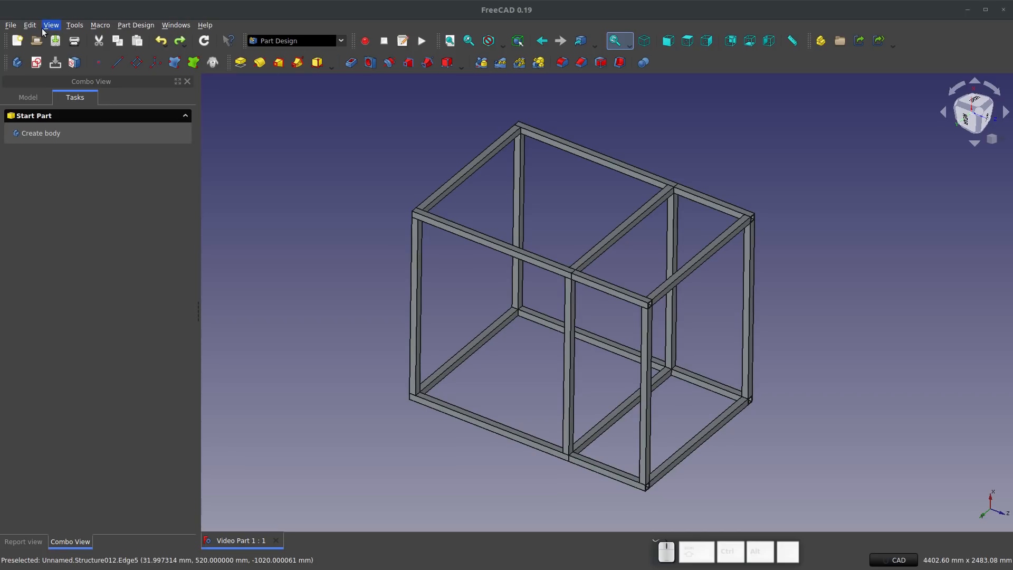
Create a new document and start a sketch on the XY plane of a new body
left_click(18, 40)
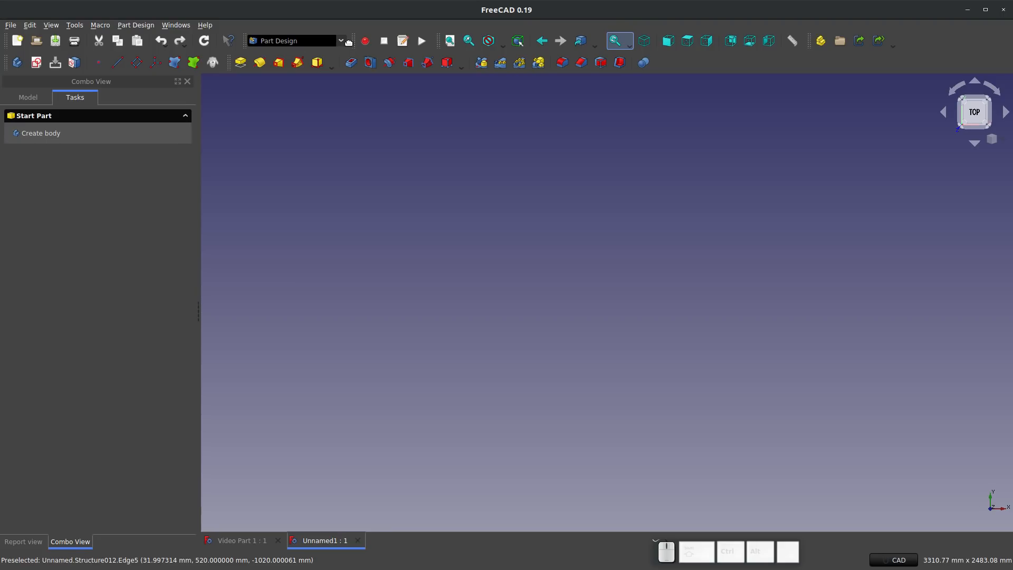
left_click(37, 63)
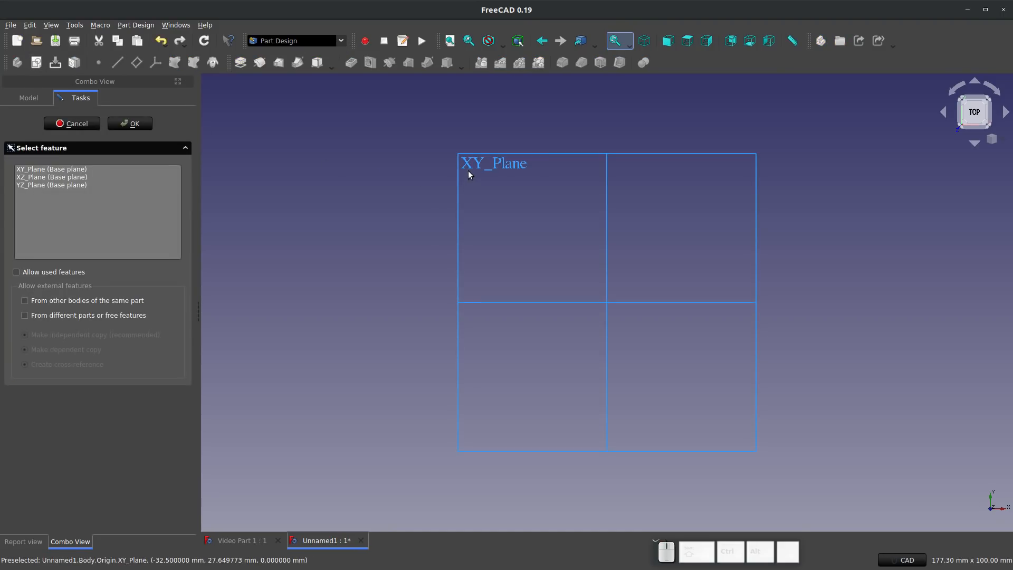
left_click(138, 122)
Sketch a hexagon with sides about 47.5 mm long centred on the origin and constrain its upper edge to be horizontal
left_click(341, 62)
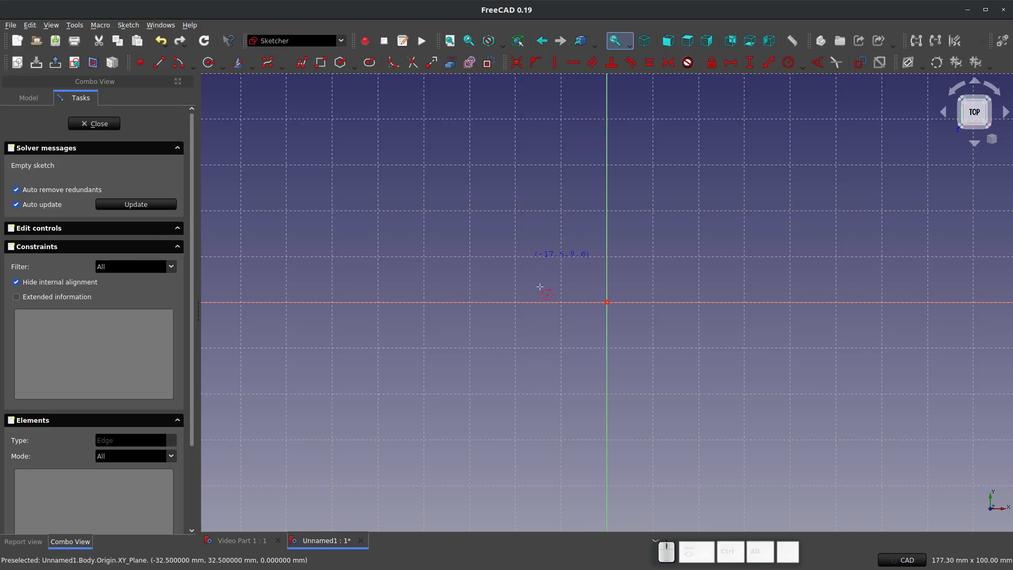
left_click(607, 302)
left_click(416, 438)
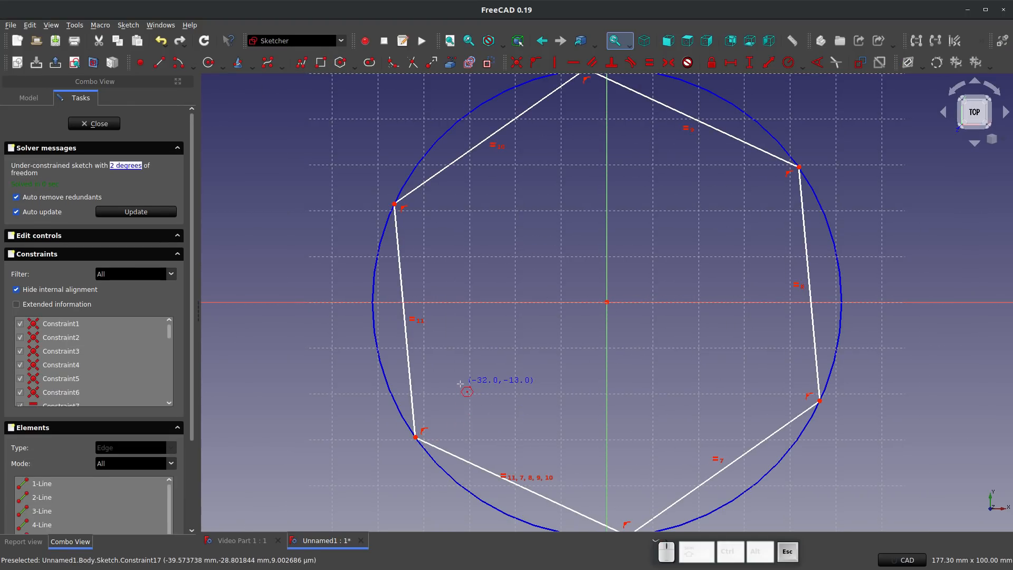
left_click(735, 140)
key("h")
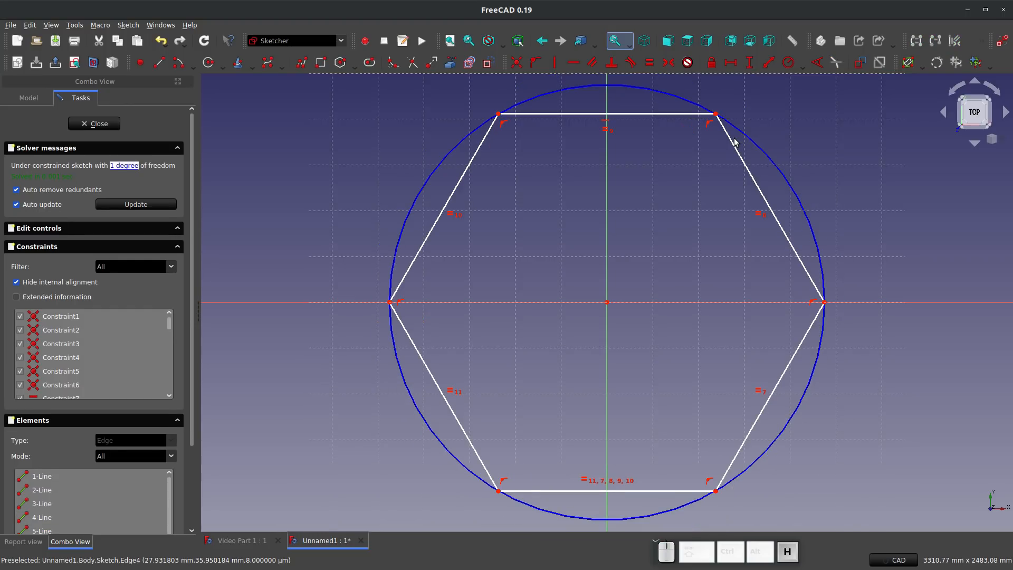
Set the length of the hexagon's upper edge to 500 mm and close the sketch
left_click(669, 114)
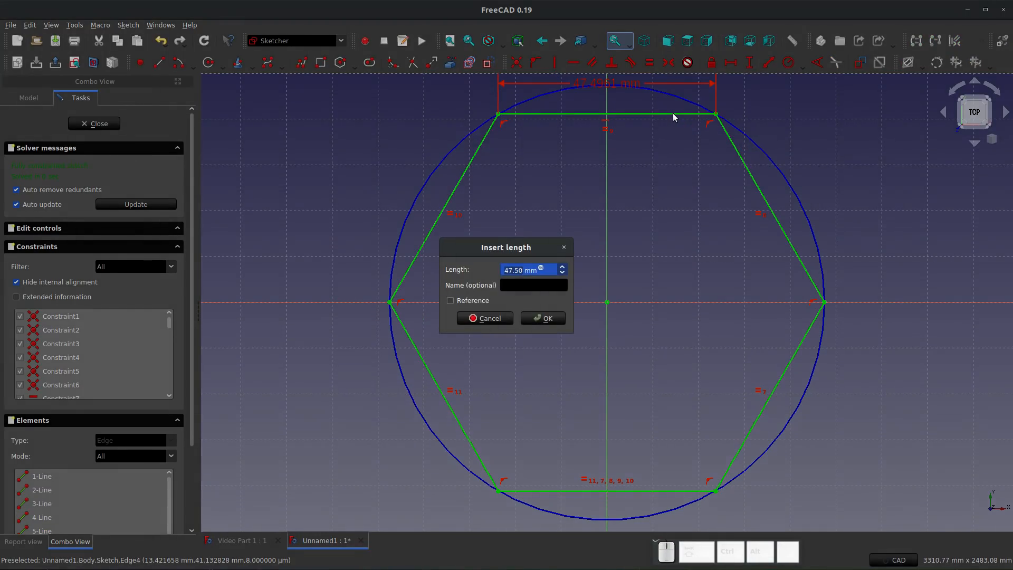
type("500")
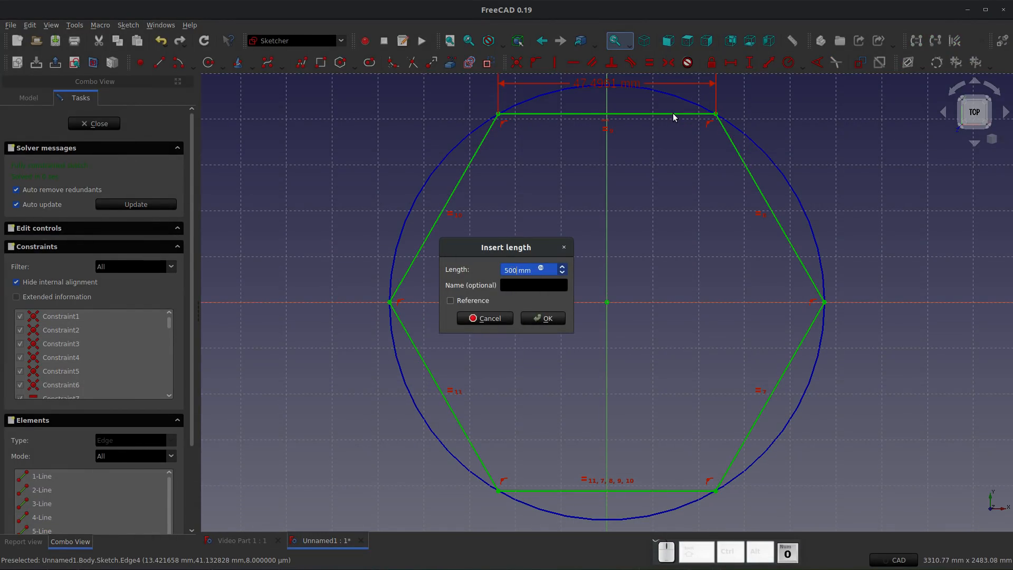
key("Return")
scroll(607, 276, "down", 10)
scroll(605, 274, "down", 3)
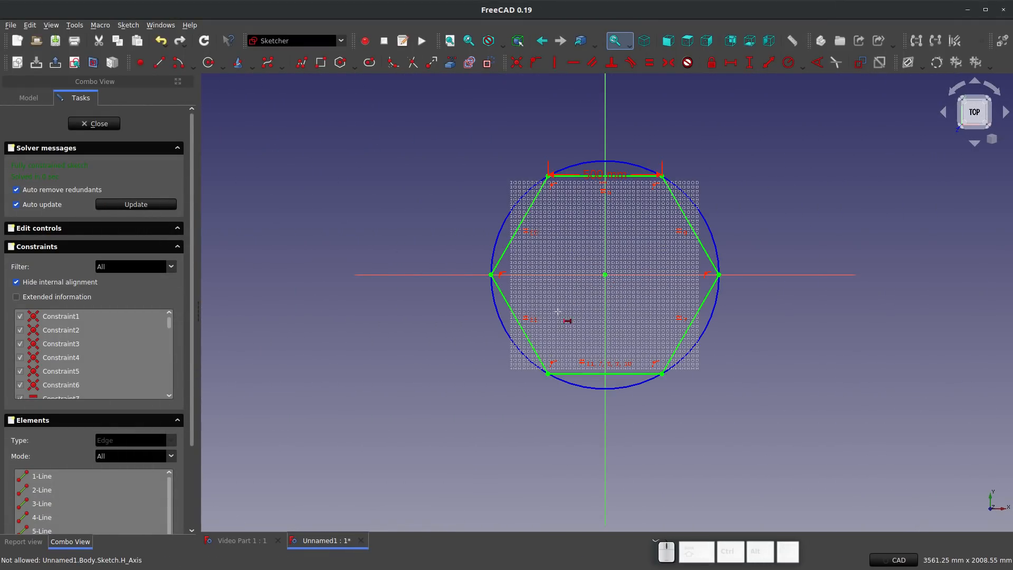
middle_click_drag(557, 311, 527, 231)
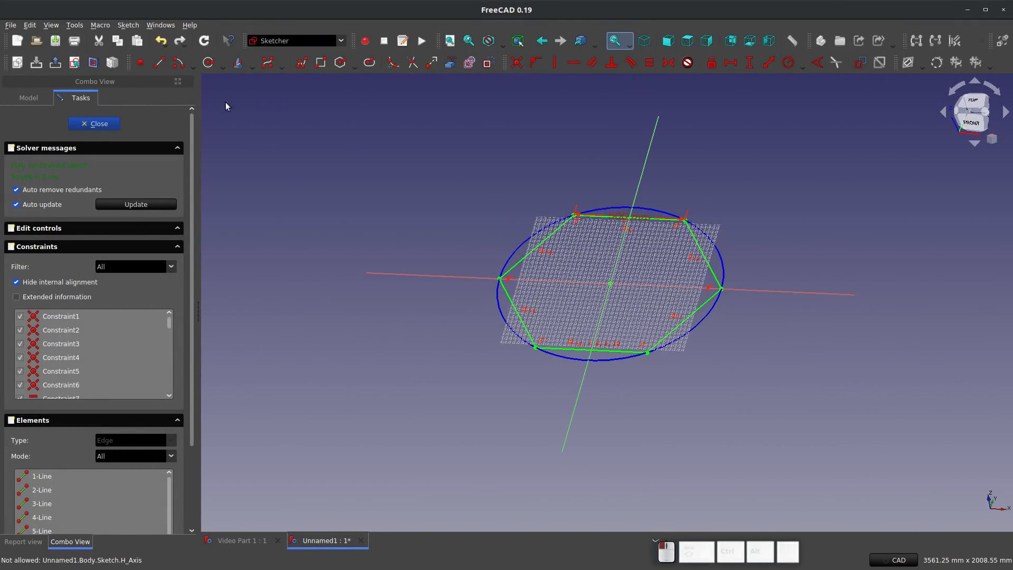
key("Escape")
Pad the hexagon sketch 1000 mm, symmetric to the sketch plane
left_click(240, 62)
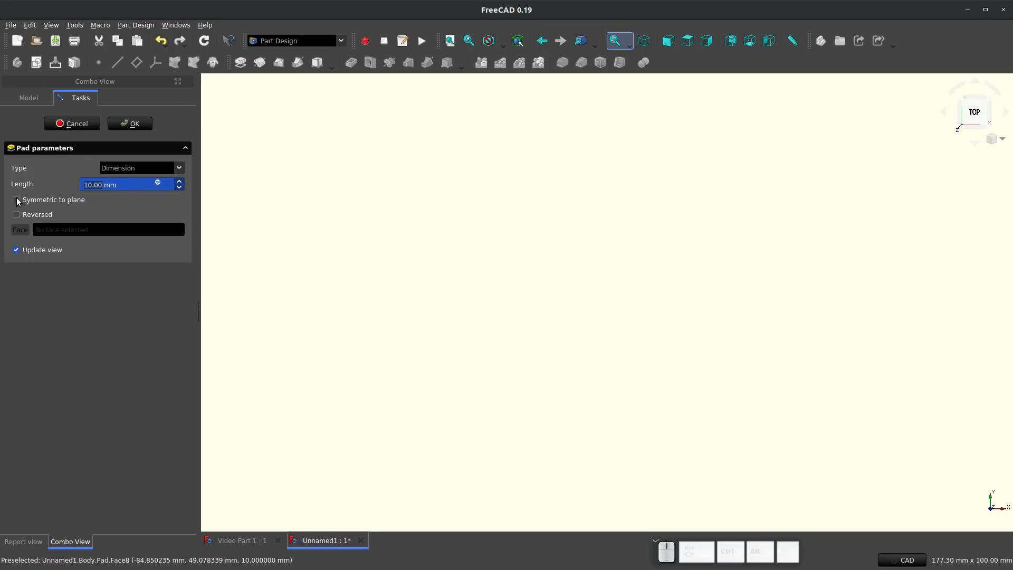
left_click(16, 200)
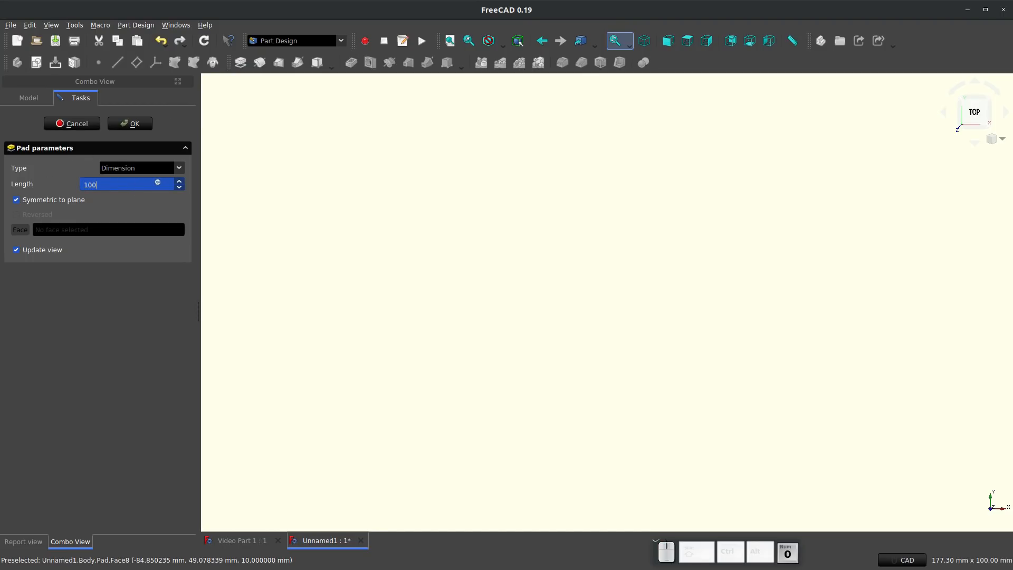
key("Return")
scroll(301, 276, "down", 5)
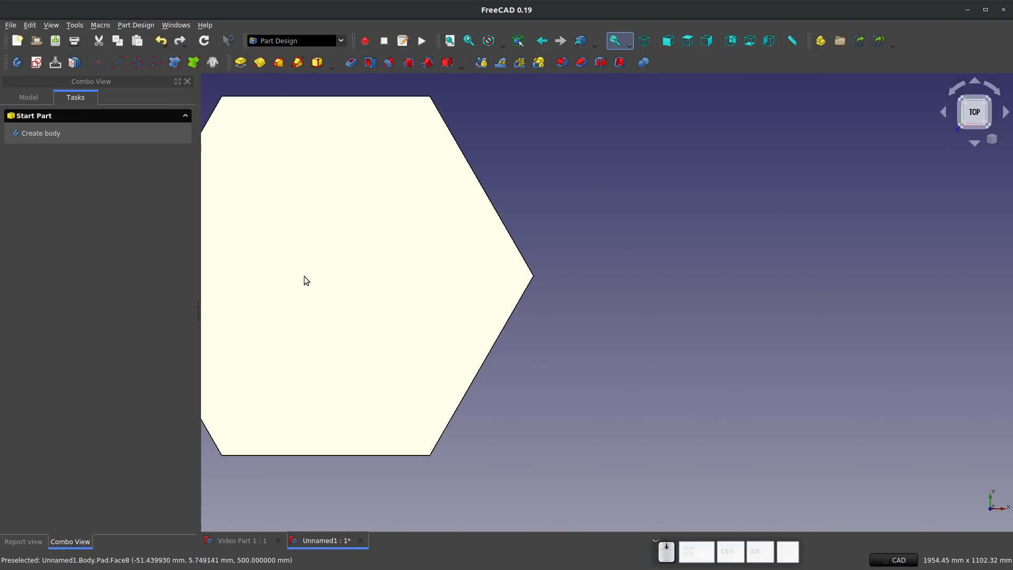
middle_click_drag(350, 386, 361, 346)
scroll(391, 361, "down", 3)
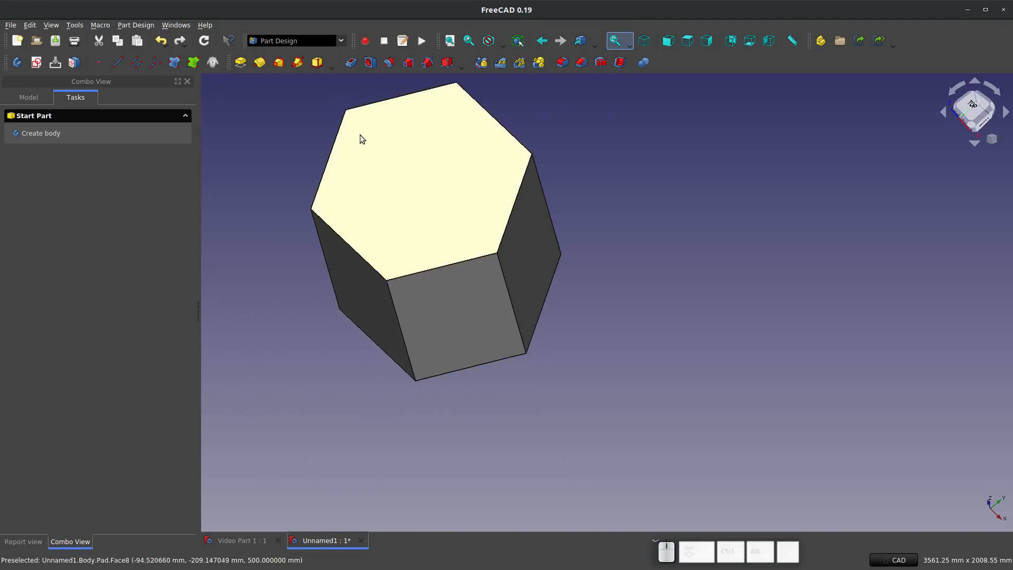
scroll(359, 129, "up", 2)
middle_click_drag(498, 311, 498, 246)
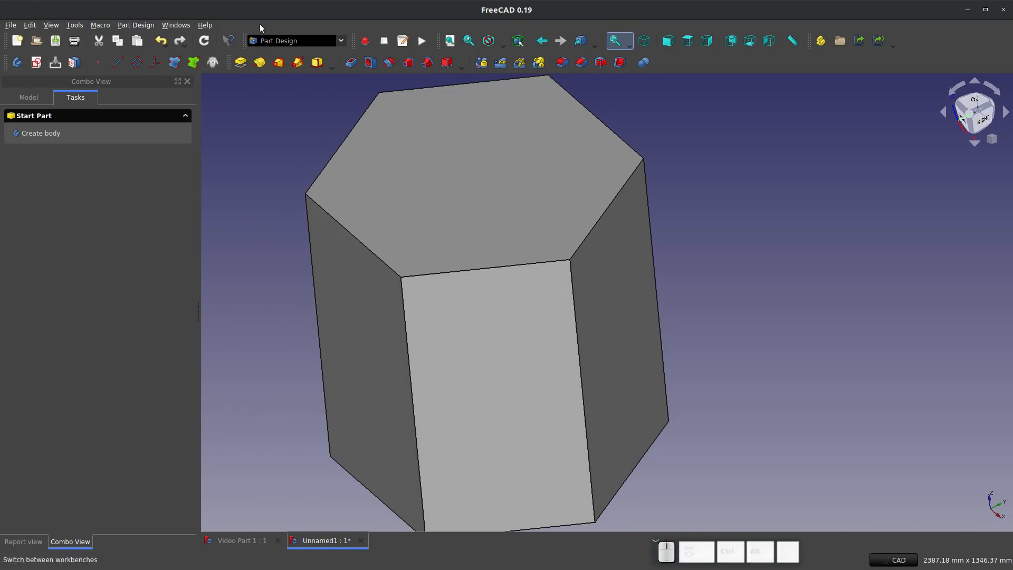
Switch to the Dodo workbench, select the hexagonal prism's front top edge and open the FrameBranch Manager
left_click(307, 41)
left_click(276, 410)
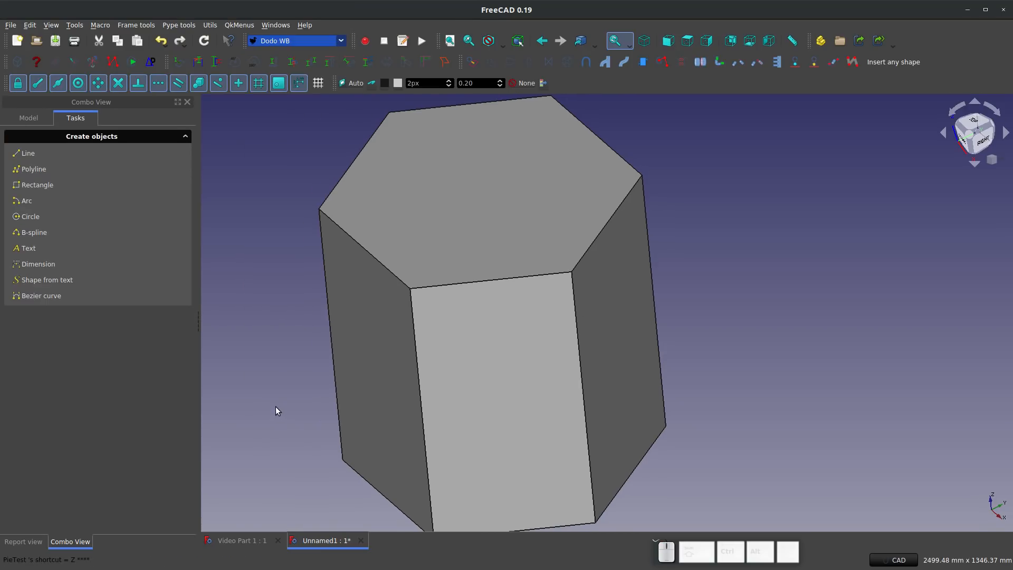
left_click(29, 116)
left_click(63, 121)
left_click(461, 282)
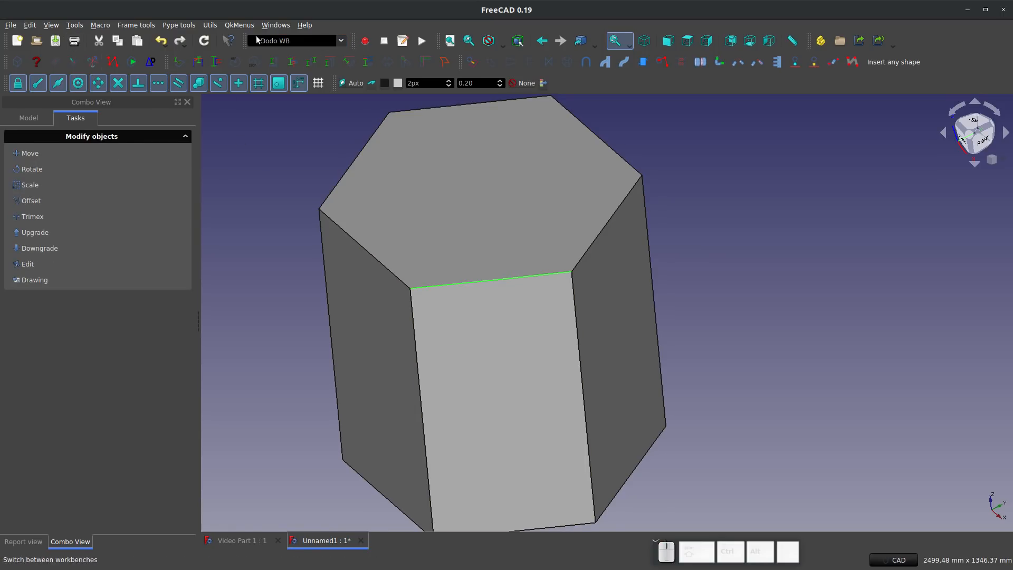
left_click(196, 61)
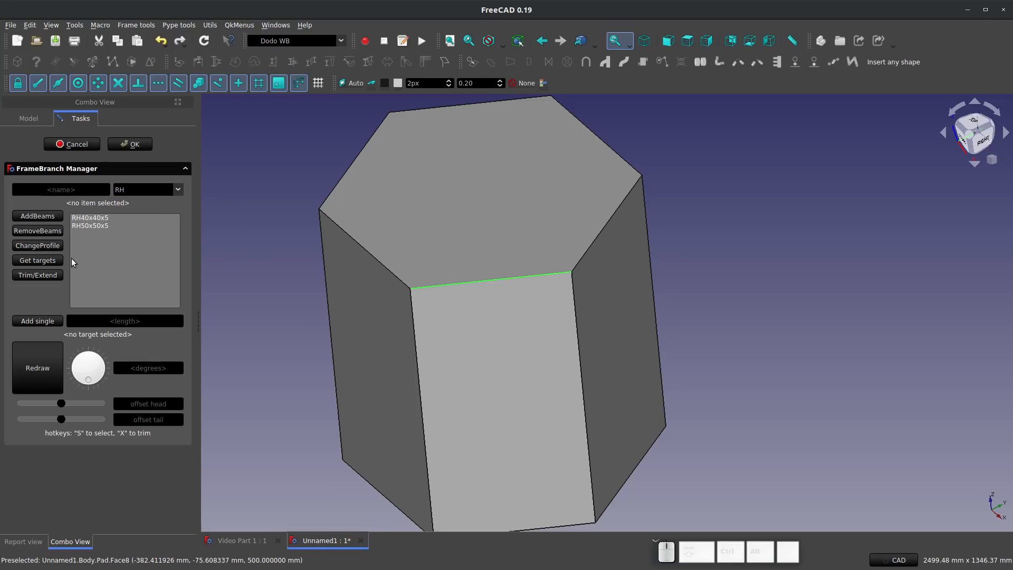
Add UPN80 beams from the UPN profile family along all edges of the hexagonal prism
left_click(97, 218)
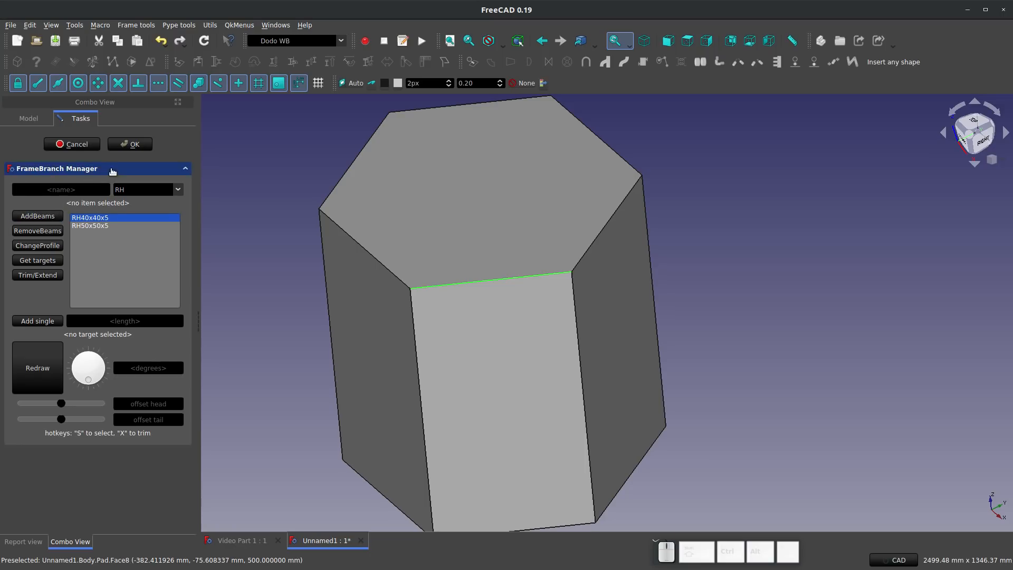
left_click(131, 190)
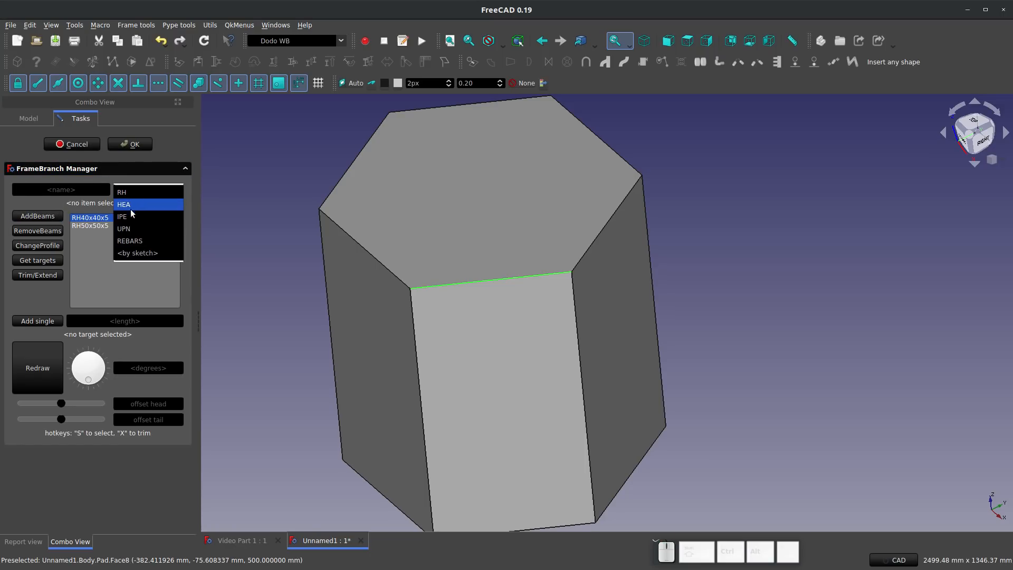
left_click(131, 228)
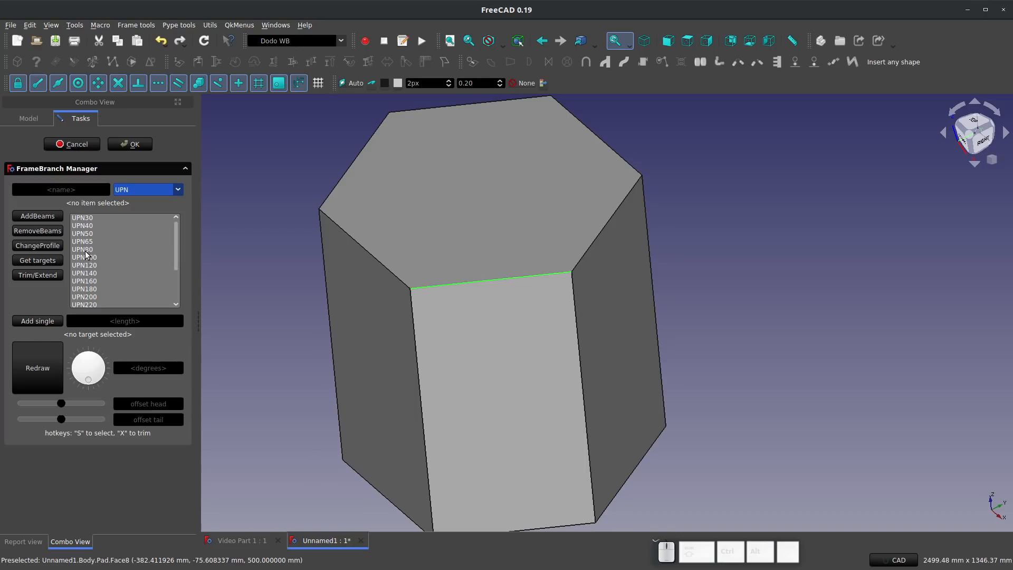
left_click(103, 249)
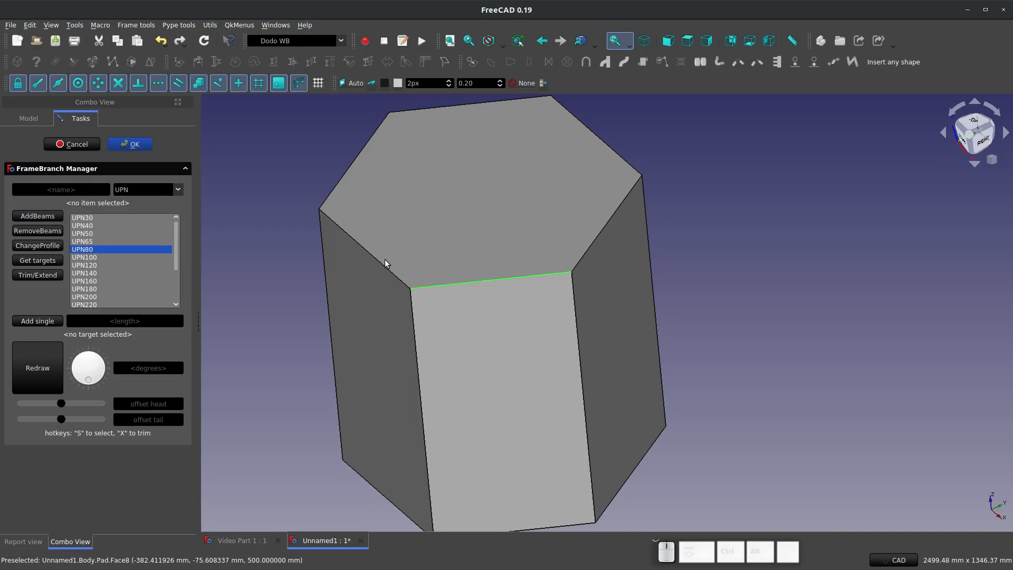
scroll(420, 290, "up", 6)
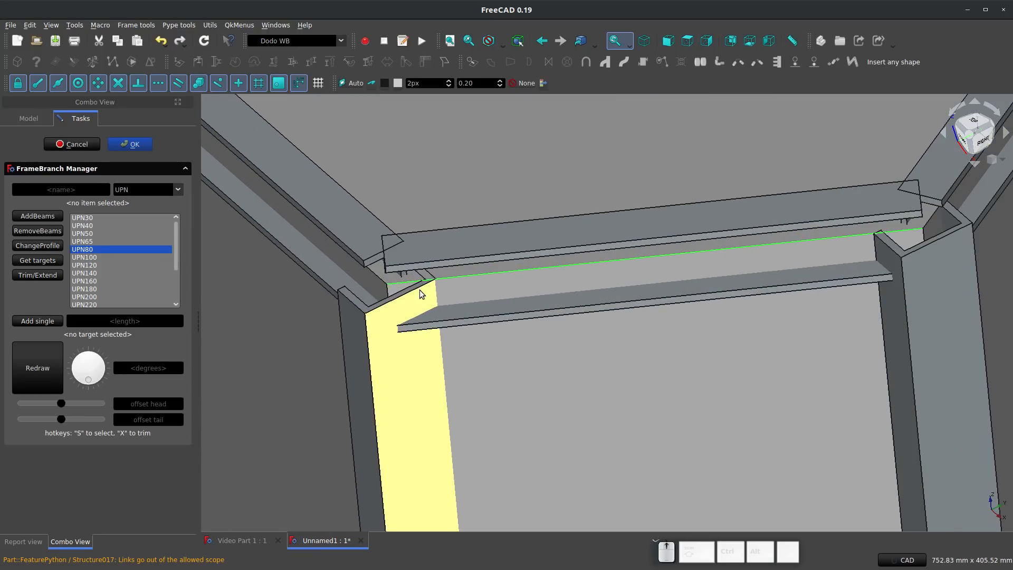
mouse_move(414, 319)
middle_mouse_down()
mouse_move(539, 319)
mouse_move(416, 319)
middle_mouse_up()
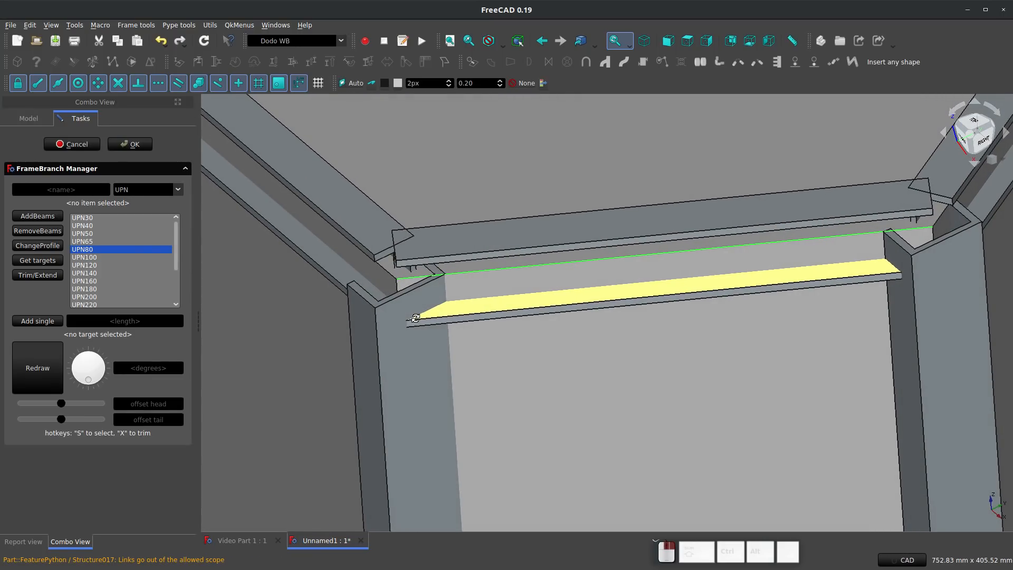
scroll(453, 321, "down", 4)
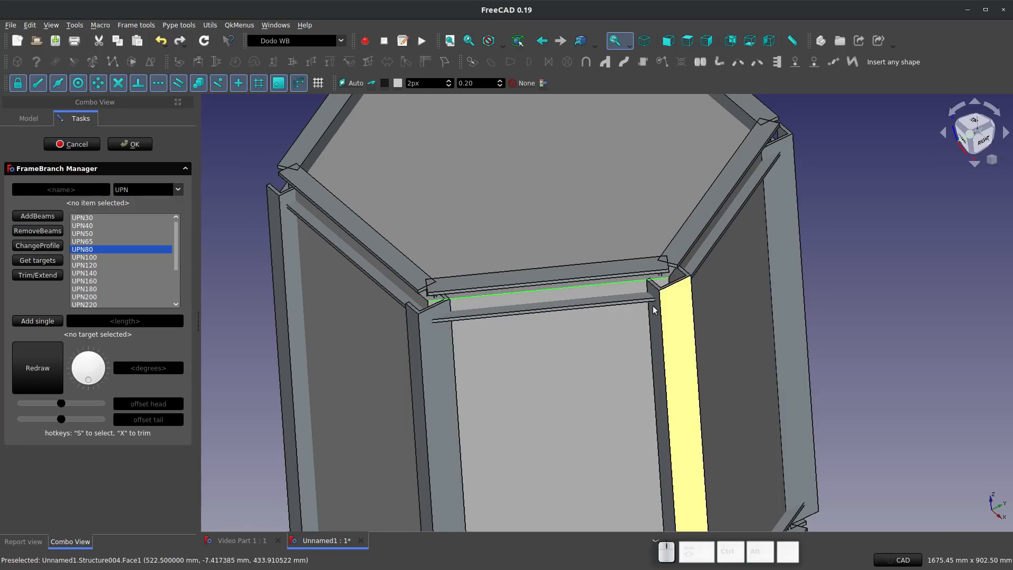
scroll(654, 310, "down", 5)
scroll(560, 275, "up", 6)
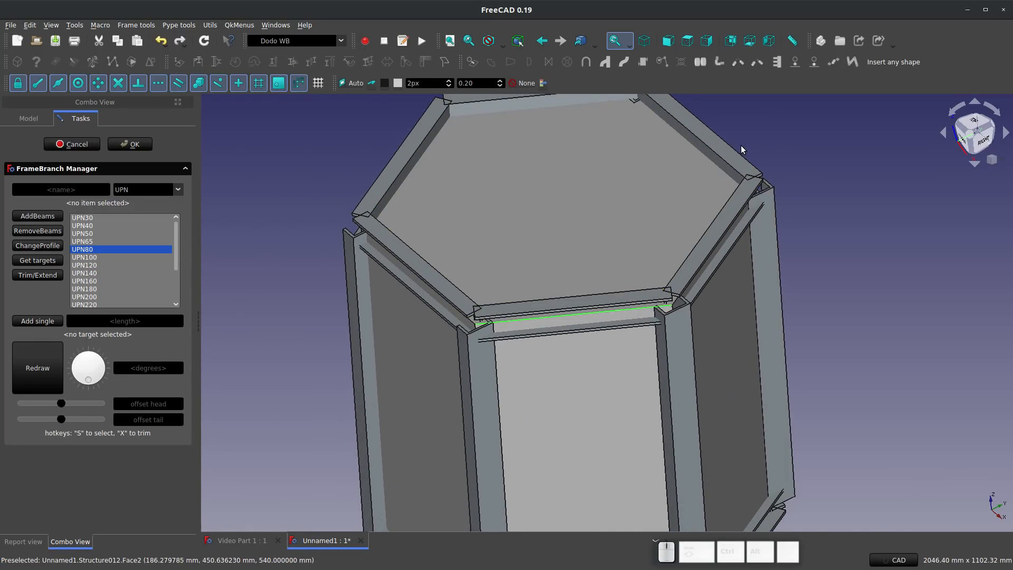
Set the upper and lower horizontal beams of one prism side as the trim targets
left_click(634, 297)
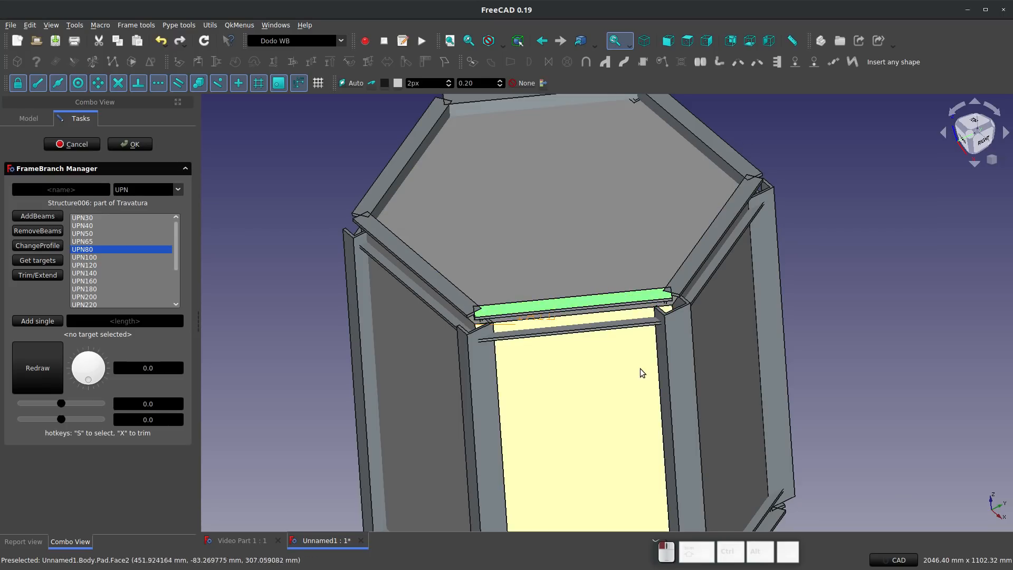
middle_click_drag(641, 369, 682, 359)
left_click(664, 300, "ctrl")
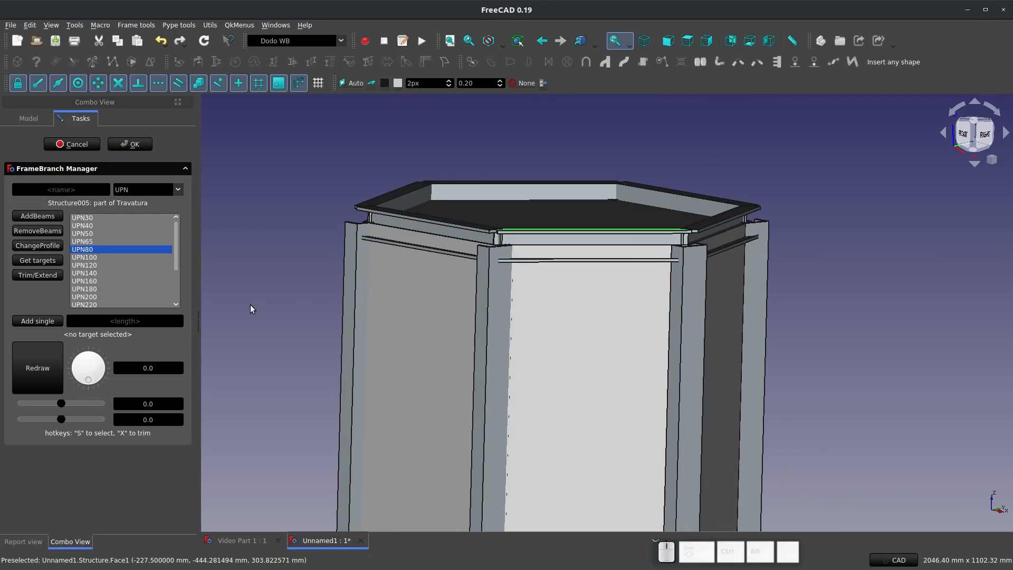
left_click(43, 259)
Select all six vertical corner beams, trim/extend them to the targets, and clear the selection
left_click(495, 353)
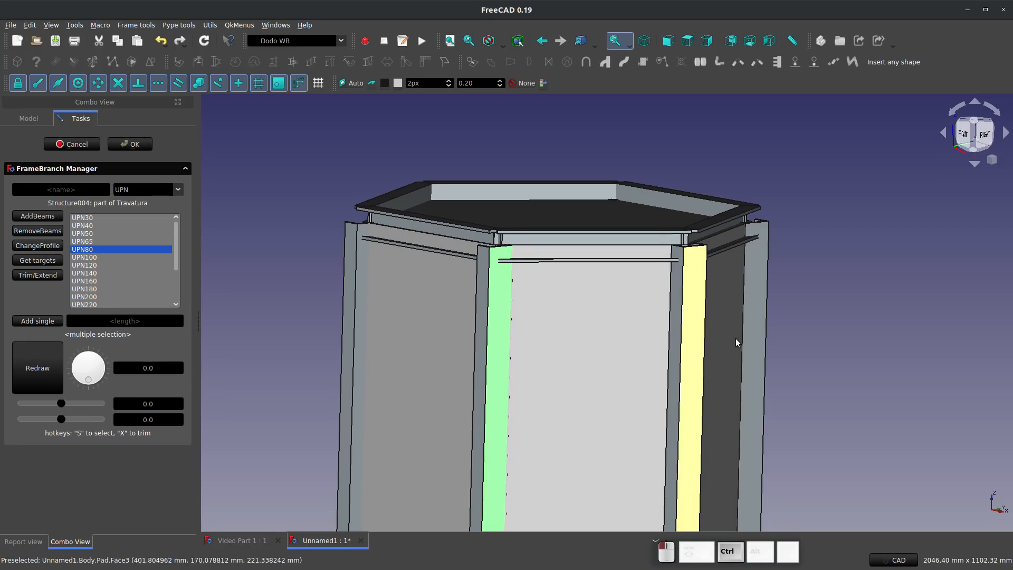
left_click(756, 338, "ctrl")
left_click(360, 332, "ctrl")
middle_click_drag(739, 414, 663, 287, "ctrl")
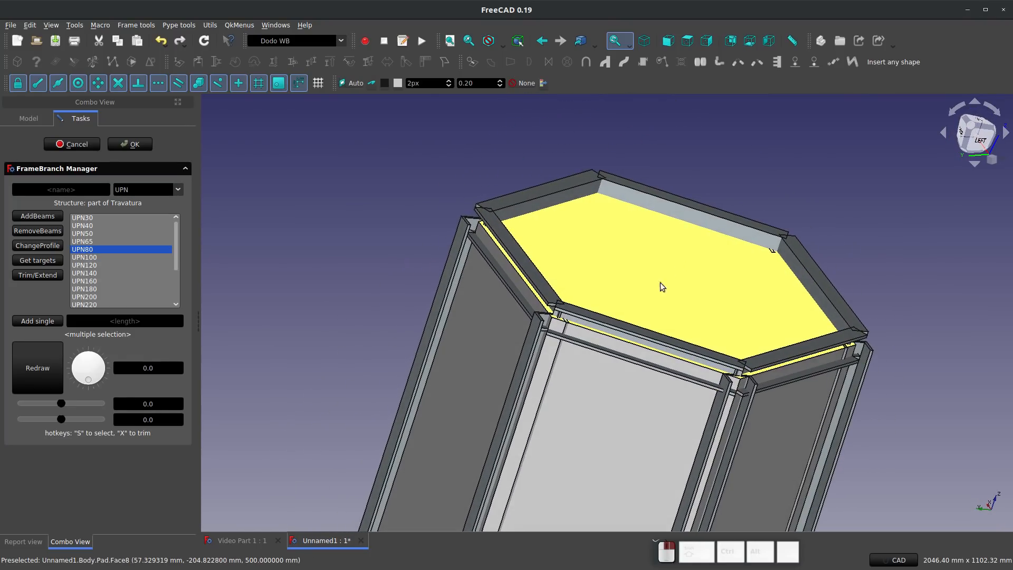
left_click(520, 369, "ctrl")
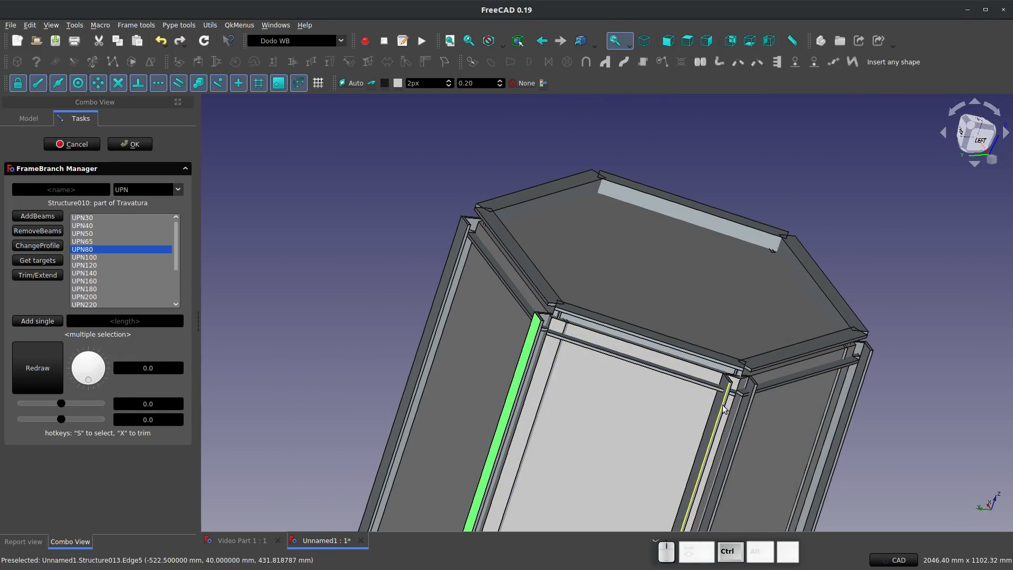
left_click(720, 408, "ctrl")
middle_click_drag(881, 439, 586, 402)
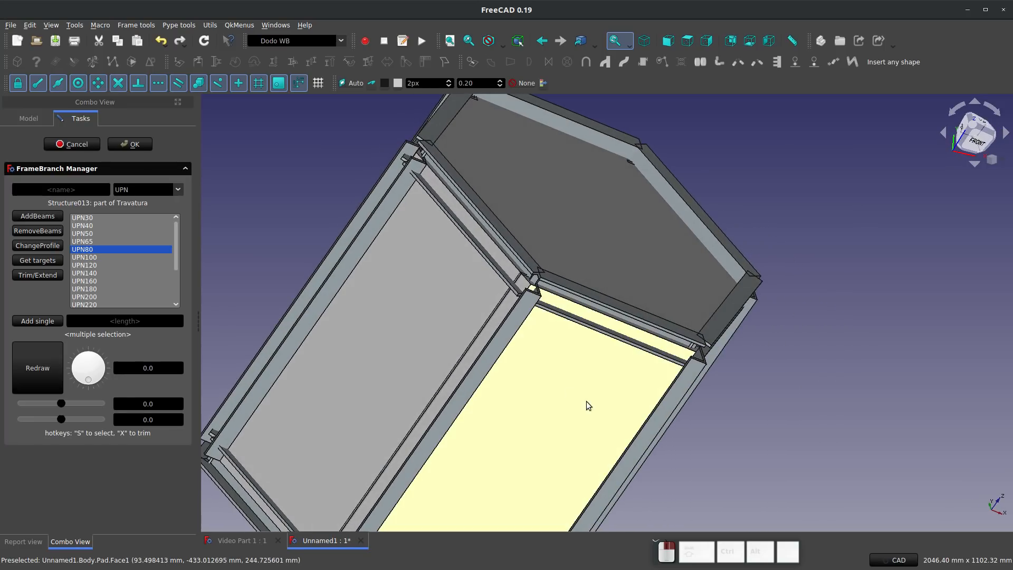
left_click(512, 341, "ctrl")
middle_click_drag(511, 341, 479, 326)
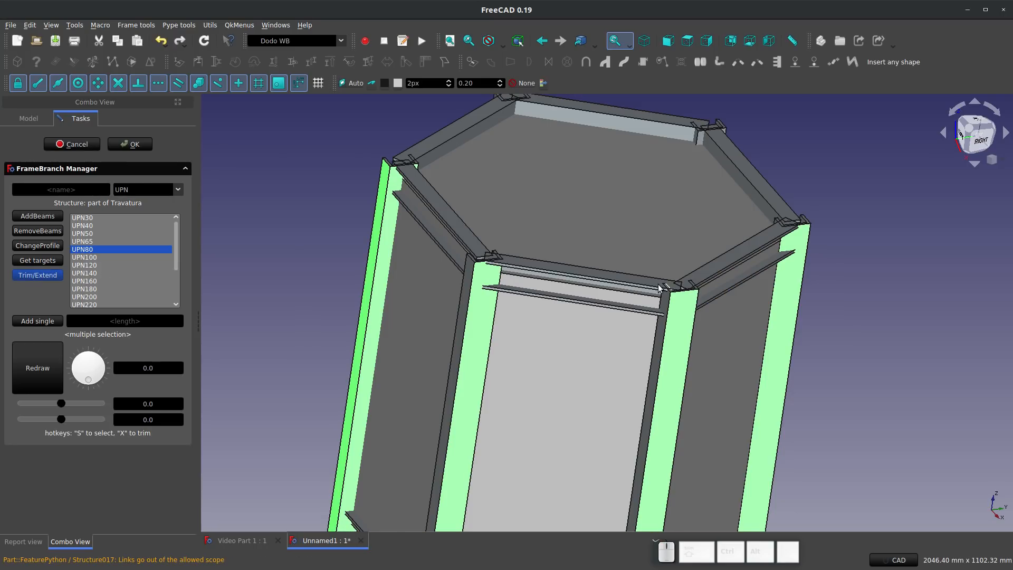
scroll(702, 309, "up", 5)
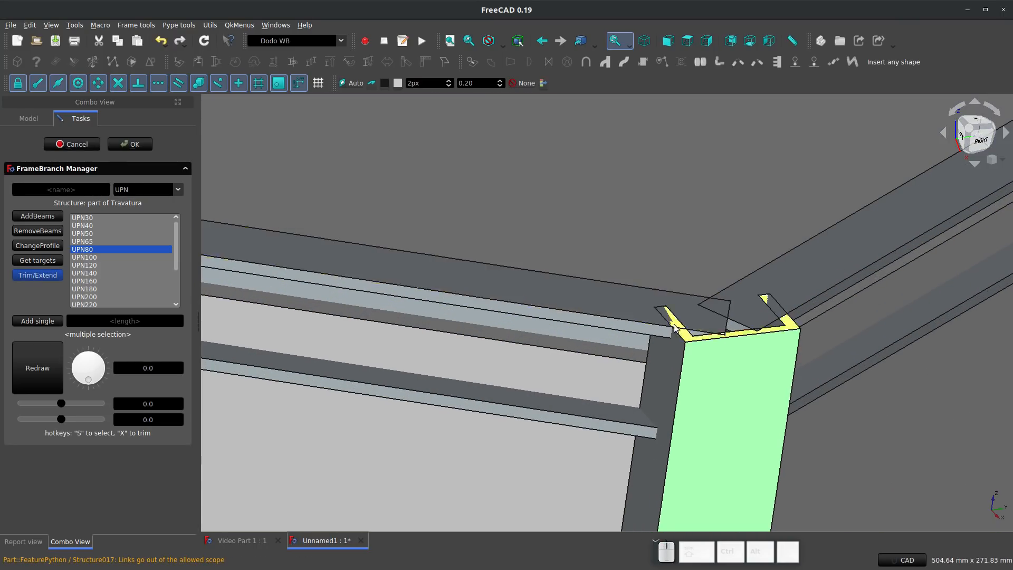
scroll(606, 347, "down", 8)
scroll(606, 346, "up", 5)
left_click(283, 210)
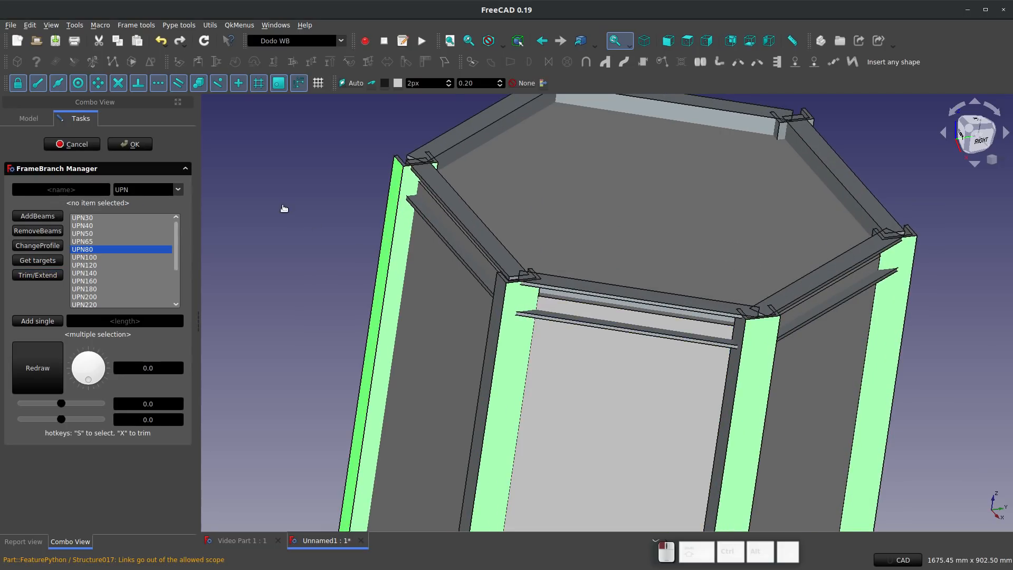
Try turning the front vertical corner beam about its axis to 36 degrees
middle_click_drag(475, 277, 807, 308)
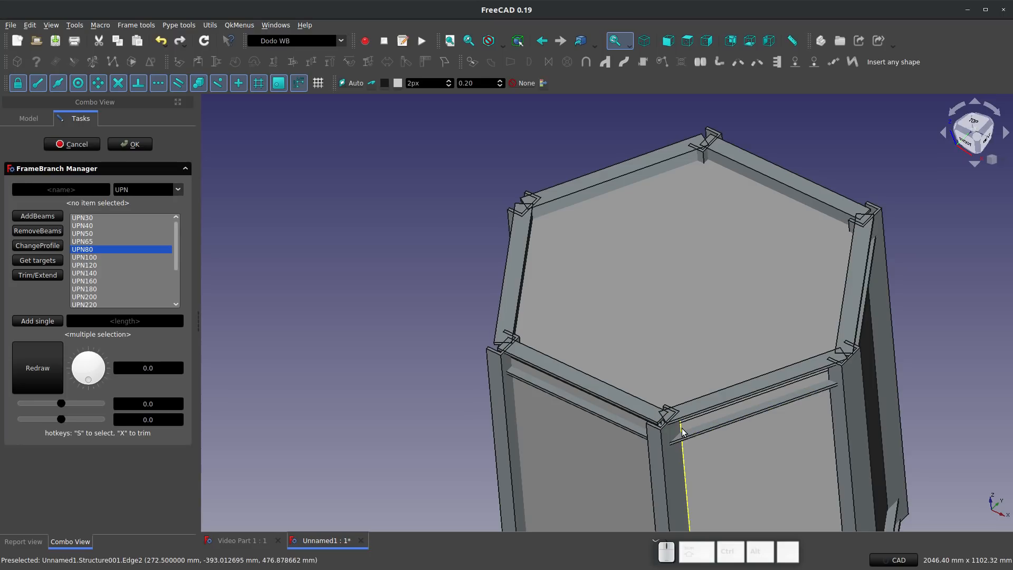
left_click(671, 455)
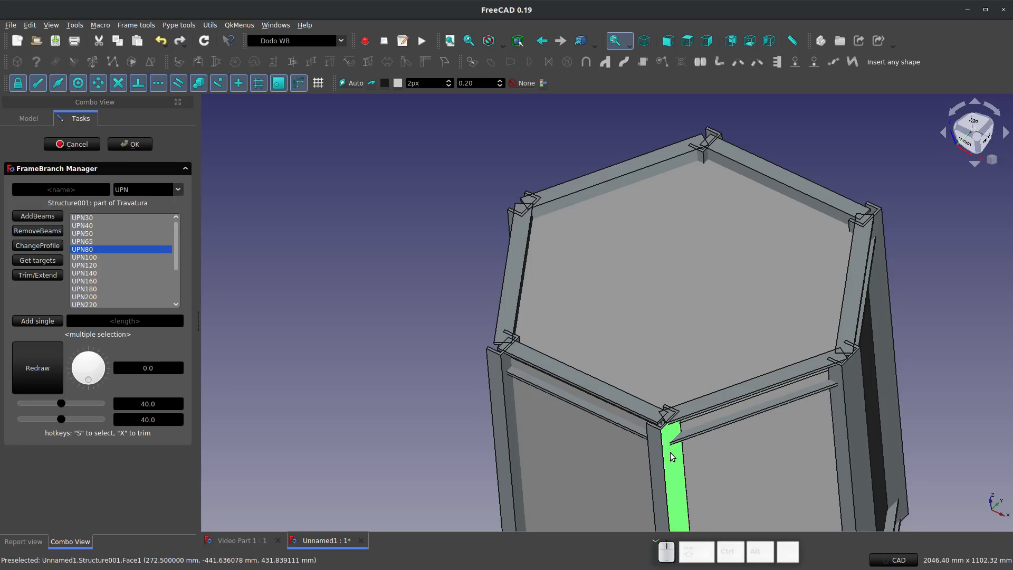
scroll(669, 438, "down", 1)
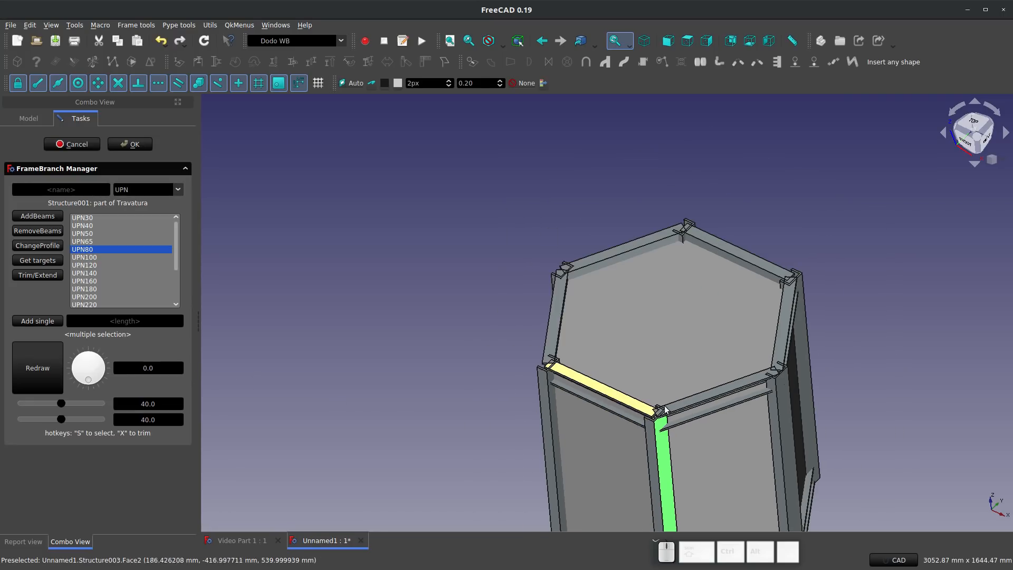
scroll(670, 443, "up", 5)
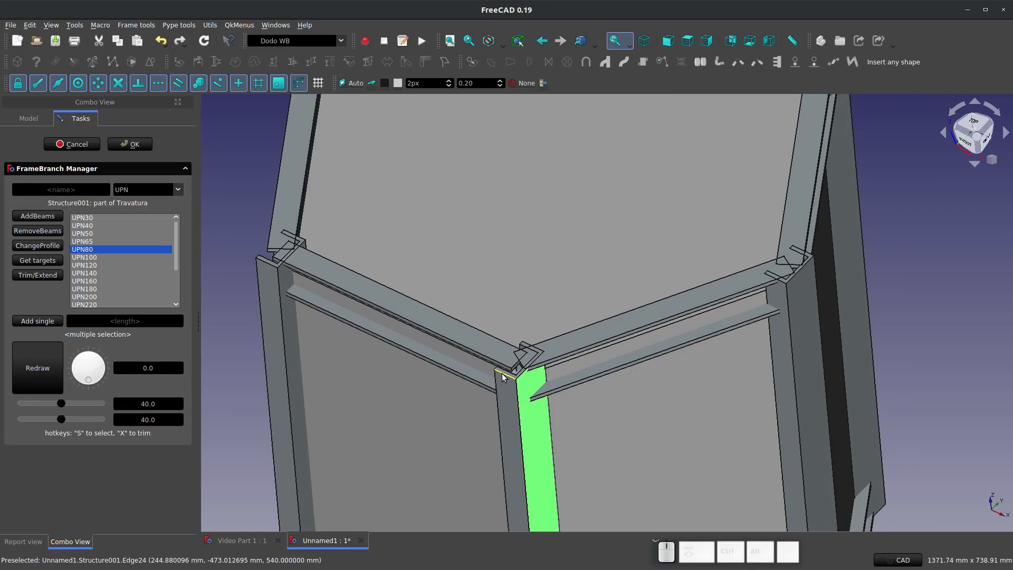
left_click(525, 405)
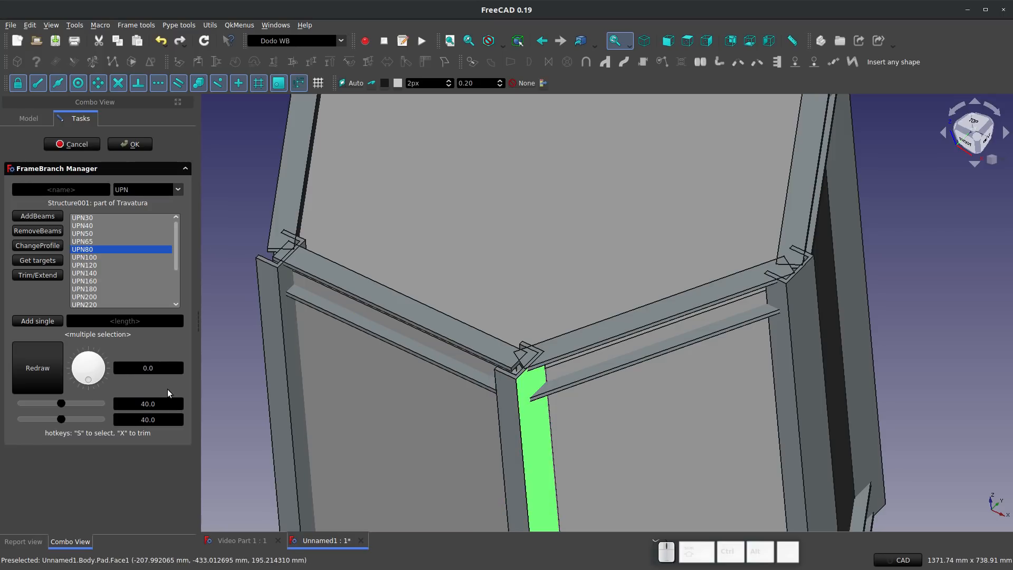
left_click_drag(90, 385, 82, 381)
left_click_drag(82, 381, 82, 381)
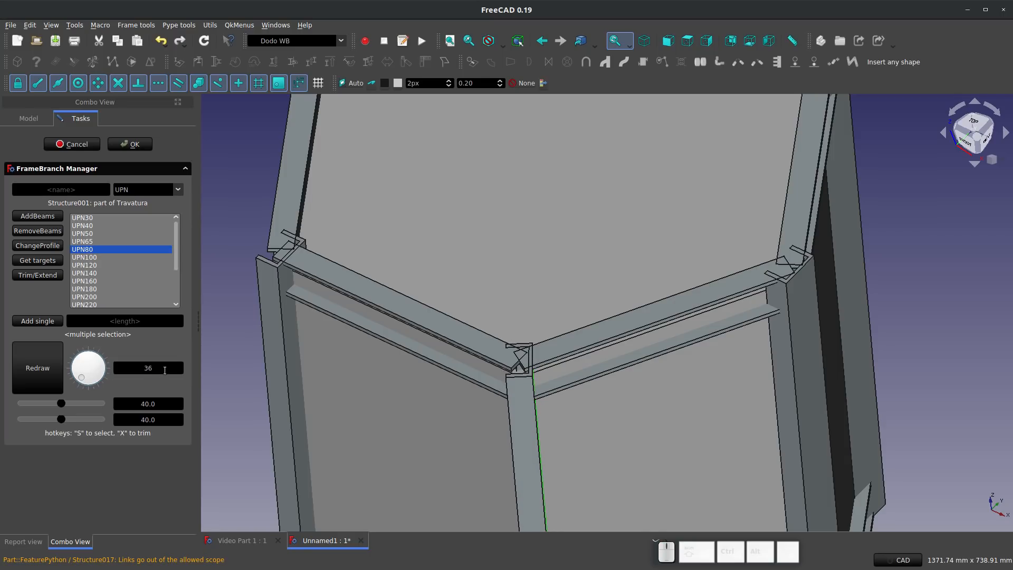
Try a rotation angle of 40 degrees on the front vertical corner beam and inspect its joint with the top beams
double_click(165, 370)
type("3")
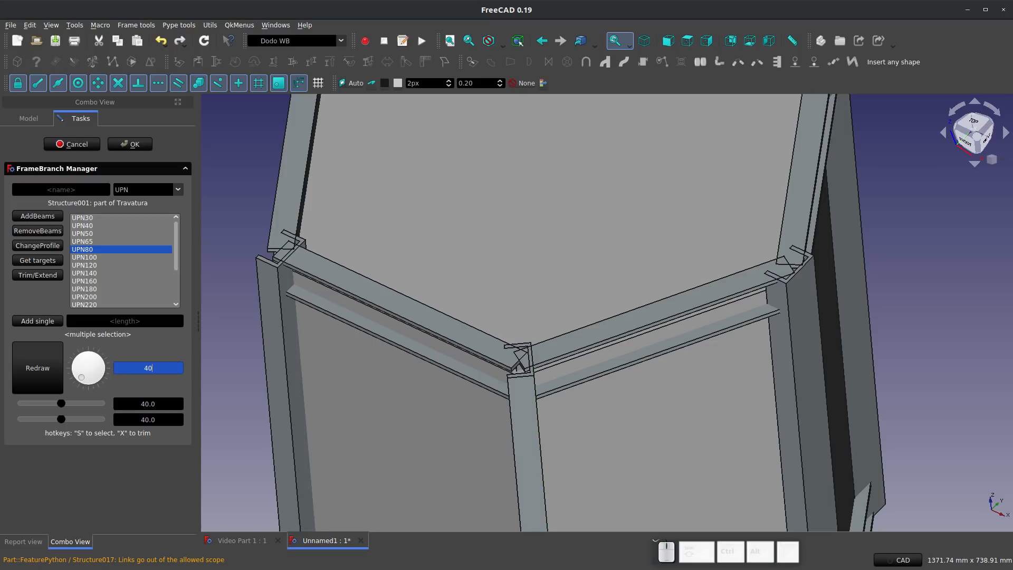
scroll(533, 422, "down", 3)
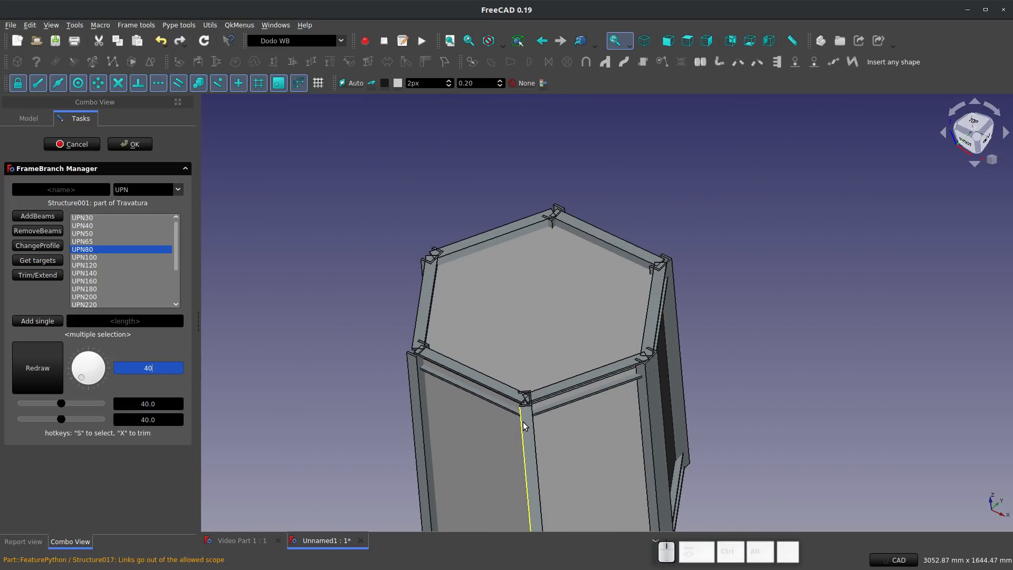
scroll(532, 403, "up", 5)
scroll(532, 403, "down", 5)
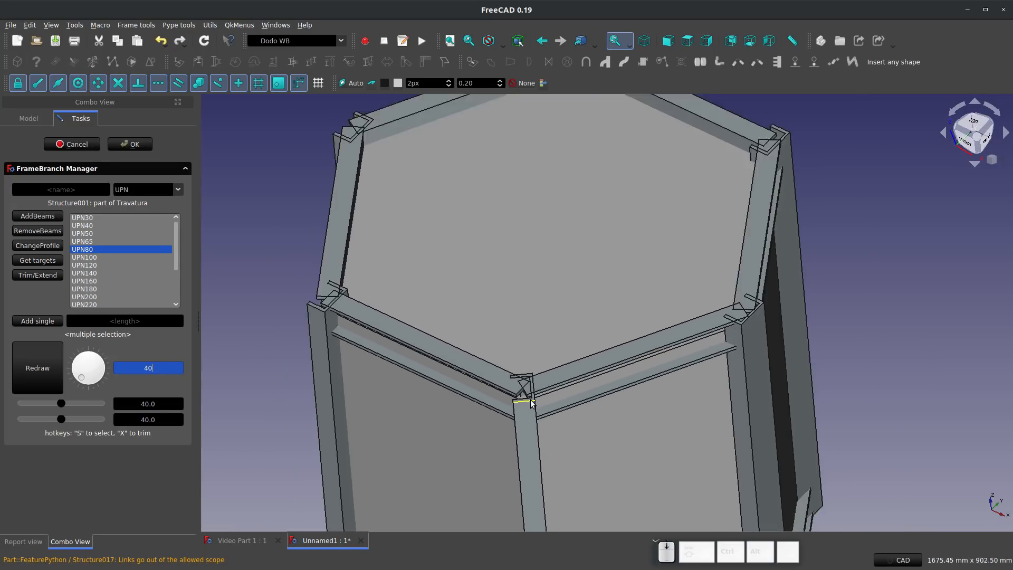
scroll(493, 375, "up", 4)
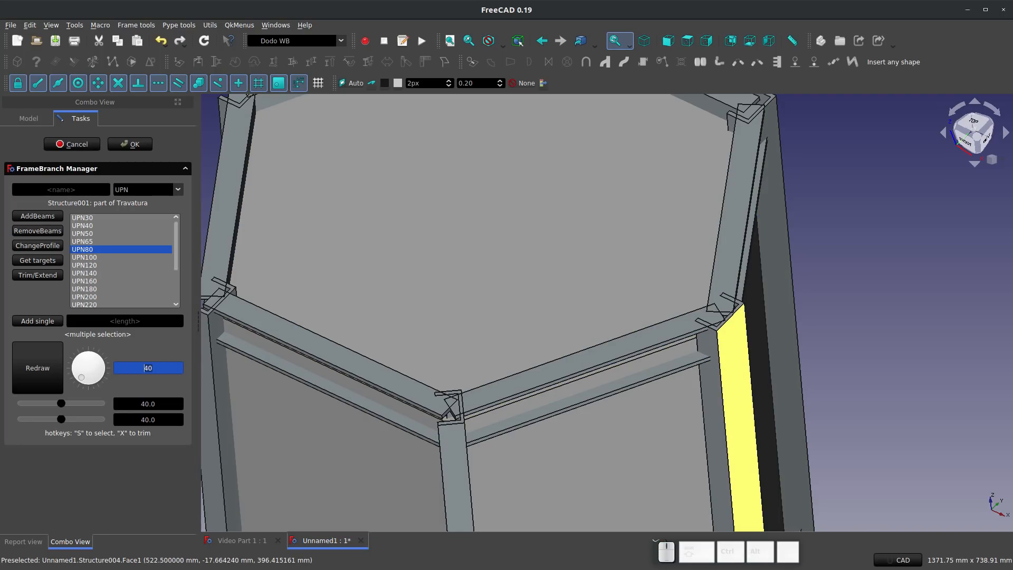
Reset the front corner beam's rotation to 0 degrees and rotate the neighbouring right-hand vertical beam to 100 degrees
type("0")
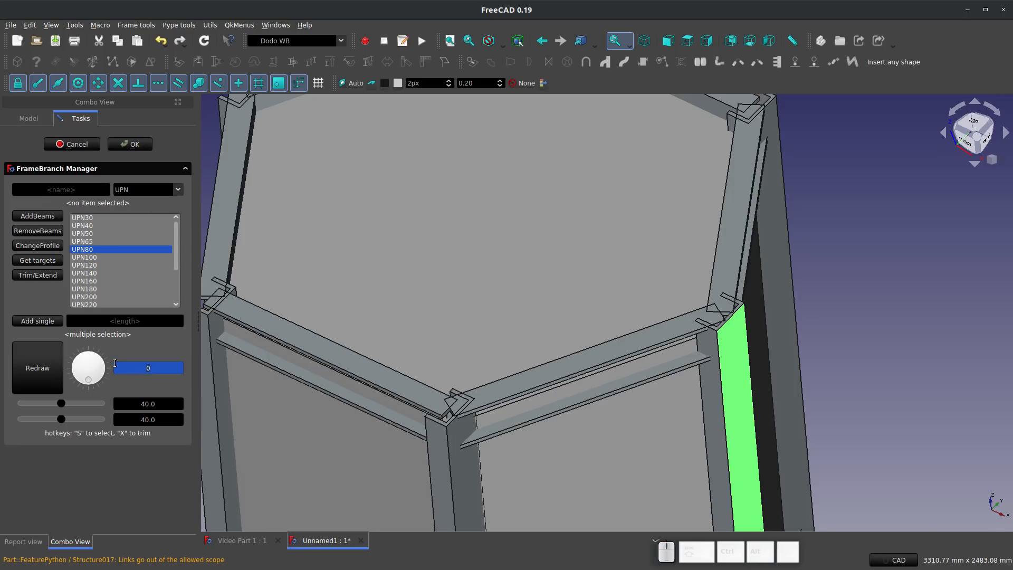
type("100")
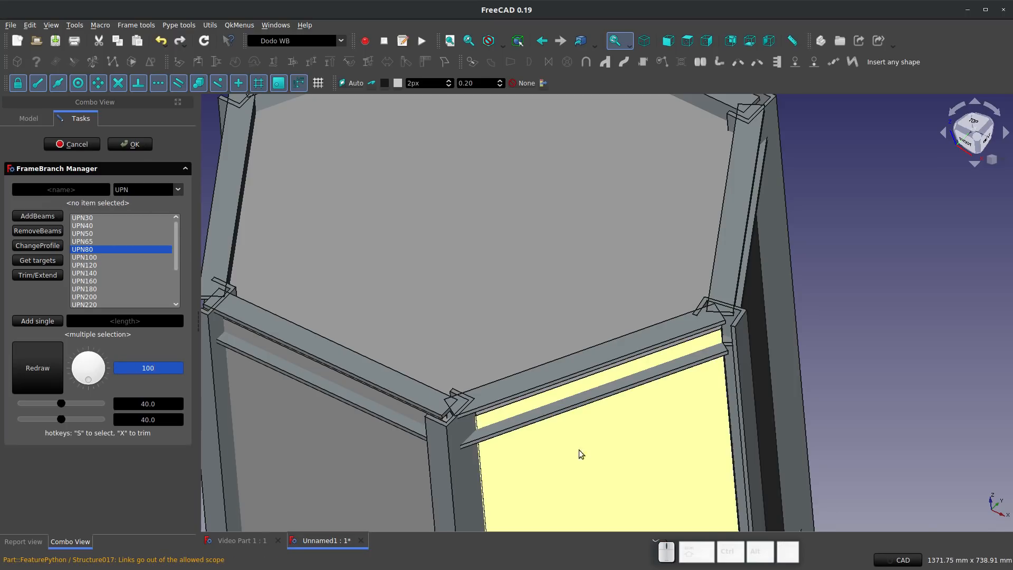
Select the front vertical corner beam and set its rotation to 40 degrees
middle_click_drag(640, 407, 549, 374)
left_click(464, 413)
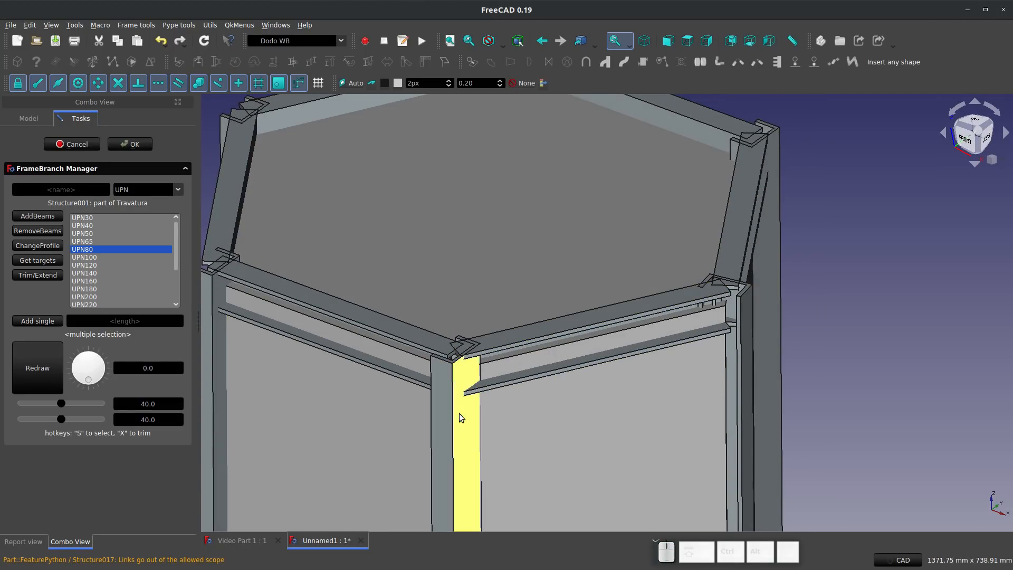
left_click(160, 364)
type("40")
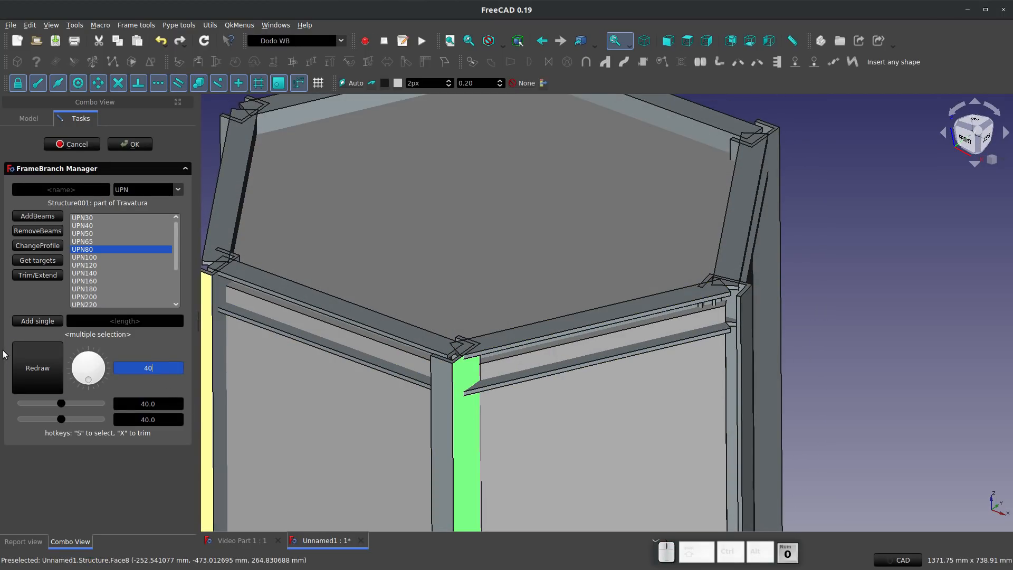
key("Return")
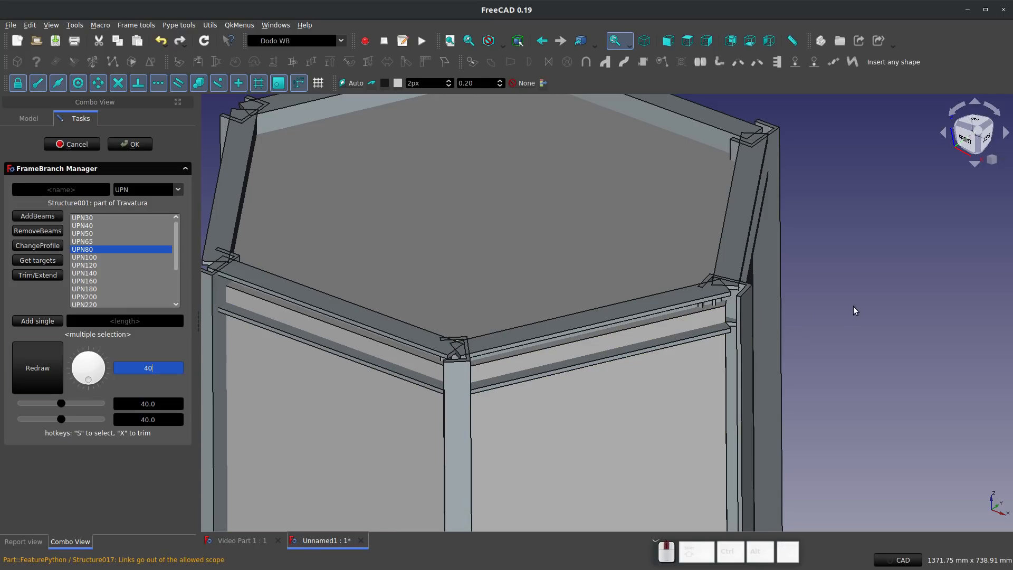
Rotate the vertical corner beam just right of the 100-degree beam to 160 degrees and redraw it
left_click(718, 305)
middle_click_drag(900, 345, 758, 396)
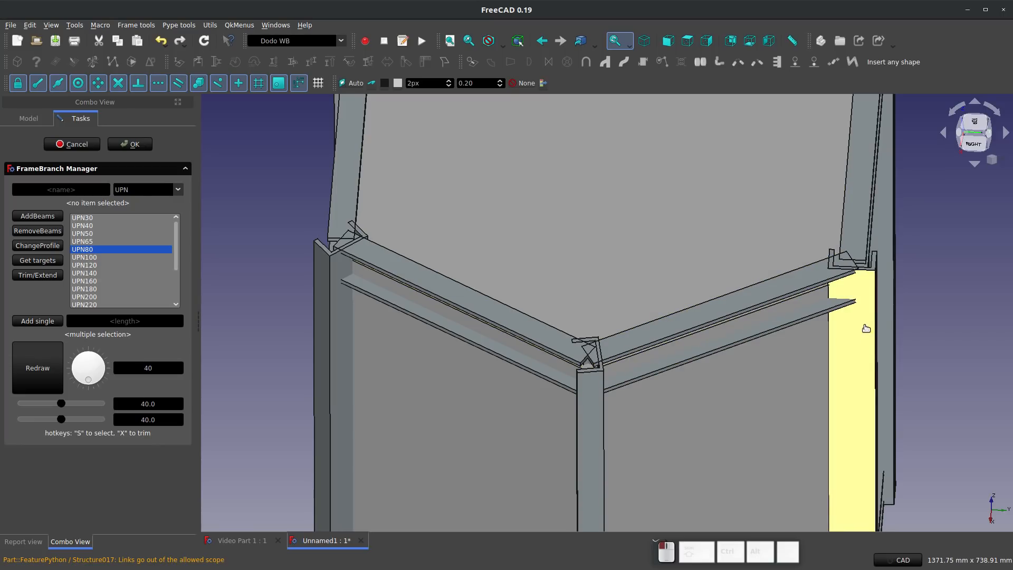
left_click(845, 343)
left_click_drag(181, 374, 48, 362)
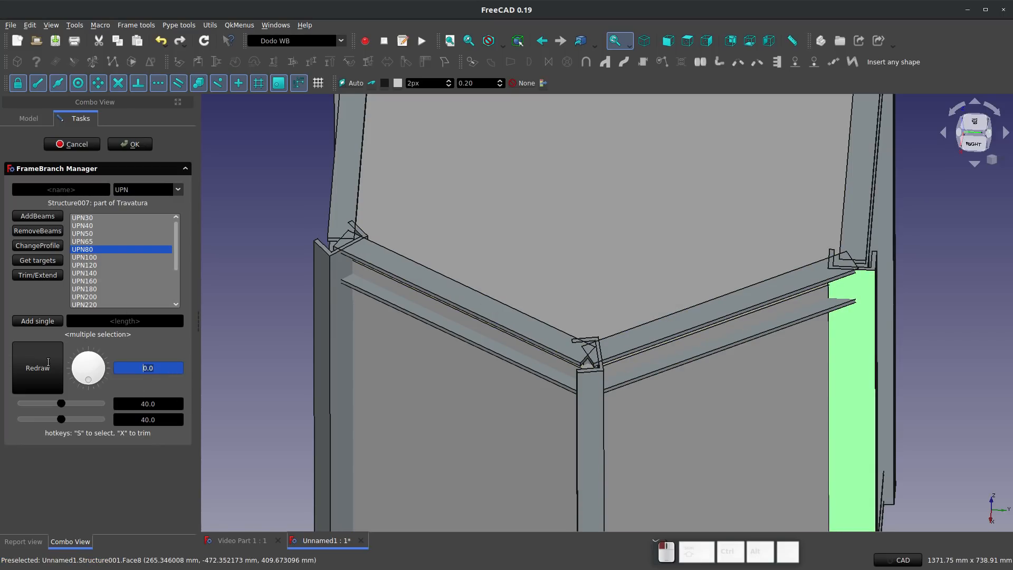
type("160")
left_click(47, 360)
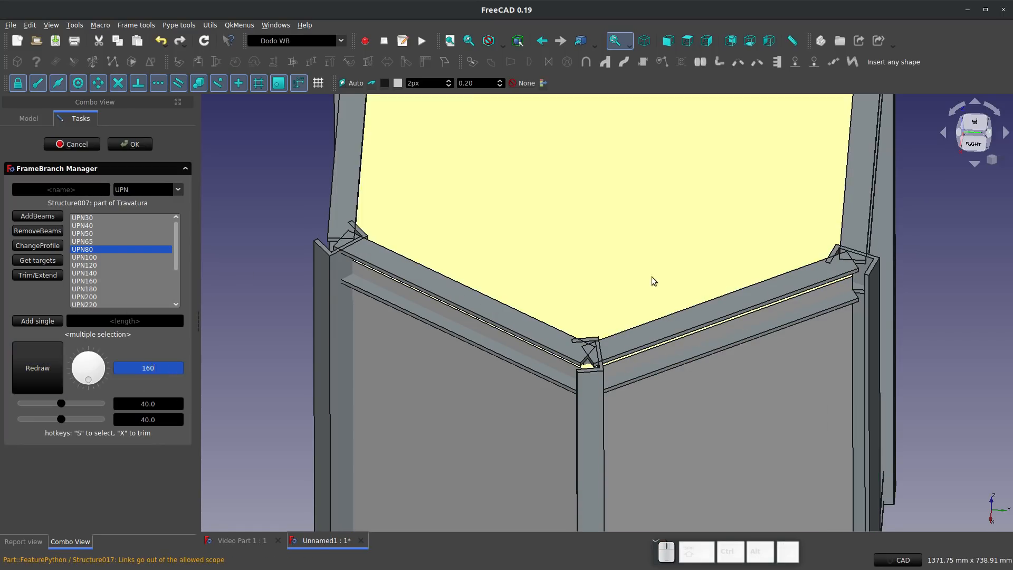
scroll(787, 317, "down", 3)
scroll(872, 297, "up", 3)
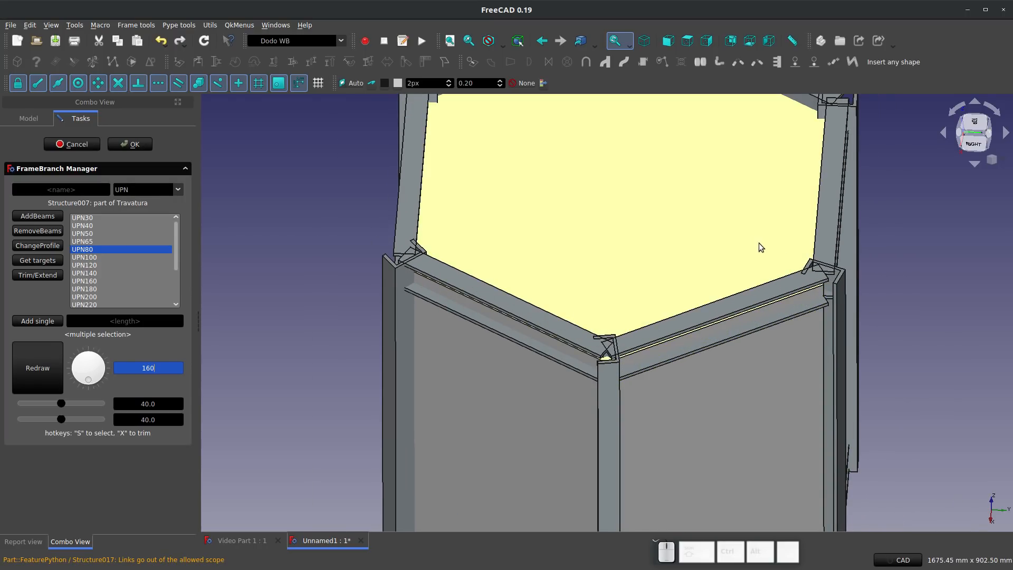
scroll(622, 315, "down", 3)
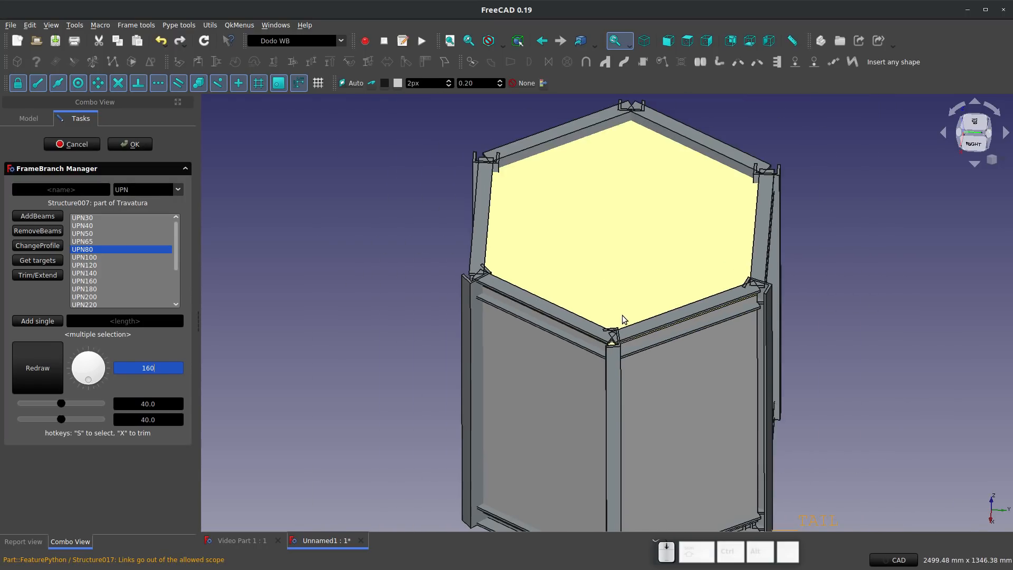
Set the rotation of the next vertical corner beam around the prism, at the rear right, to 220 degrees
scroll(776, 190, "up", 4)
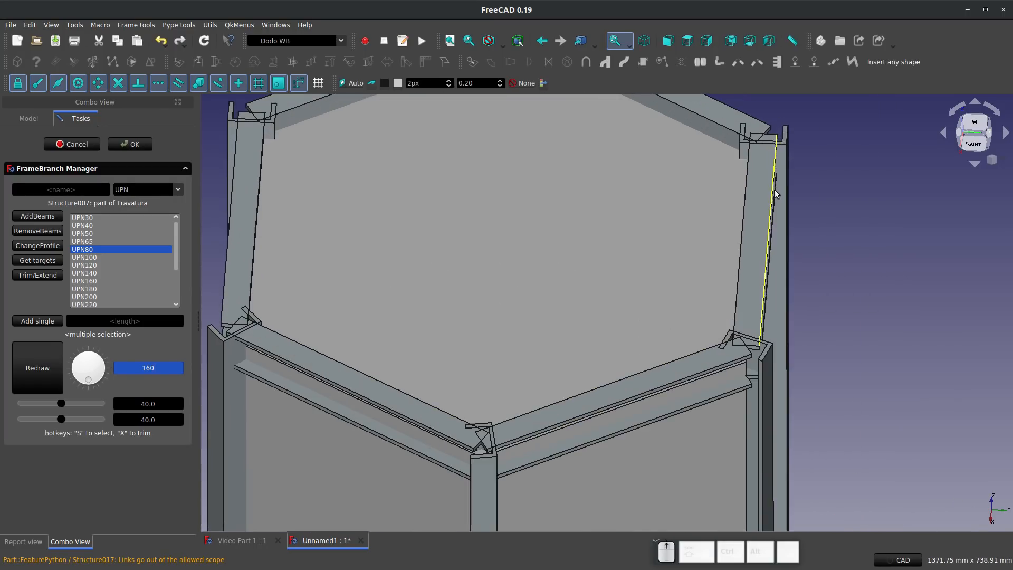
left_click(249, 390)
type("220")
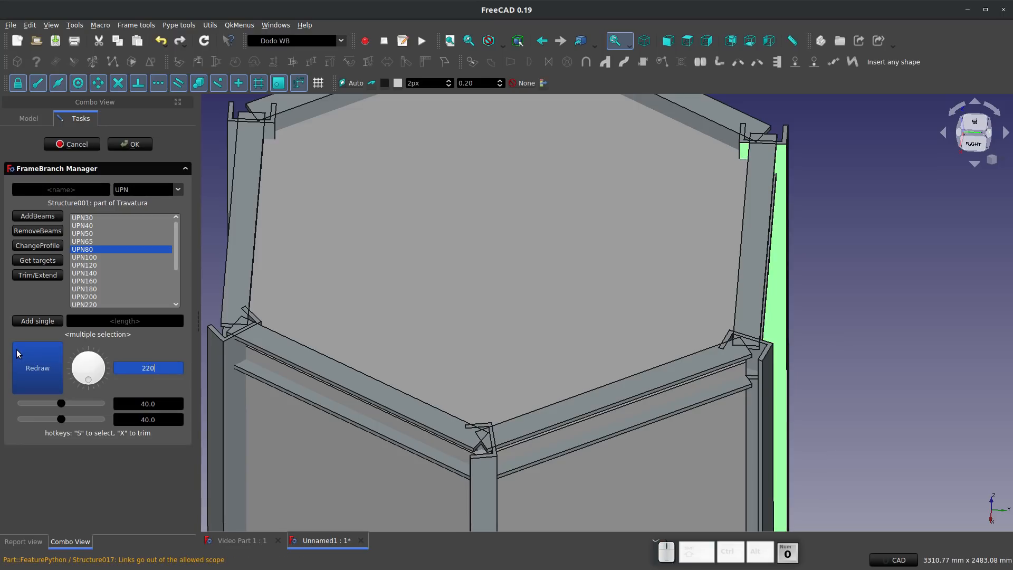
left_click(17, 350)
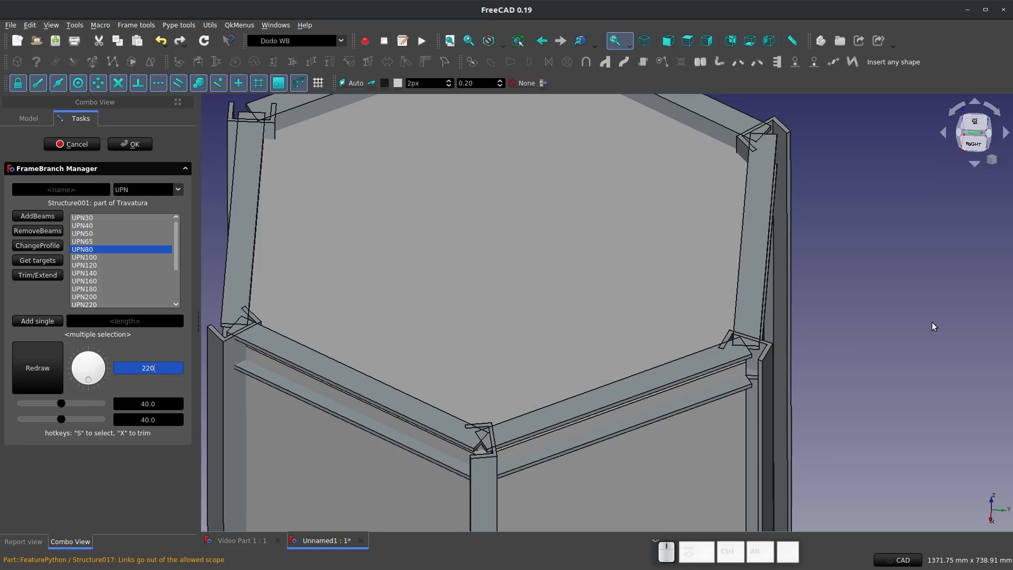
left_click(837, 354)
Rotate the vertical beam at the rearmost corner of the hexagon to 280 degrees
scroll(838, 353, "down", 1)
scroll(739, 416, "down", 2)
scroll(608, 215, "up", 4)
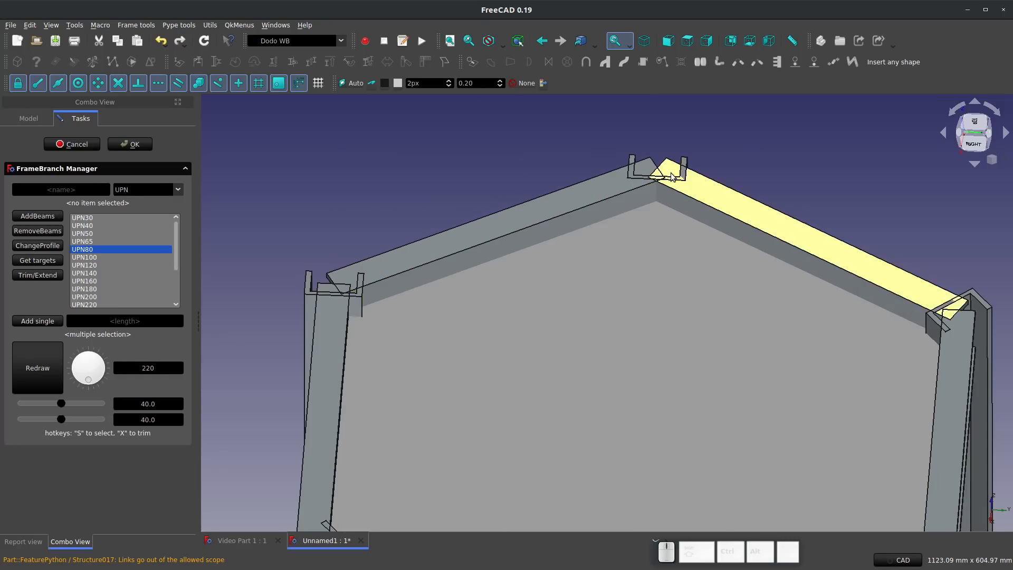
scroll(672, 176, "up", 5)
scroll(592, 165, "down", 3)
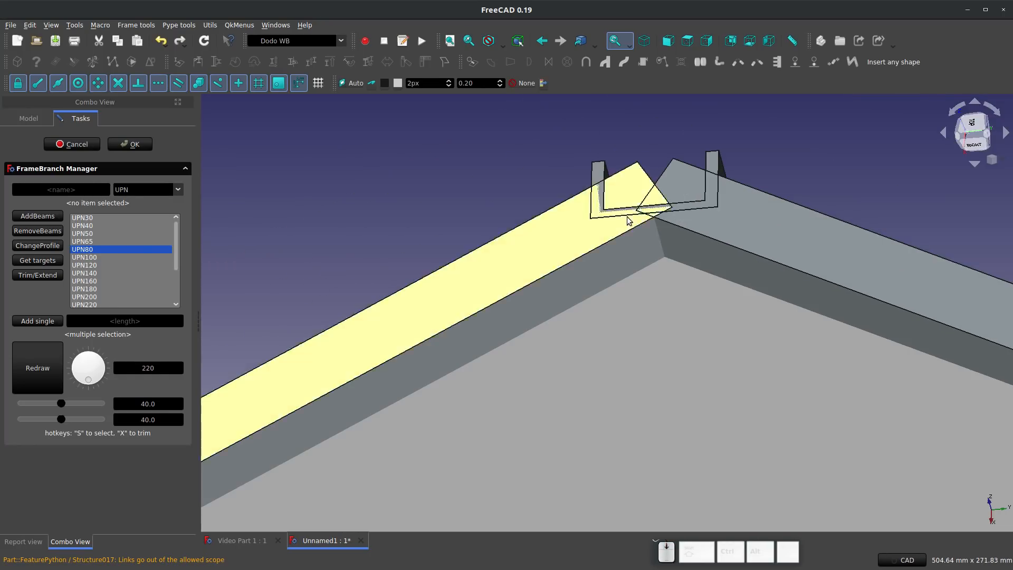
left_click(606, 172)
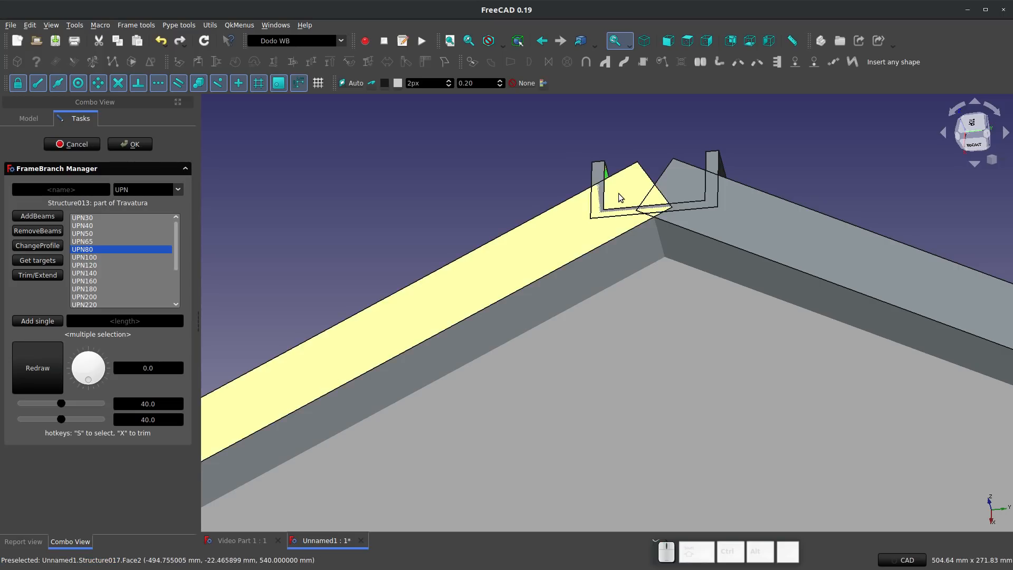
scroll(618, 193, "down", 5)
left_click(163, 368)
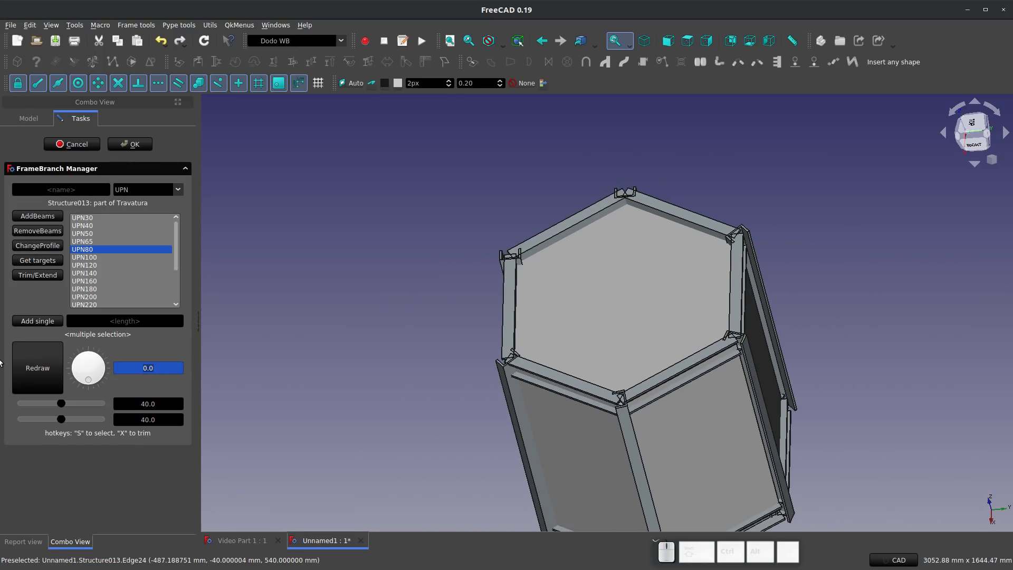
type("280")
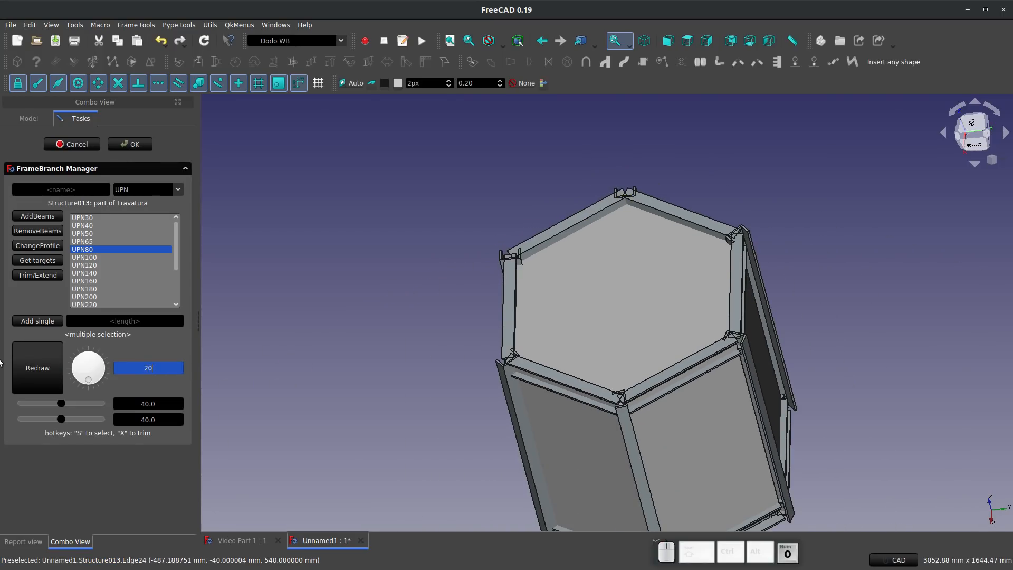
key("Return")
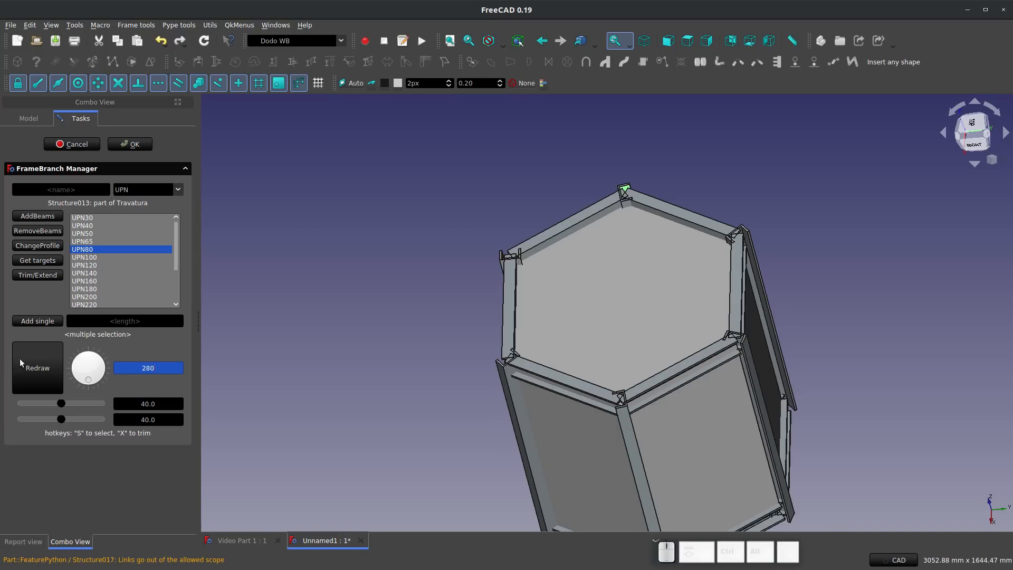
Examine how the top beam between the 40-degree and 100-degree corner beams meets them at its ends
left_click(591, 387)
scroll(593, 389, "up", 4)
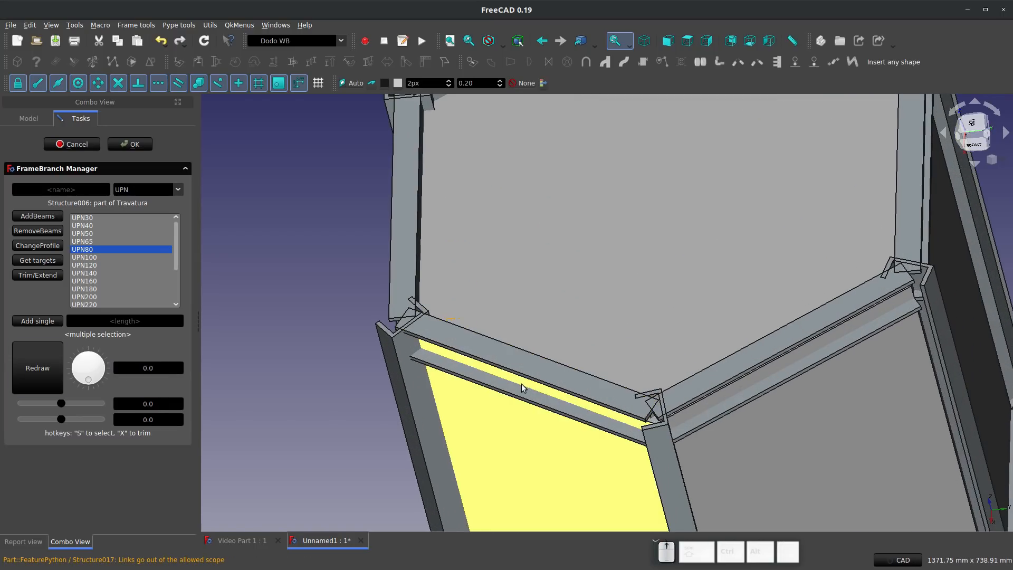
scroll(771, 385, "down", 3)
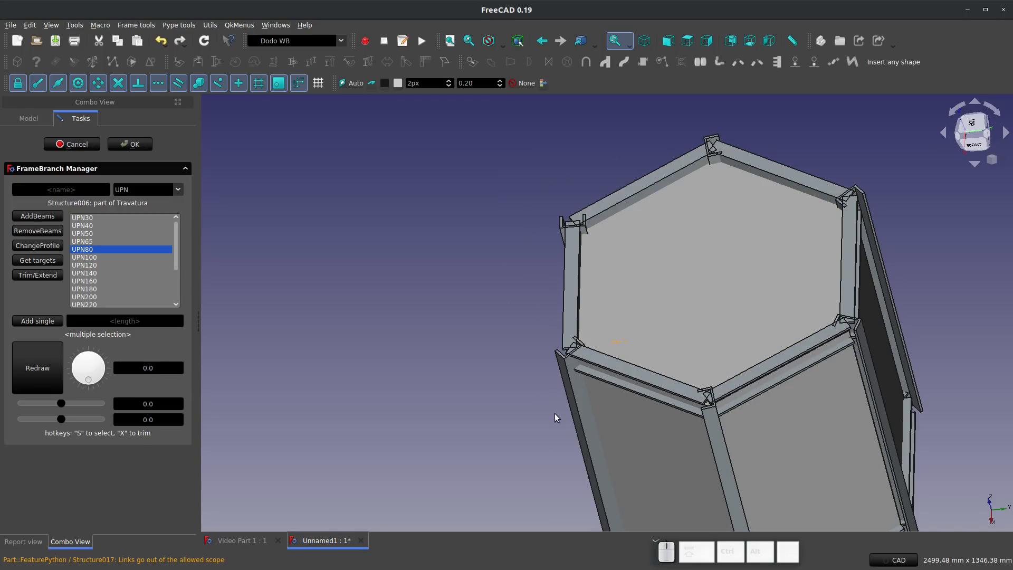
scroll(792, 403, "up", 5)
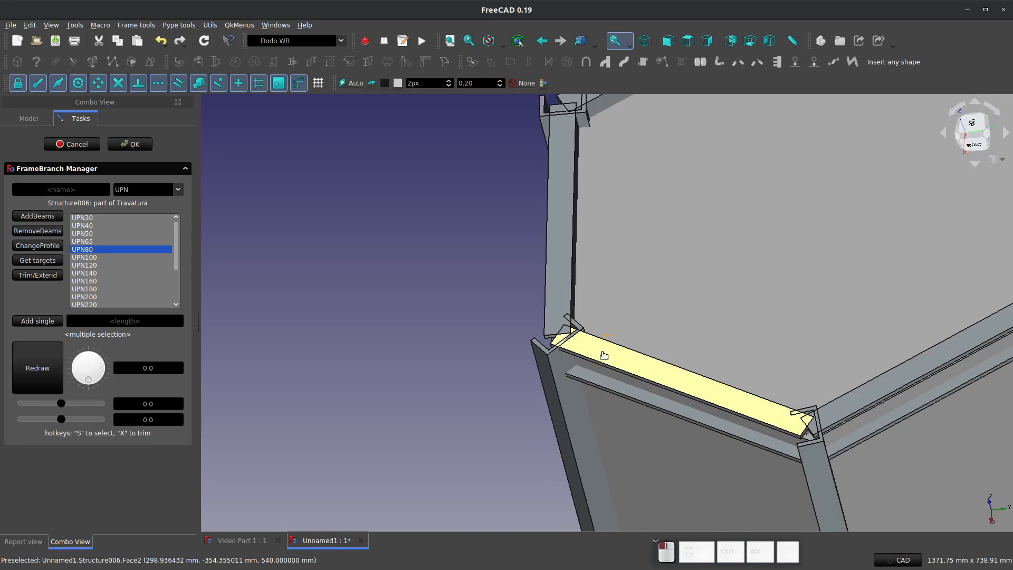
left_click(567, 347)
scroll(789, 422, "up", 4)
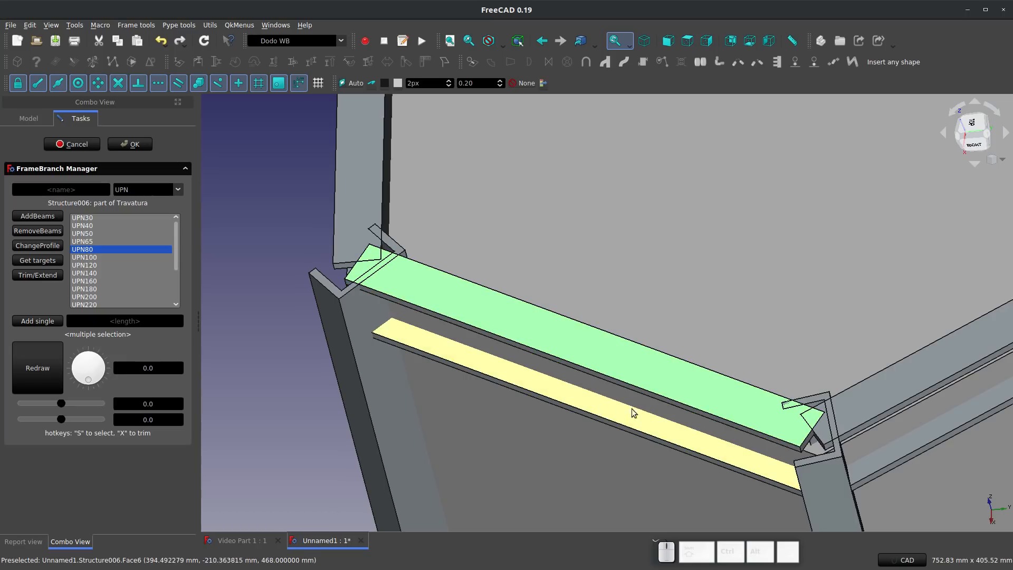
scroll(402, 327, "up", 3)
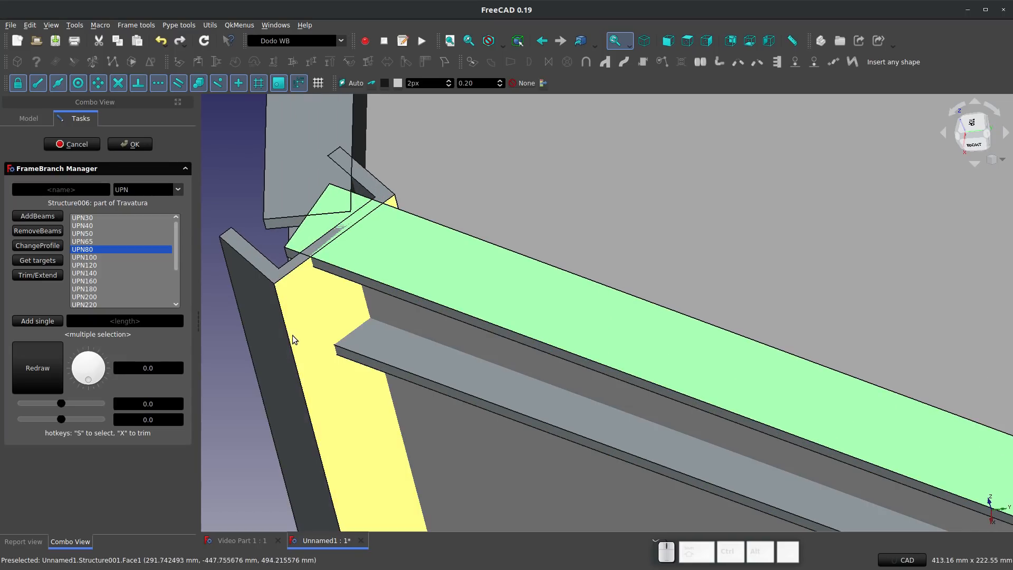
Set the faces of the 40-degree and 100-degree corner beams as targets and trim/extend the top beam between them
left_click(299, 298)
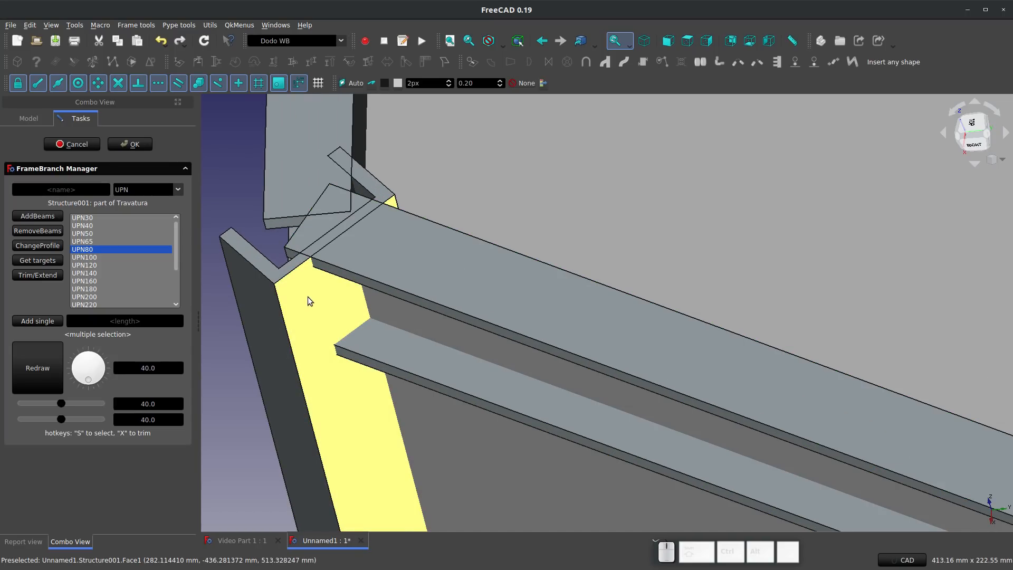
scroll(308, 296, "down", 5)
middle_click_drag(369, 385, 546, 399)
scroll(837, 371, "up", 2)
scroll(726, 314, "up", 2)
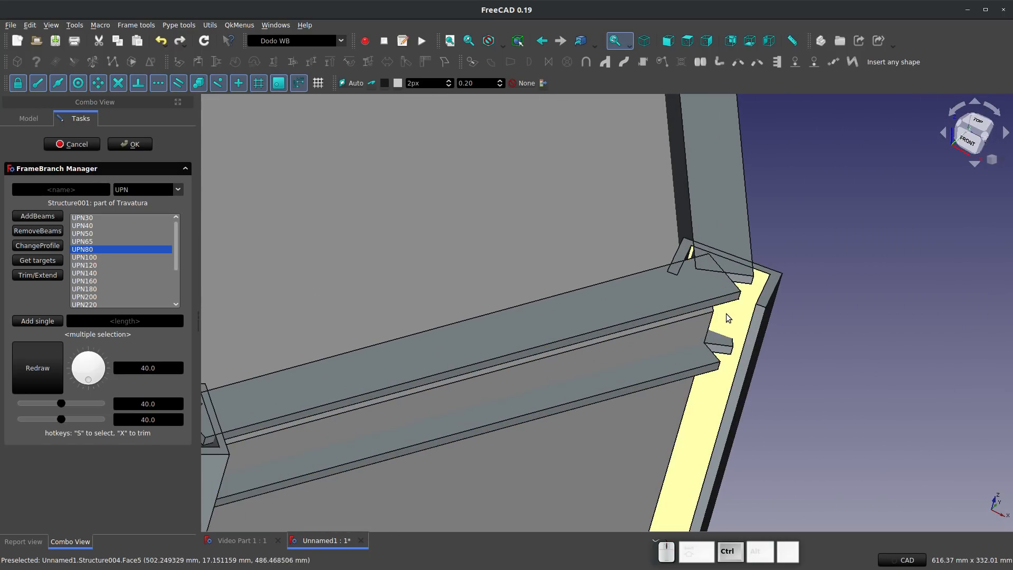
left_click(726, 314)
middle_click_drag(726, 314, 387, 355)
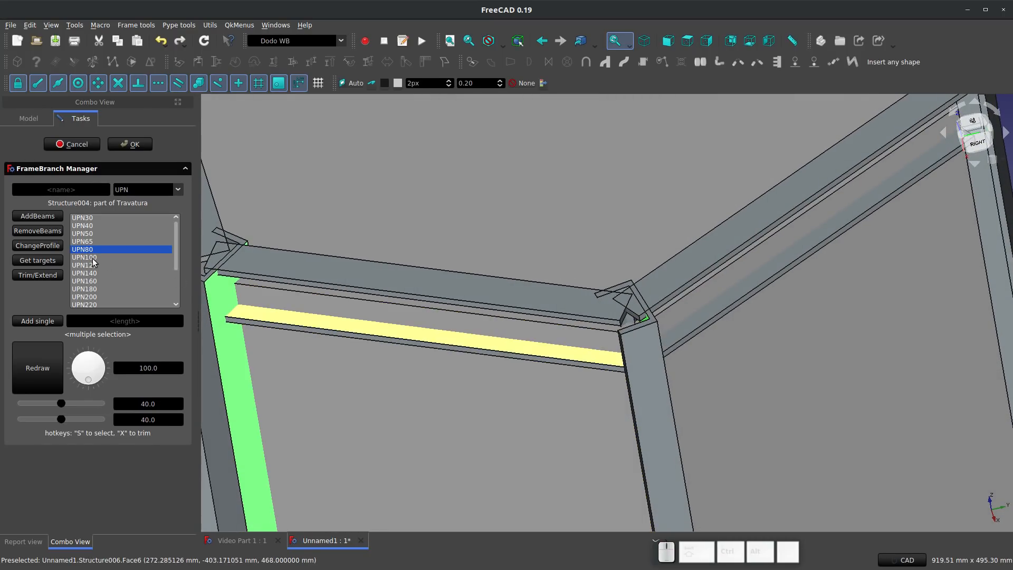
left_click(30, 265)
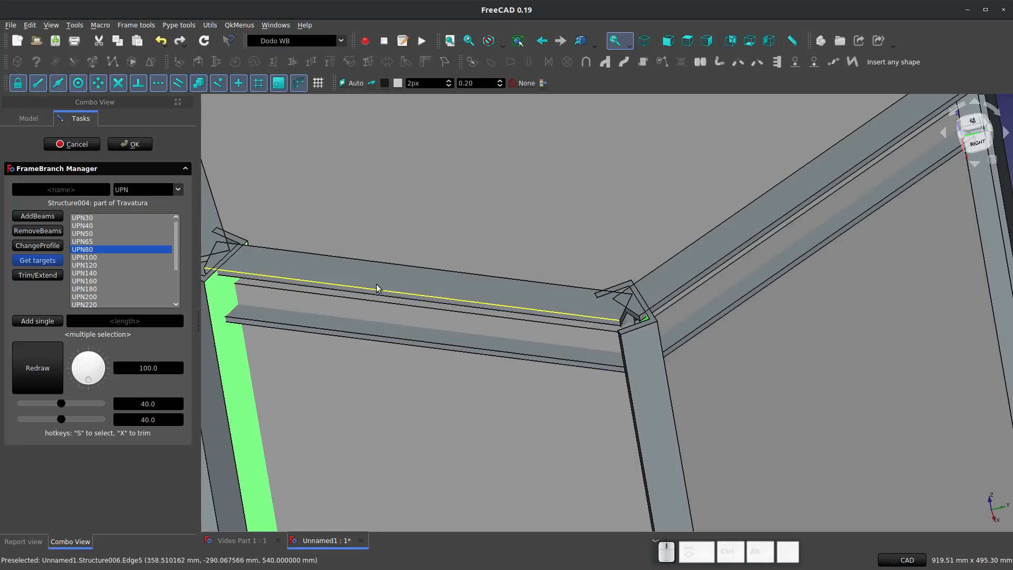
left_click(401, 281)
left_click(541, 298)
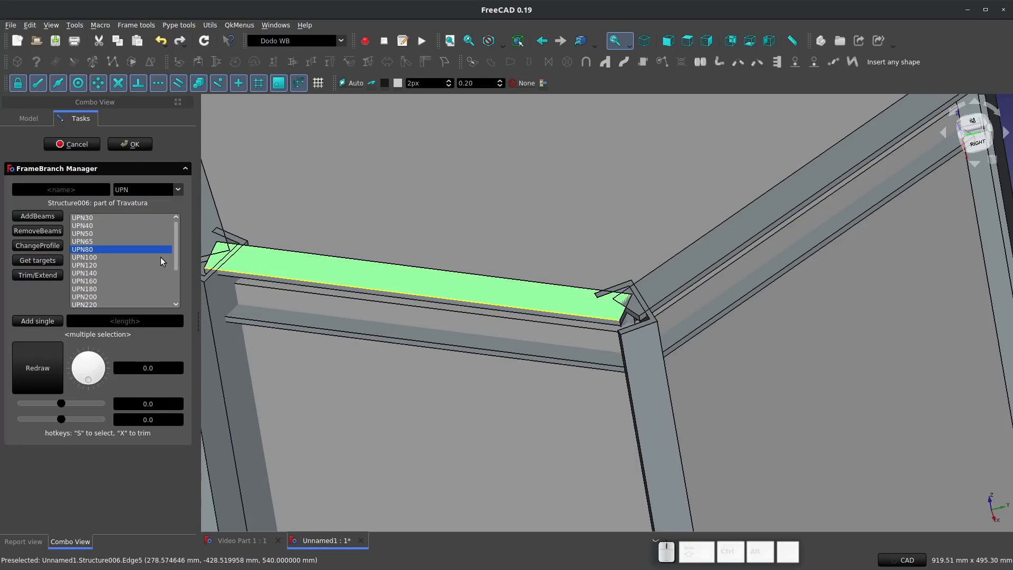
left_click(52, 278)
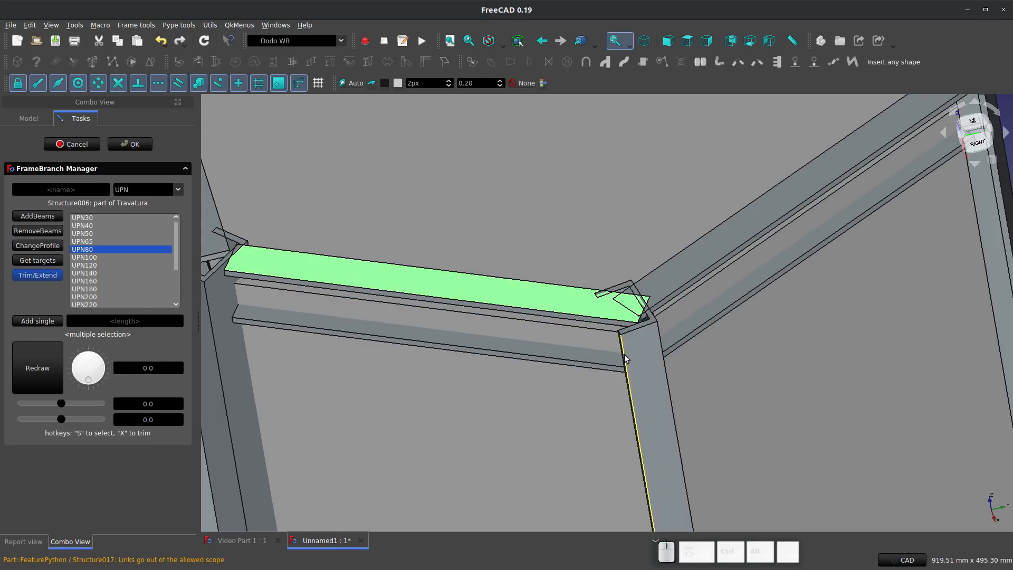
Inspect the corner joint where the two top beams meet the 100-degree vertical beam
scroll(633, 332, "up", 2)
scroll(633, 333, "up", 3)
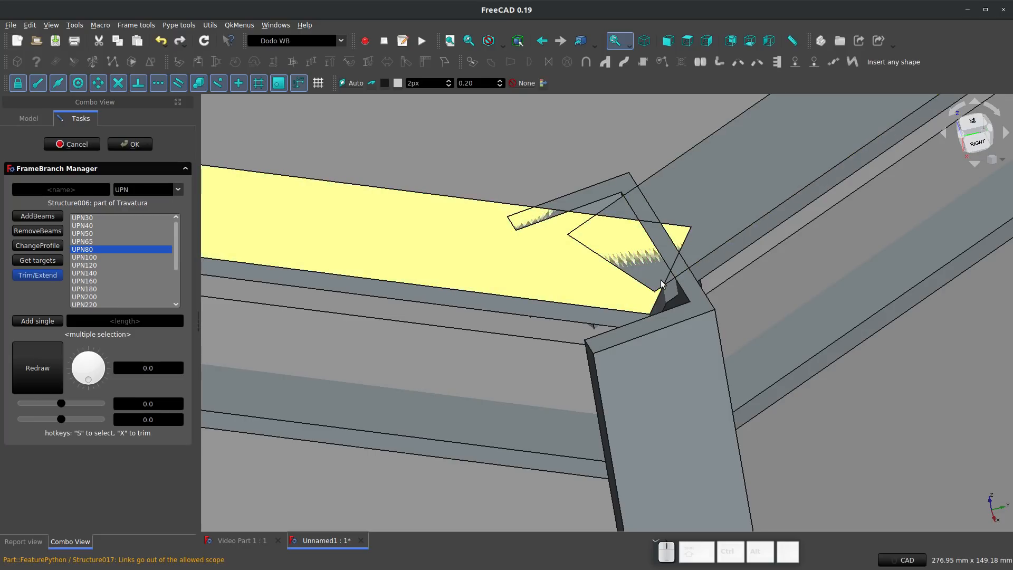
left_click(680, 299)
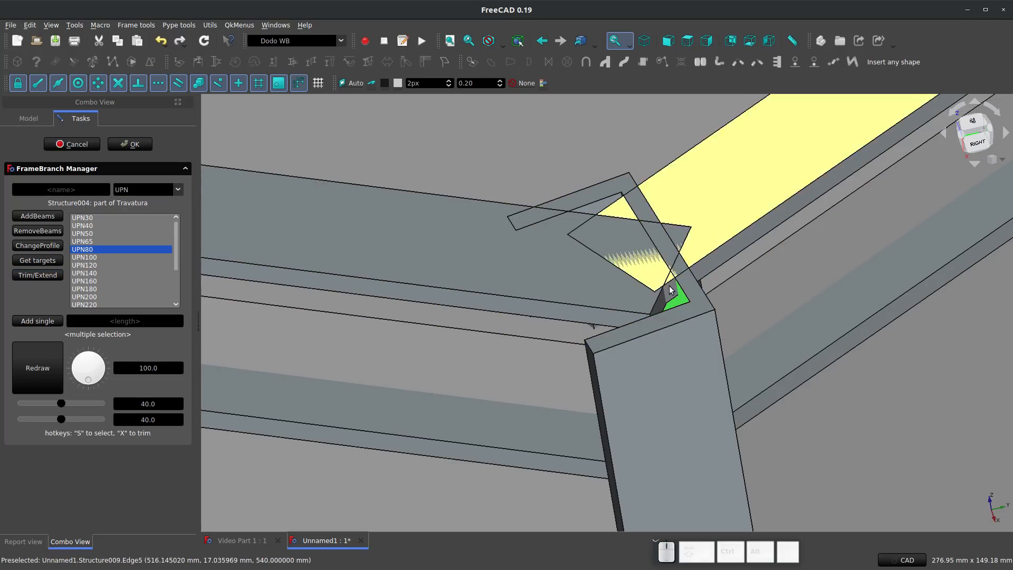
scroll(669, 286, "down", 3)
scroll(555, 325, "down", 2)
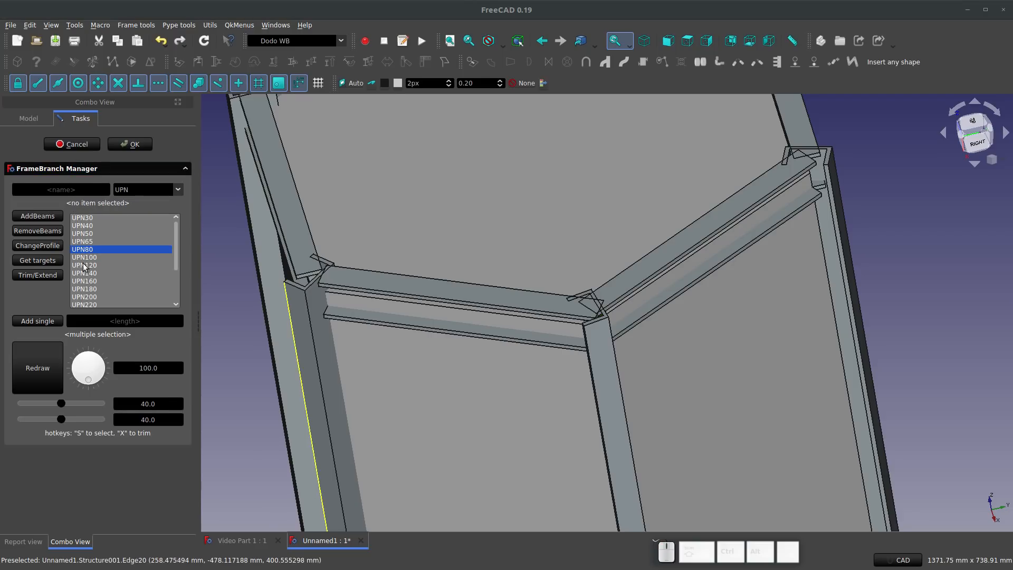
scroll(591, 305, "up", 8)
scroll(600, 328, "down", 3)
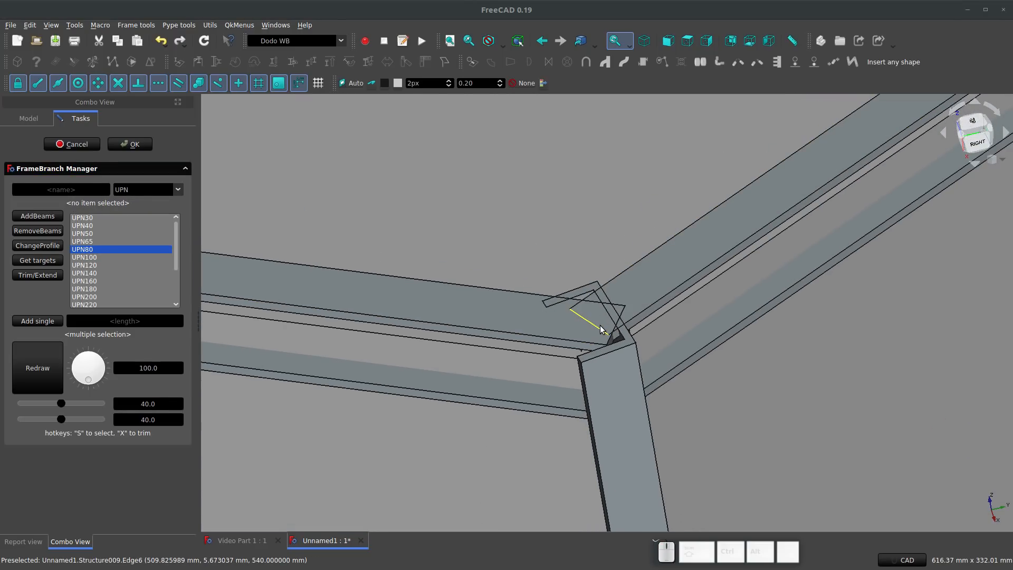
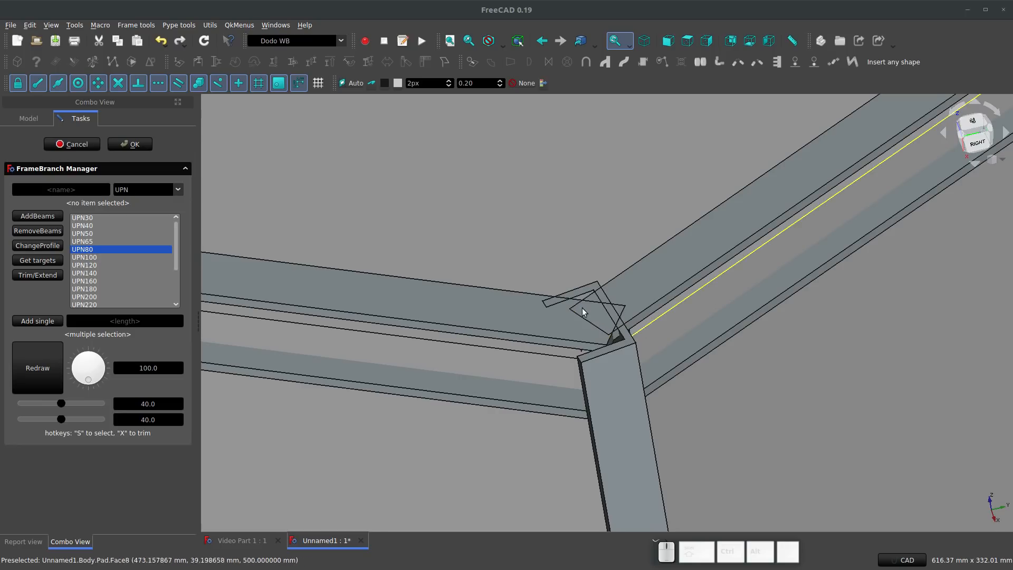
scroll(622, 346, "down", 3)
scroll(622, 348, "up", 5)
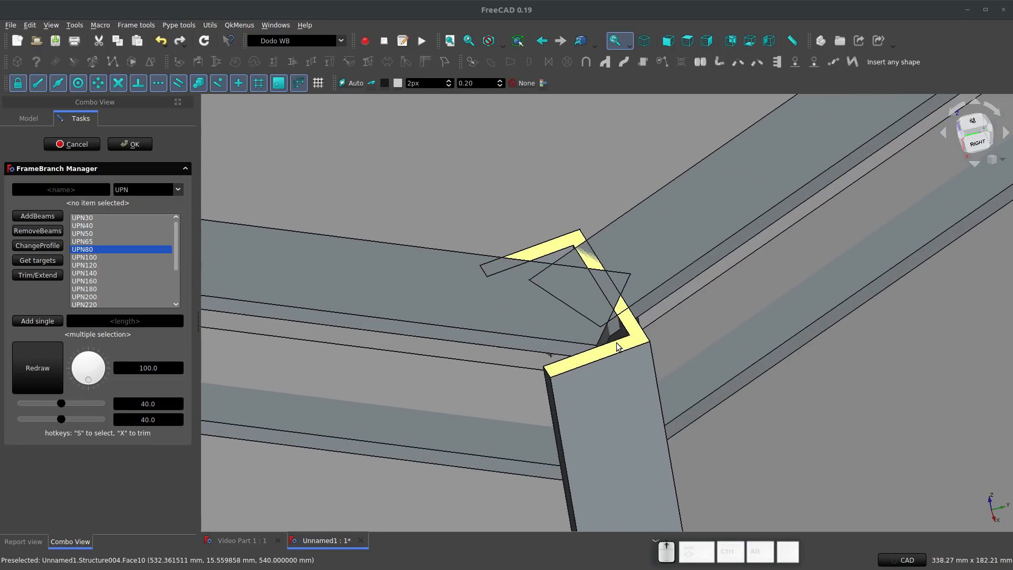
Change the profile of the 100-degree vertical corner beam to UPN160 and reselect that beam
left_click(640, 410)
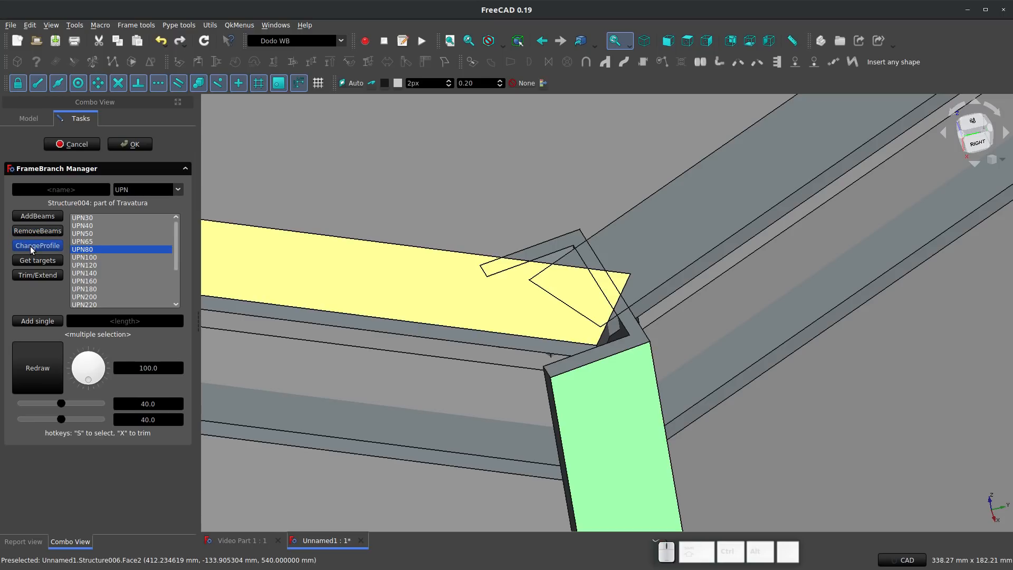
left_click(30, 245)
left_click(90, 281)
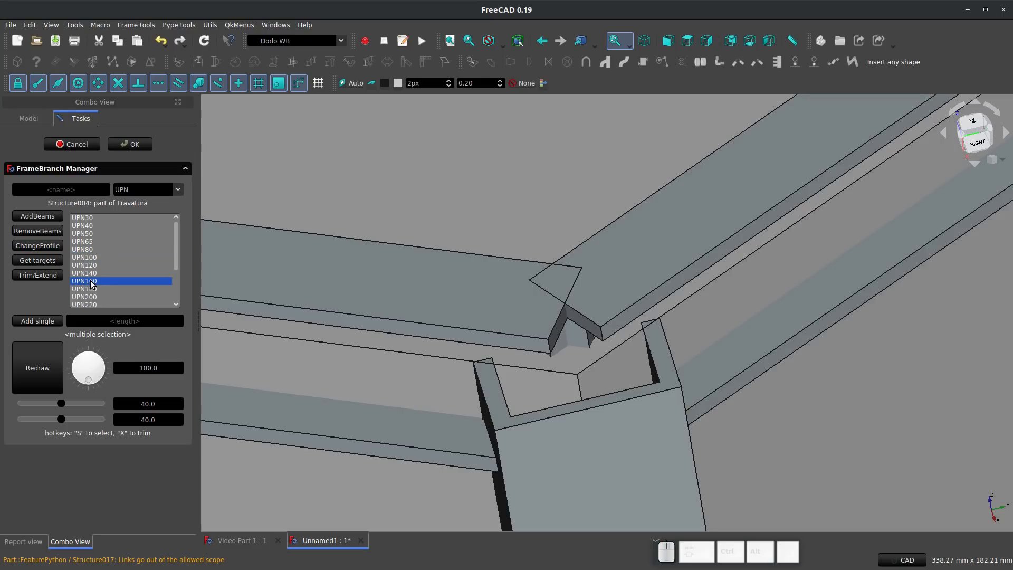
left_click(43, 245)
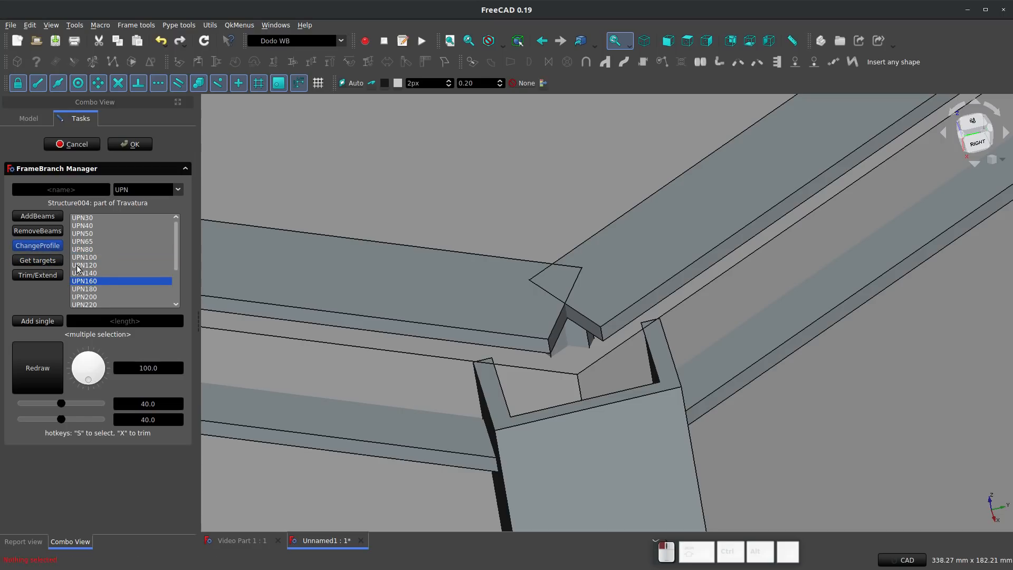
left_click(543, 451)
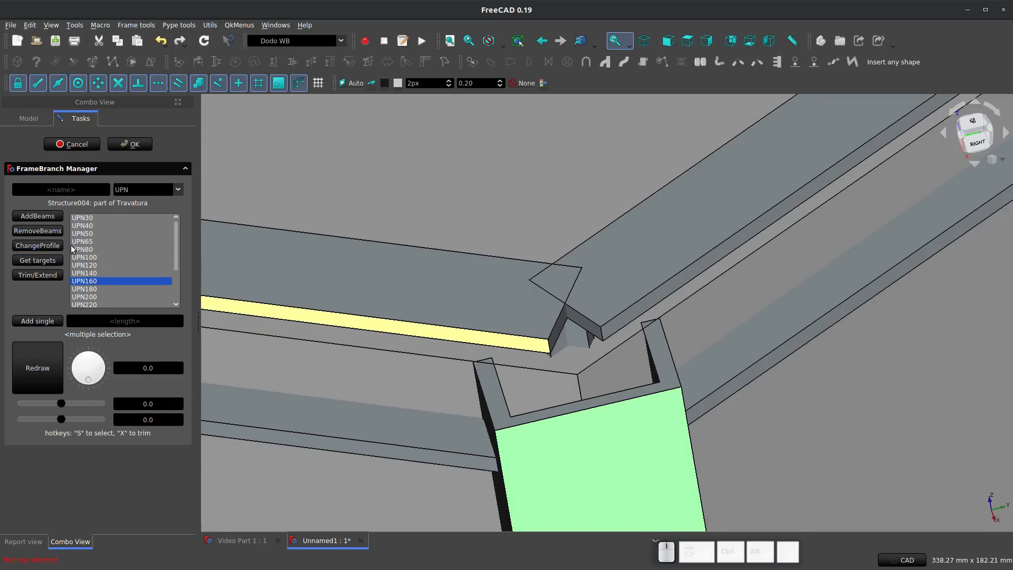
Apply the UPN160 profile to the frame with the 100-degree vertical corner beam selected
left_click(53, 245)
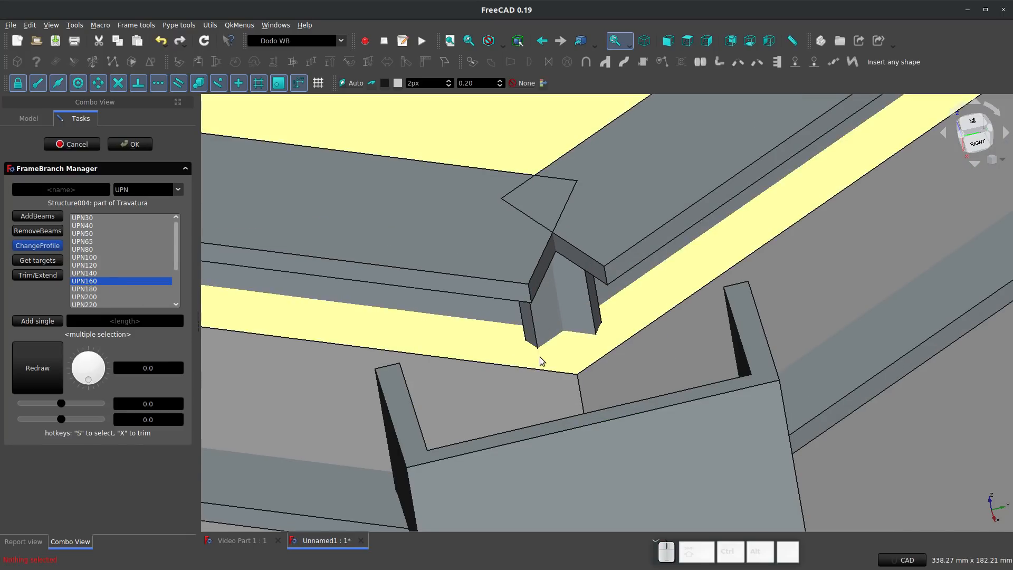
scroll(543, 356, "down", 5)
scroll(544, 362, "up", 3)
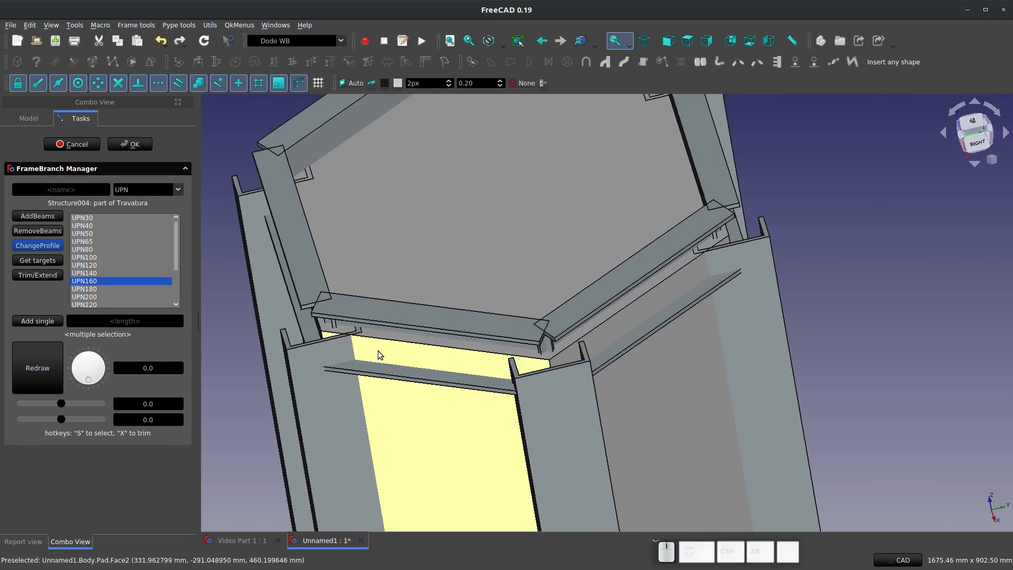
scroll(378, 350, "up", 4)
scroll(249, 298, "down", 5)
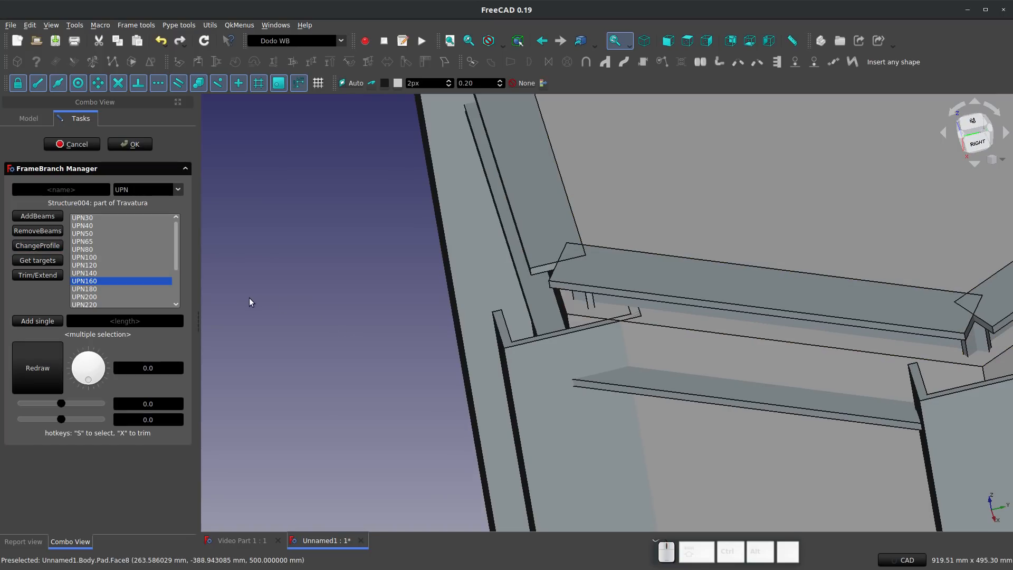
scroll(308, 313, "up", 3)
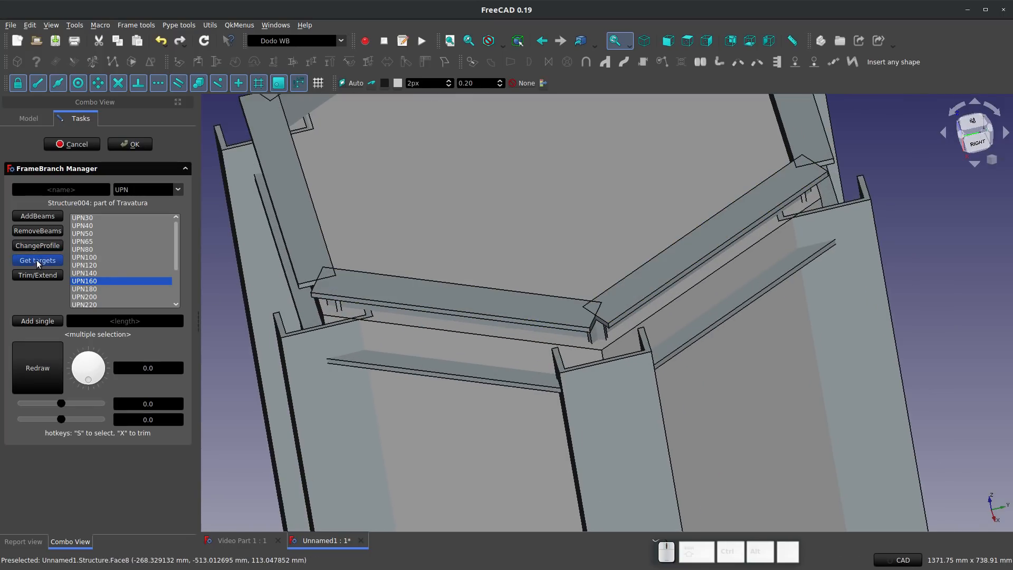
Change the frame's beam profile to UPN180 through the top beam that adjoins the 100-degree vertical corner
left_click(94, 289)
left_click(36, 245)
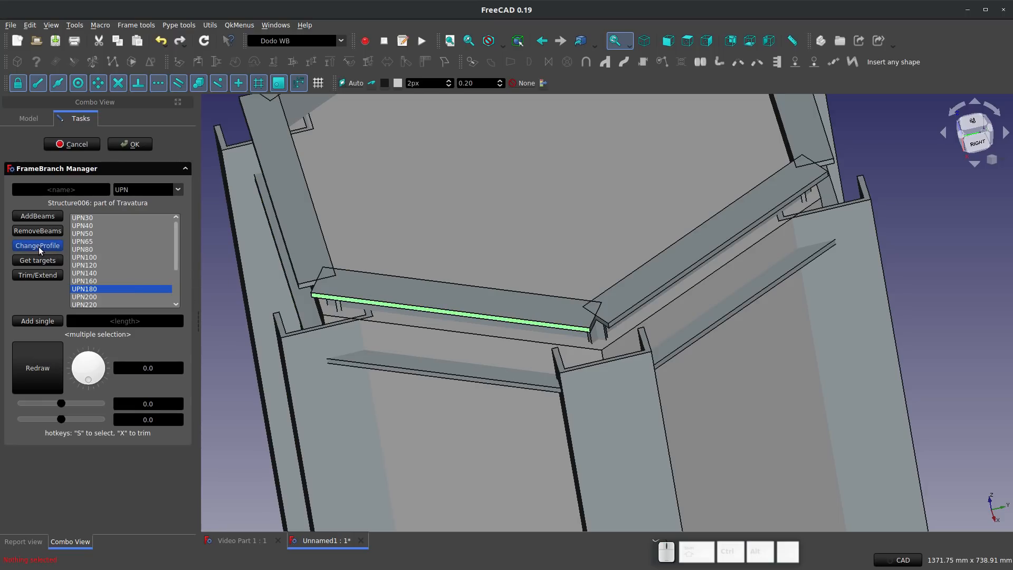
scroll(543, 369, "up", 5)
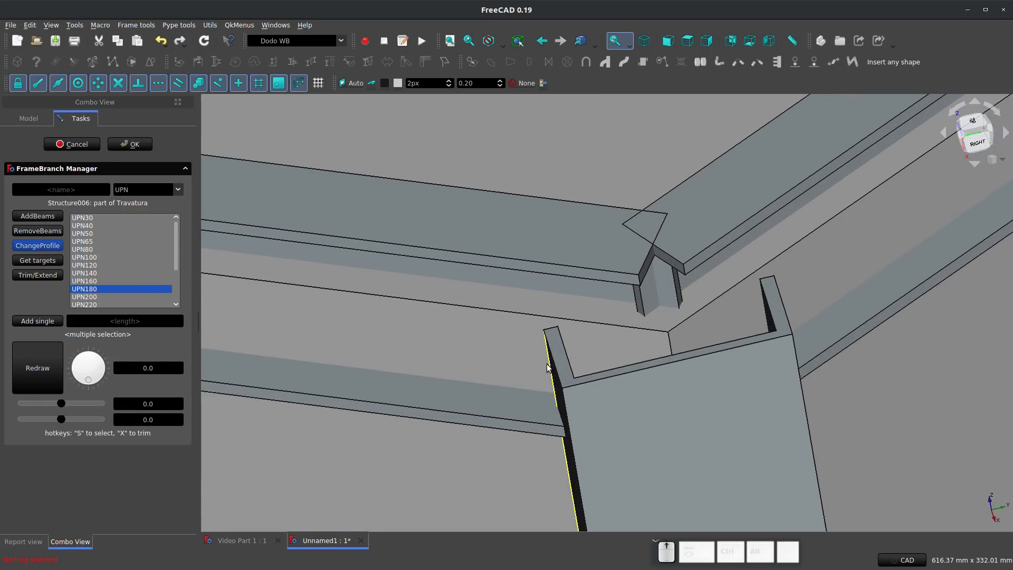
scroll(678, 271, "down", 6)
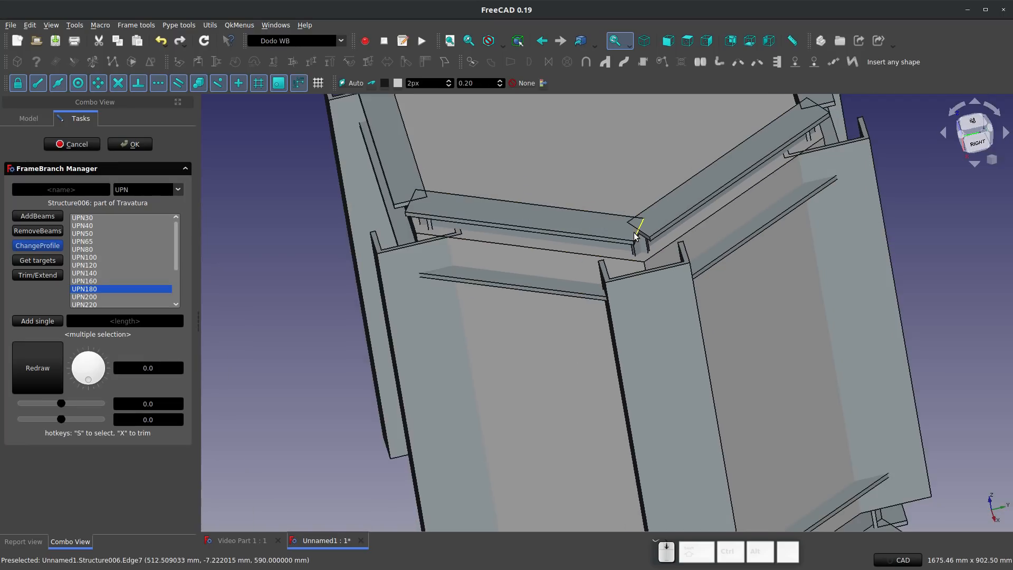
Examine from above how the UPN180 top beams overlap each other and the vertical beams at the hexagon's corners
middle_click_drag(679, 270, 650, 282)
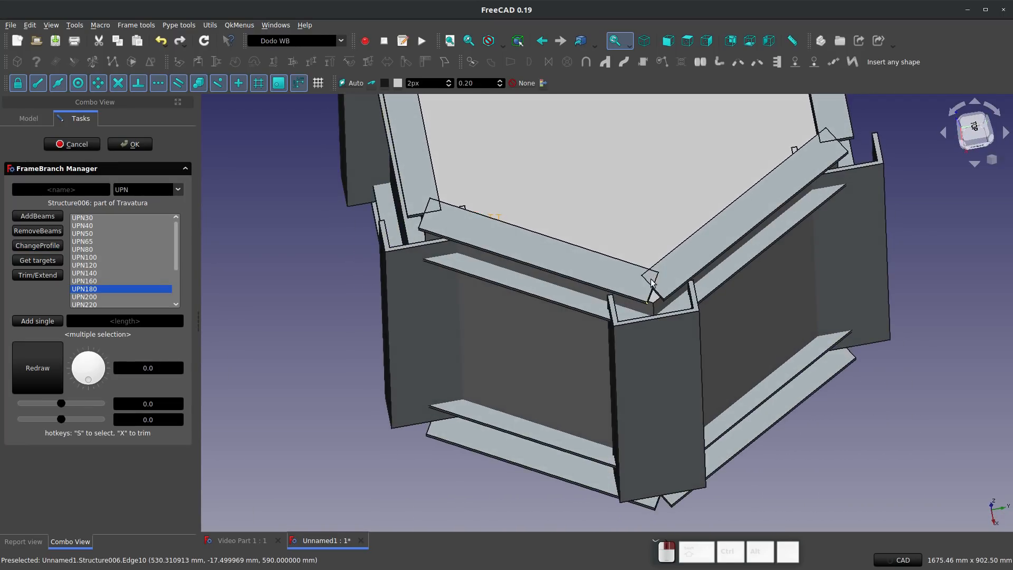
middle_click_drag(387, 323, 440, 360)
scroll(440, 360, "down", 1)
scroll(358, 182, "up", 3)
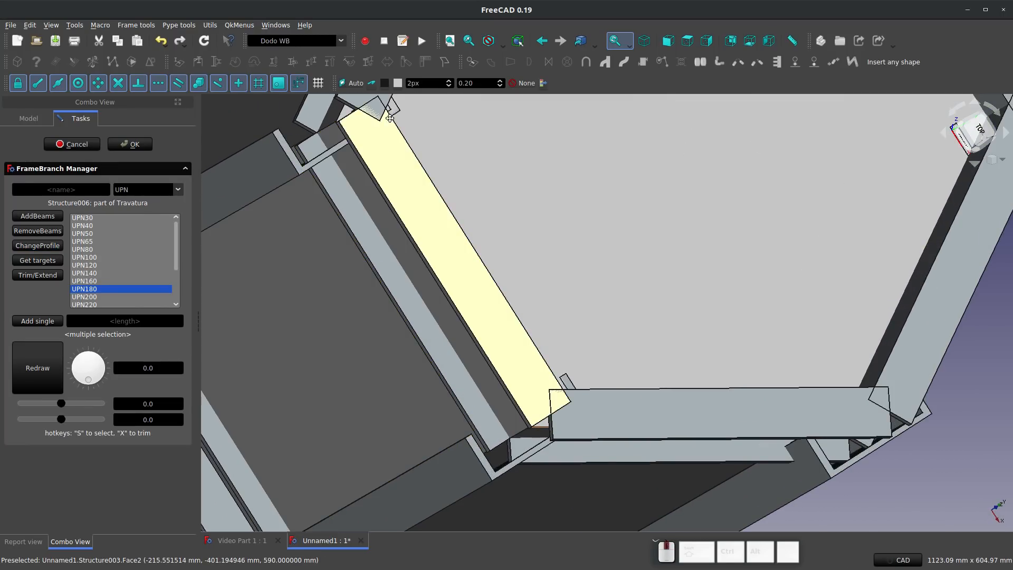
middle_click_drag(391, 130, 236, 233)
scroll(240, 234, "down", 4)
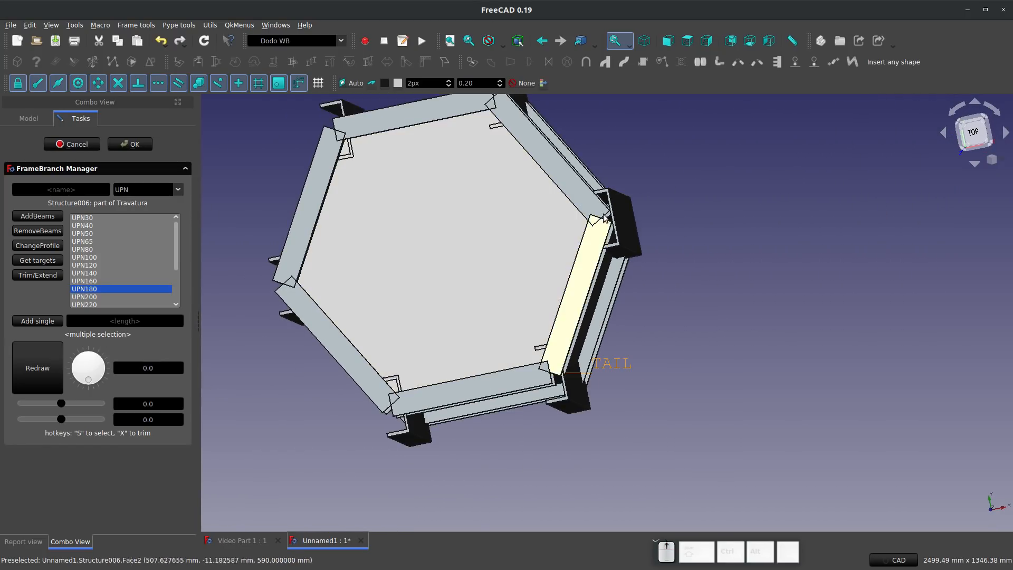
scroll(610, 213, "up", 7)
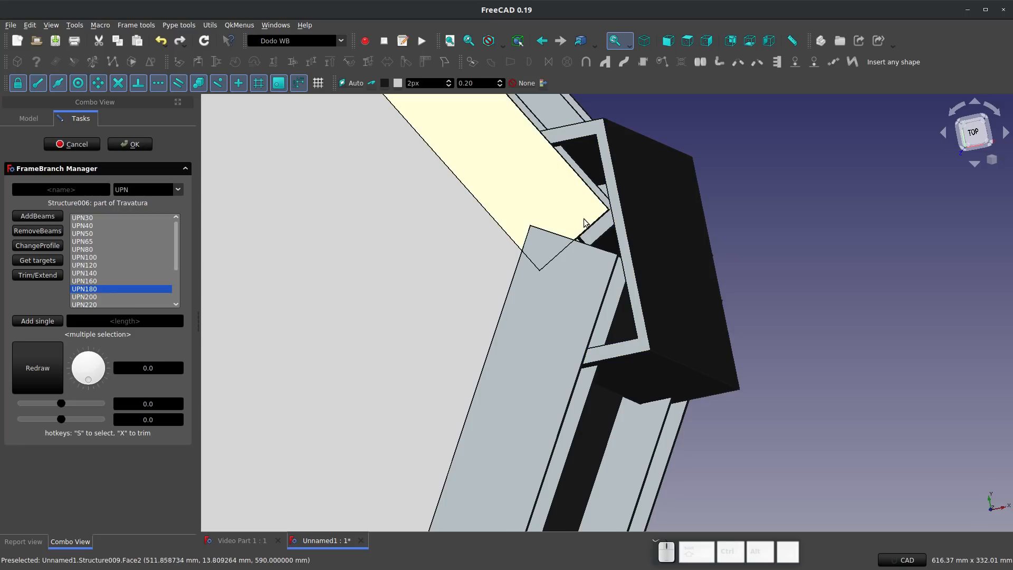
scroll(551, 312, "up", 1)
middle_click_drag(551, 312, 528, 279)
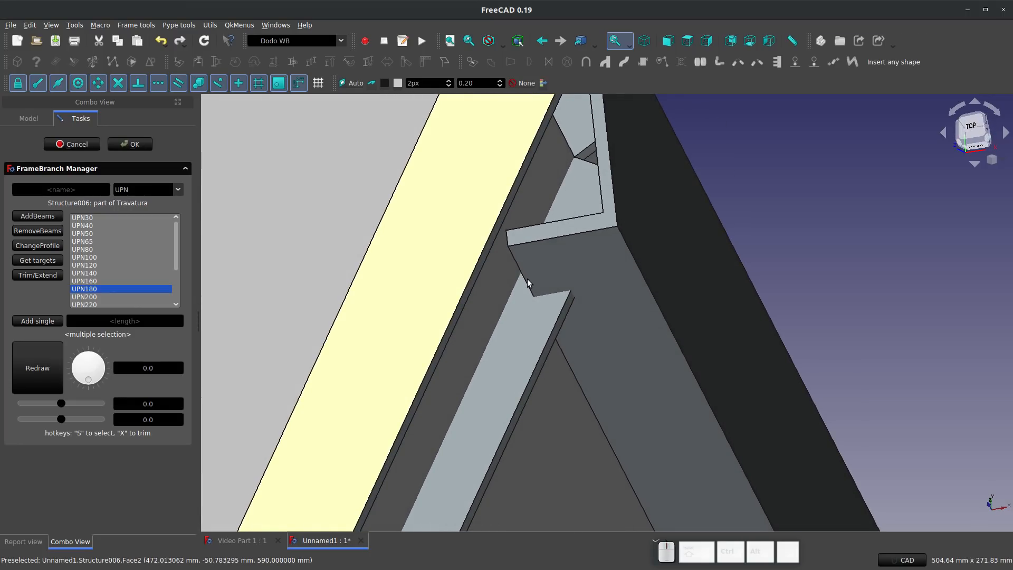
Check the front corner joints and the whole UPN180 frame from an oblique front view
scroll(528, 282, "down", 8)
middle_click_drag(374, 358, 364, 274)
scroll(501, 255, "up", 6)
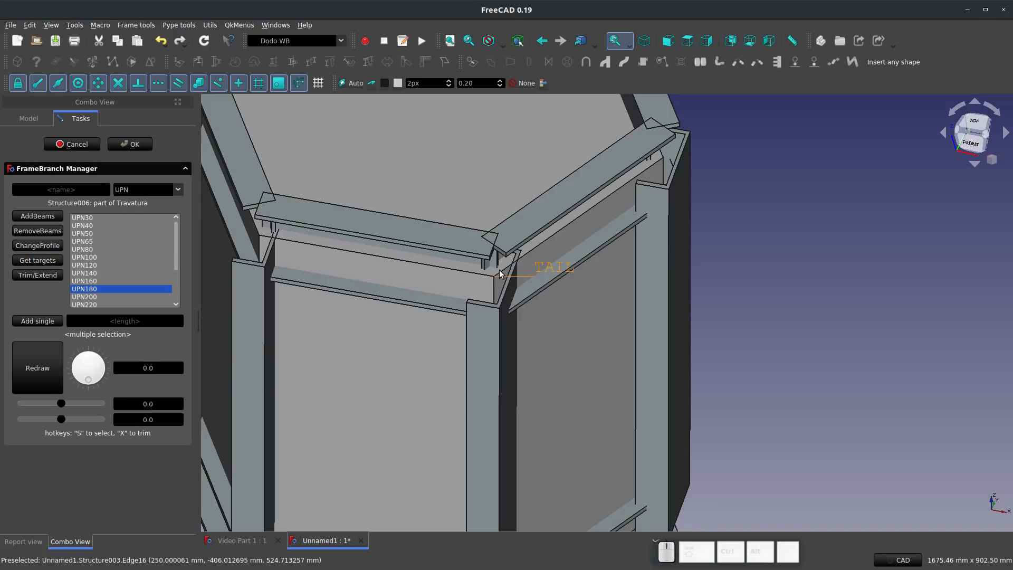
scroll(499, 270, "down", 6)
middle_click_drag(461, 289, 544, 145)
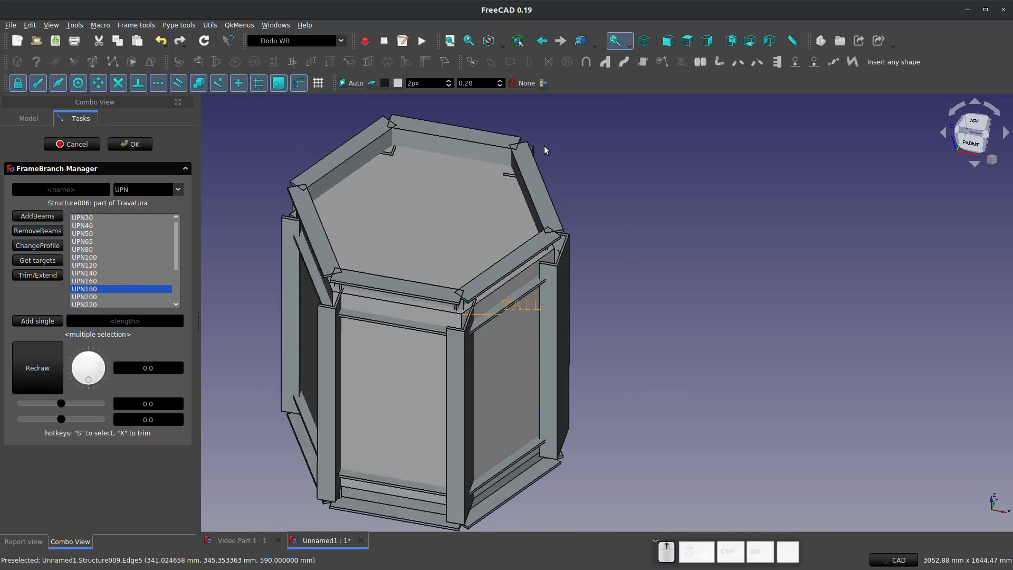
scroll(544, 146, "up", 1)
scroll(698, 326, "down", 2)
scroll(363, 366, "up", 2)
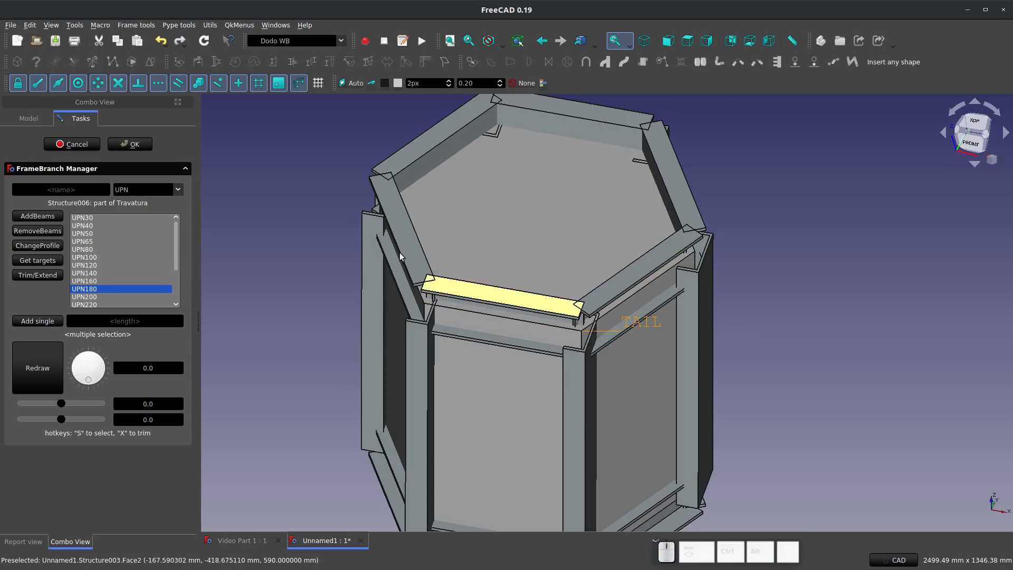
scroll(421, 285, "up", 3)
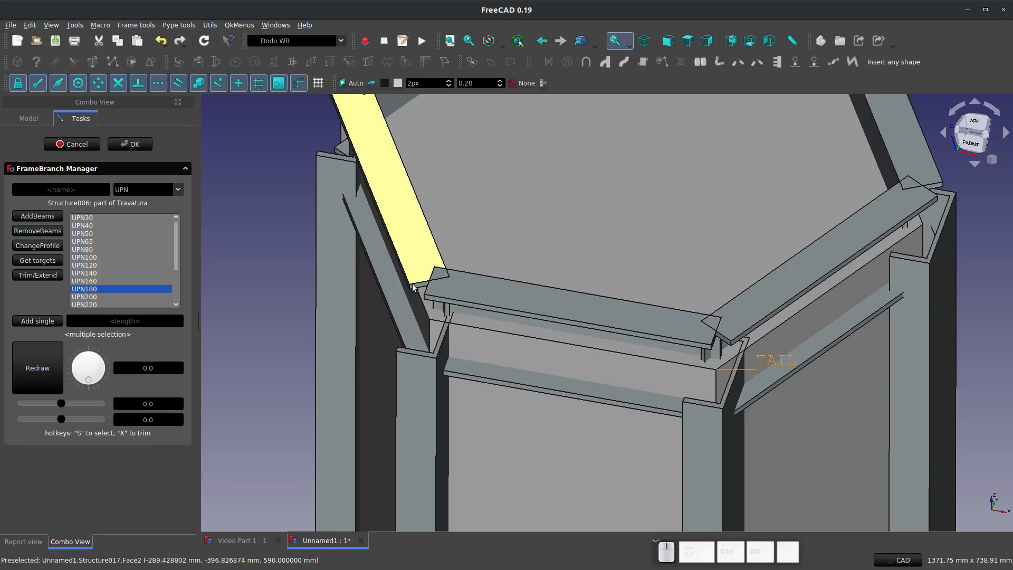
Change the frame's beam profile from the UPN family to HEA260 through one of its top beams
left_click(251, 265)
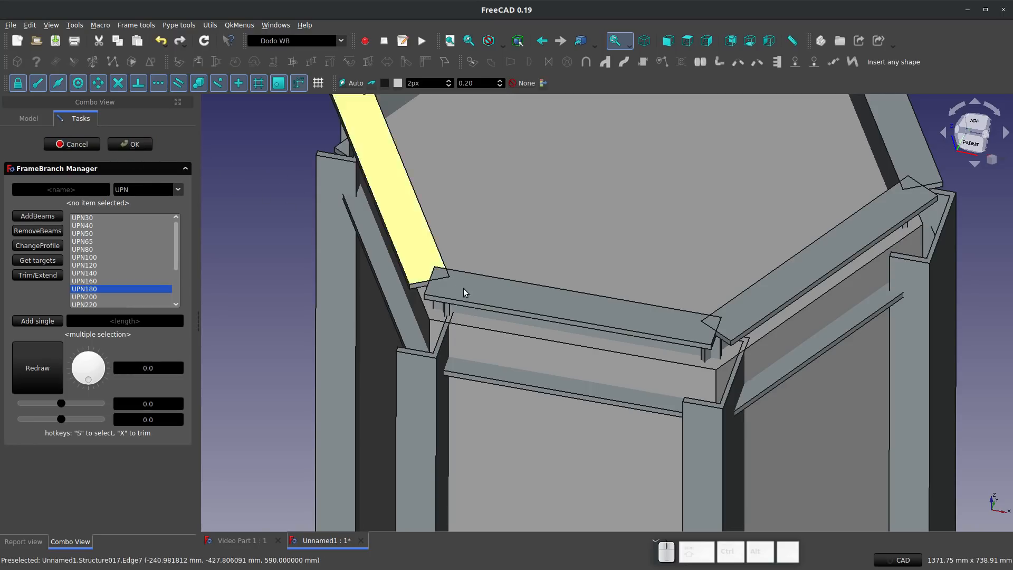
scroll(123, 268, "down", 2)
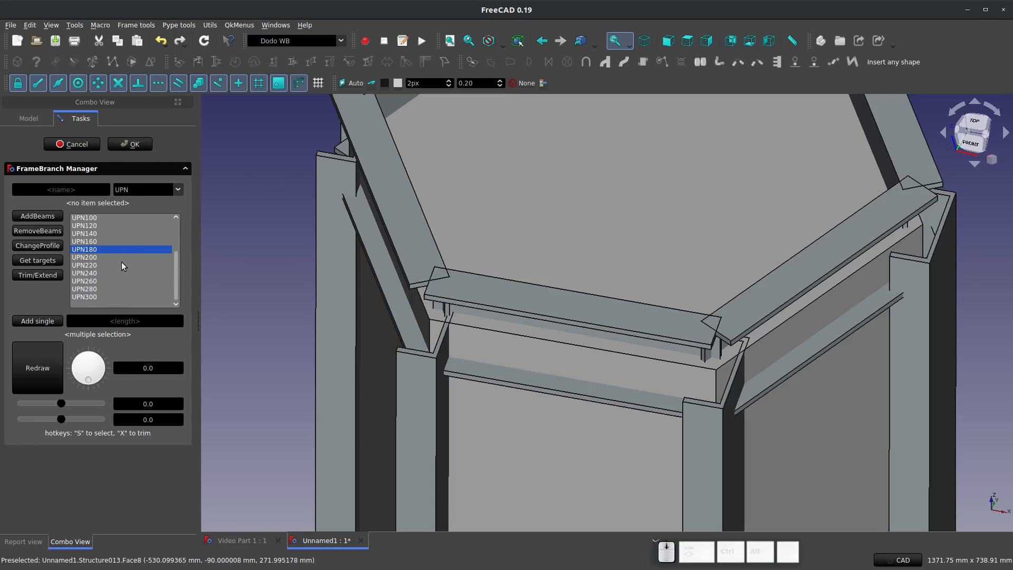
left_click(174, 190)
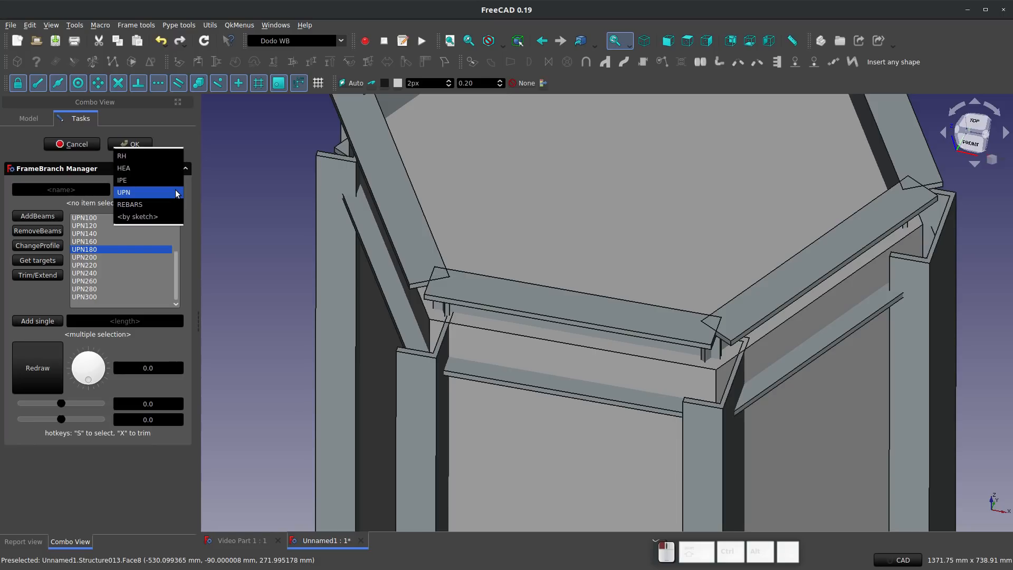
left_click(151, 169)
left_click(82, 242)
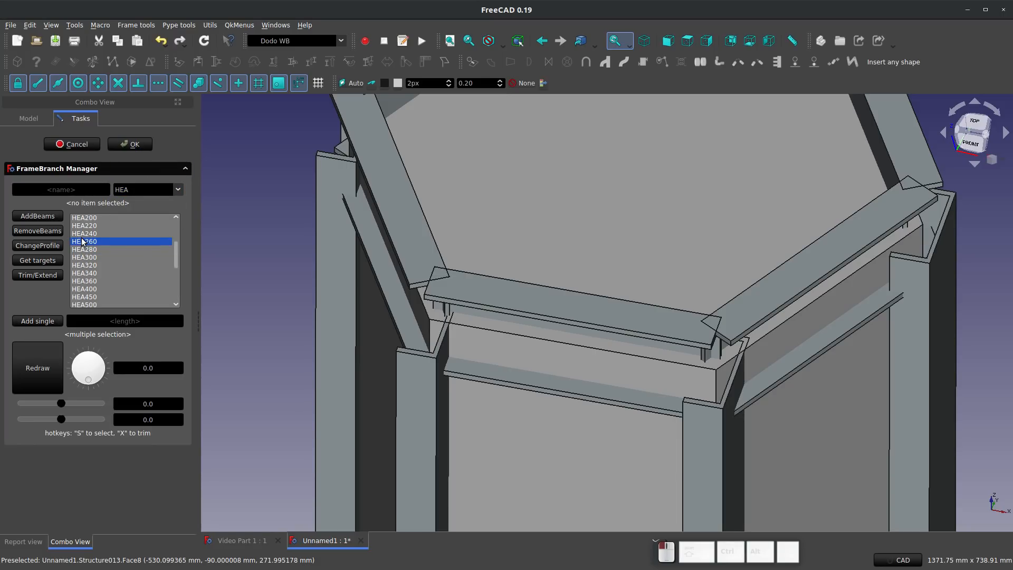
left_click(403, 252)
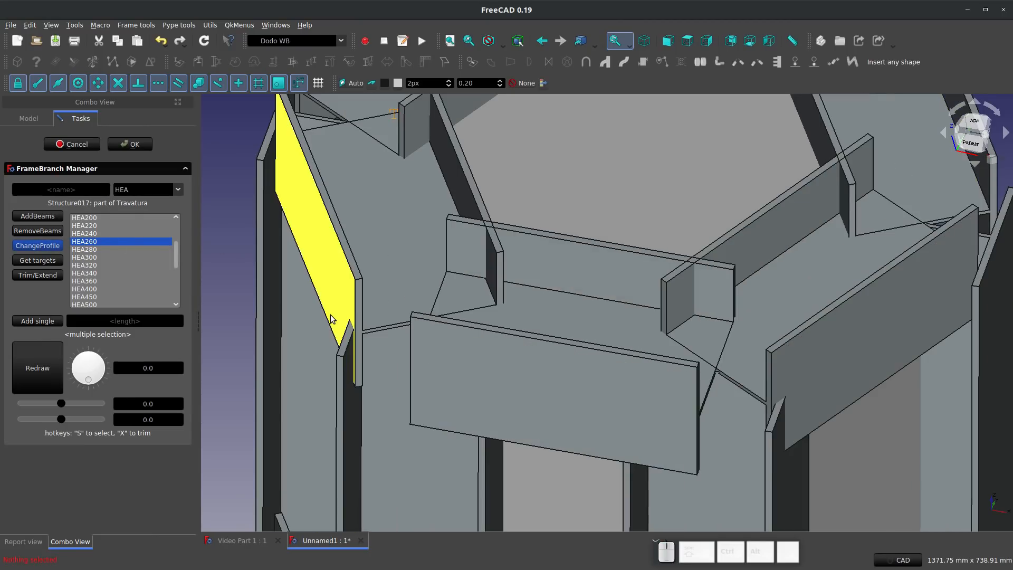
scroll(520, 348, "down", 2)
scroll(701, 362, "up", 3)
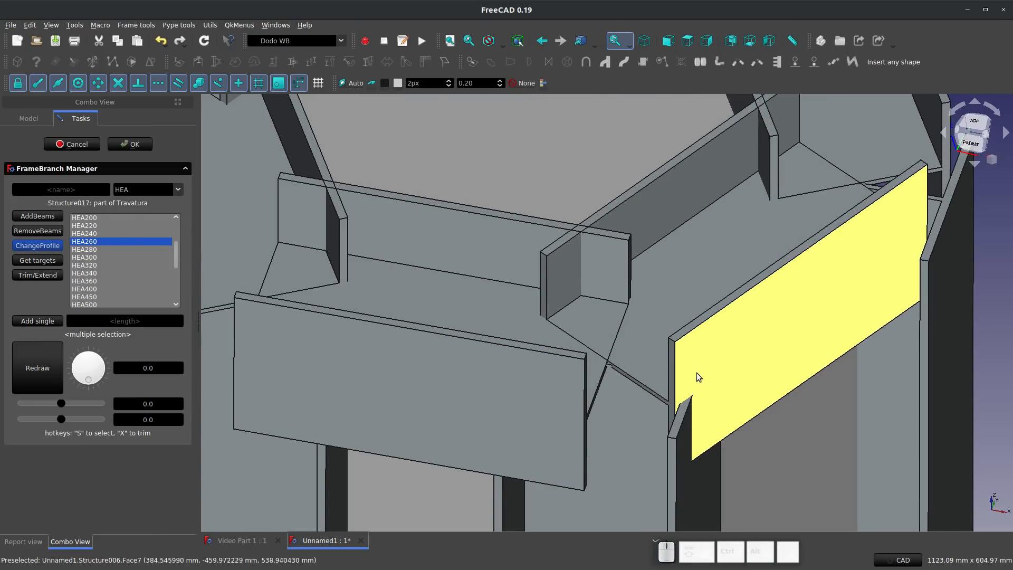
middle_click_drag(696, 372, 733, 348)
middle_click_drag(759, 331, 733, 378)
Change the frame's beam profile to the REBARS family, size d10, through the front top beam
left_click(179, 185)
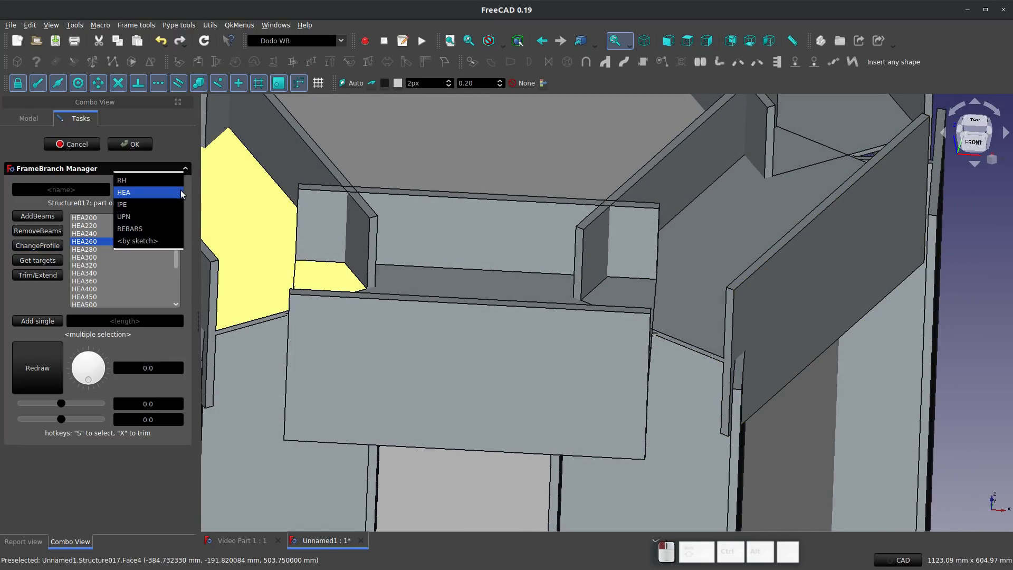
left_click(163, 228)
left_click(92, 226)
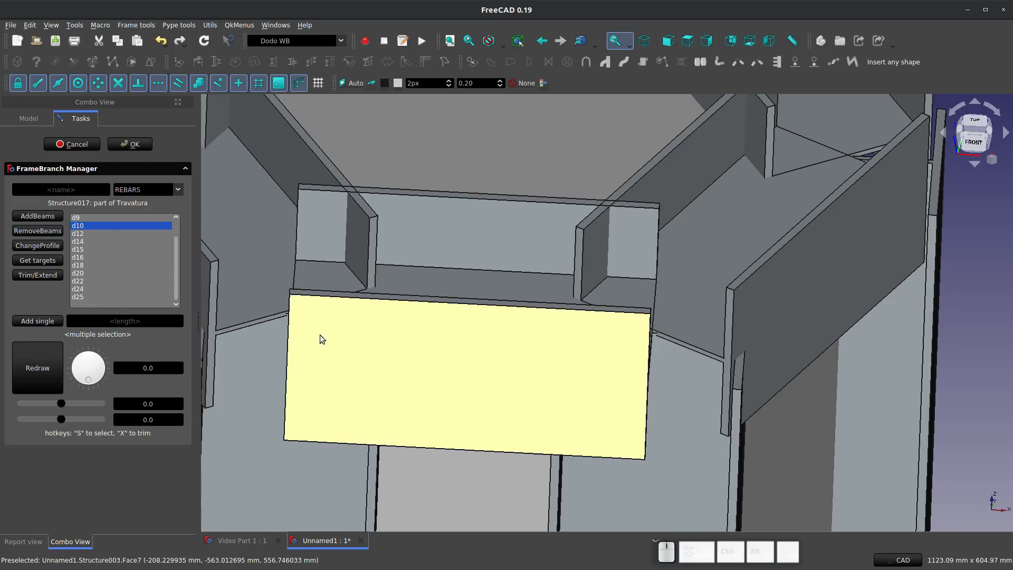
left_click(320, 335)
left_click(52, 246)
scroll(484, 328, "up", 3)
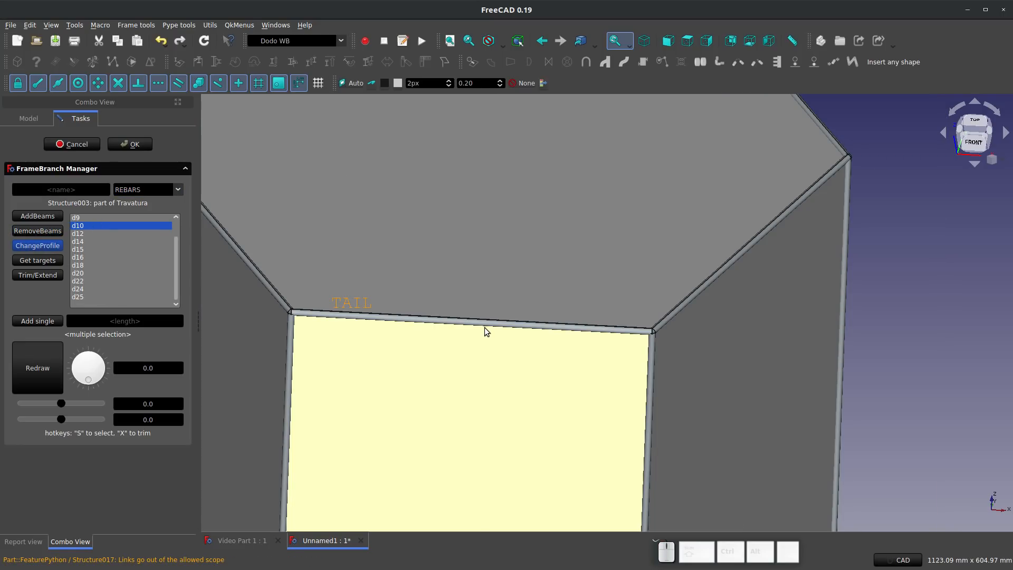
Inspect how the d10 rebars meet at the top front corner and follow the prism's edges
scroll(370, 316, "up", 3)
scroll(390, 312, "up", 3)
scroll(354, 299, "up", 3)
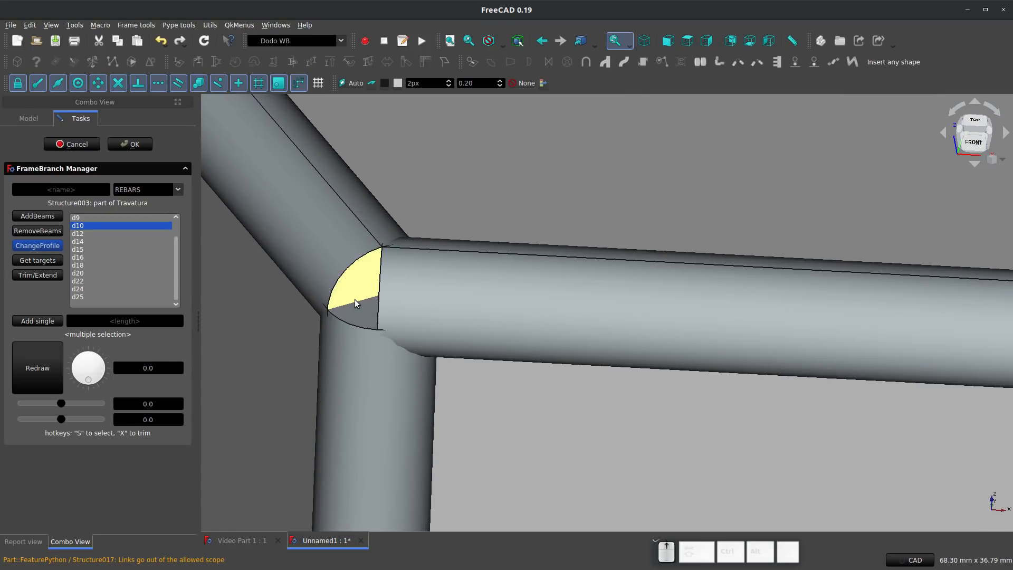
scroll(355, 293, "up", 6)
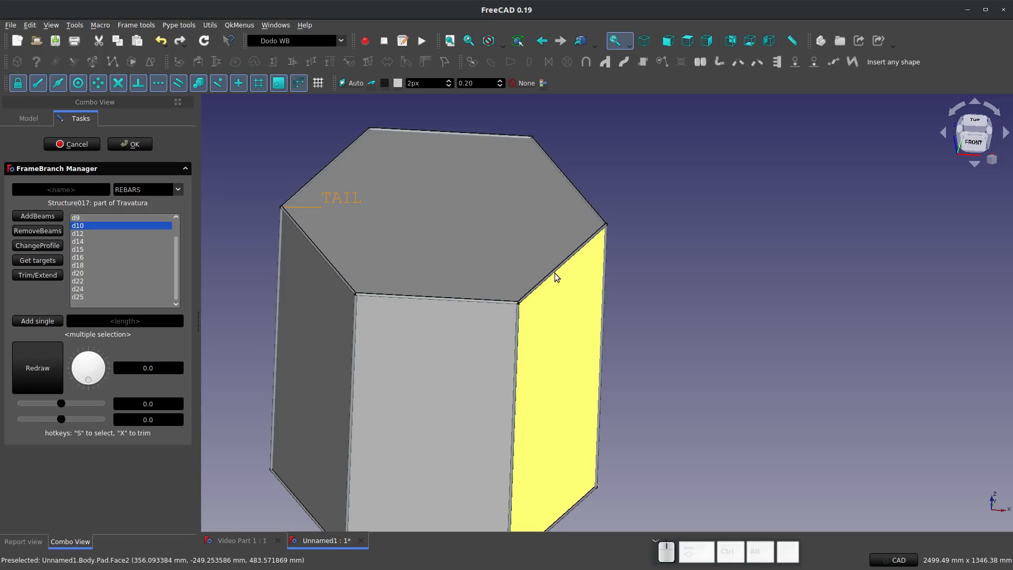
scroll(493, 284, "up", 2)
scroll(548, 373, "down", 4)
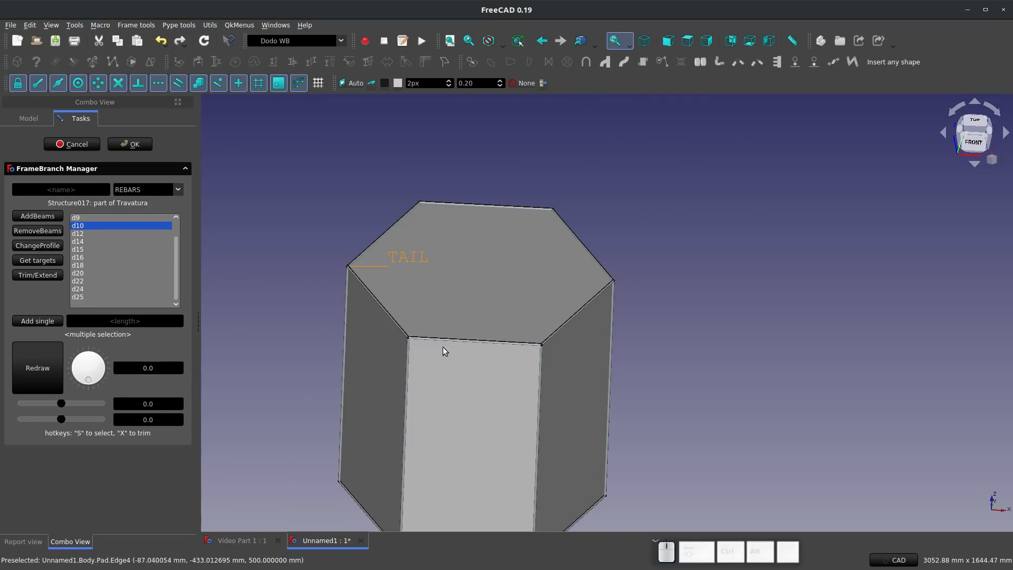
scroll(527, 326, "up", 3)
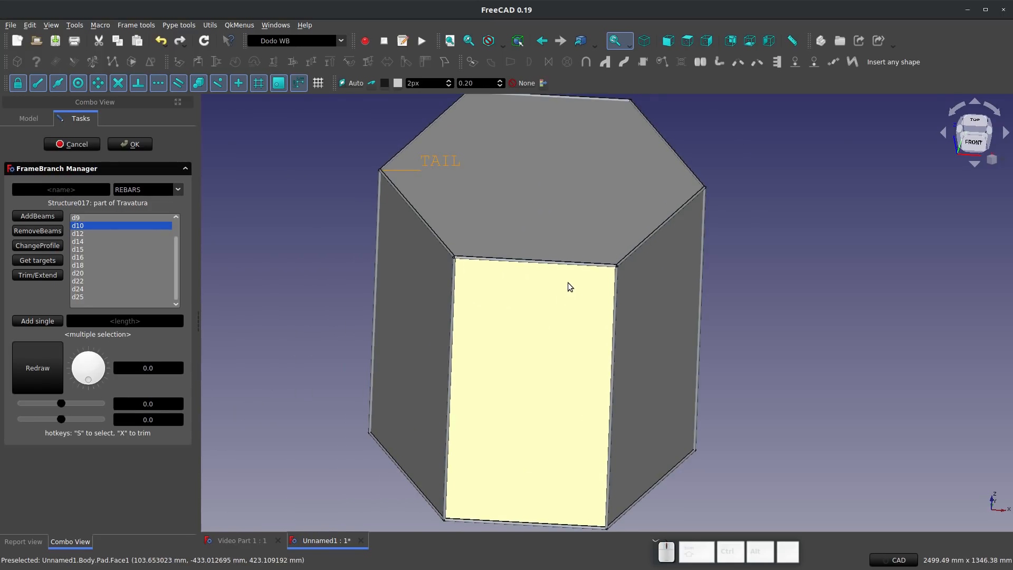
mouse_move(565, 273)
middle_mouse_down()
mouse_move(538, 251)
mouse_move(551, 279)
middle_mouse_up()
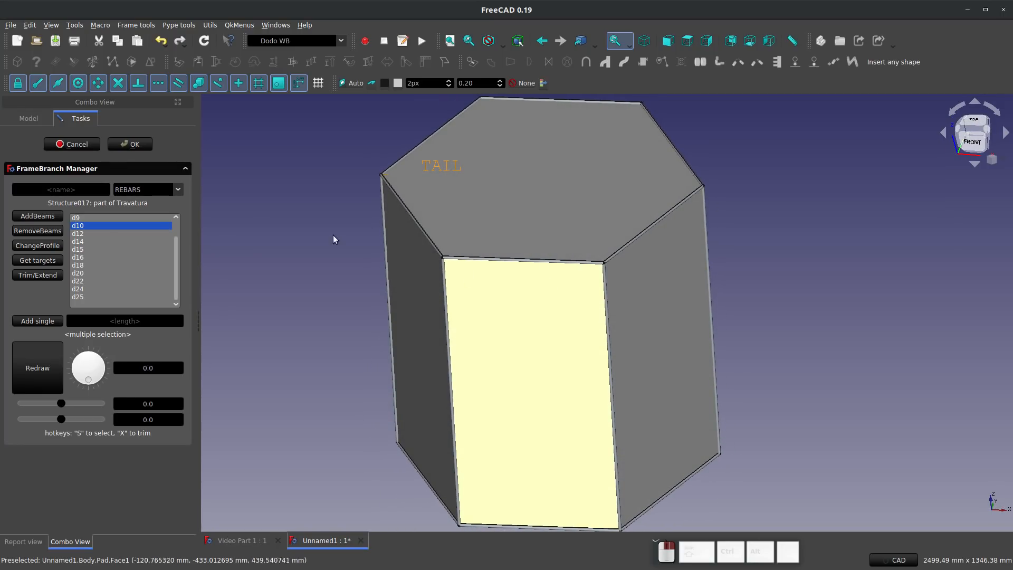
Close the frame branch manager, open the beams profile editor and widen its panel
left_click(72, 144)
scroll(427, 252, "up", 1)
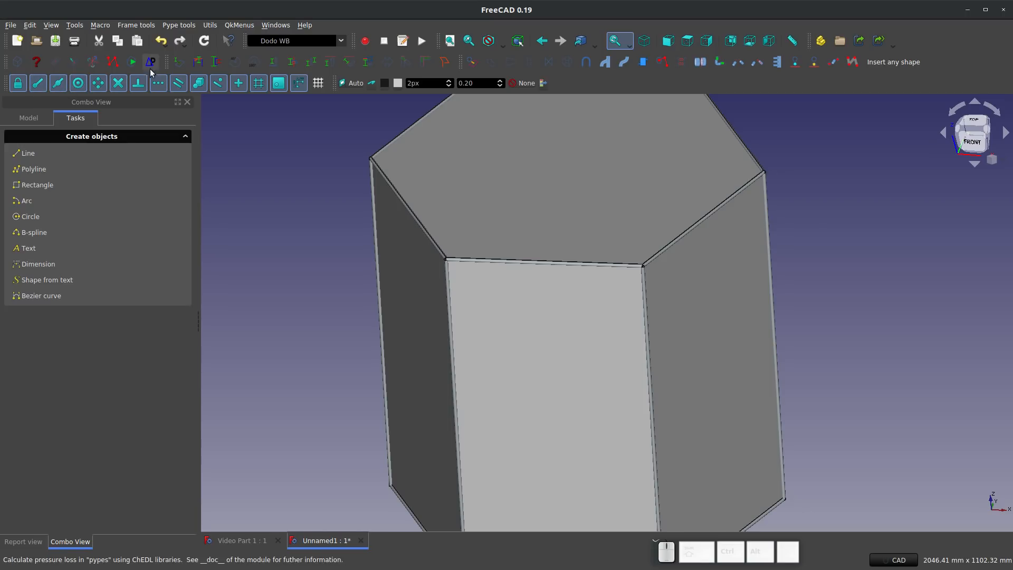
left_click(214, 64)
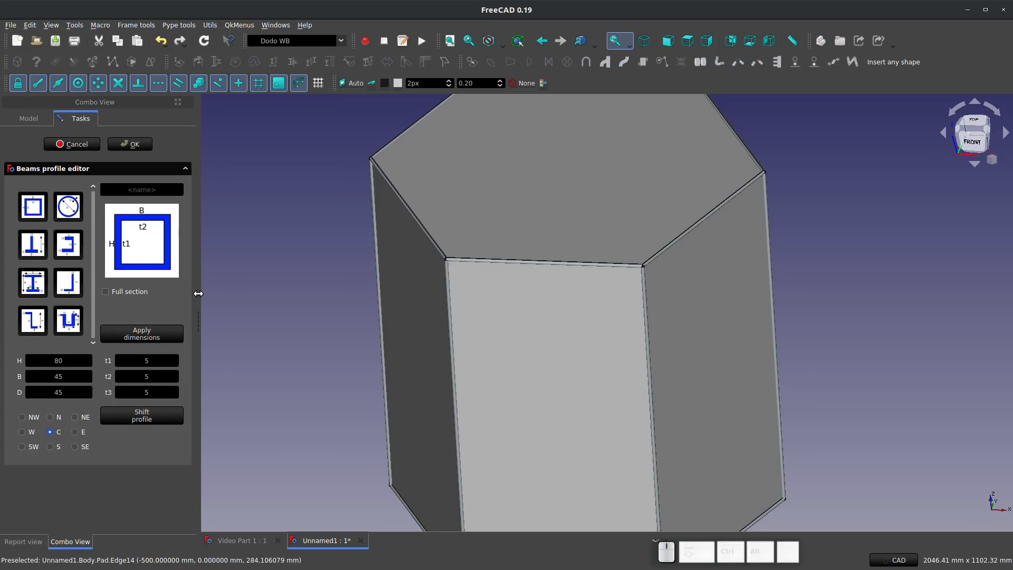
left_click_drag(198, 293, 612, 302)
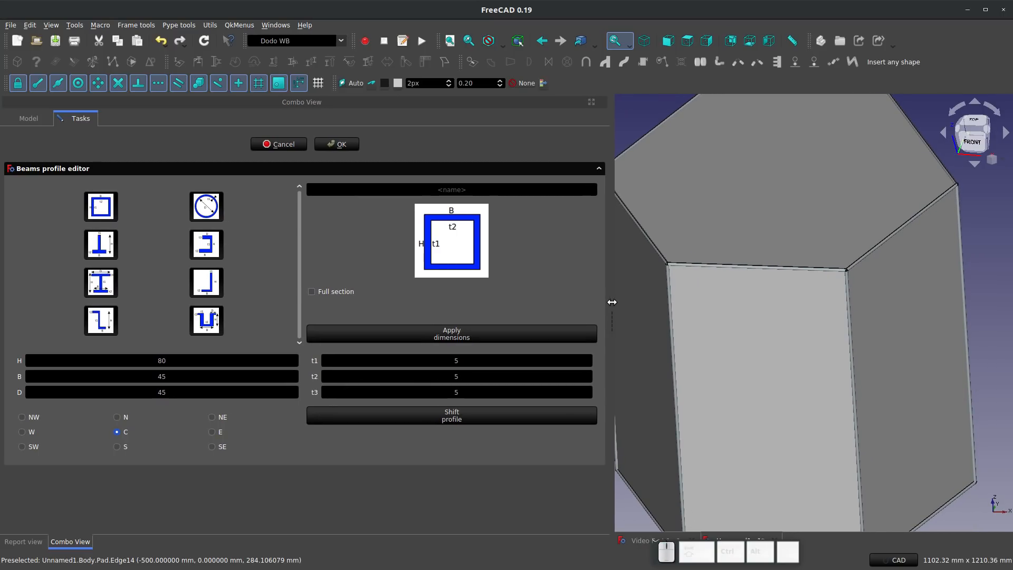
Preview the T, H, Z and omega section shapes in the beams profile editor
left_click(99, 246)
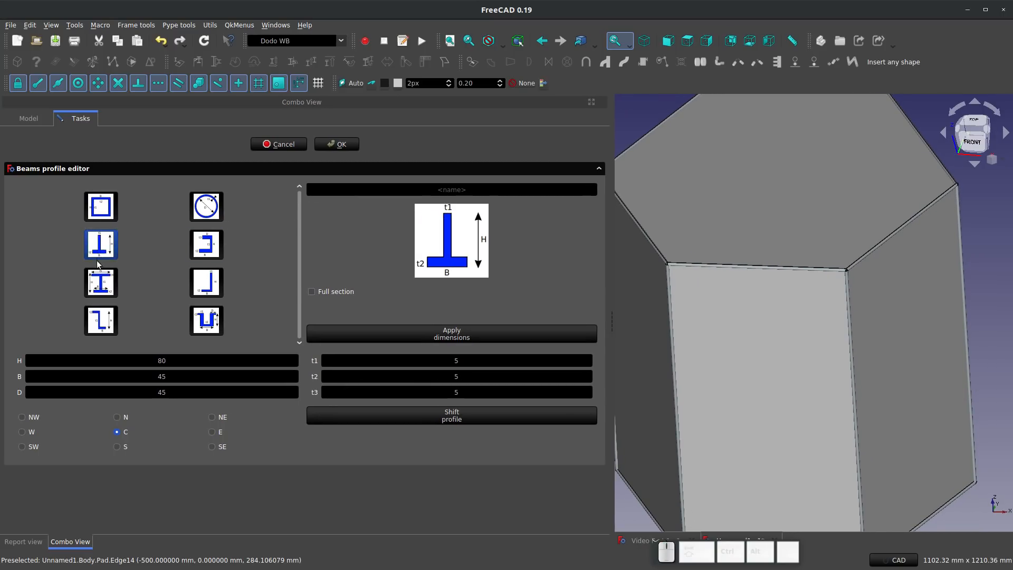
left_click(100, 290)
left_click(101, 320)
left_click(207, 320)
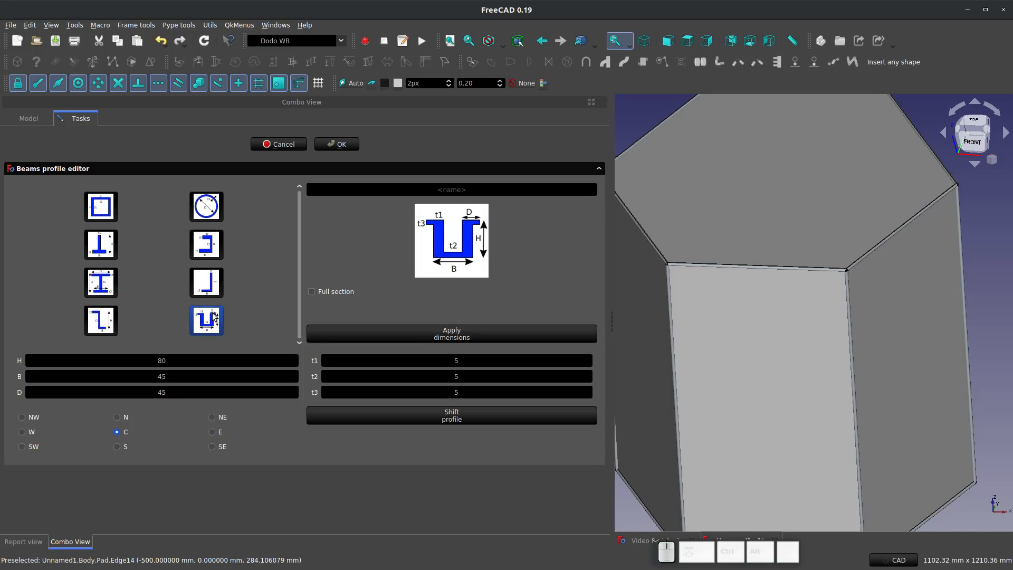
Preview the L and circular tube sections, and choose the omega section for the new profile
left_click(215, 286)
left_click(207, 213)
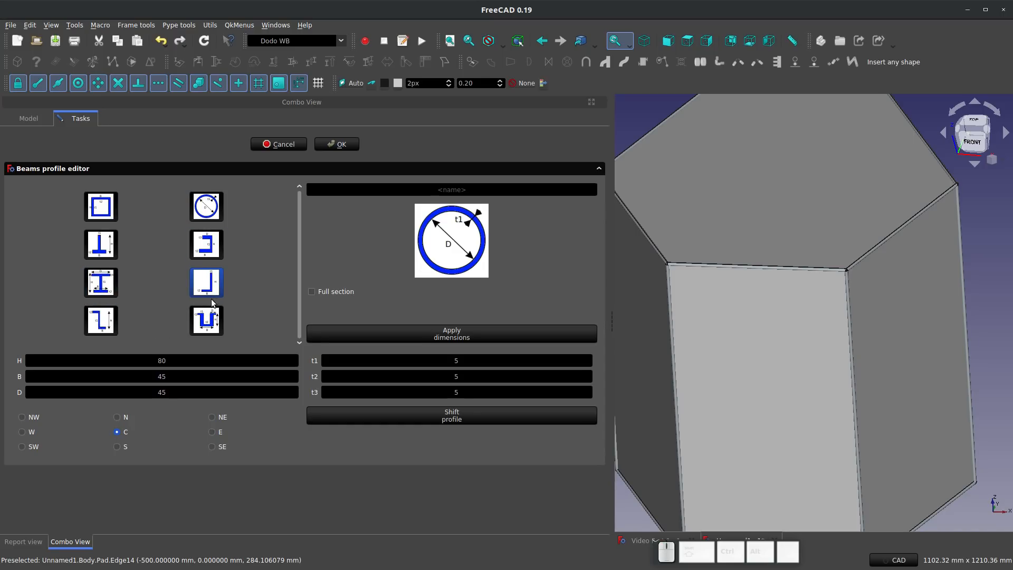
left_click(211, 320)
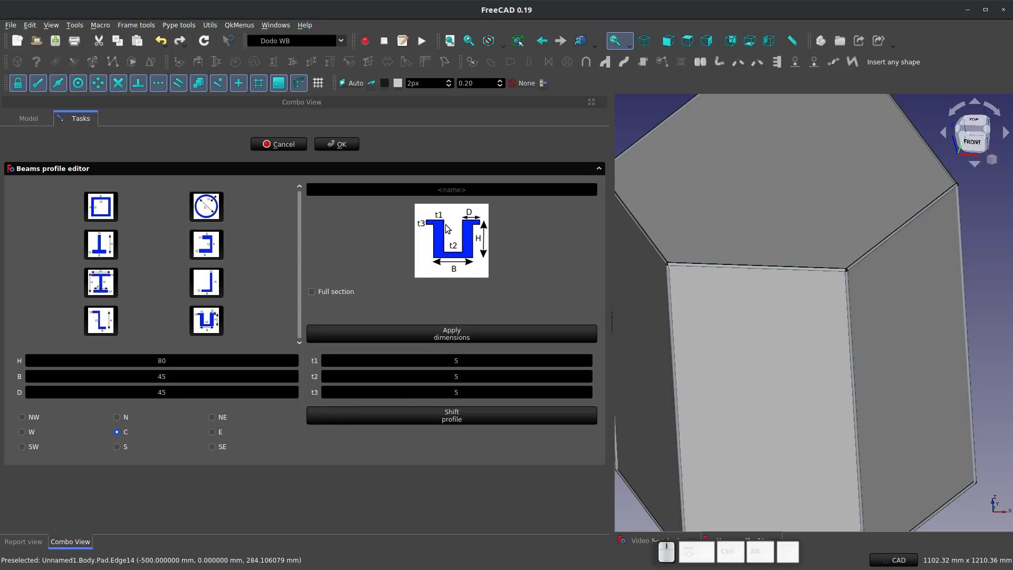
left_click(373, 338)
Set the omega section's dimensions to H 100, B 60 and D 75
left_click(159, 362)
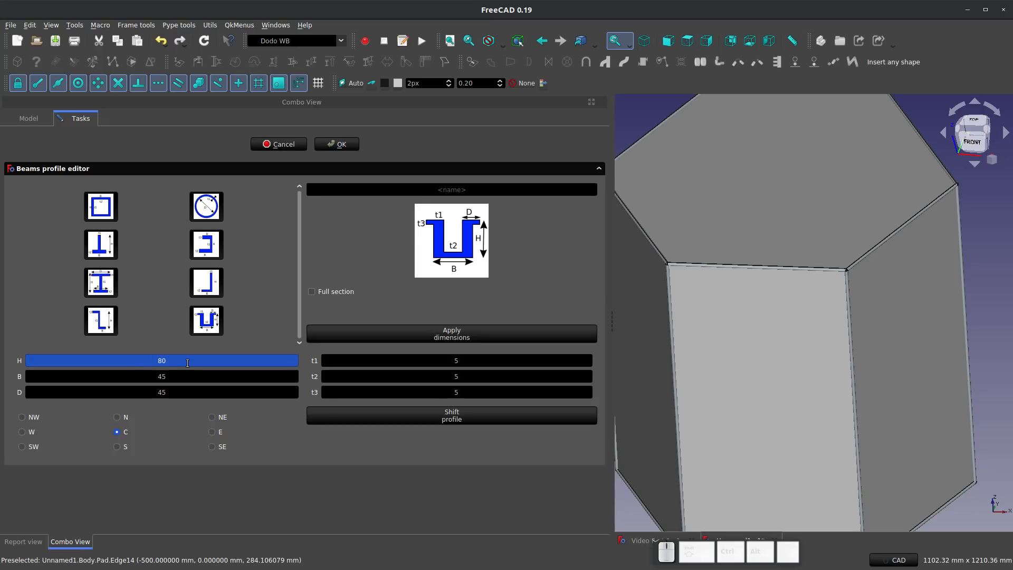
type("100")
left_click(163, 377)
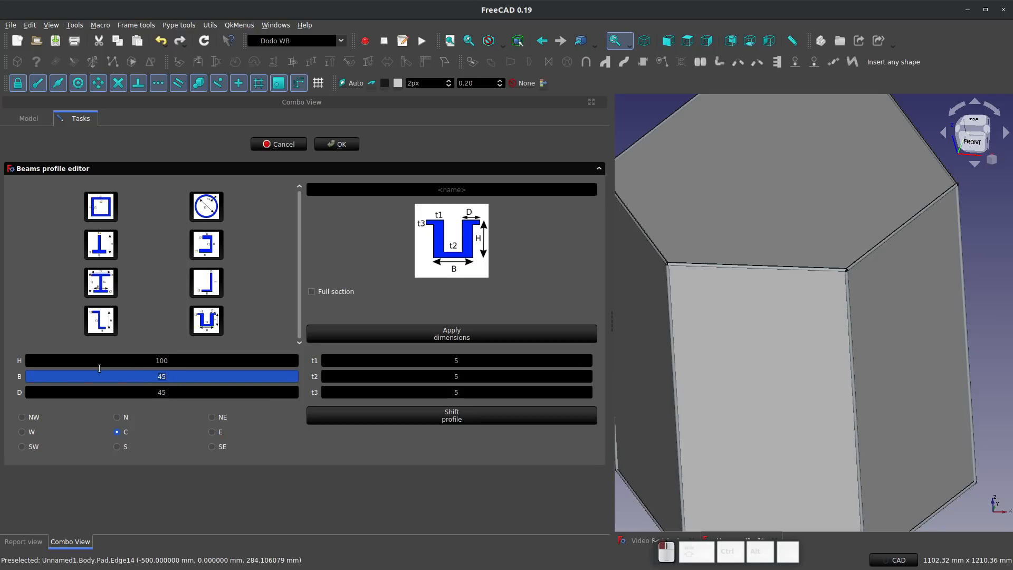
type("60")
left_click(183, 392)
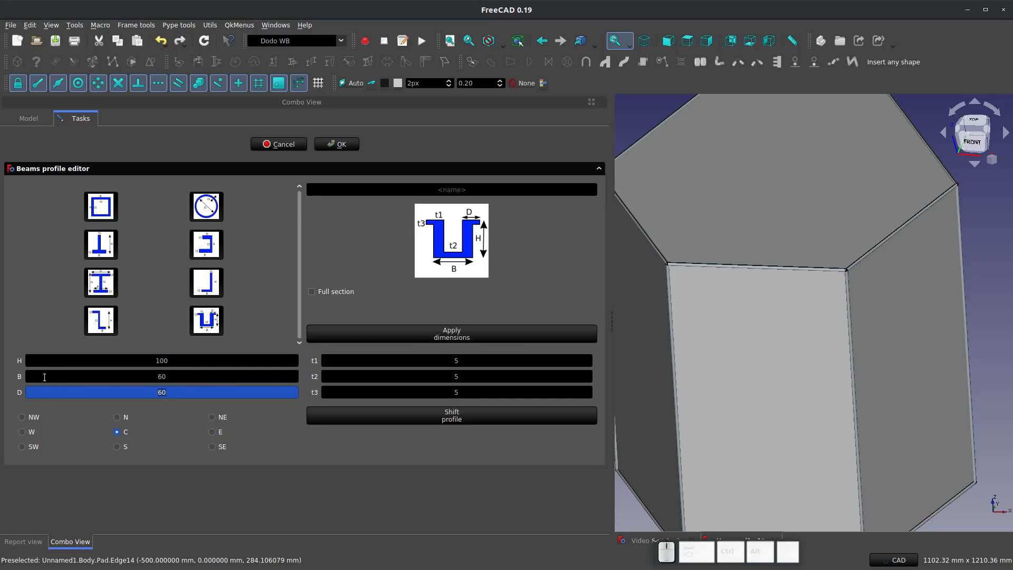
type("75")
Set the omega section's thicknesses to t1 10, t2 15 and t3 5
left_click(465, 360)
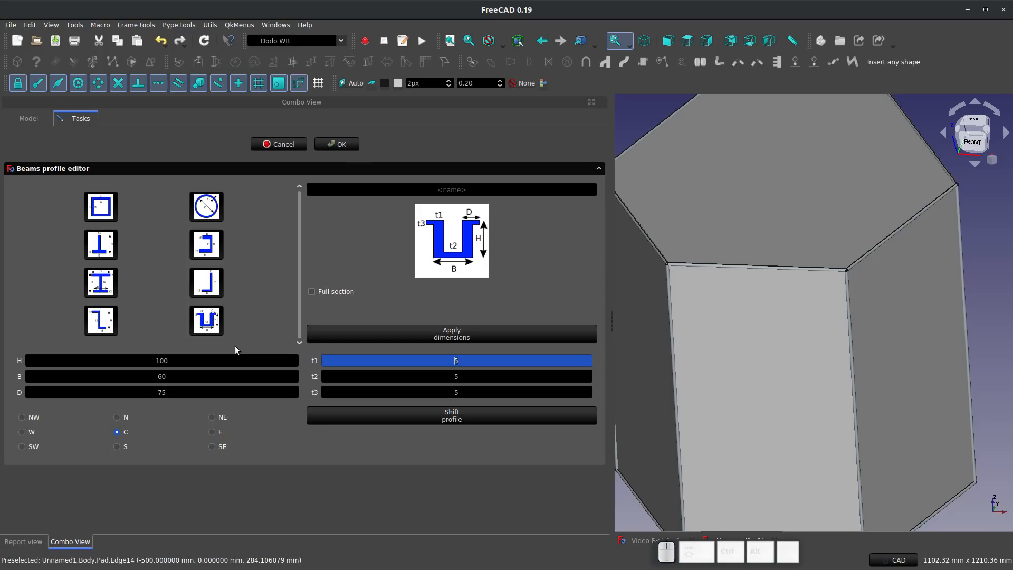
key("BackSpace")
type("10")
key("Tab")
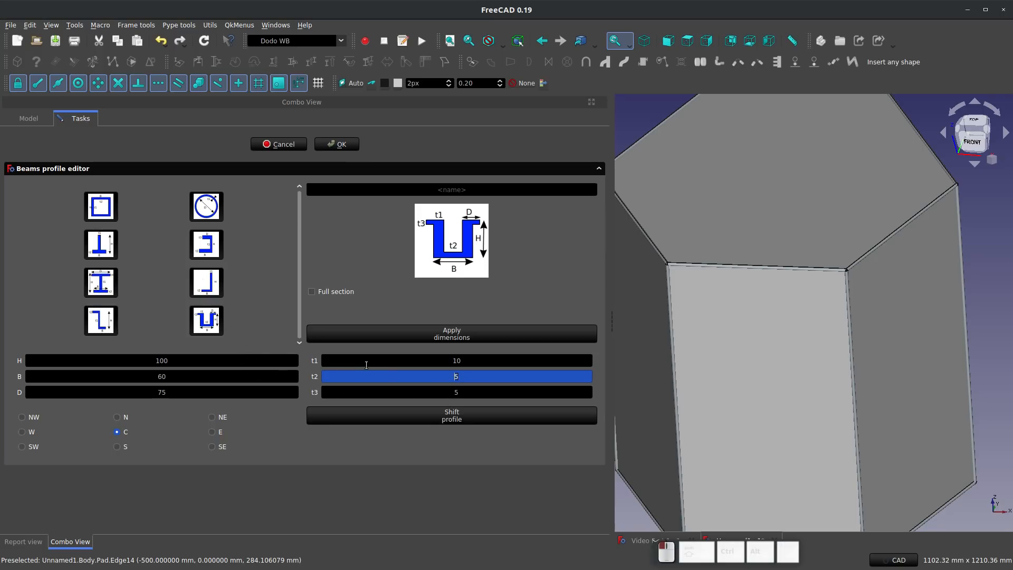
type("1")
left_click(469, 392)
key("Delete")
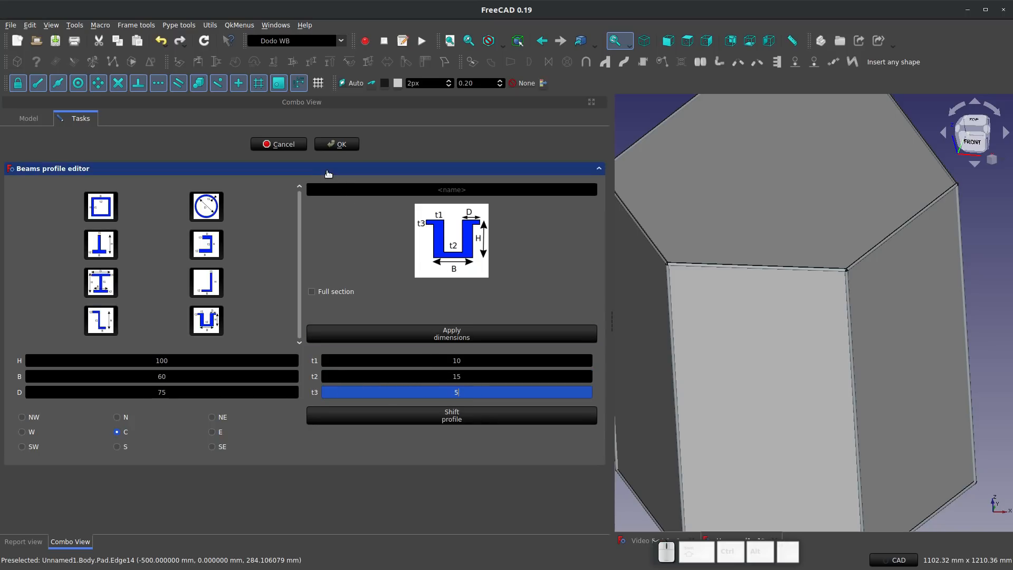
Create the omega profile under the name JOKO TEST, and close the profile editor with its panel narrowed
left_click(434, 188)
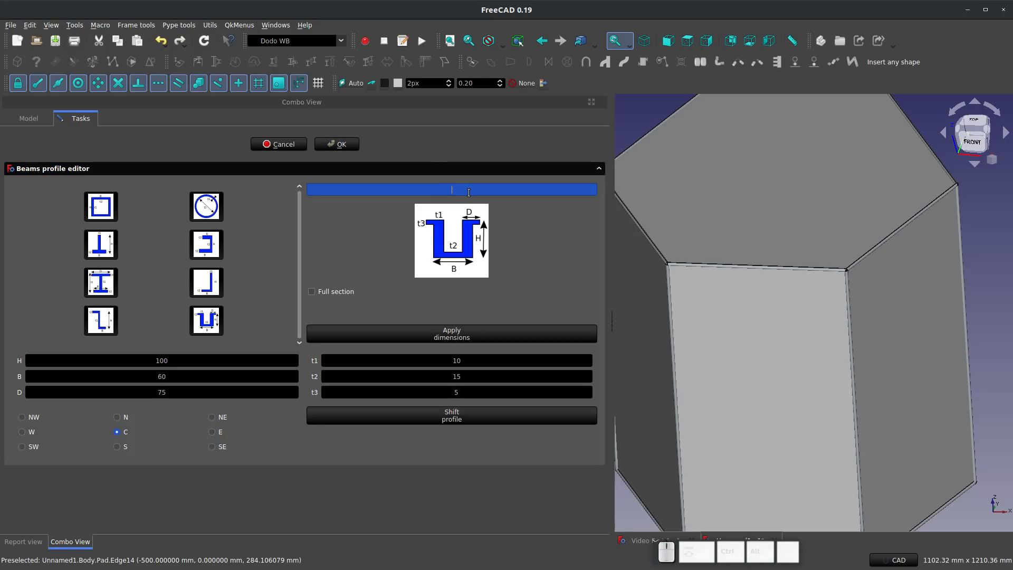
type("JOKO TEST")
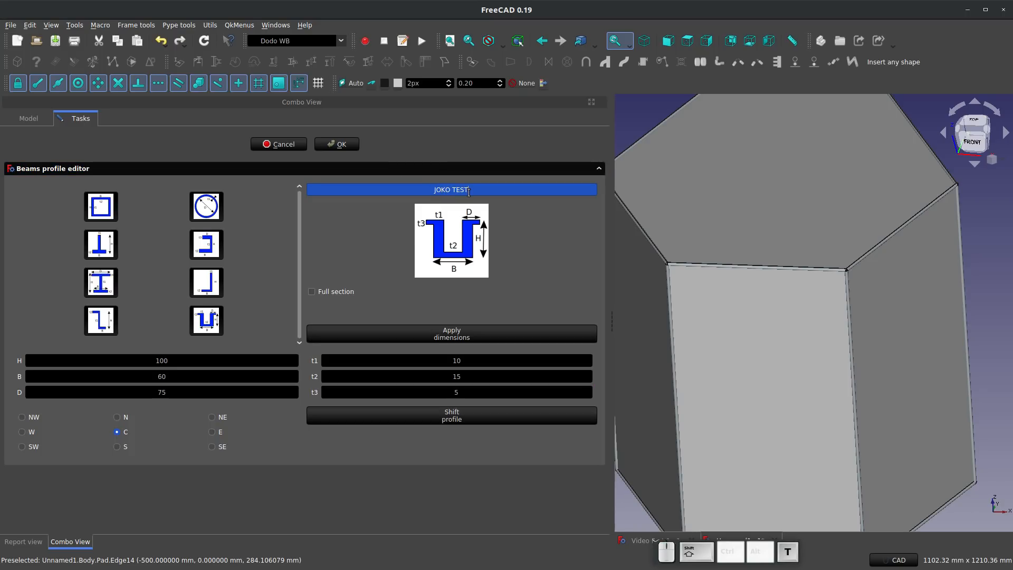
left_click(340, 148)
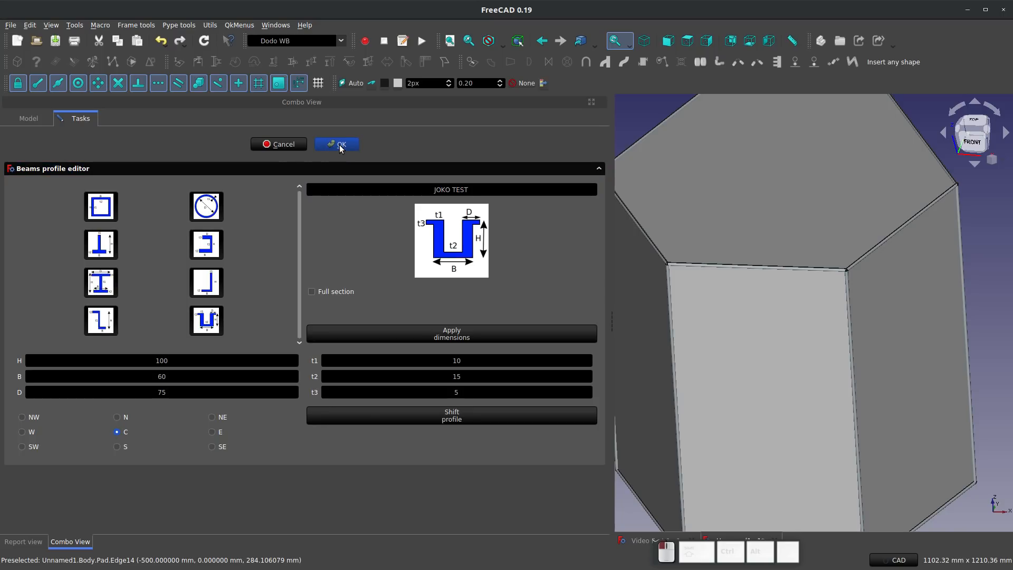
left_click(281, 143)
left_click_drag(612, 150, 236, 155)
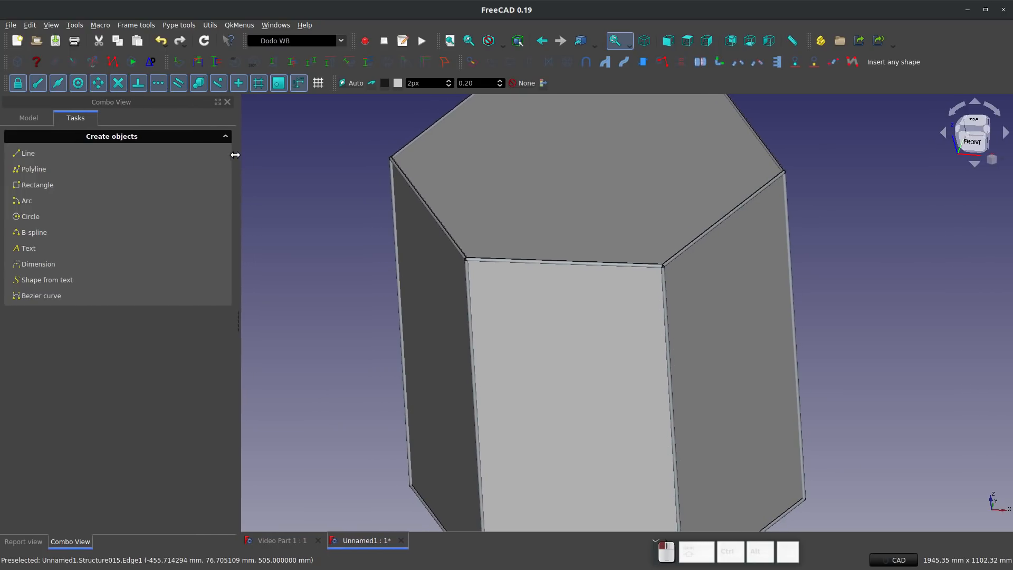
Change the frame's beam profile to the sketch-based JOKO TEST section through the front top beam
left_click(196, 62)
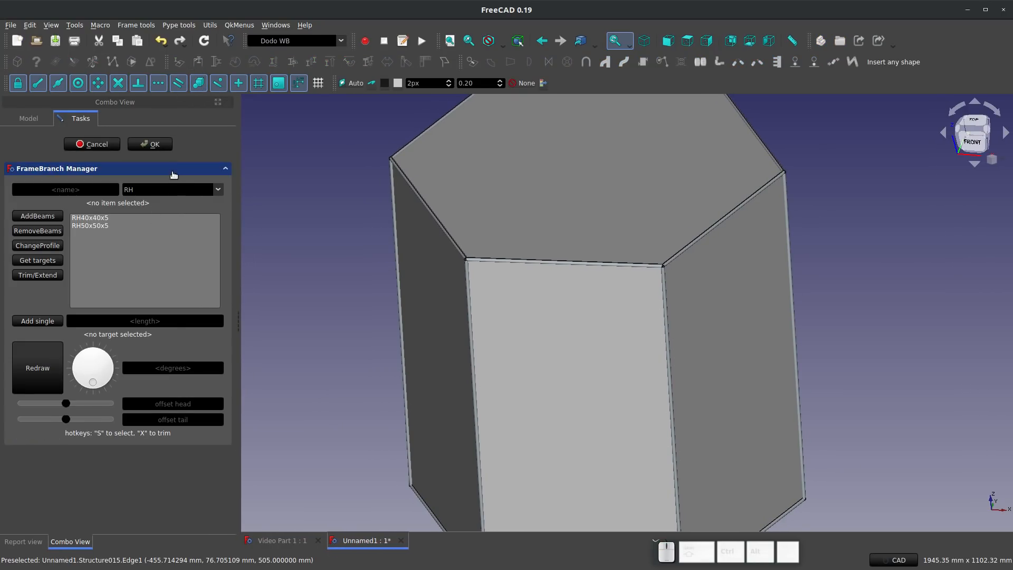
left_click(173, 189)
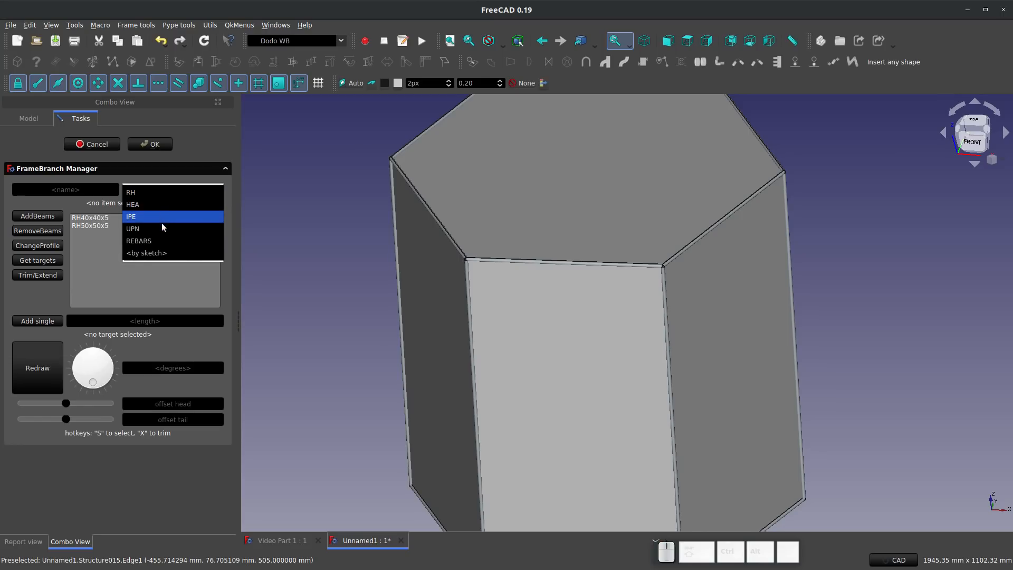
left_click(161, 253)
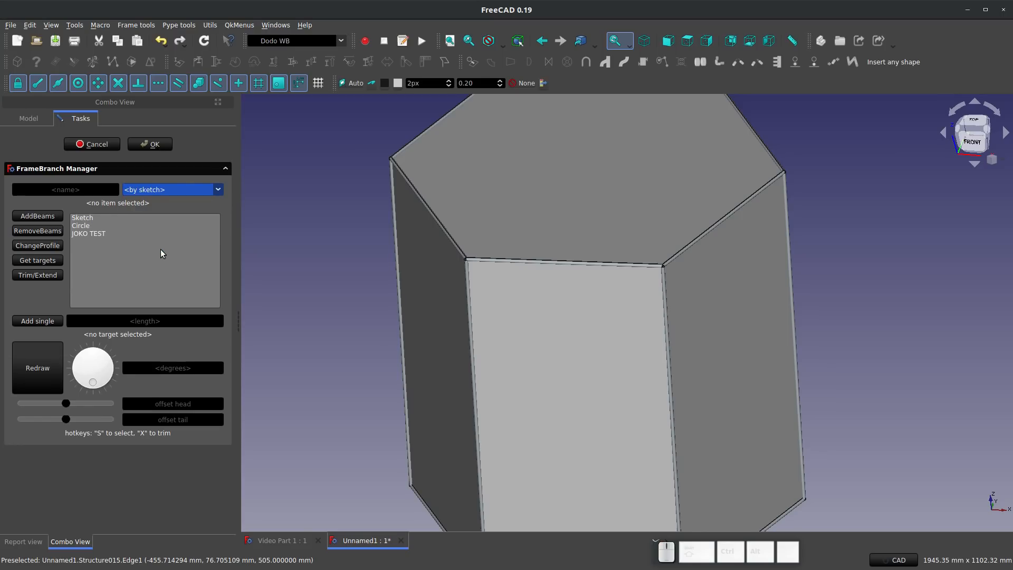
left_click(91, 234)
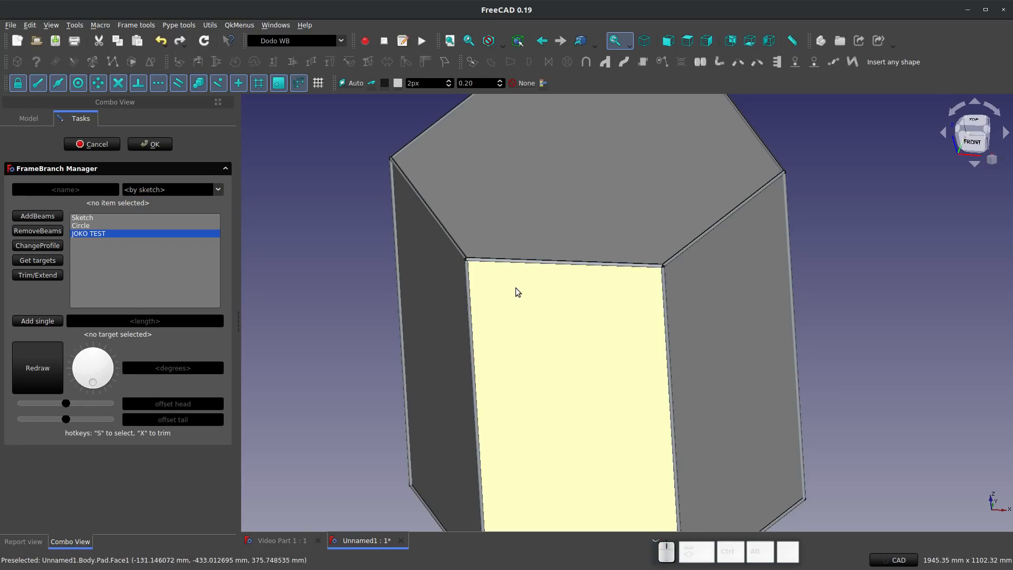
scroll(517, 274, "up", 5)
left_click(515, 248)
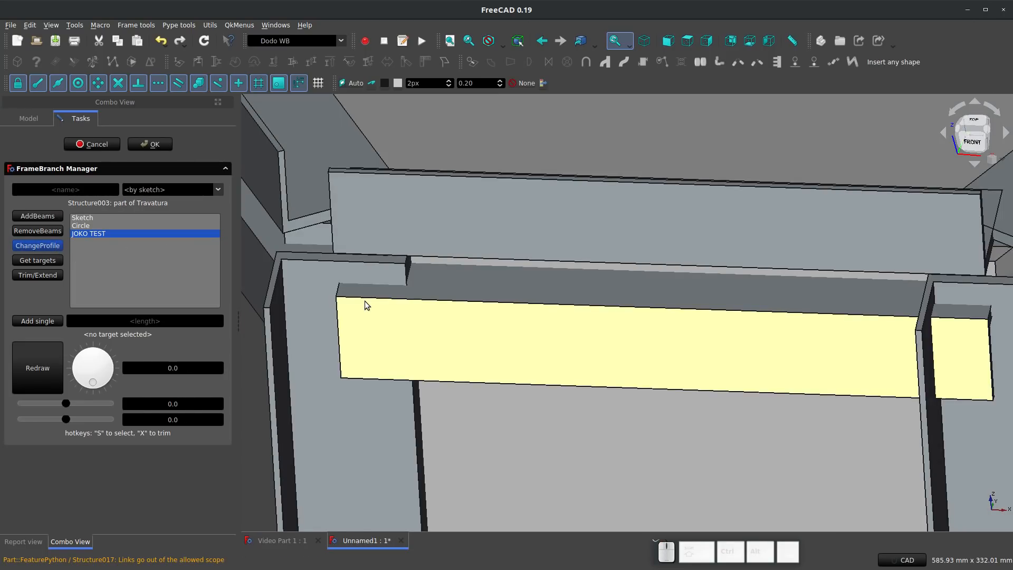
Hide the front top beam to expose the frame's corner joints
scroll(366, 302, "down", 2)
middle_click_drag(484, 282, 548, 337)
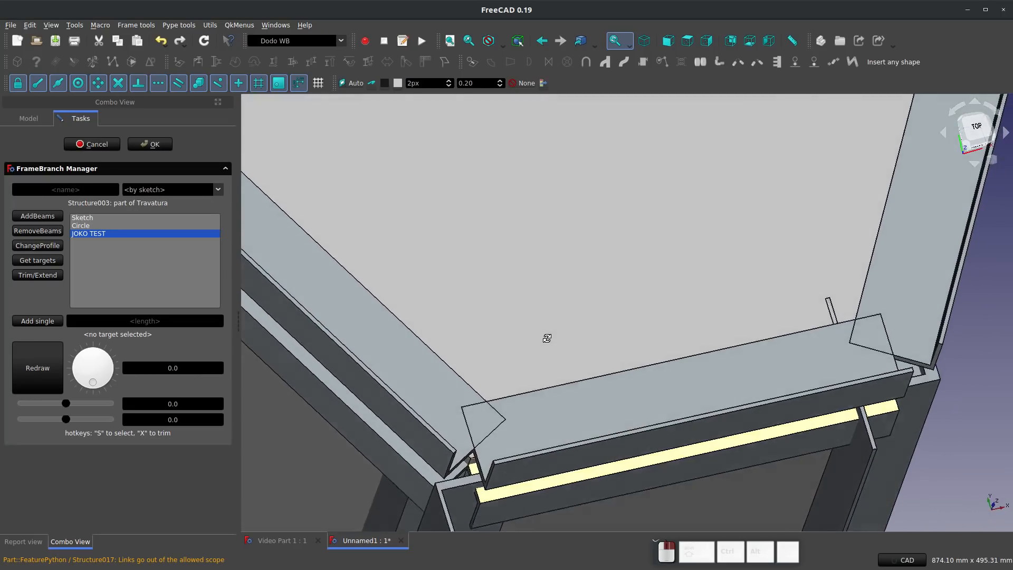
key("space")
scroll(853, 385, "up", 4)
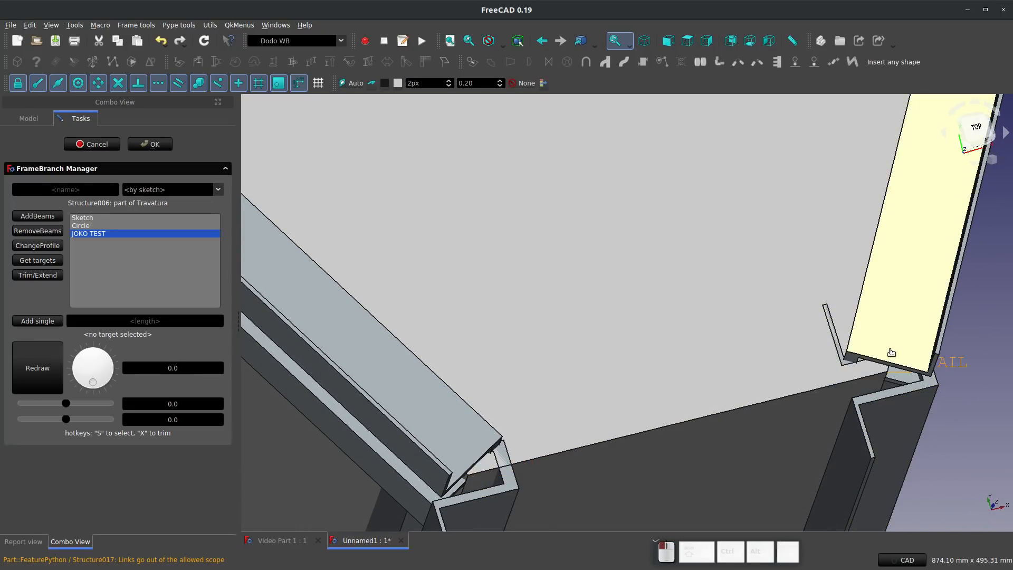
Examine how the JOKO TEST vertical beams sit at the prism's top corners
middle_click_drag(915, 386, 467, 362)
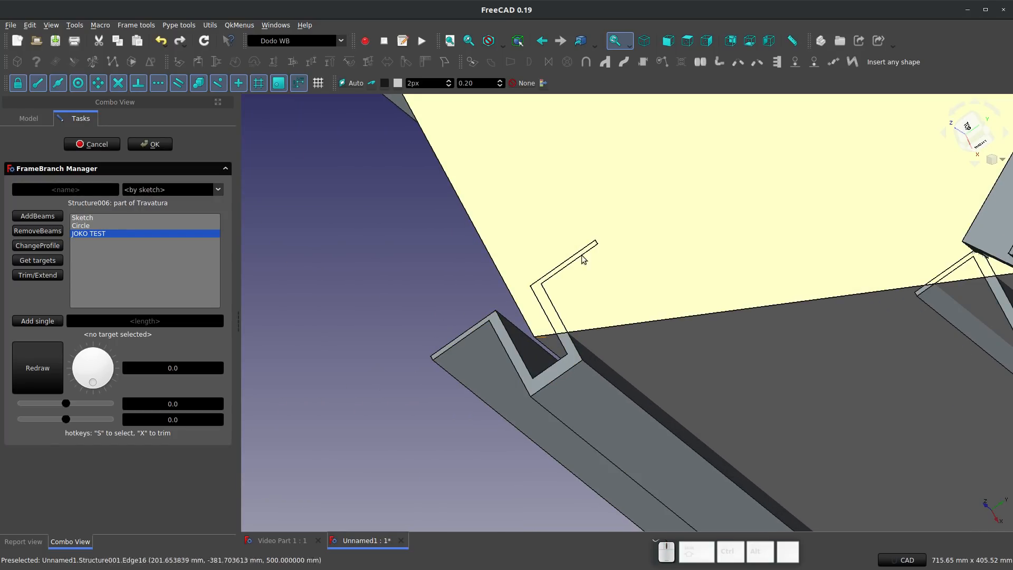
middle_click_drag(488, 330, 559, 348)
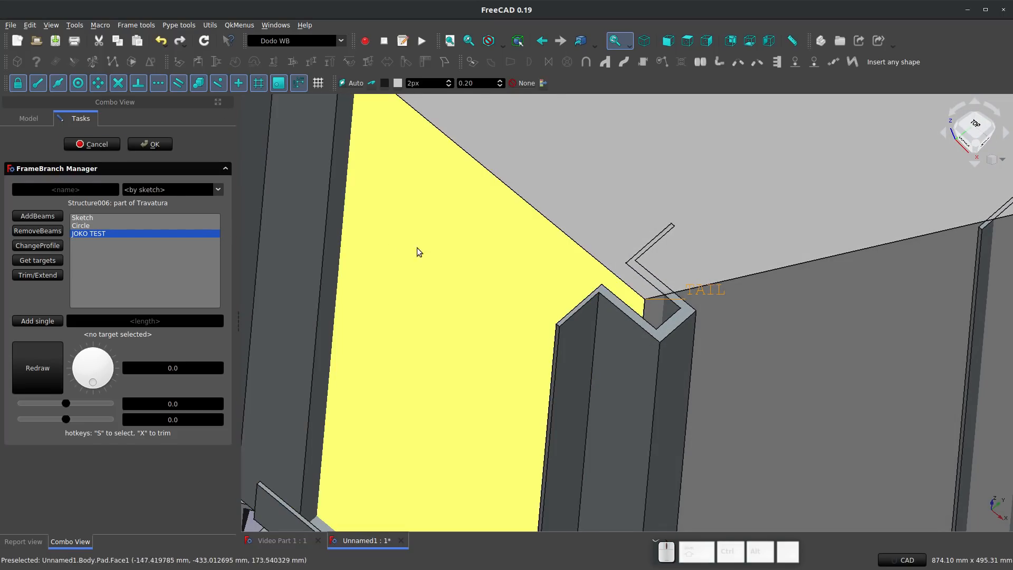
scroll(590, 335, "down", 6)
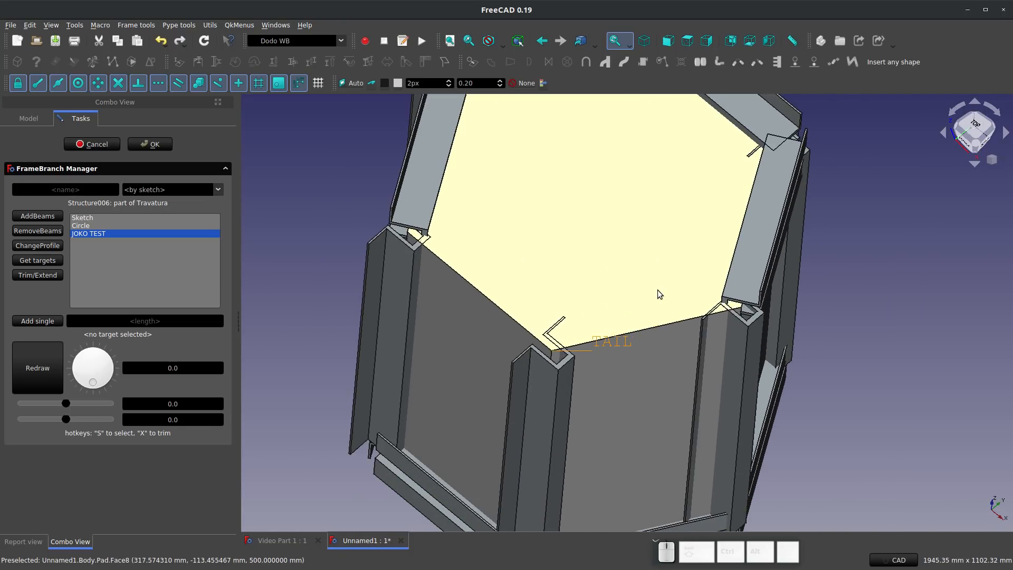
scroll(560, 389, "up", 5)
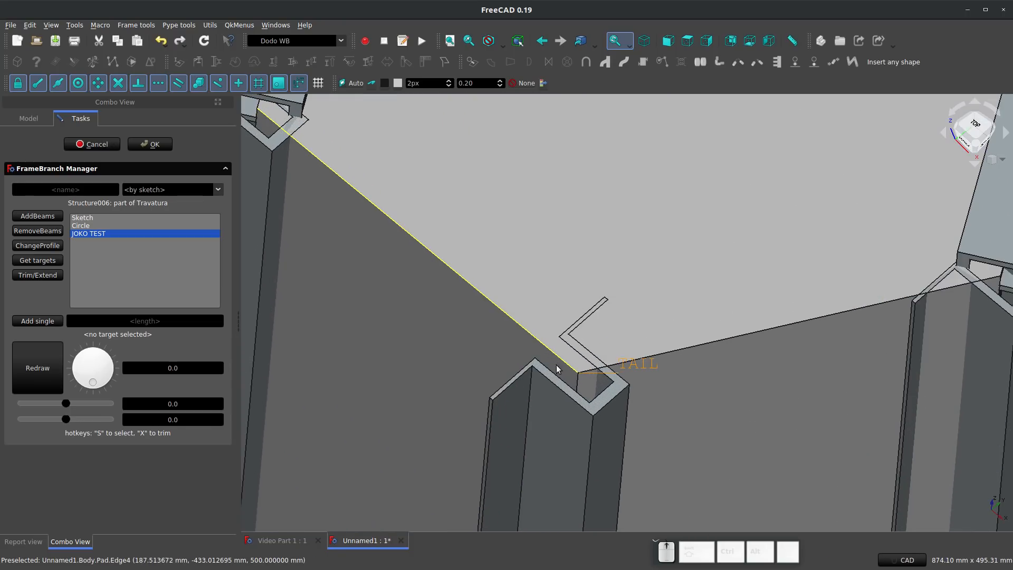
scroll(560, 390, "down", 5)
scroll(559, 390, "up", 3)
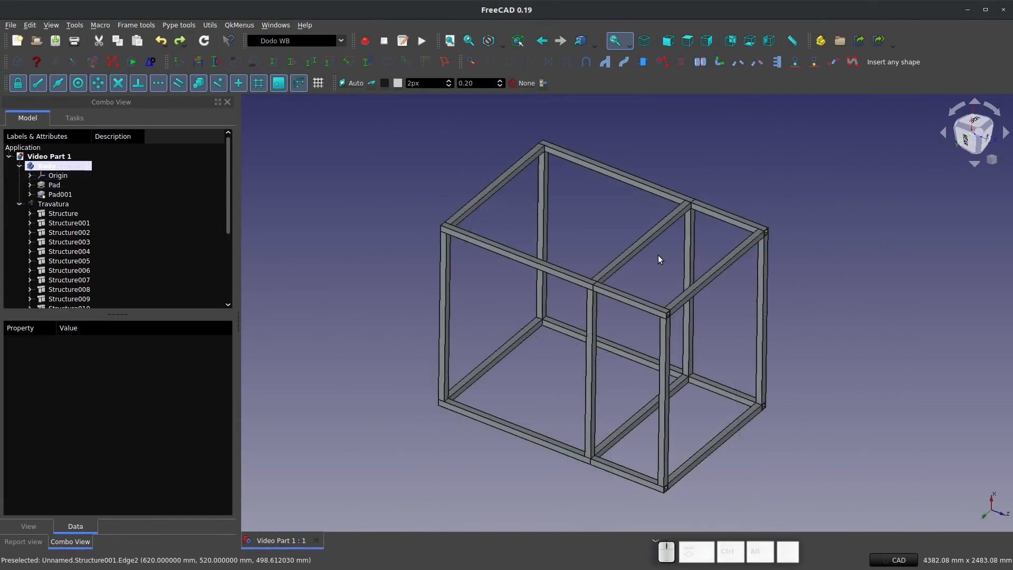
Save the rectangular box frame document under the name Video Part 2
scroll(657, 254, "up", 3)
scroll(658, 255, "down", 3)
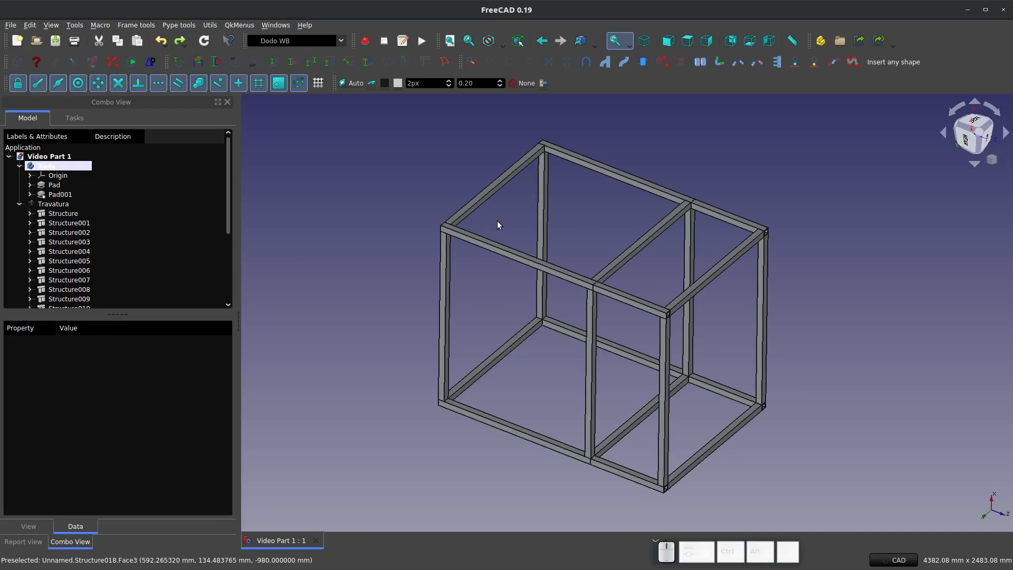
left_click(11, 25)
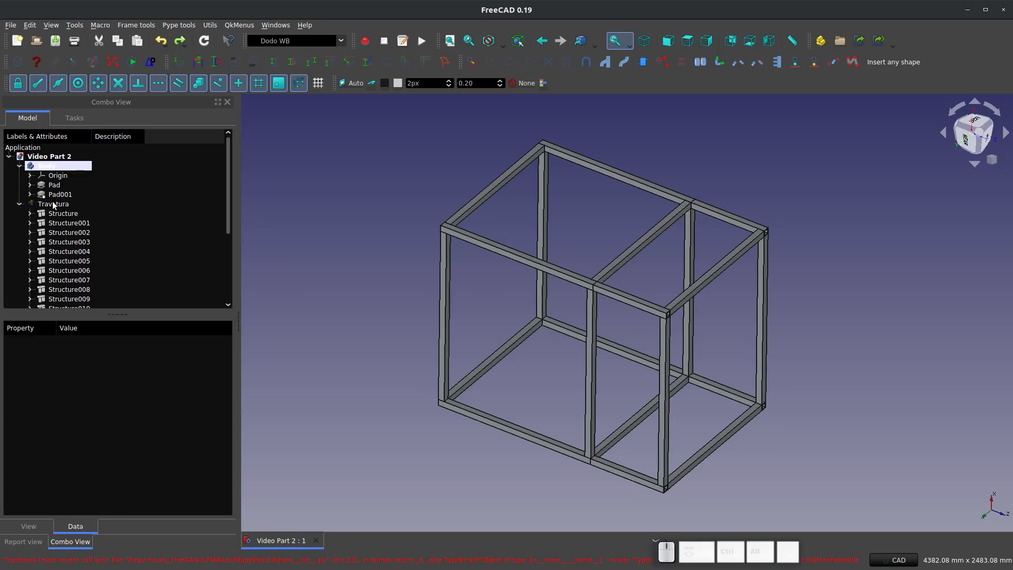
Delete the Travatura frame with all its Structure beams, along with the RH40x40x5-000 profile
left_click(55, 204)
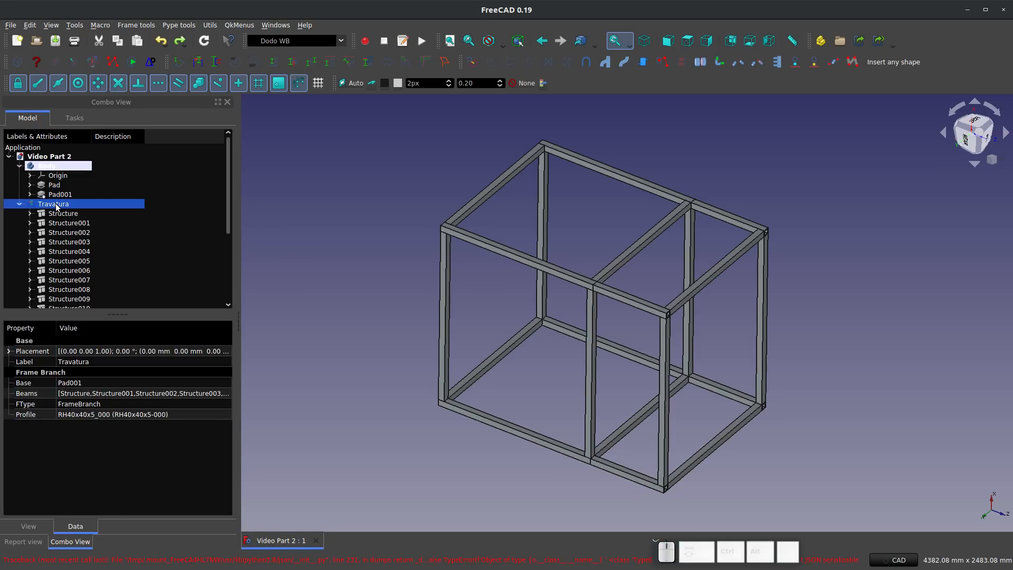
scroll(58, 277, "down", 4)
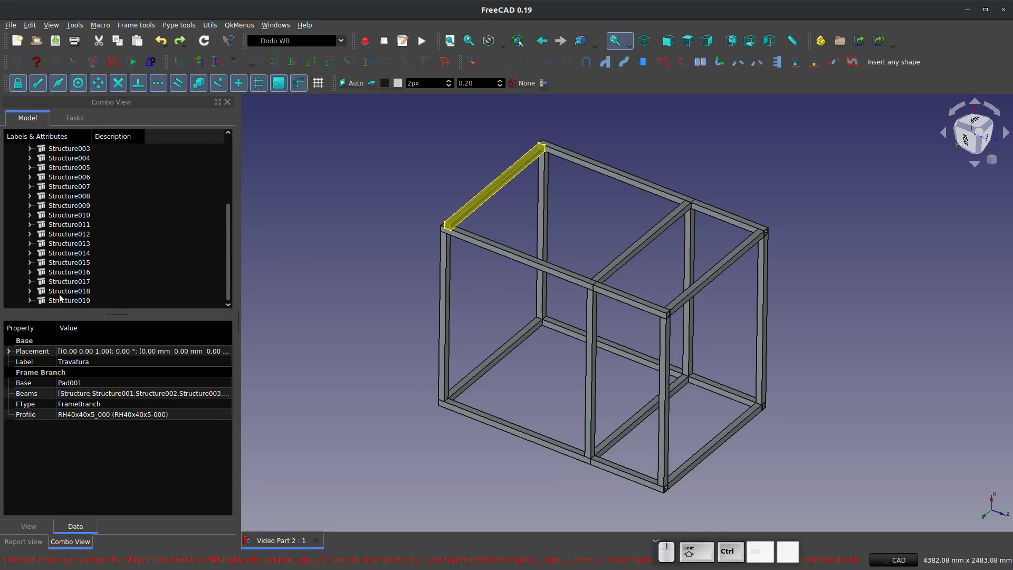
left_click(62, 300, "shift")
key("Delete")
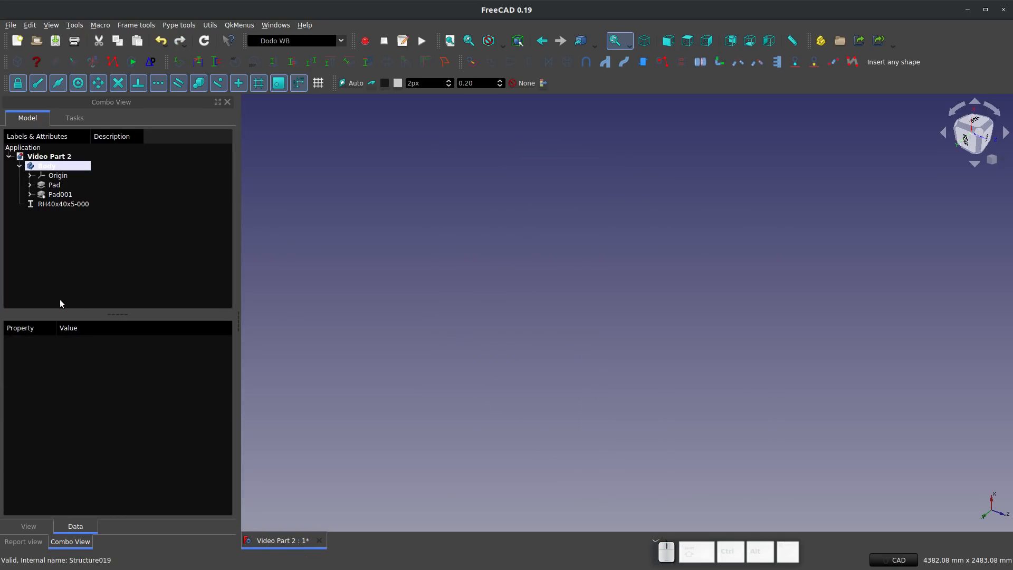
left_click(53, 204)
key("Delete")
Toggle the visibility of the two pads, leaving Pad001 shown as the complete box
left_click(54, 195)
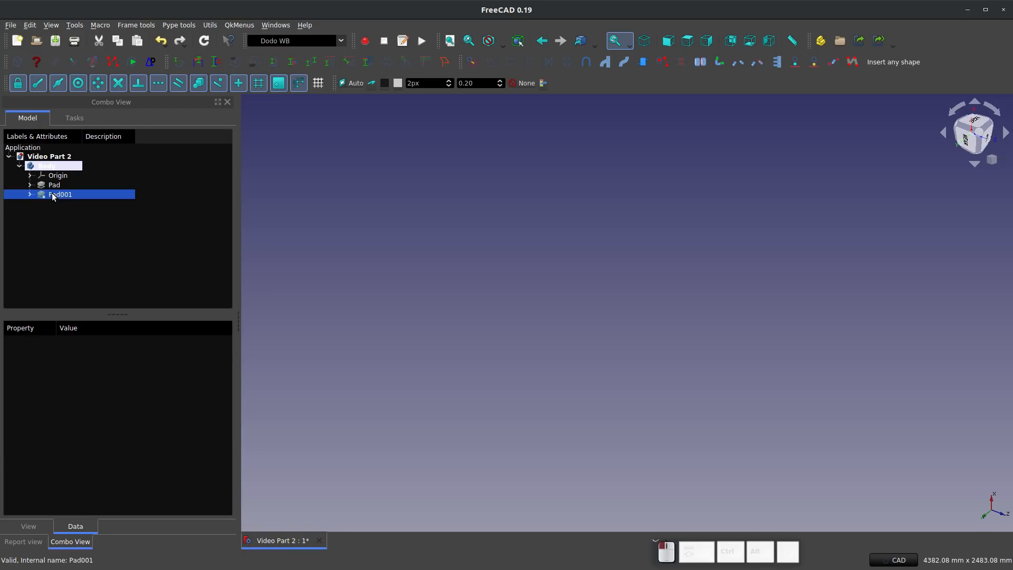
key("space")
left_click(58, 187)
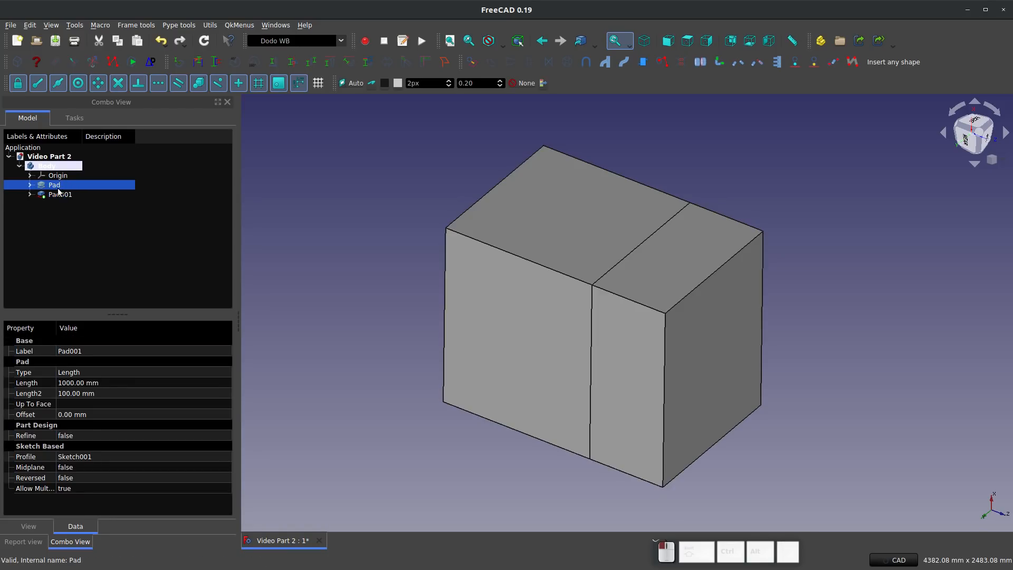
key("space")
key("space")
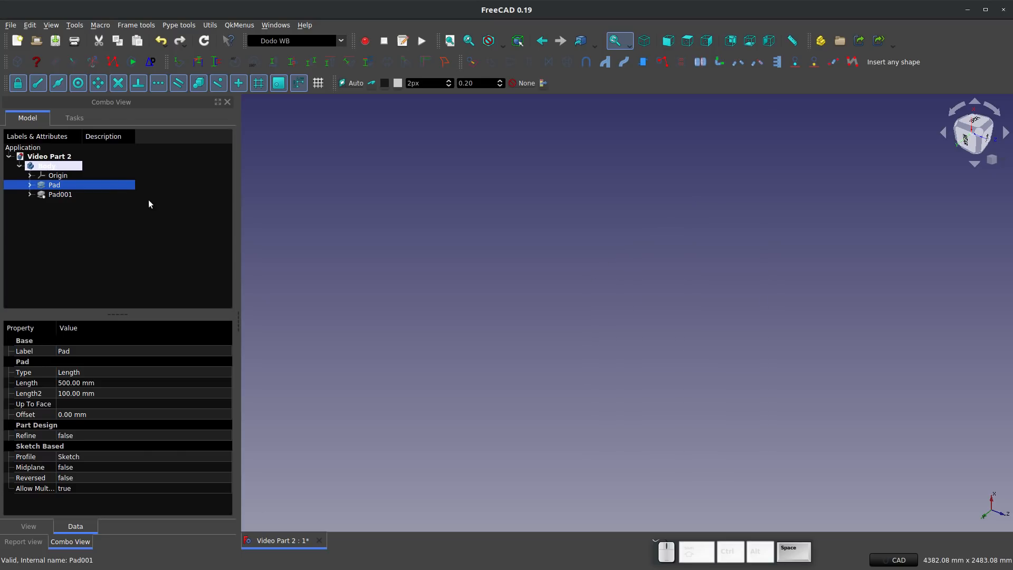
key("space")
left_click(59, 195)
key("space")
Examine the edge dividing the box's top face, and clear the selection
left_click(438, 237)
scroll(602, 280, "up", 4)
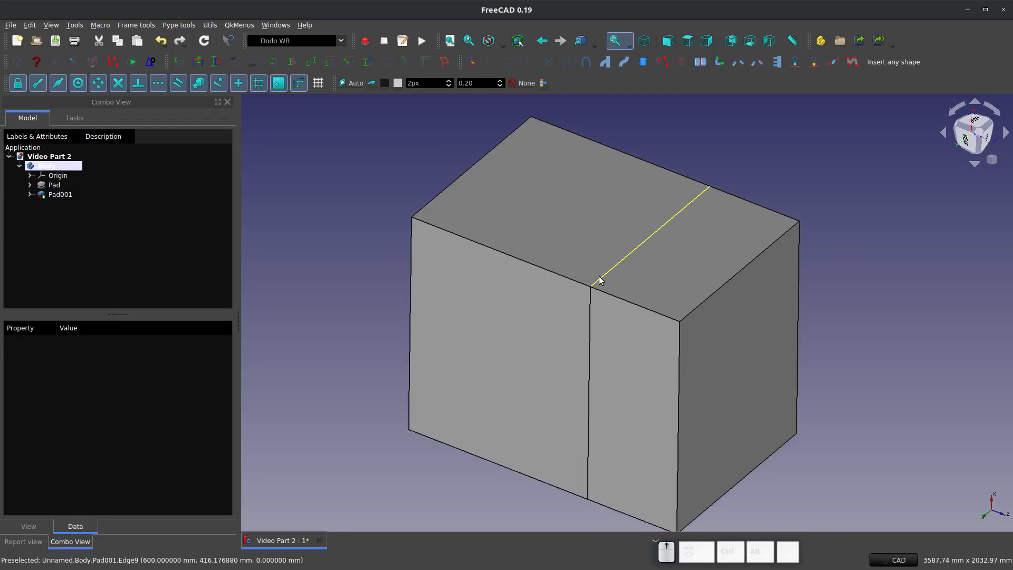
left_click(605, 275)
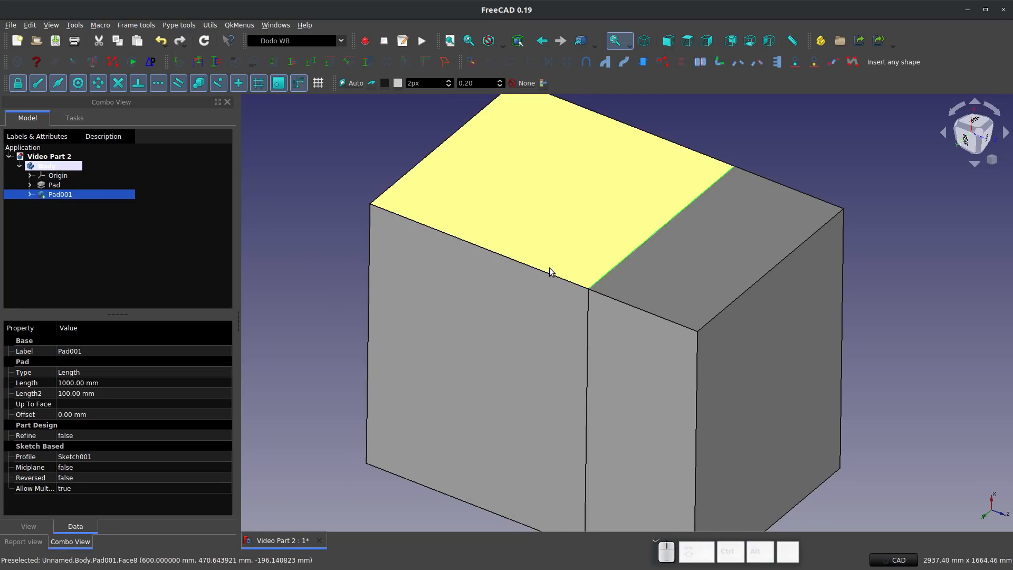
left_click(343, 203)
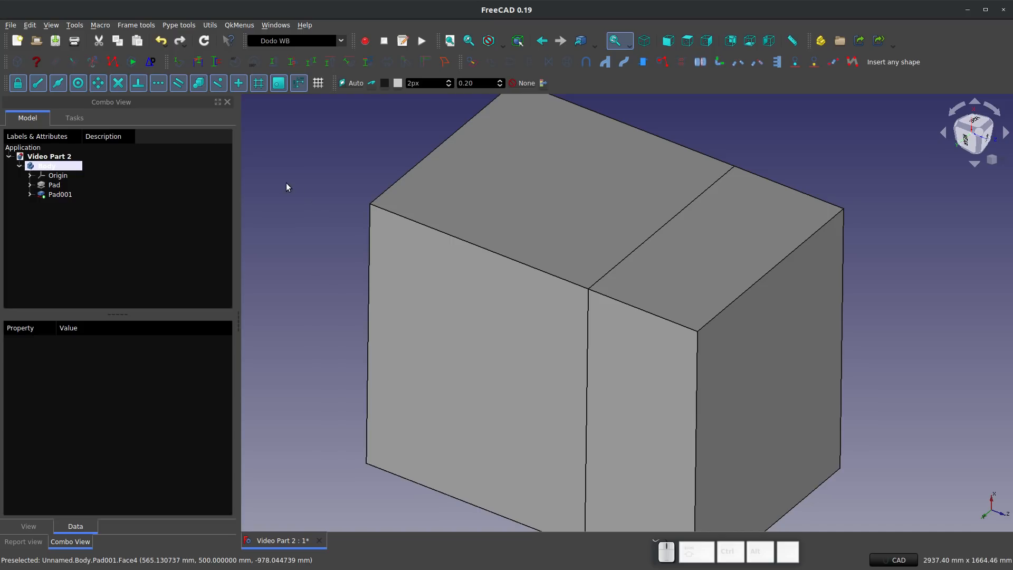
Switch to the Dodo workbench and open the FrameBranch Manager
left_click(293, 41)
left_click(432, 133)
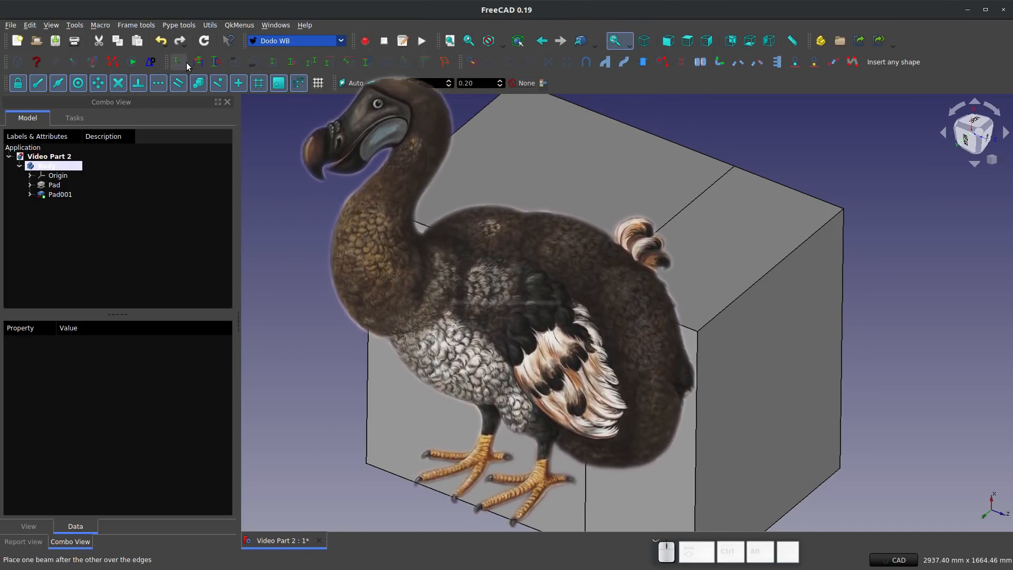
left_click(197, 63)
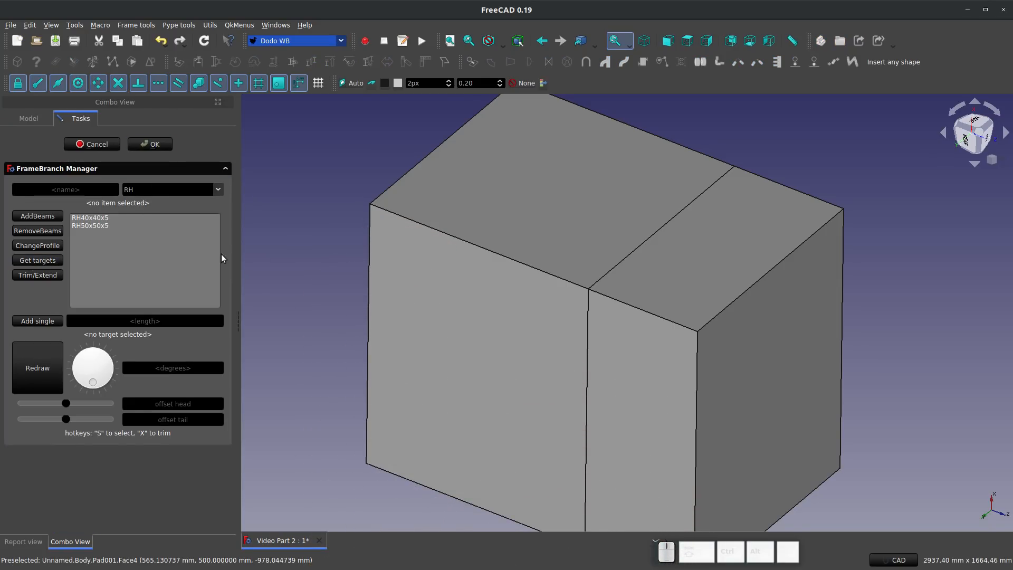
left_click(493, 253)
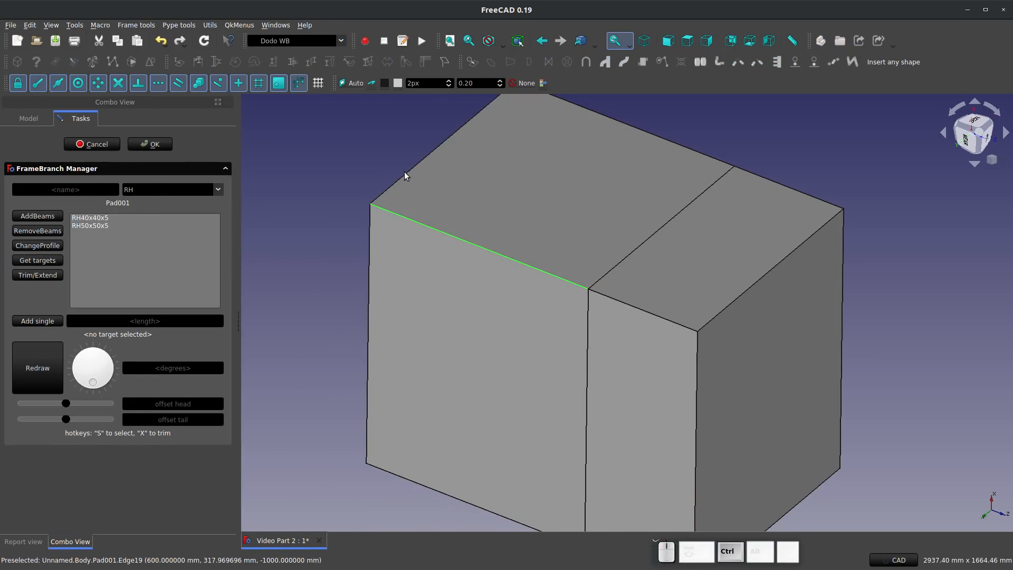
left_click(397, 181, "ctrl")
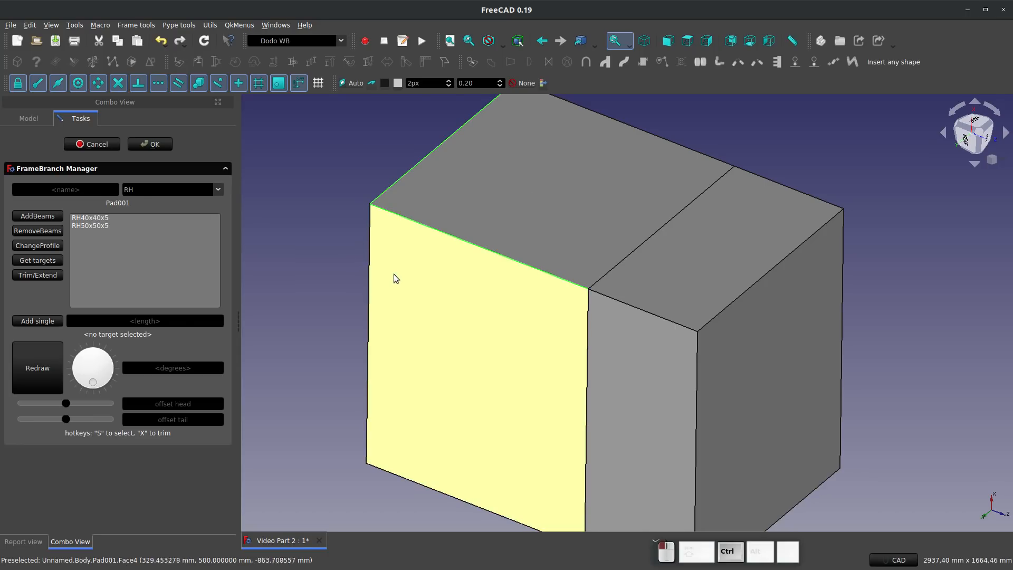
left_click(394, 274, "ctrl")
left_click(752, 153)
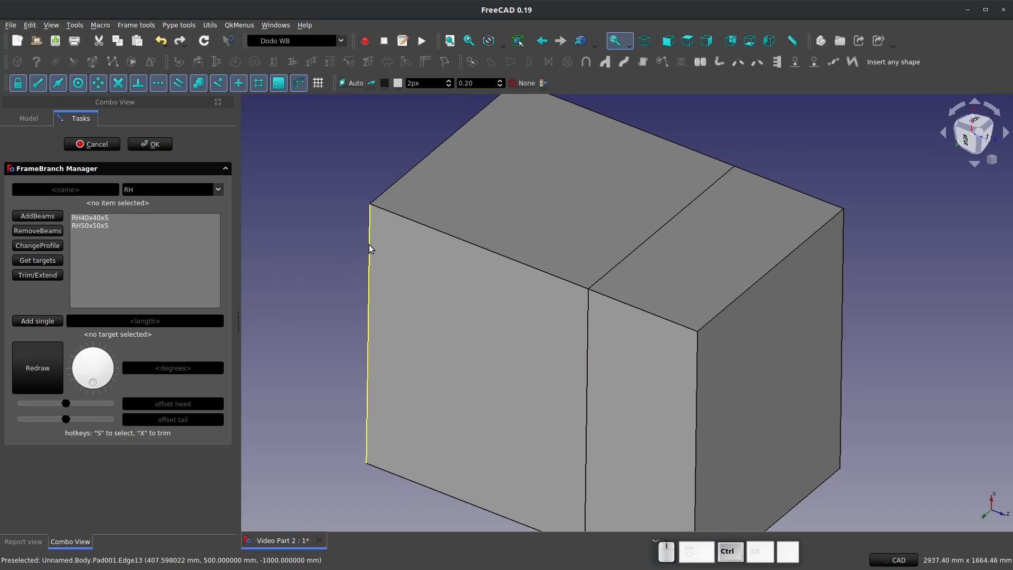
Select all outer edges of the box, leaving out the dividing edges across its faces
left_click(369, 245, "ctrl")
left_click(413, 221, "ctrl")
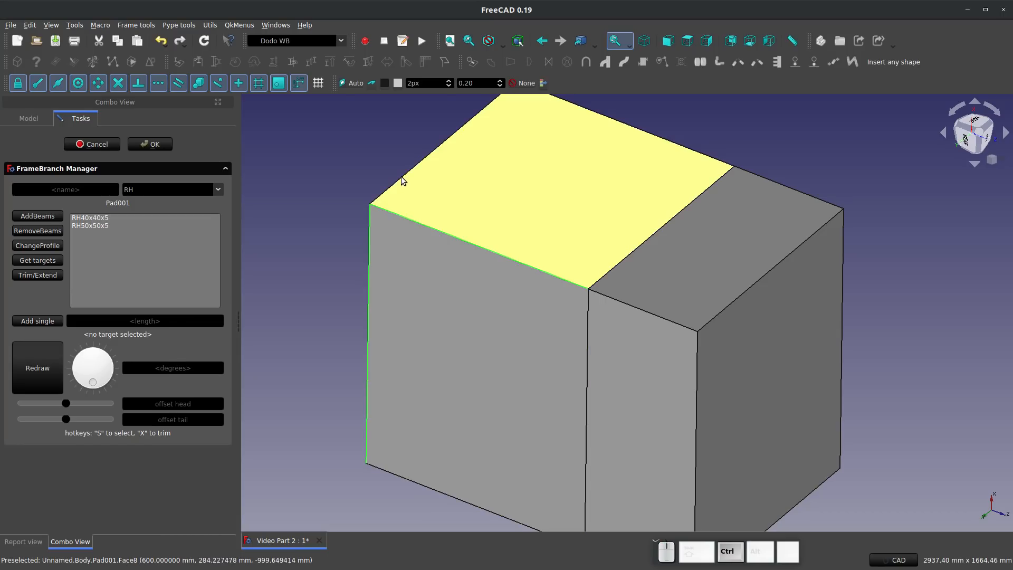
left_click(401, 178, "ctrl")
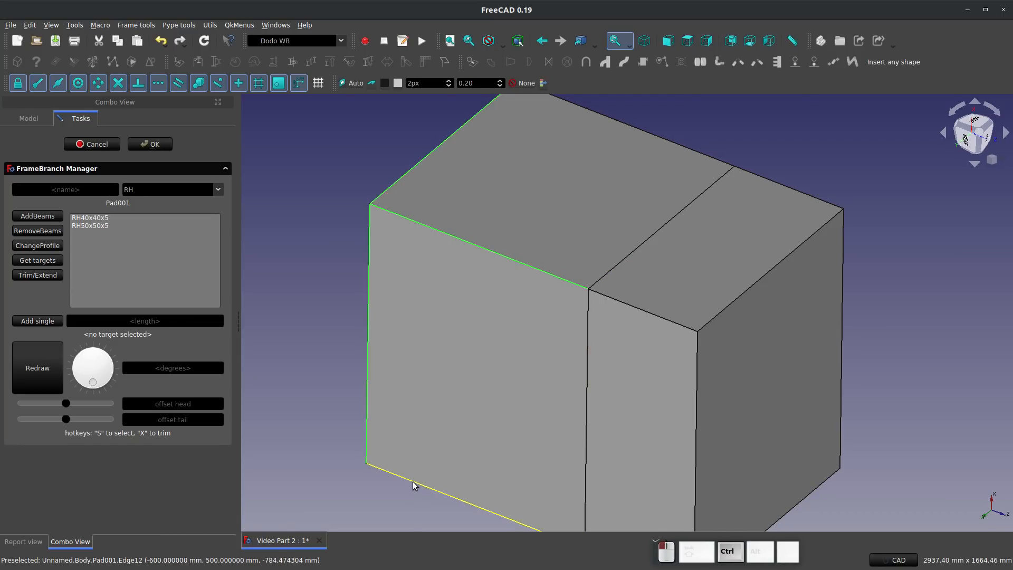
left_click(414, 482, "ctrl")
scroll(422, 404, "down", 3)
middle_click_drag(422, 405, 770, 290)
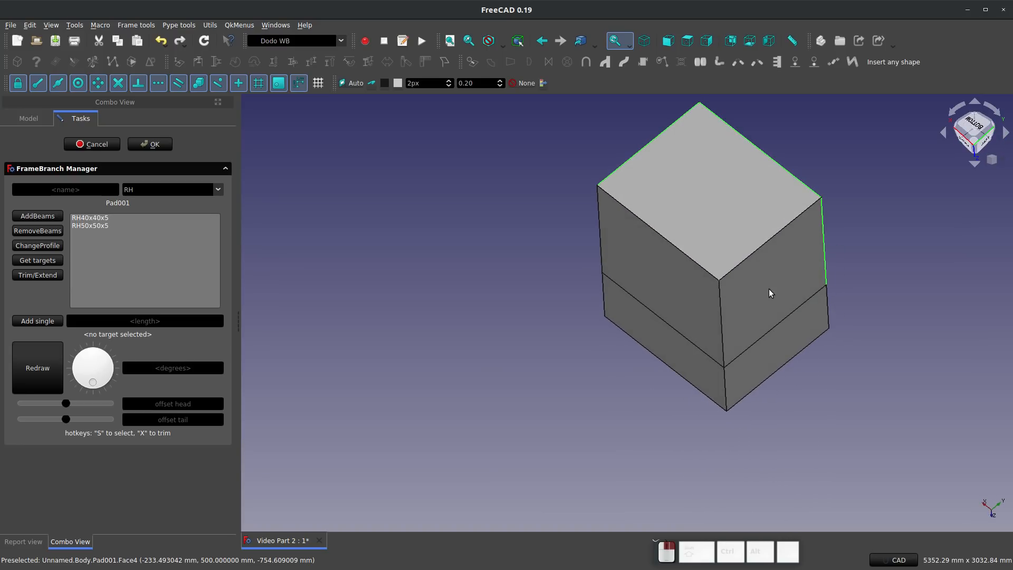
left_click(771, 238, "ctrl")
left_click(722, 323, "ctrl")
left_click(658, 232, "ctrl")
left_click(600, 238, "ctrl")
left_click(666, 363, "ctrl")
left_click(778, 370, "ctrl")
left_click(828, 317, "ctrl")
Place RH40x40x5 beams on all the selected outer edges of the box
middle_click_drag(828, 319, 505, 380)
middle_click_drag(738, 395, 894, 242)
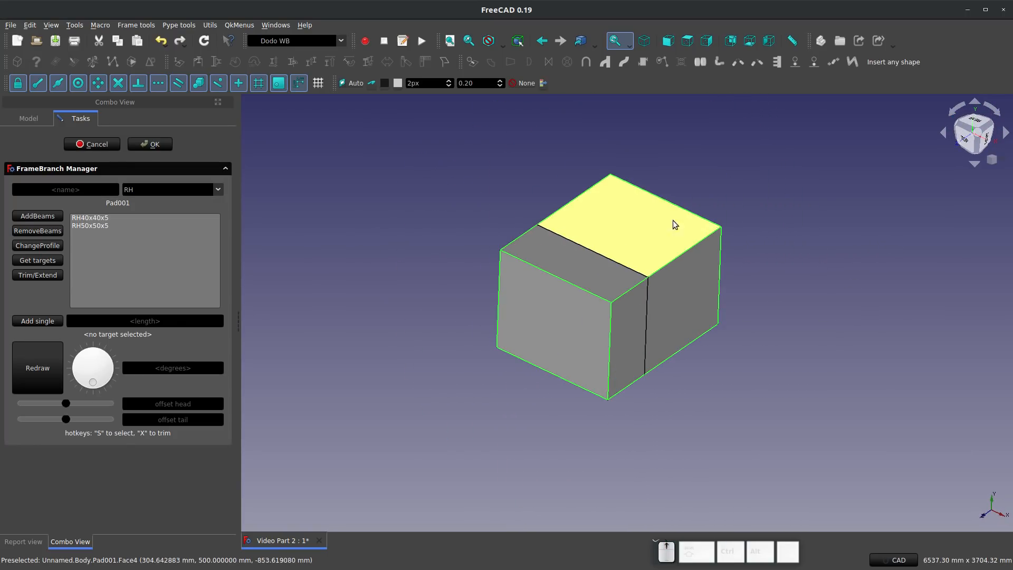
scroll(705, 232, "up", 3)
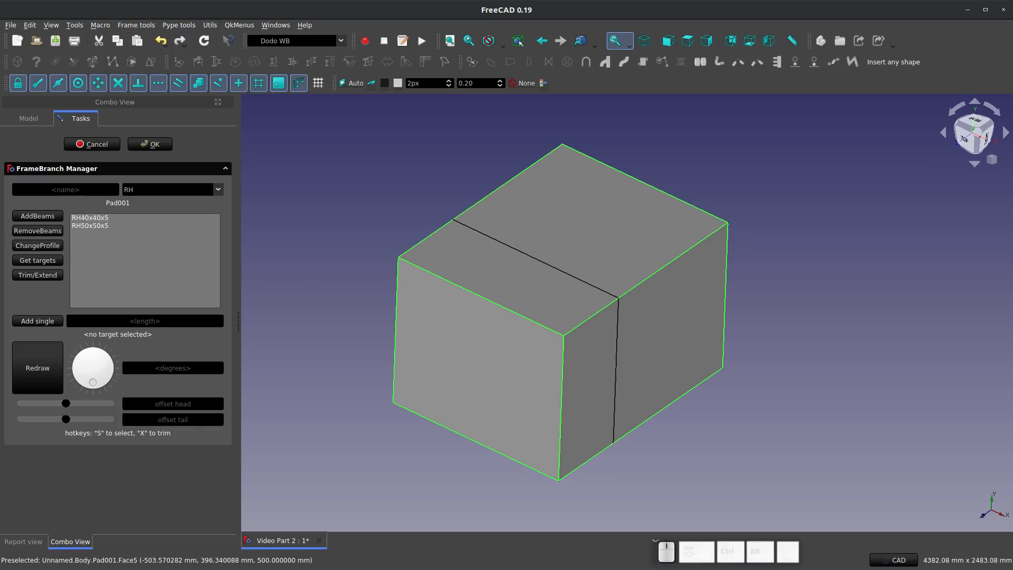
left_click(94, 219)
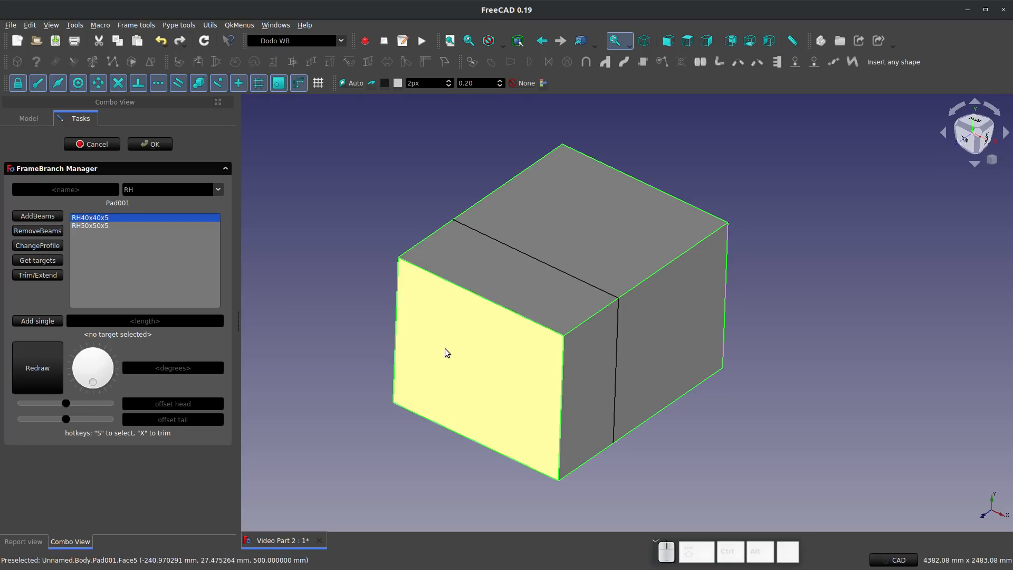
scroll(647, 242, "up", 2)
scroll(645, 246, "down", 2)
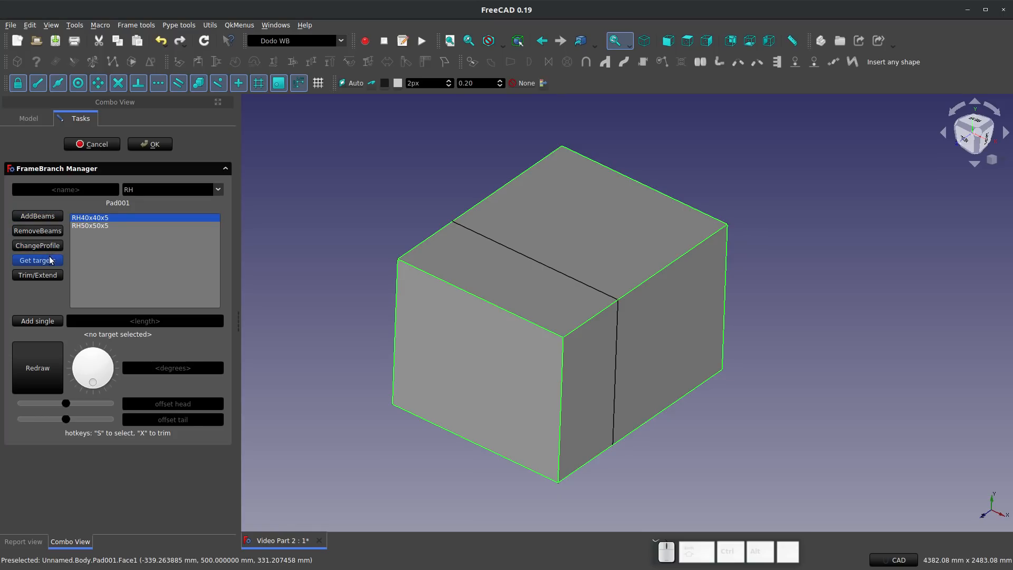
left_click(29, 320)
Place UPN30 beams along the four edges that divide the box's side faces
scroll(721, 313, "up", 5)
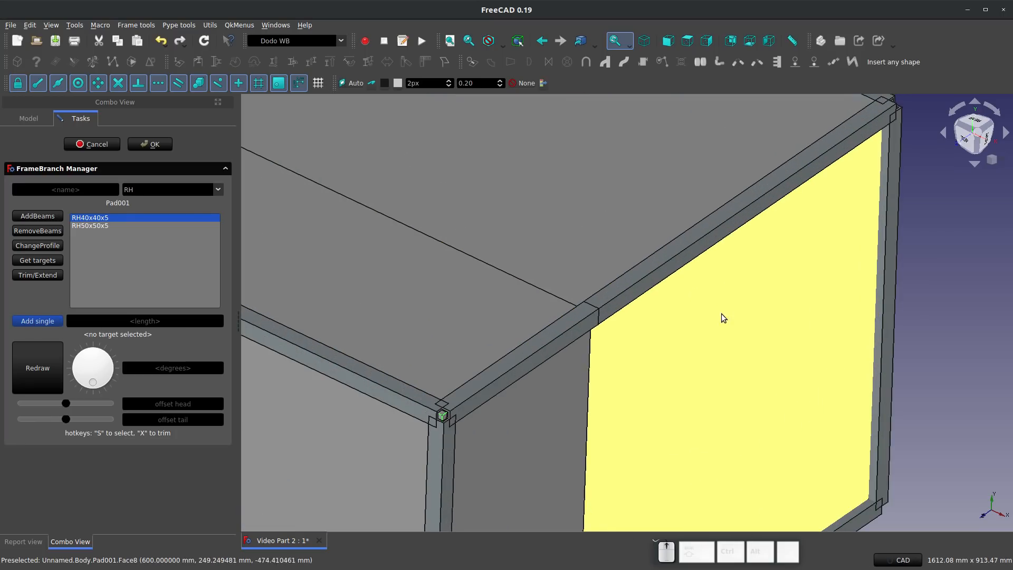
left_click(514, 279)
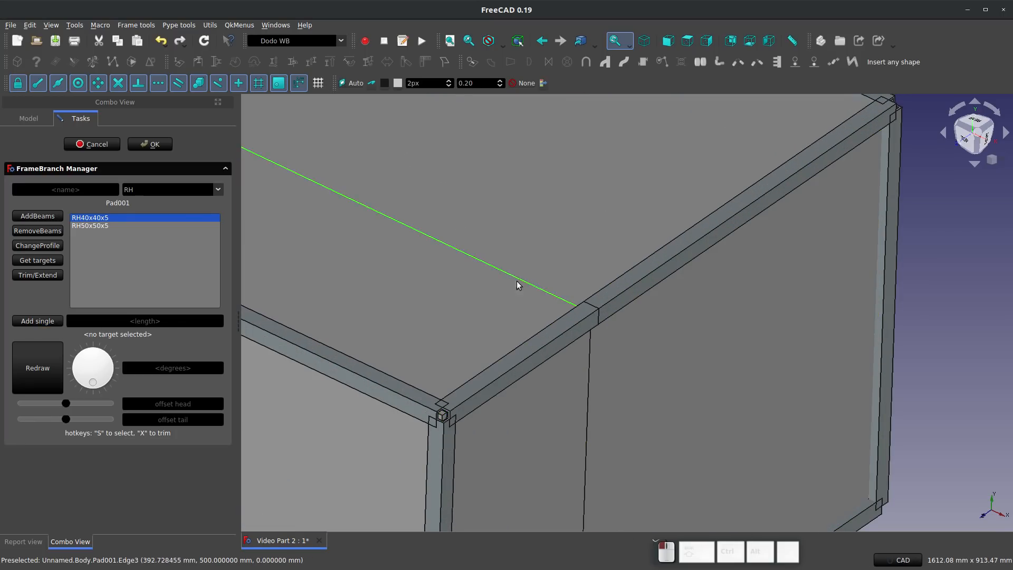
left_click(591, 359, "ctrl")
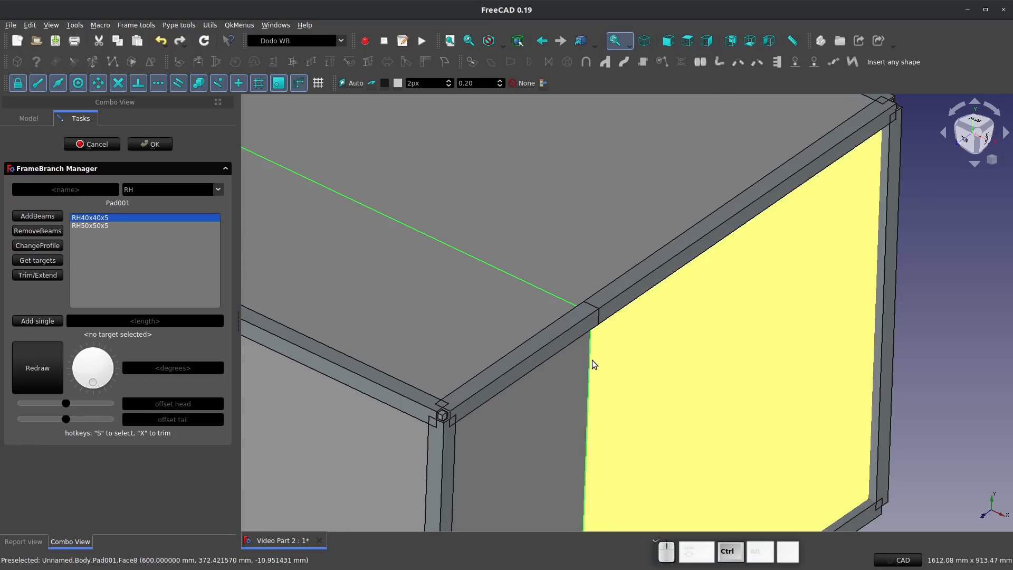
scroll(592, 360, "down", 6)
middle_click_drag(495, 366, 706, 248)
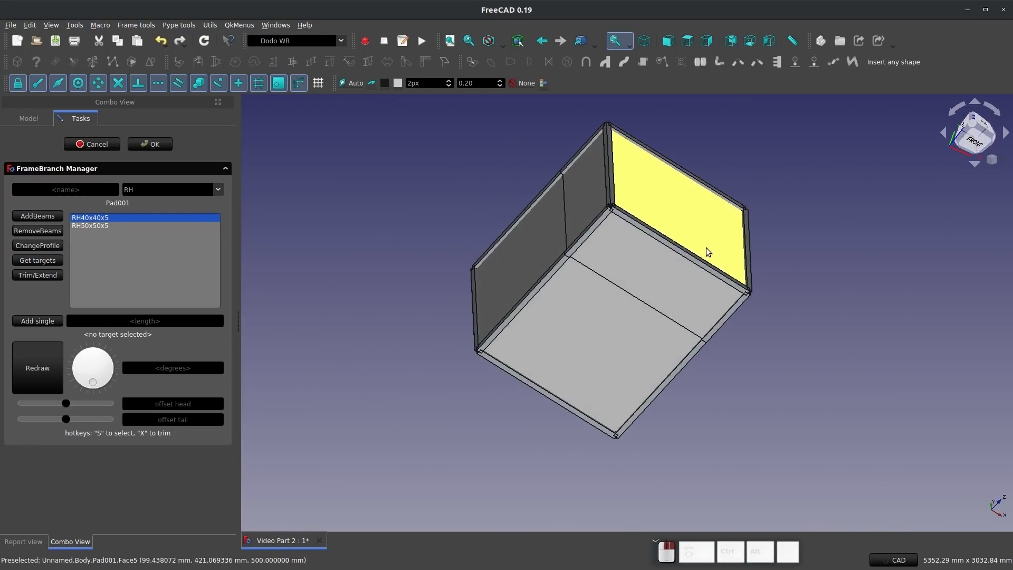
left_click(564, 240, "ctrl")
left_click(593, 275, "ctrl")
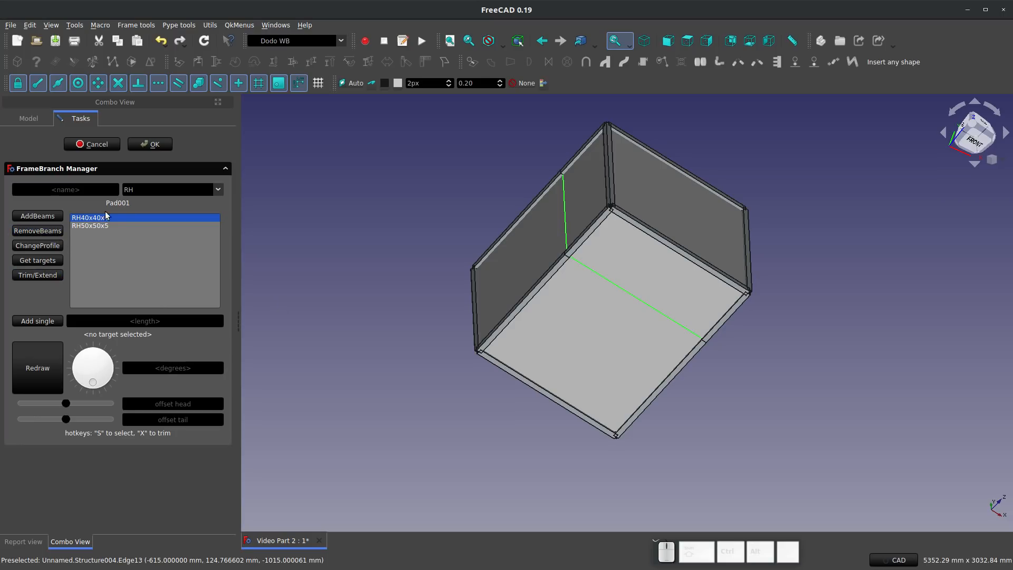
left_click(179, 190)
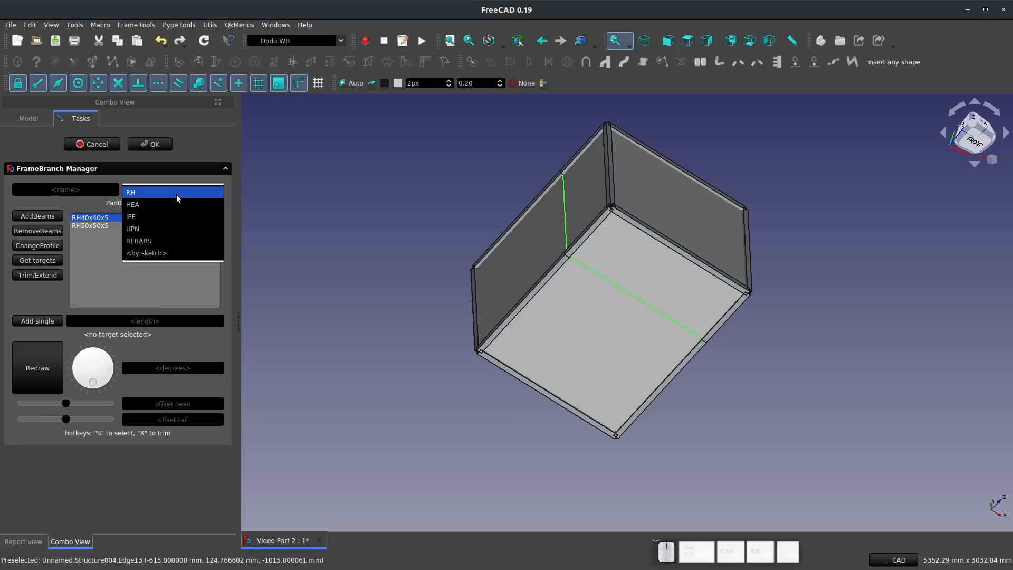
left_click(159, 228)
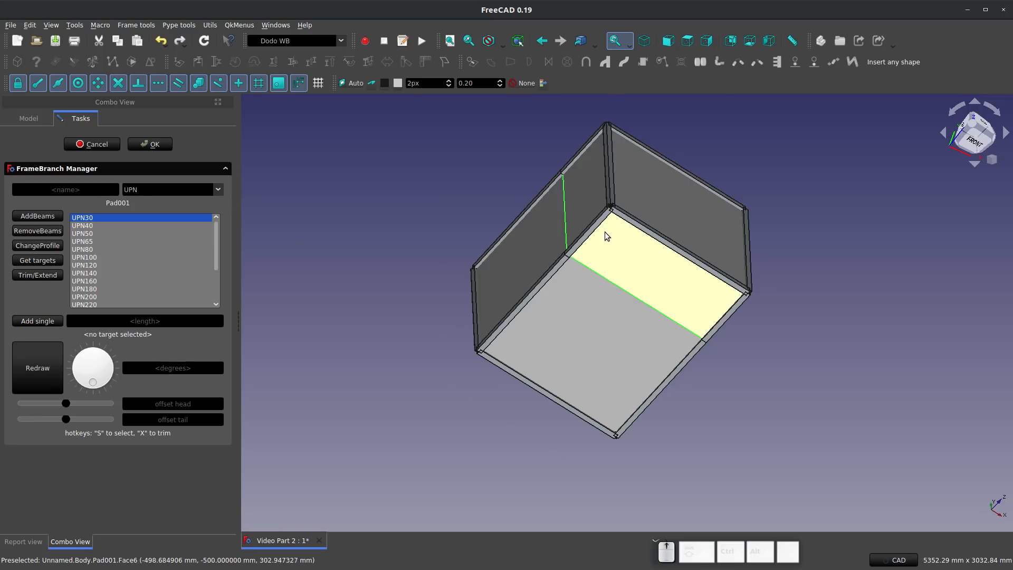
scroll(606, 230, "up", 3)
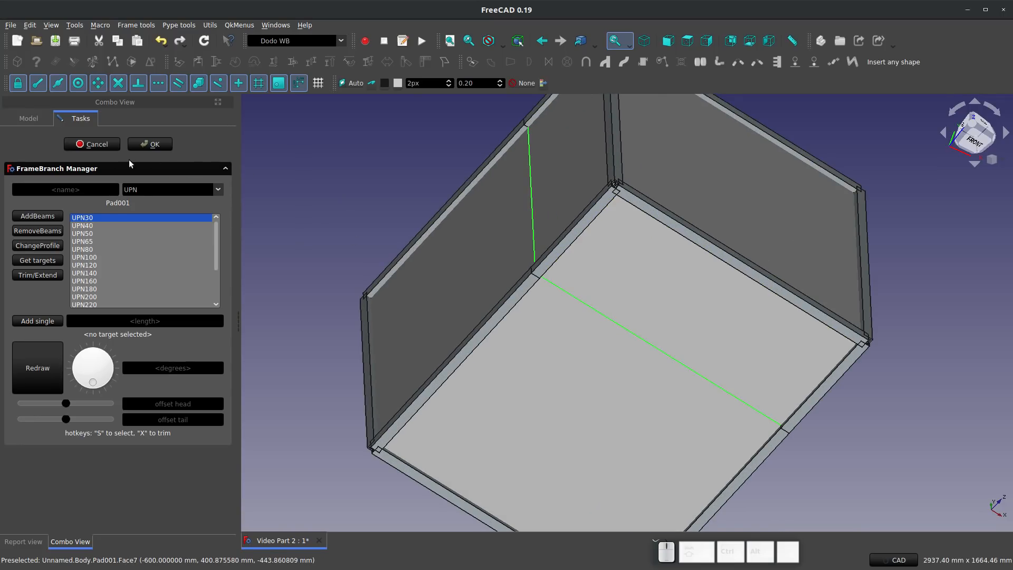
left_click(37, 321)
Hide the solid box so that only the beam frame is displayed
scroll(545, 288, "up", 5)
left_click(546, 285)
middle_click_drag(547, 285, 739, 213)
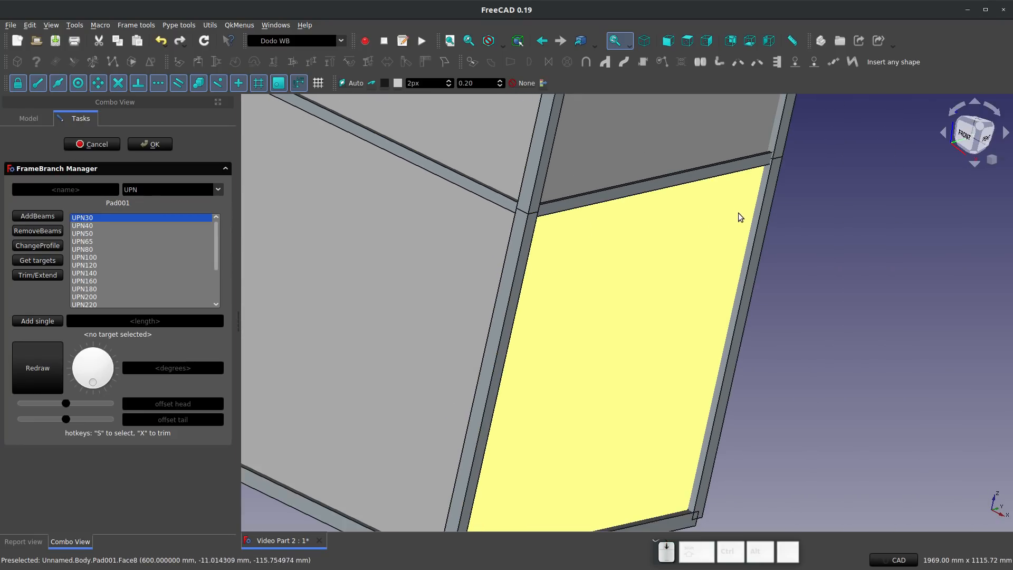
left_click(667, 228)
key("space")
Examine the orientation of the UPN30 beams and how they meet the frame's RH beams at the joints
scroll(657, 246, "down", 2)
scroll(693, 193, "up", 3)
scroll(672, 170, "up", 6)
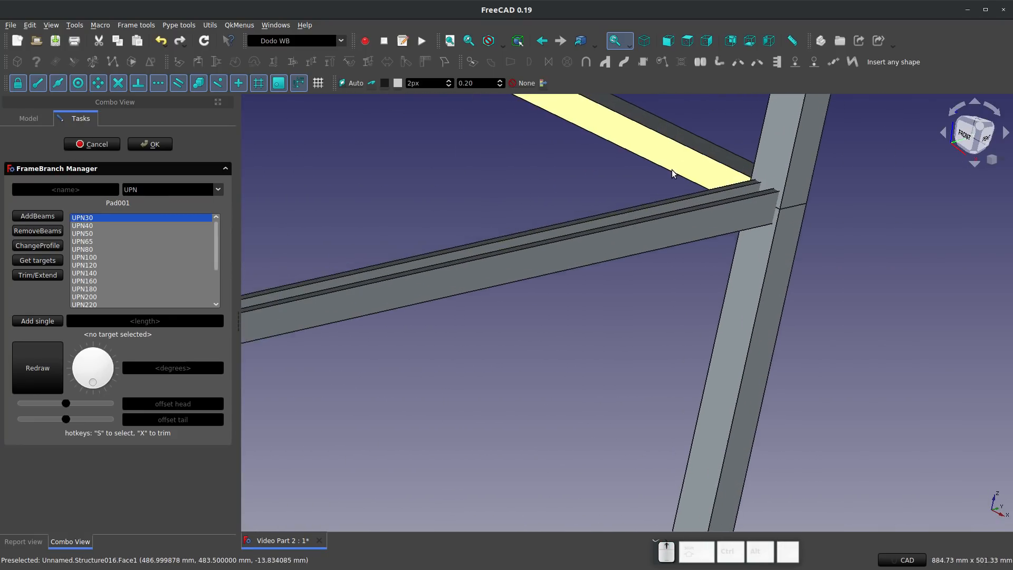
middle_click_drag(767, 213, 593, 248)
scroll(594, 248, "down", 2)
scroll(594, 252, "down", 8)
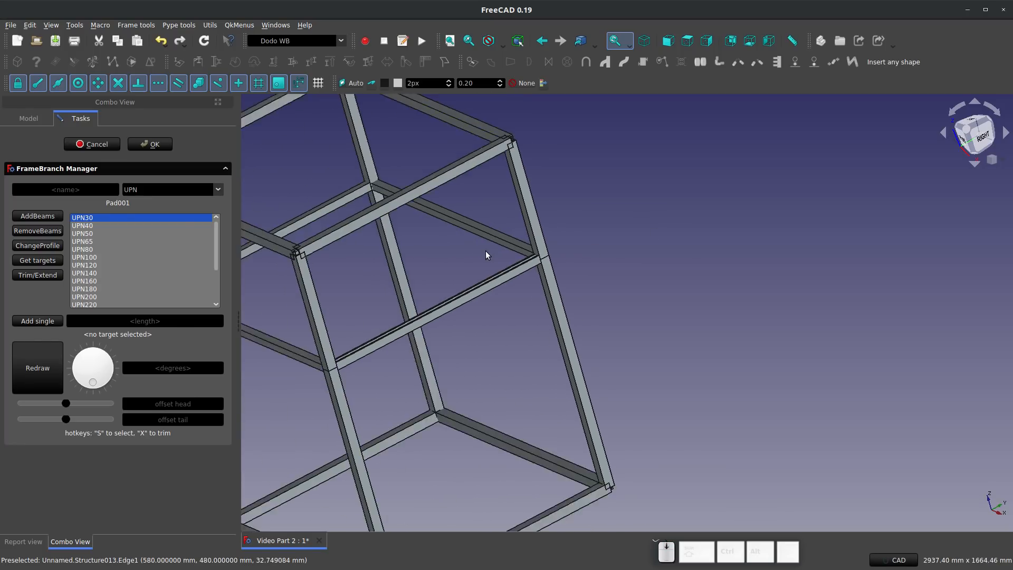
middle_click_drag(485, 253, 689, 277)
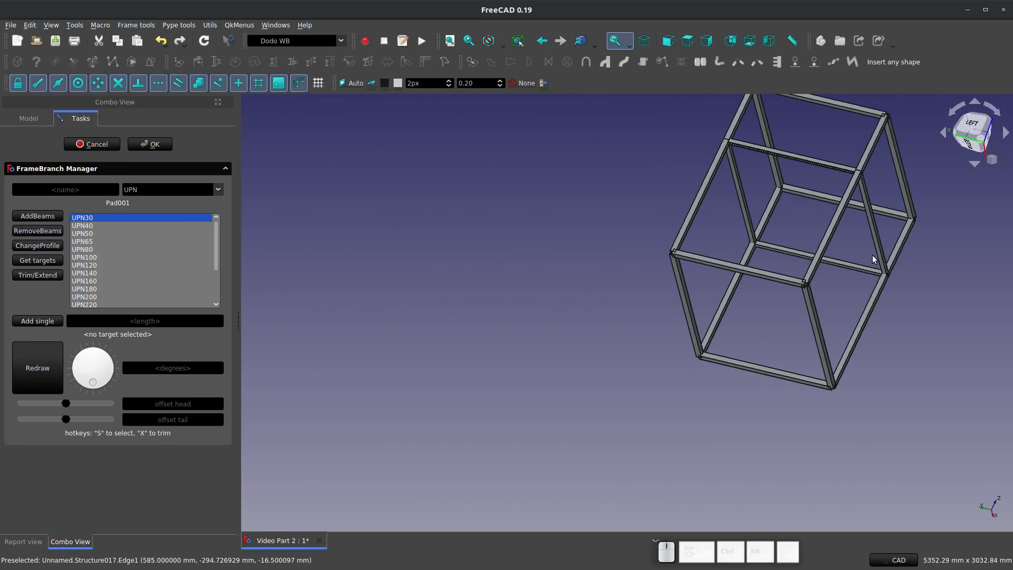
scroll(875, 258, "up", 5)
middle_click_drag(768, 277, 915, 359)
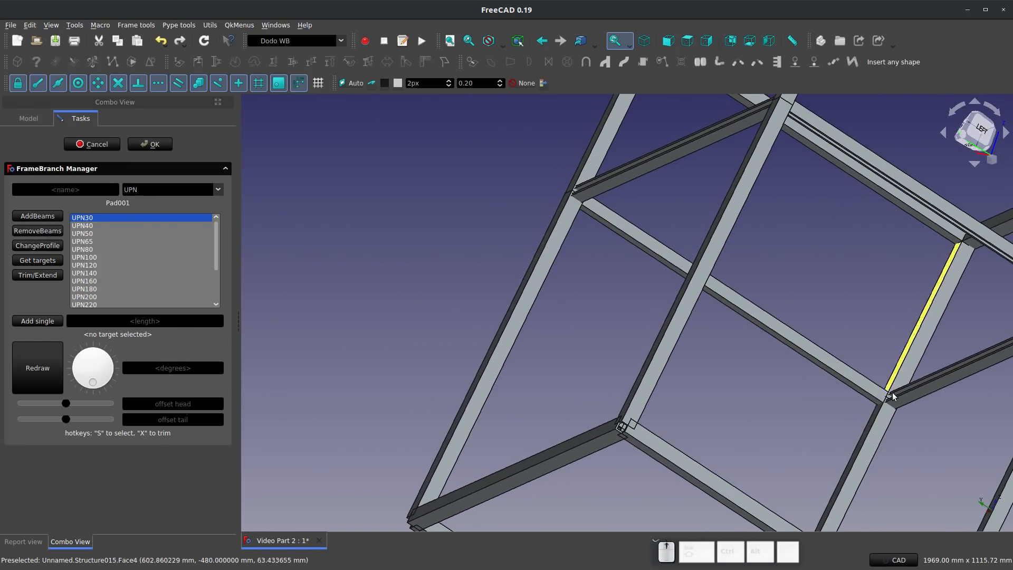
scroll(918, 369, "up", 6)
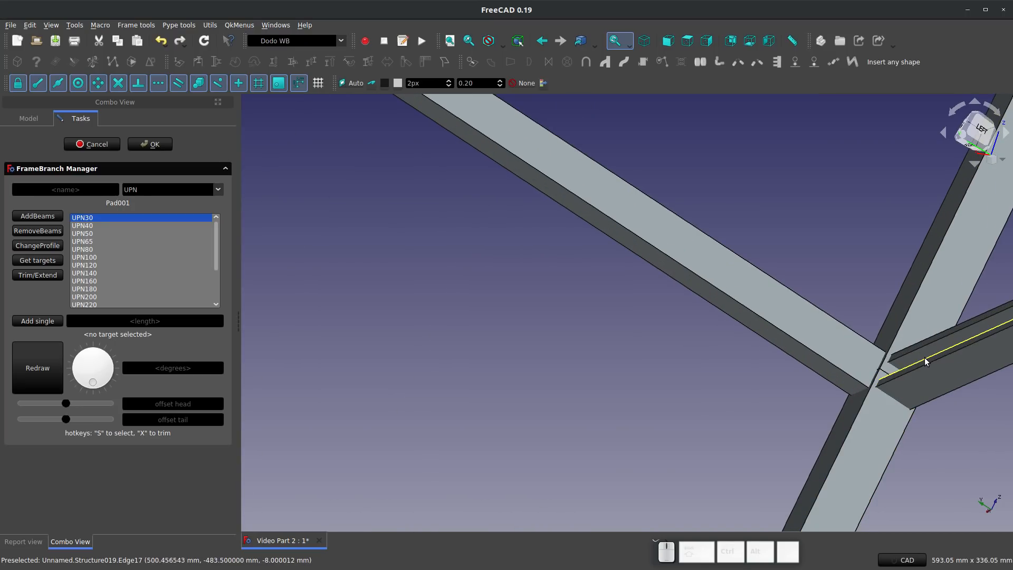
Try to rotate one of the UPN30 beams 180 degrees about its axis, and clear the selection
left_click(818, 334)
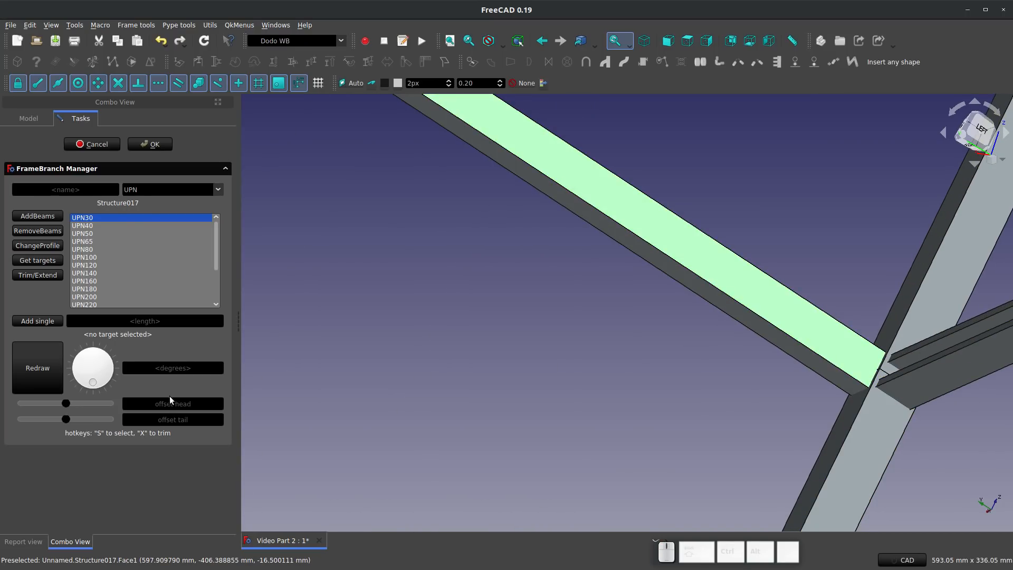
left_click(170, 369)
type("80")
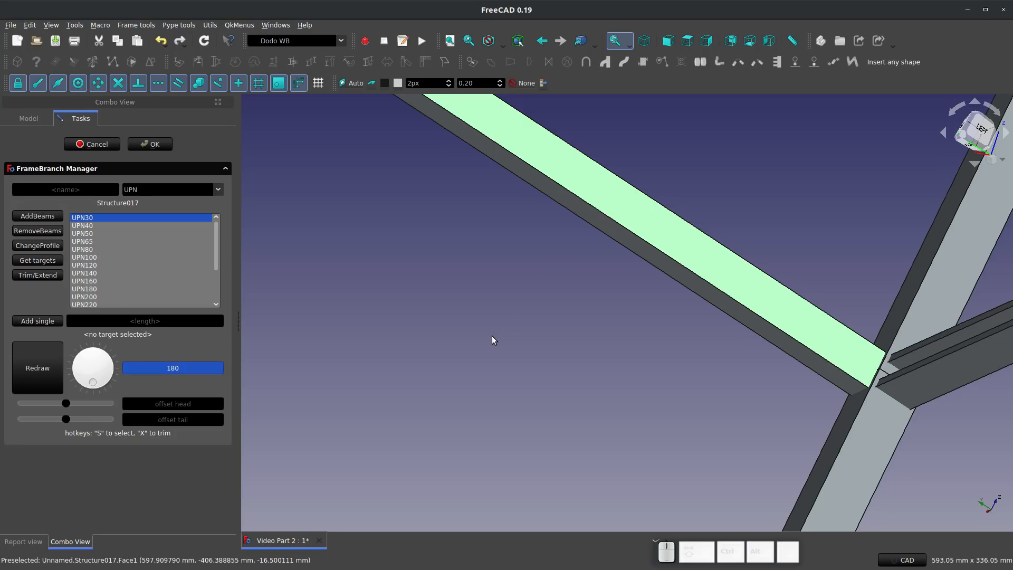
scroll(492, 336, "down", 5)
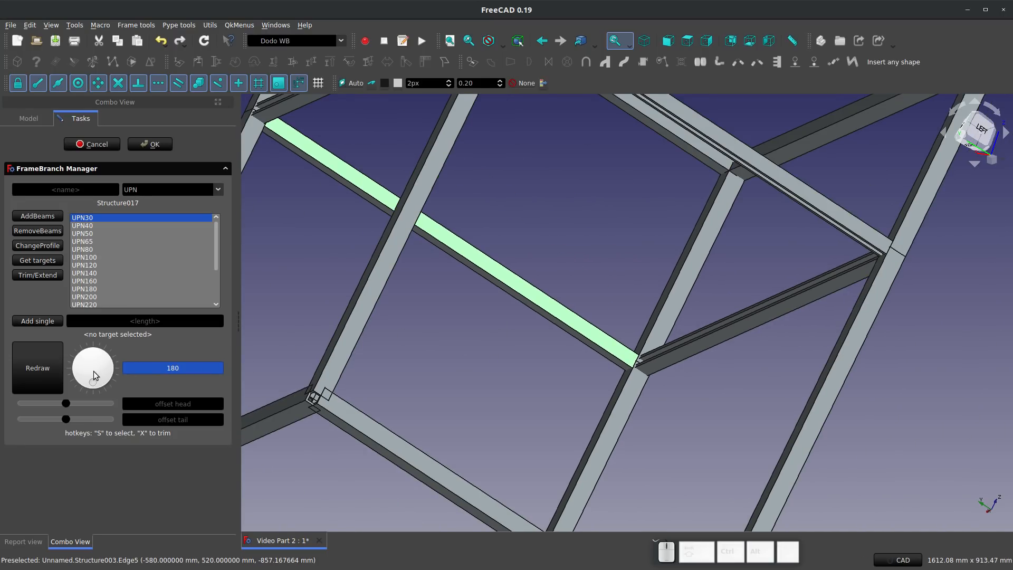
left_click_drag(90, 382, 68, 372)
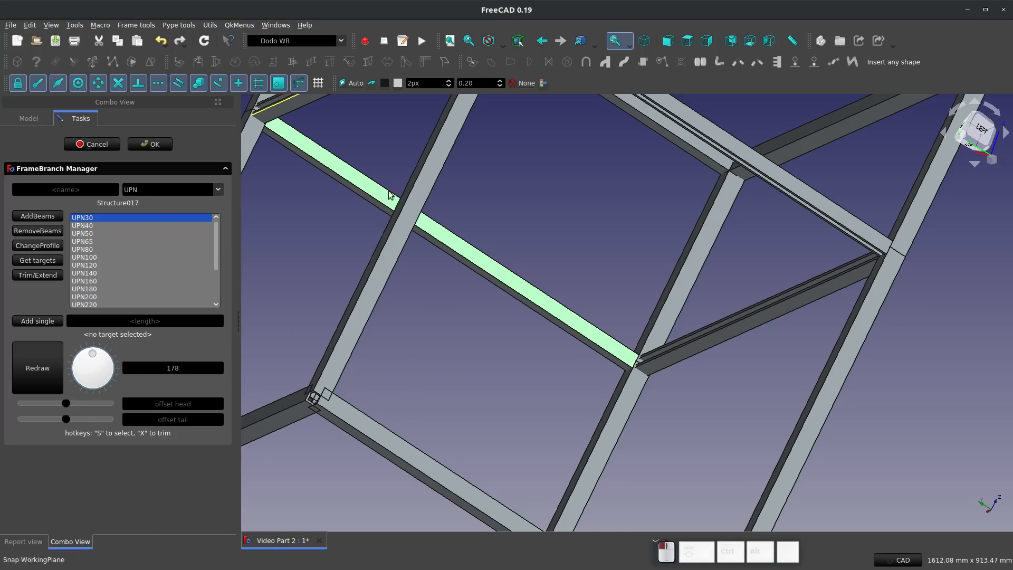
left_click(549, 367)
Try to trim the frame's rear top RH beam against a face of the upright at the corner, and clear the selection
scroll(512, 366, "down", 4)
middle_click_drag(470, 338, 841, 391)
scroll(797, 384, "up", 4)
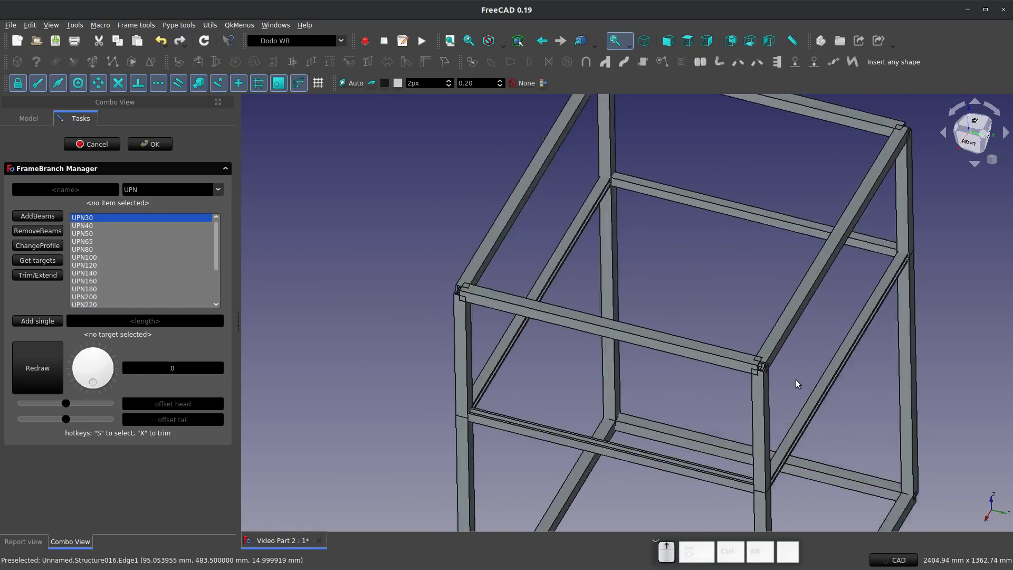
scroll(760, 370, "up", 6)
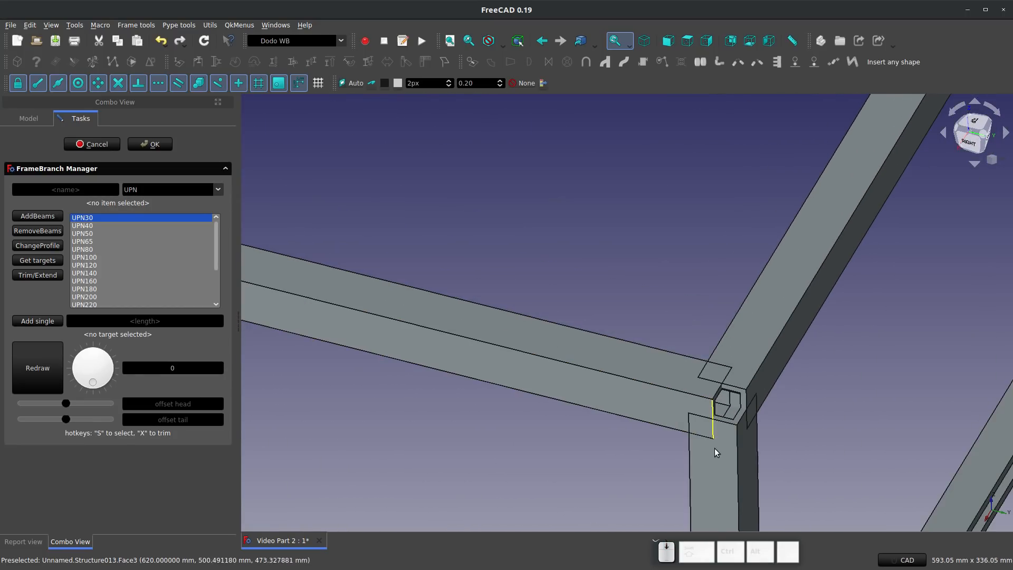
left_click(713, 456)
scroll(710, 457, "down", 4)
middle_click_drag(860, 302, 605, 346)
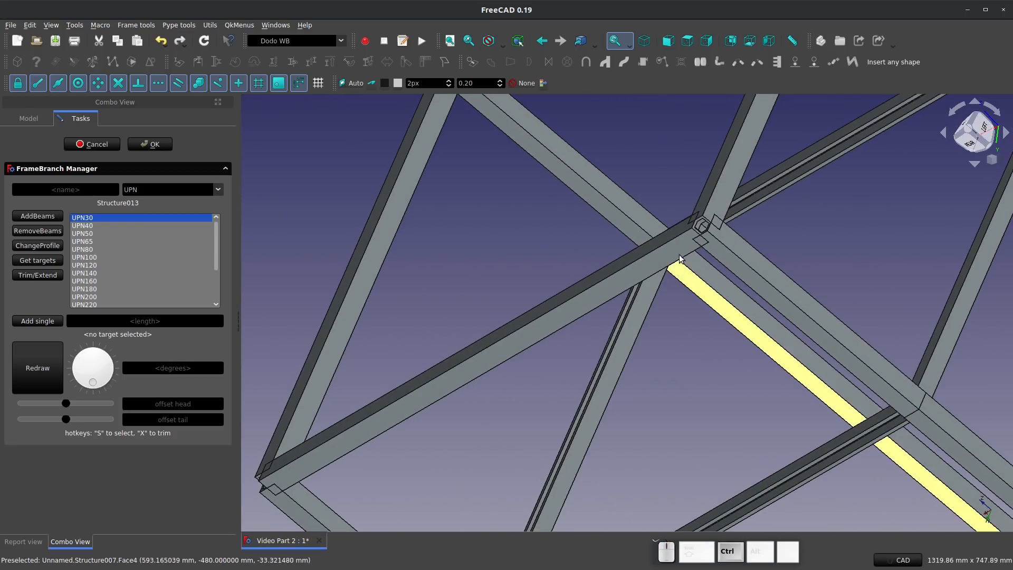
left_click(702, 232)
scroll(689, 250, "up", 2)
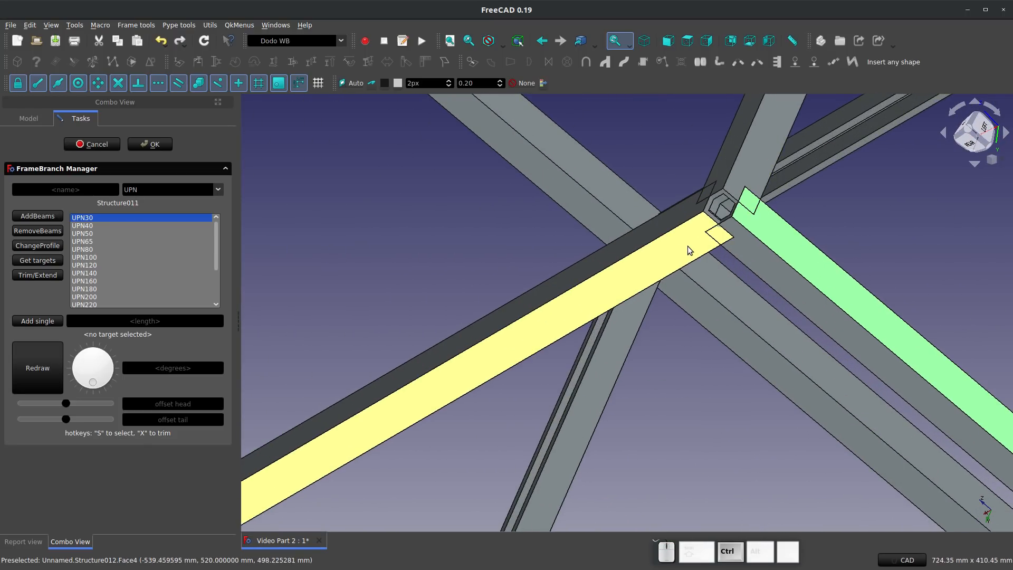
left_click(25, 257)
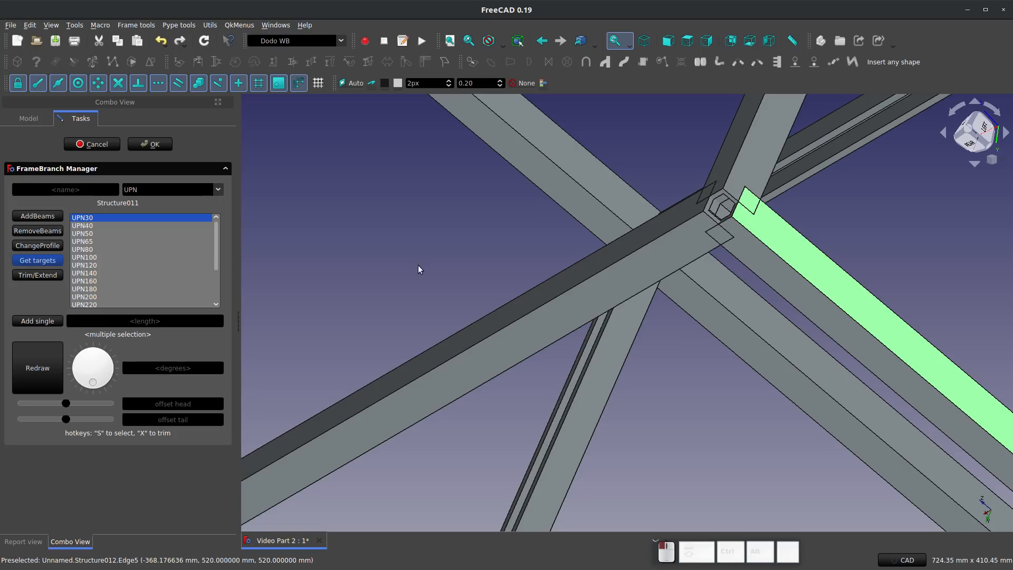
left_click(620, 255)
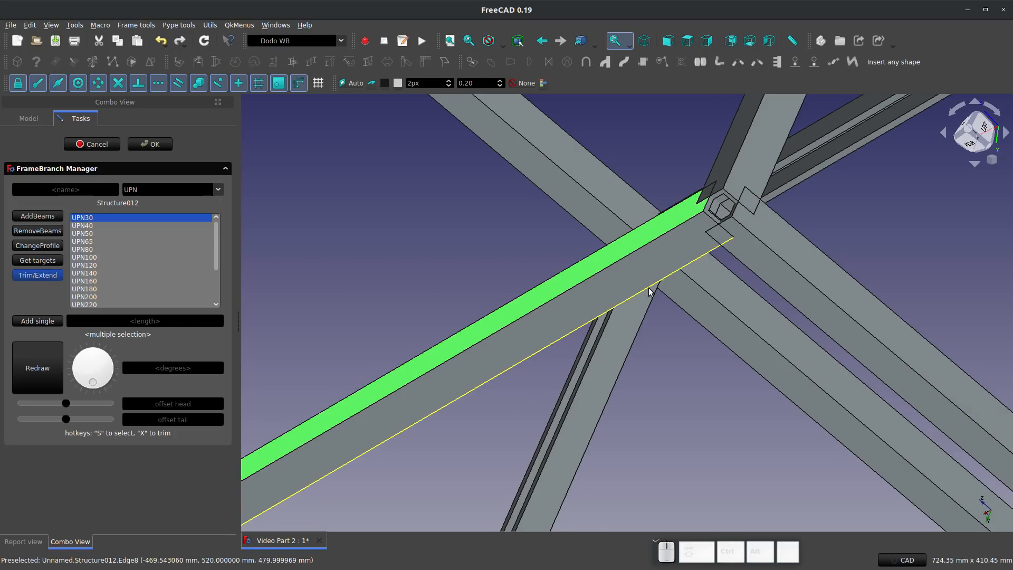
left_click(611, 249)
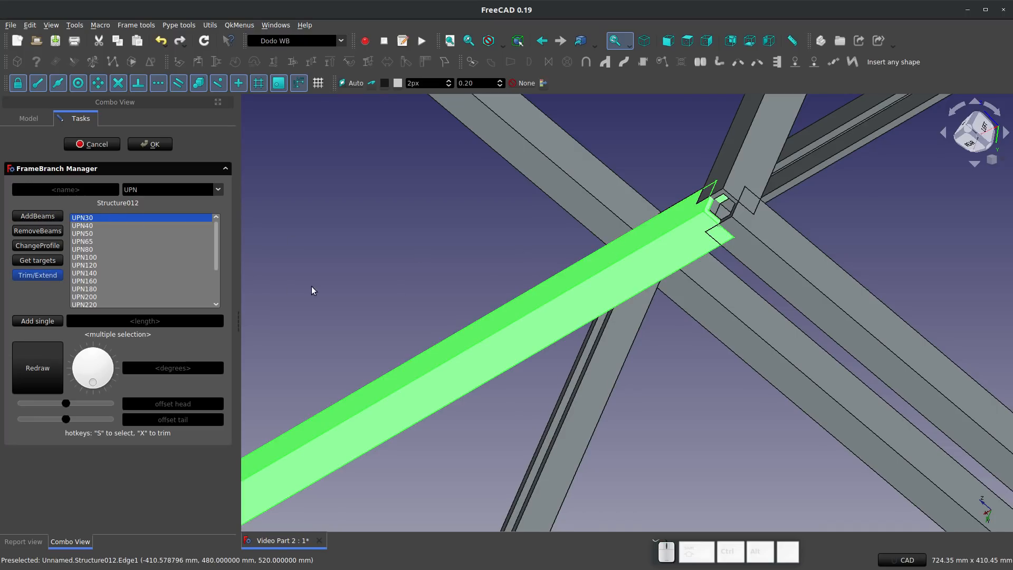
left_click(405, 222)
Examine how the RH beams overlap at the frame's top corners and how the whole frame looks from several sides
scroll(413, 231, "down", 7)
middle_click_drag(365, 300, 380, 274)
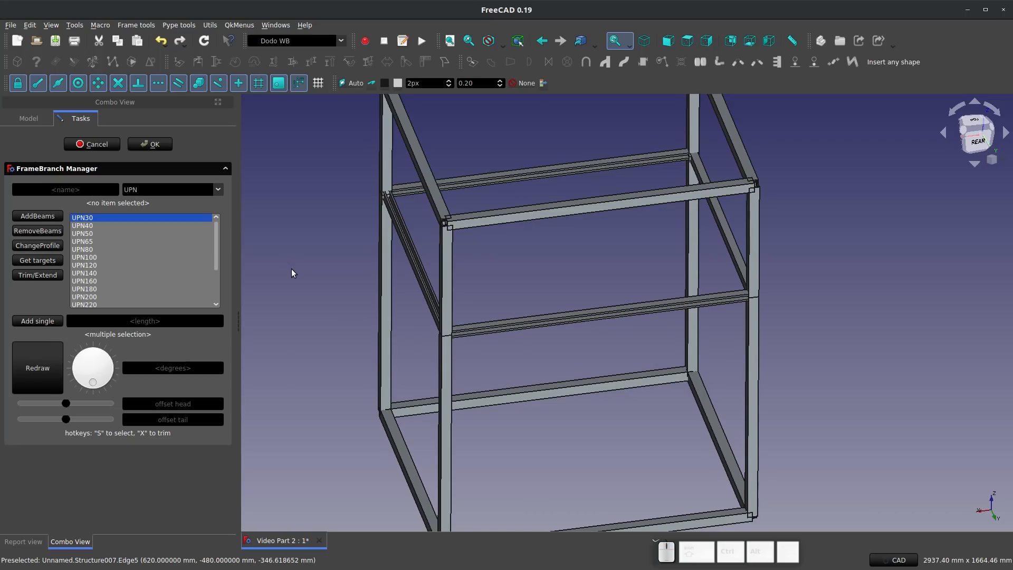
scroll(517, 301, "down", 5)
scroll(563, 373, "up", 8)
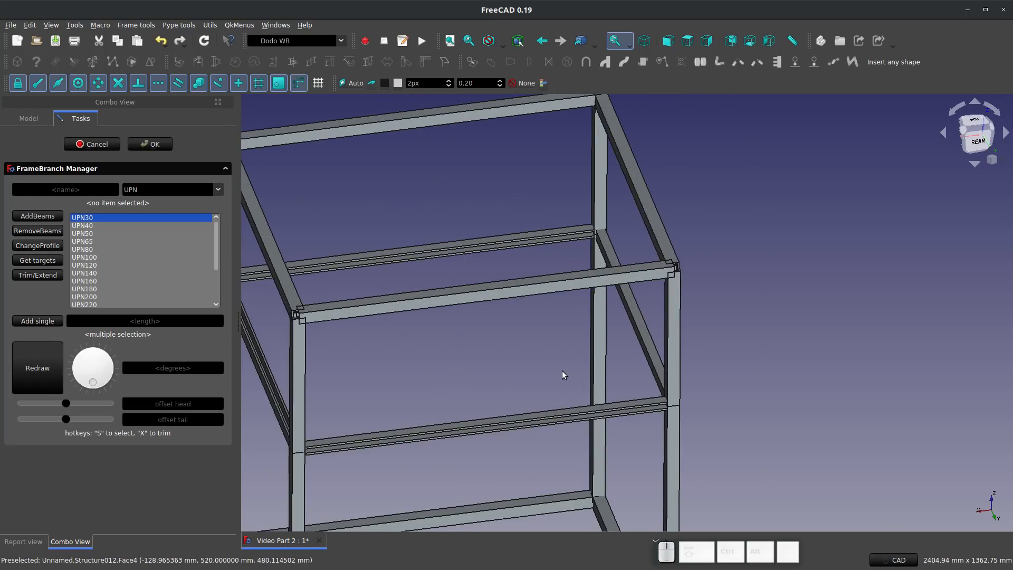
scroll(666, 289, "up", 4)
middle_click_drag(666, 289, 541, 306)
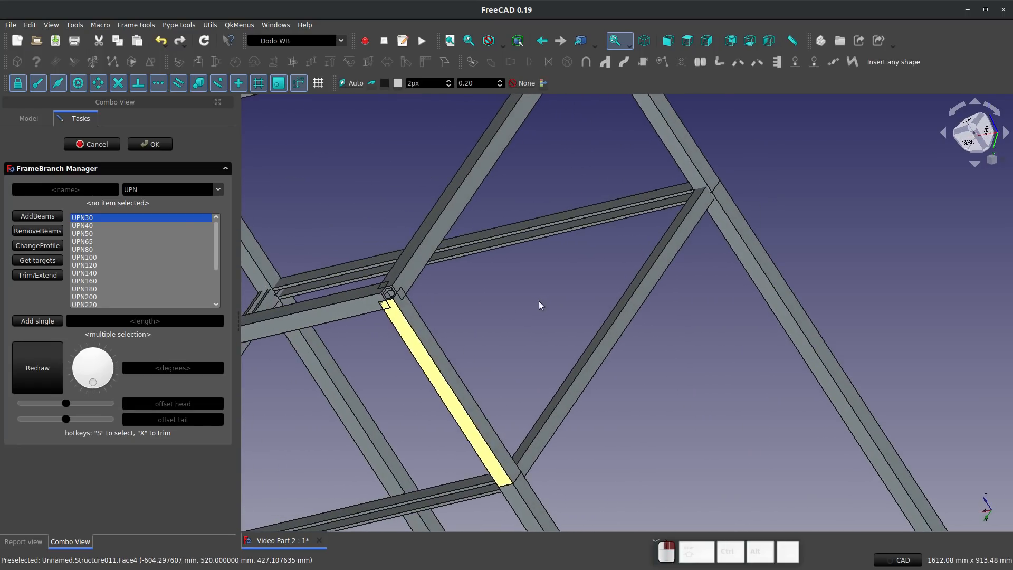
scroll(341, 299, "up", 4)
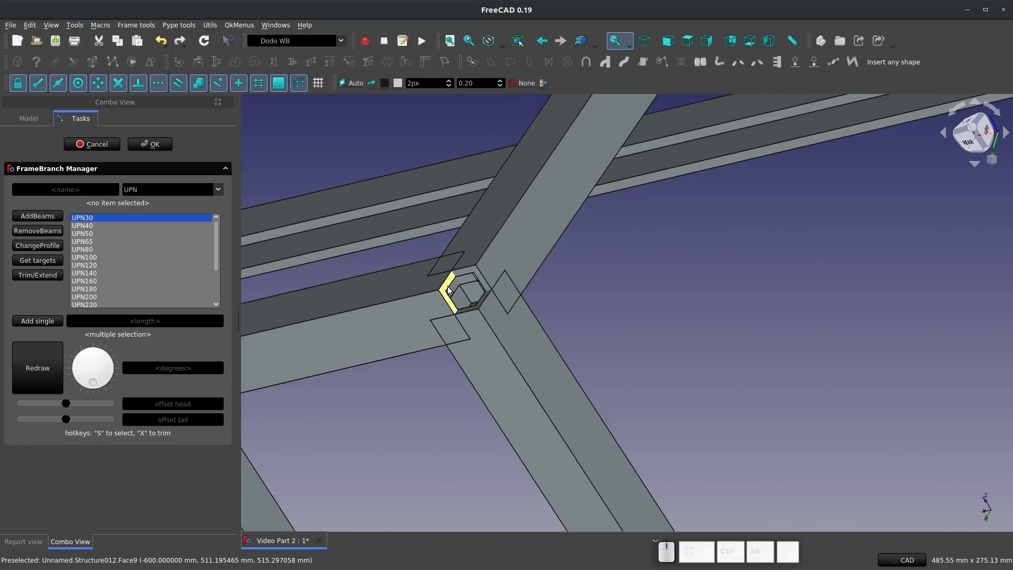
left_click(453, 289)
middle_click_drag(453, 290, 546, 315)
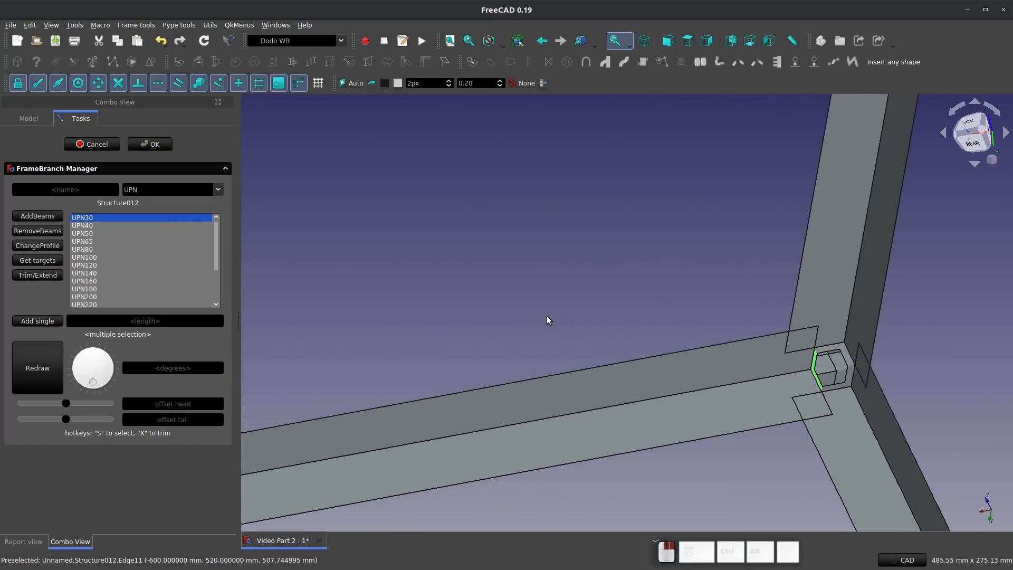
scroll(547, 336, "down", 6)
scroll(465, 423, "down", 4)
middle_click_drag(539, 470, 724, 450)
middle_click_drag(623, 408, 530, 217)
left_click(549, 254)
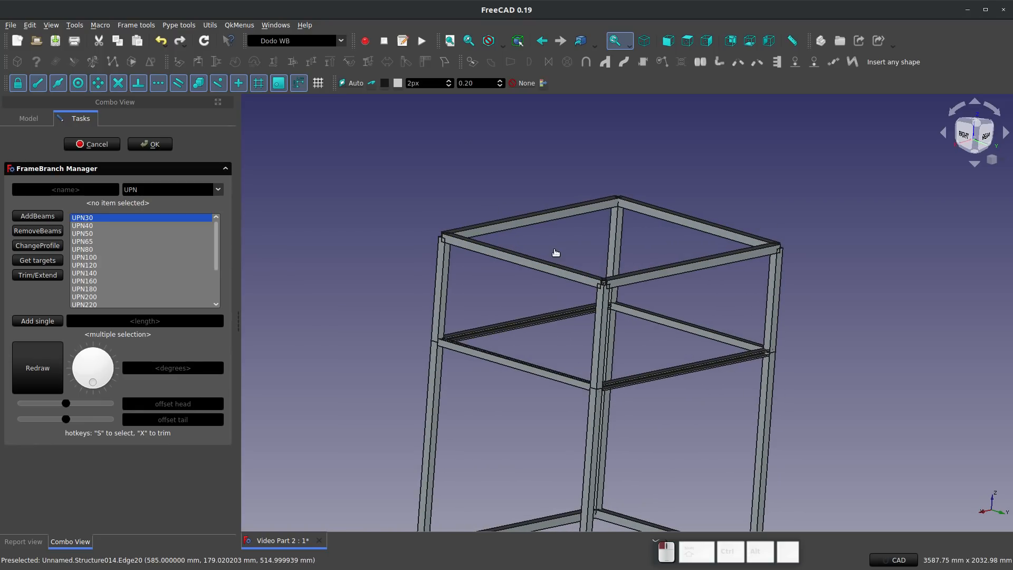
middle_click_drag(550, 253, 533, 257)
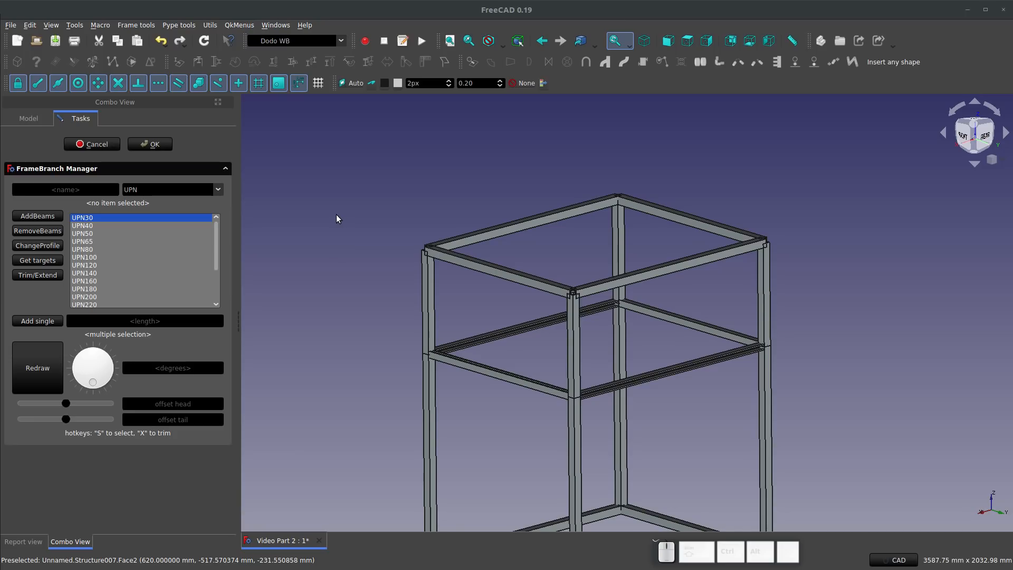
Close the FrameBranch Manager and start a Sketcher sketch on the XY-Plane in a new document
left_click(99, 149)
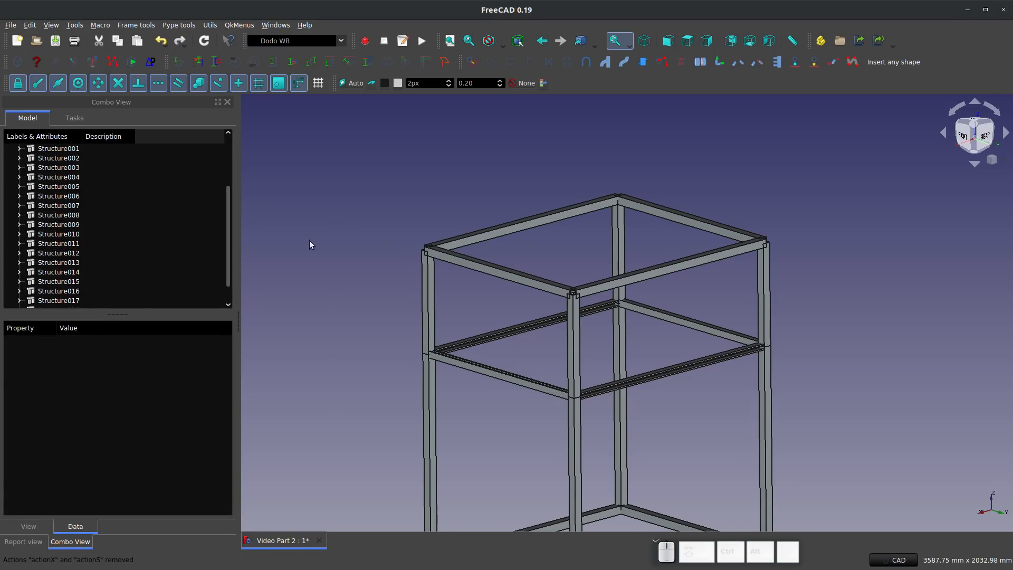
left_click(18, 41)
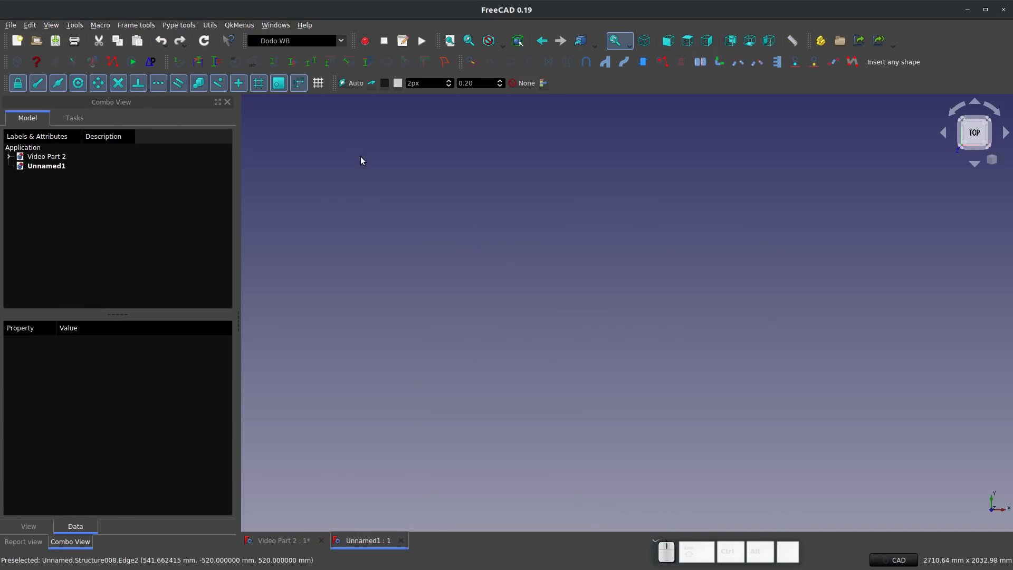
left_click(341, 41)
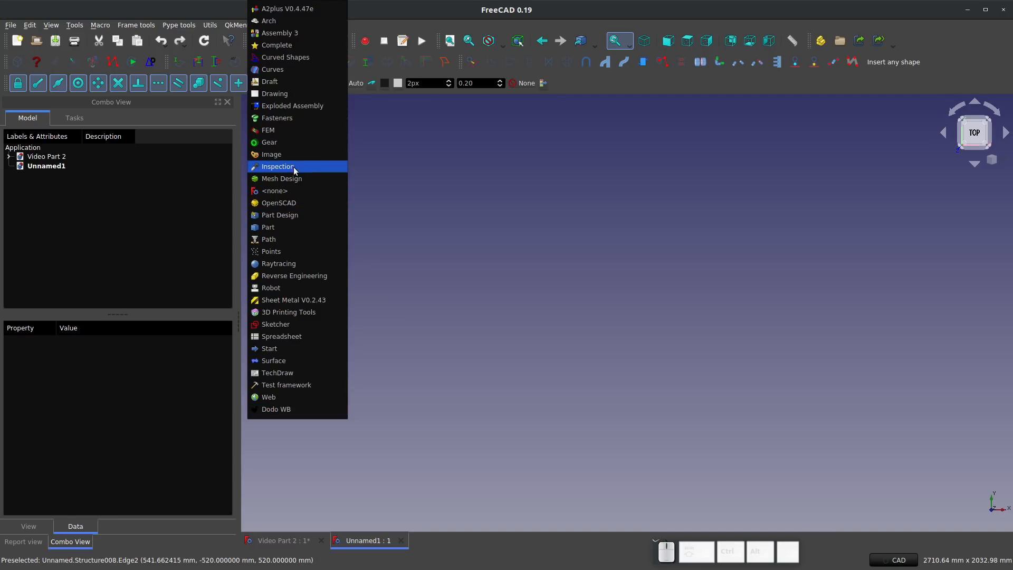
left_click(275, 324)
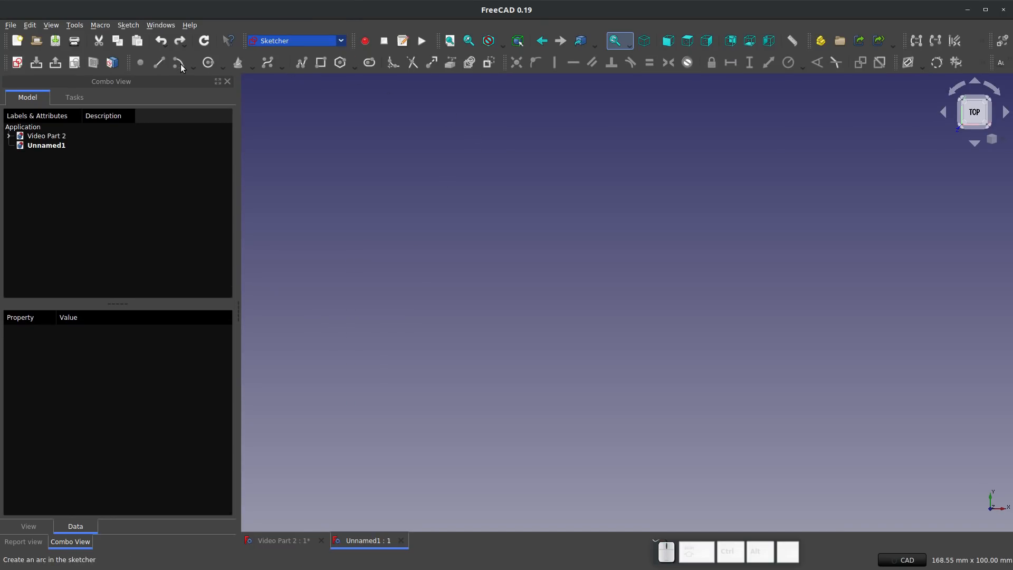
left_click(13, 66)
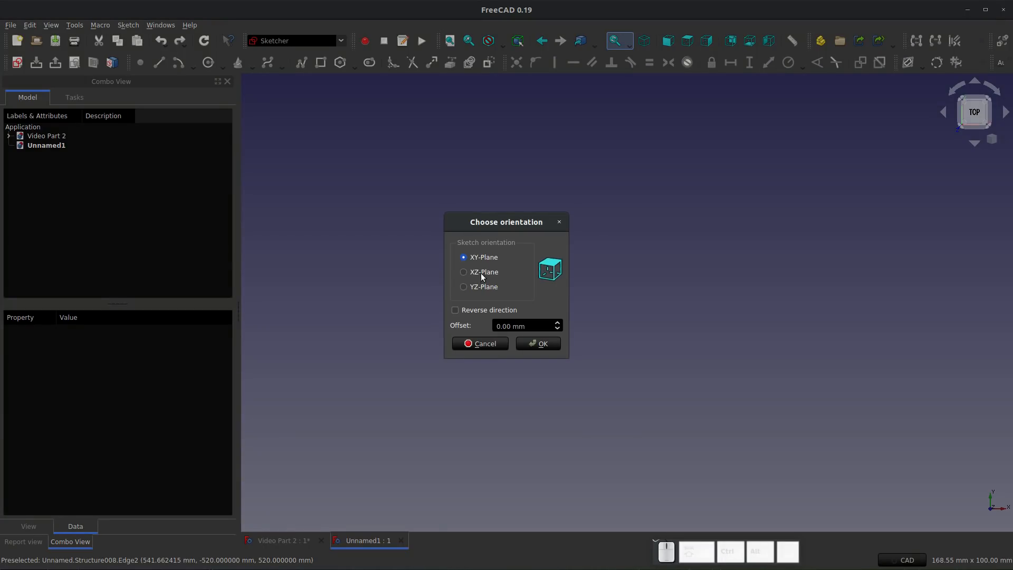
left_click(539, 343)
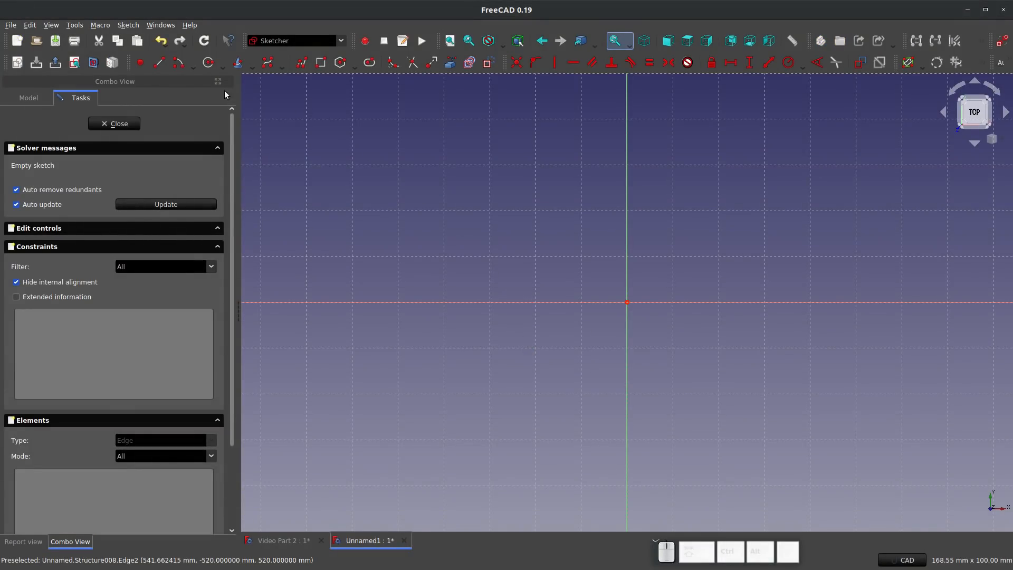
Sketch connected lines from the origin about 71 mm along X, about 116 mm vertically, and diagonally outward to about (117, 159), and close the sketch
left_click(158, 62)
left_click(627, 302)
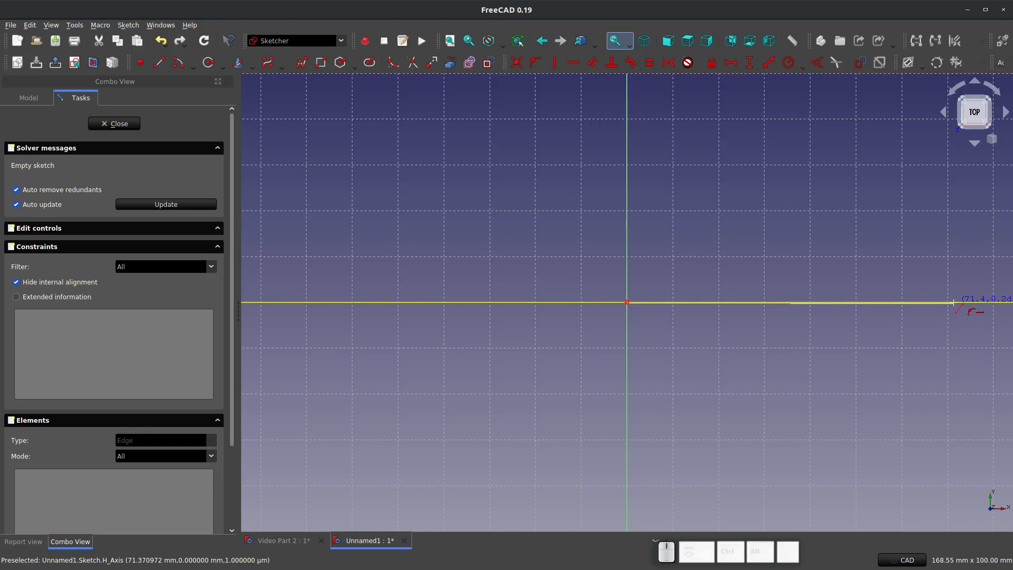
left_click(950, 302)
scroll(760, 475, "down", 5)
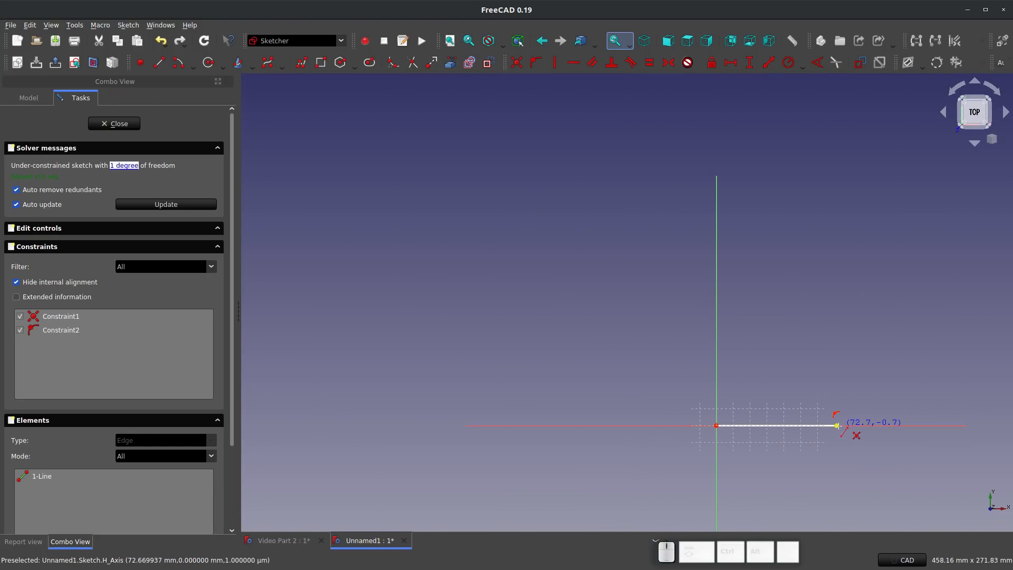
left_click(837, 425)
left_click(837, 230)
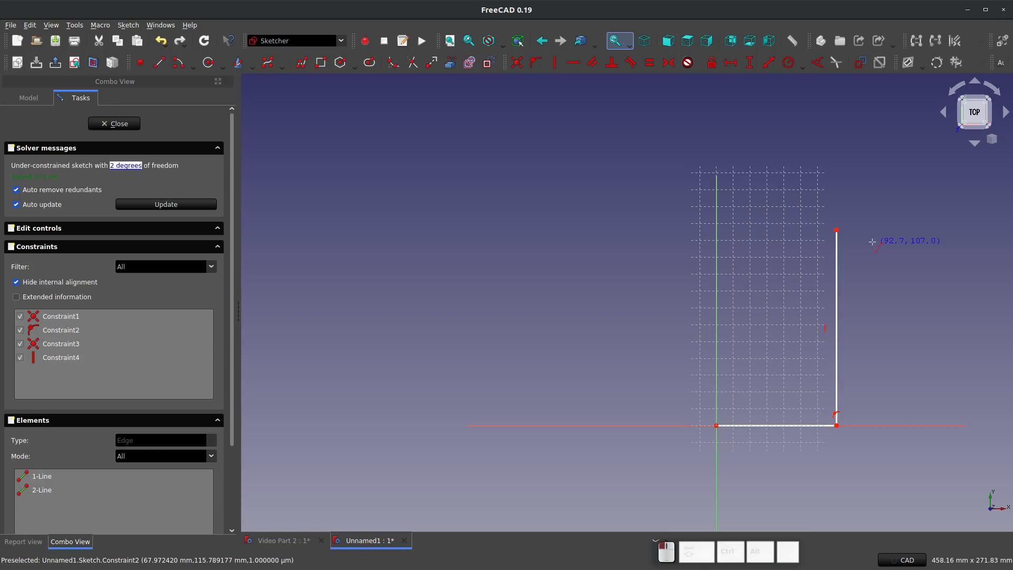
left_click(838, 230)
left_click(914, 158)
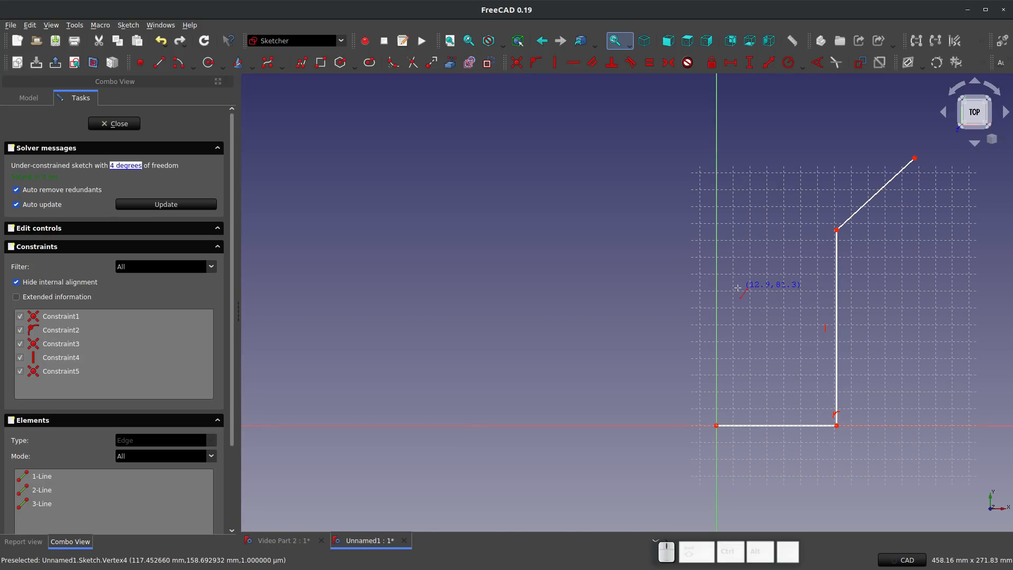
key("Escape")
left_click(137, 128)
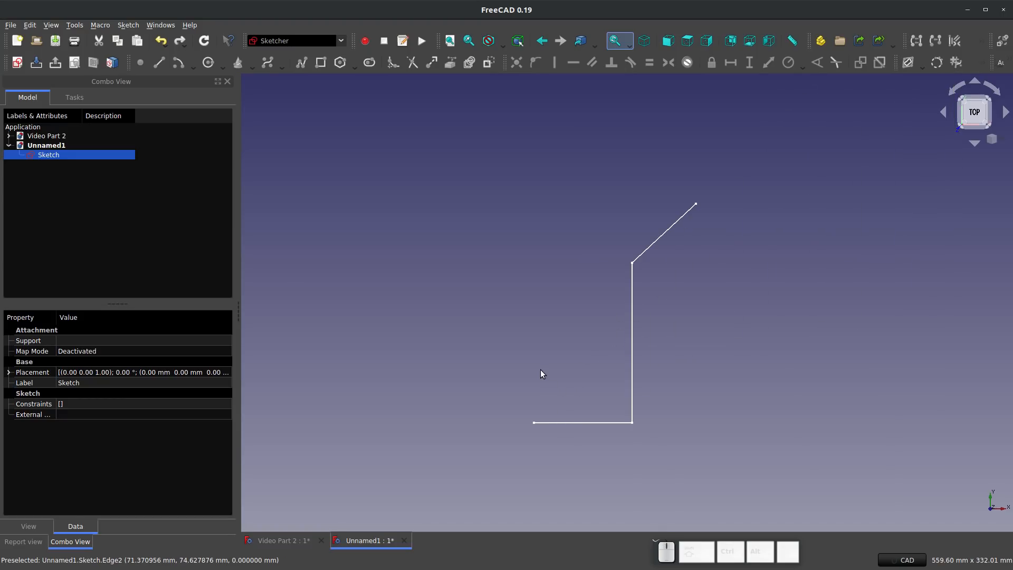
Switch to the Dodo WB workbench and open the FrameBranch Manager
left_click(271, 45)
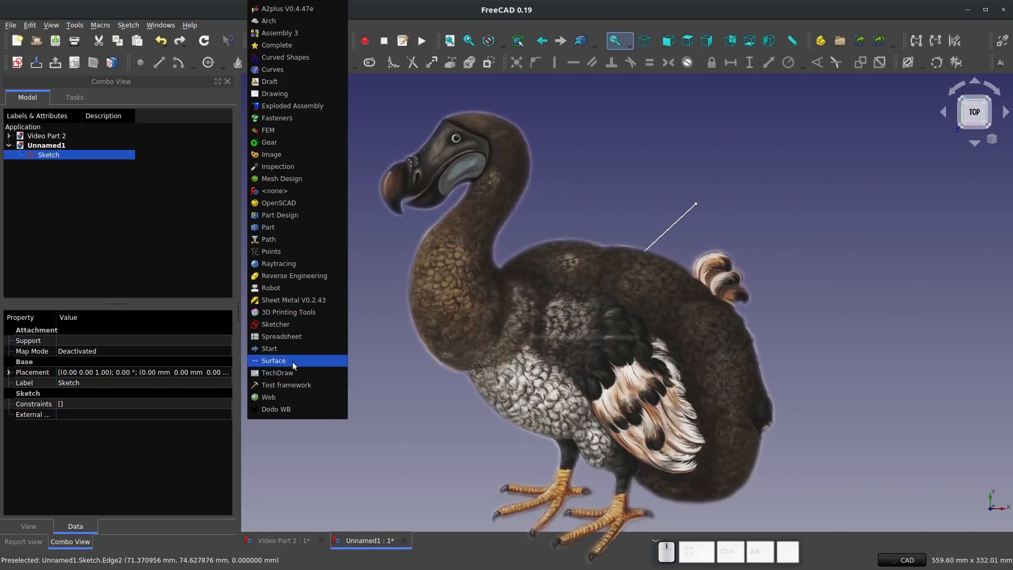
left_click(297, 409)
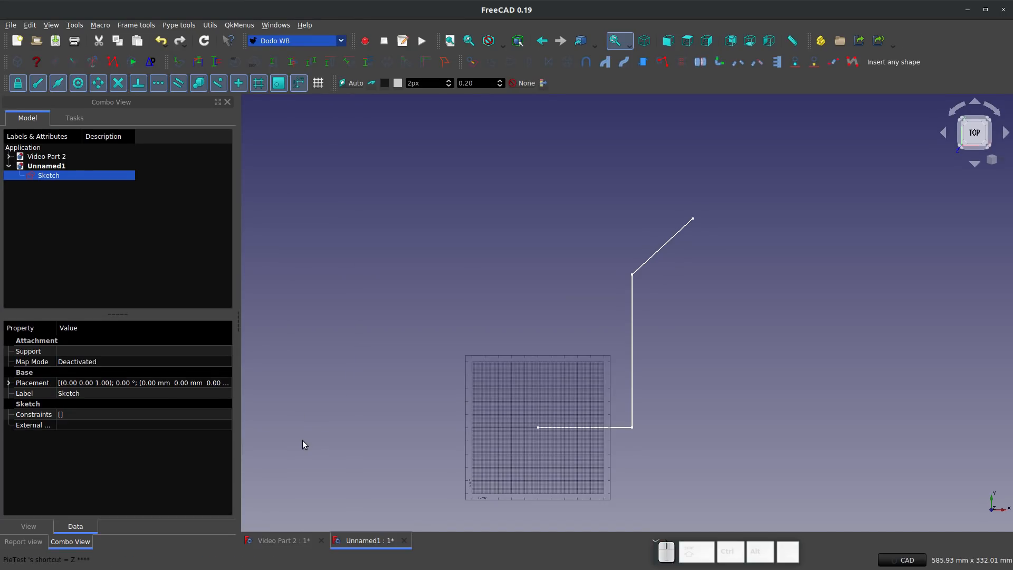
scroll(698, 377, "up", 2)
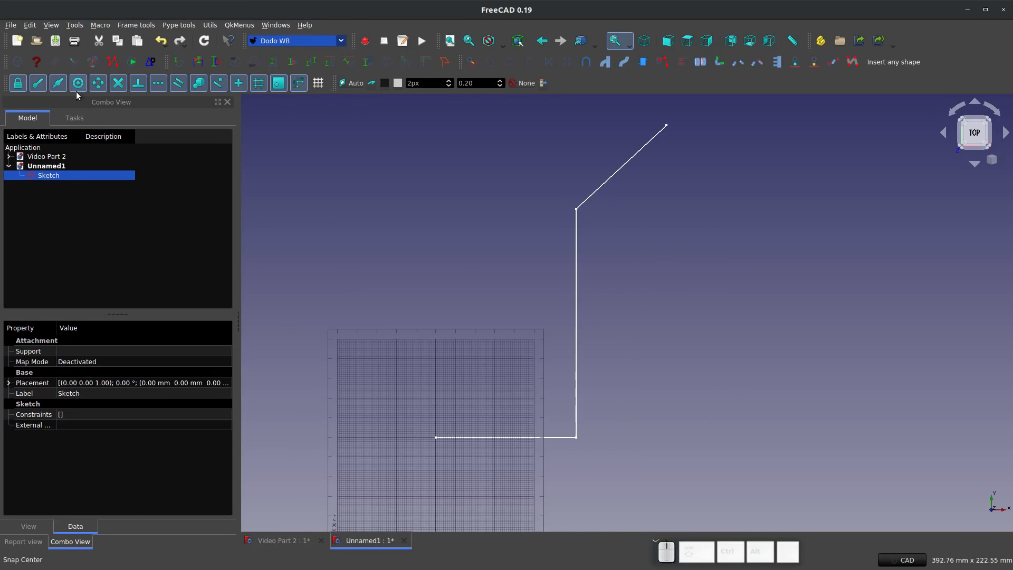
left_click(197, 62)
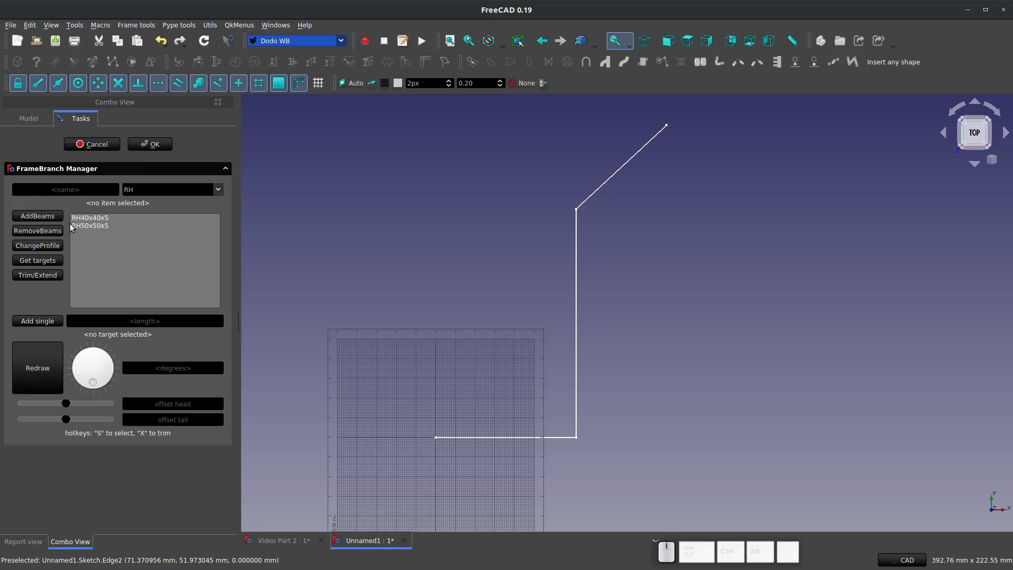
Place RH40x40x5 beams along all three lines of the sketch
left_click(537, 437)
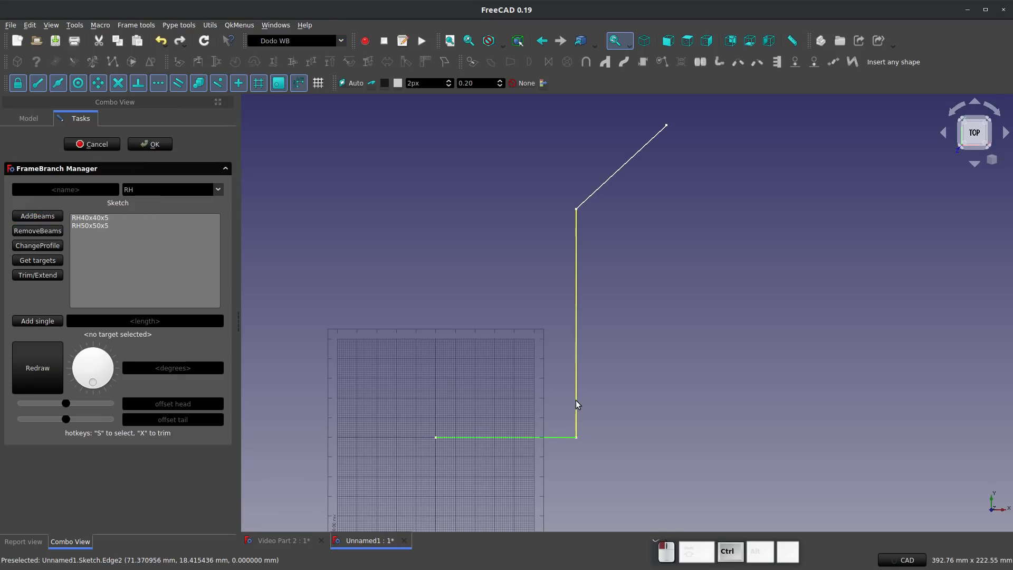
left_click(575, 400, "ctrl")
left_click(605, 183, "ctrl")
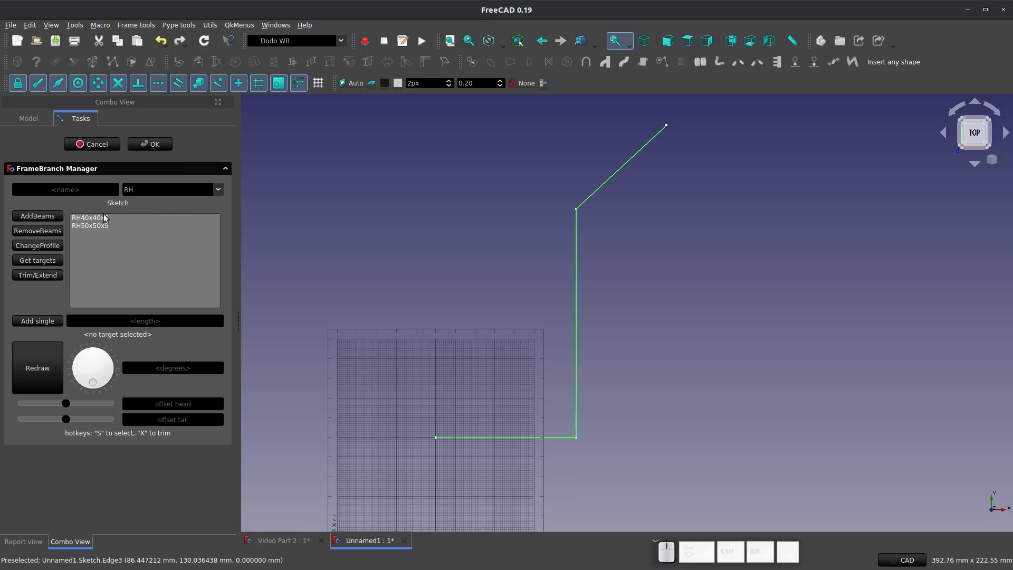
left_click(84, 220)
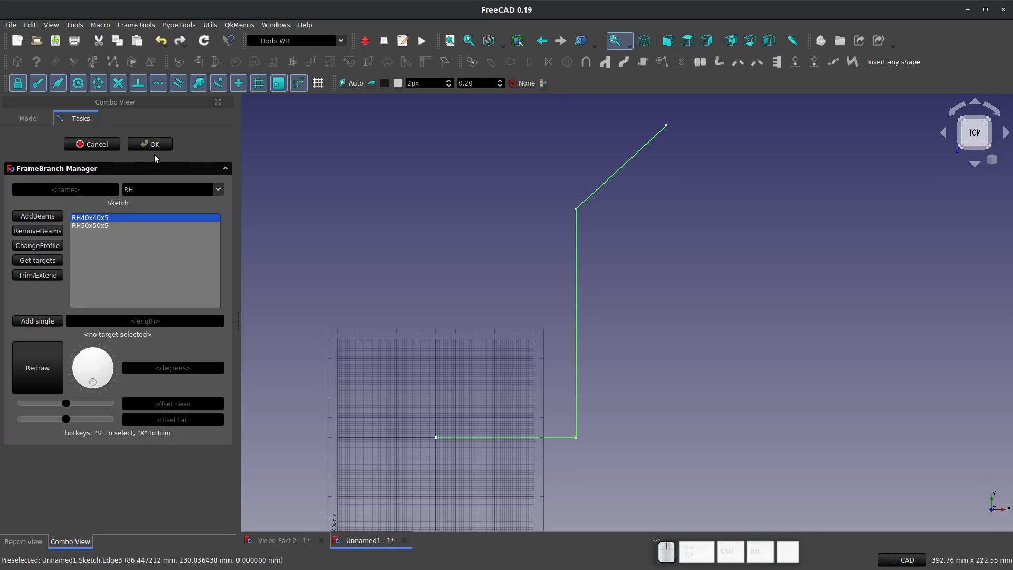
scroll(518, 312, "down", 1)
middle_click_drag(518, 316, 489, 344)
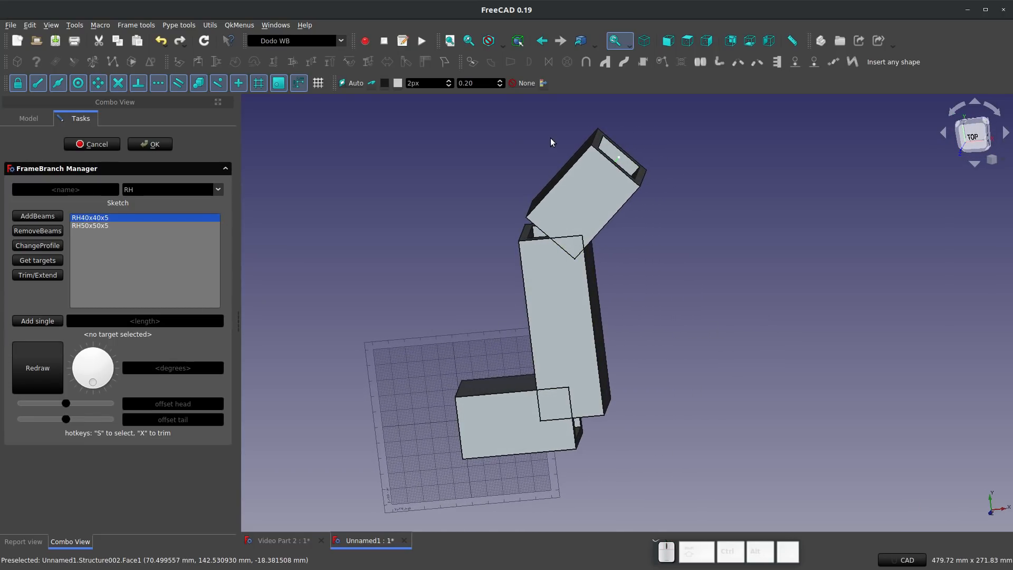
scroll(552, 140, "up", 3)
scroll(558, 261, "up", 1)
scroll(554, 281, "down", 5)
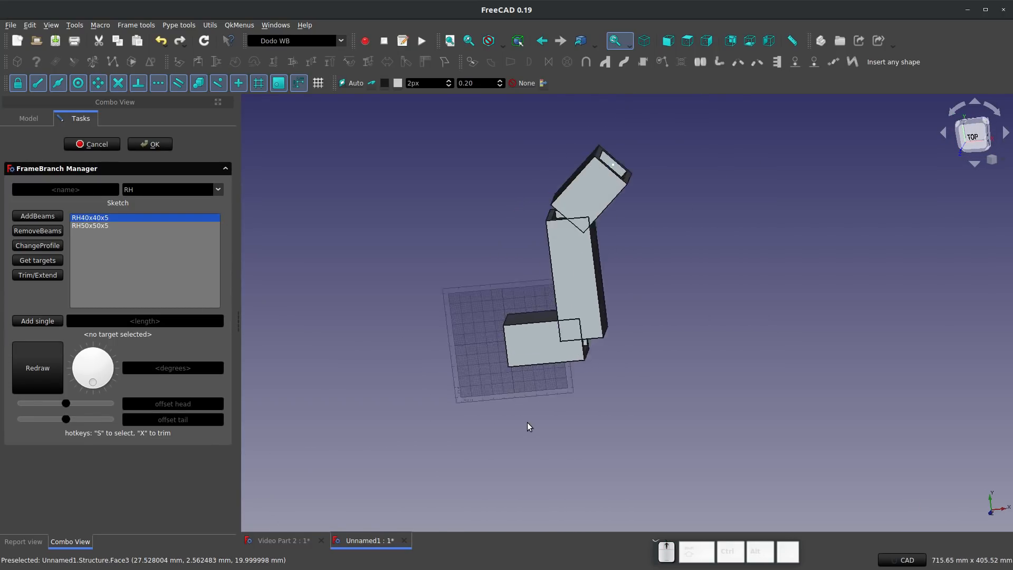
scroll(567, 365, "up", 4)
middle_click_drag(568, 365, 660, 341)
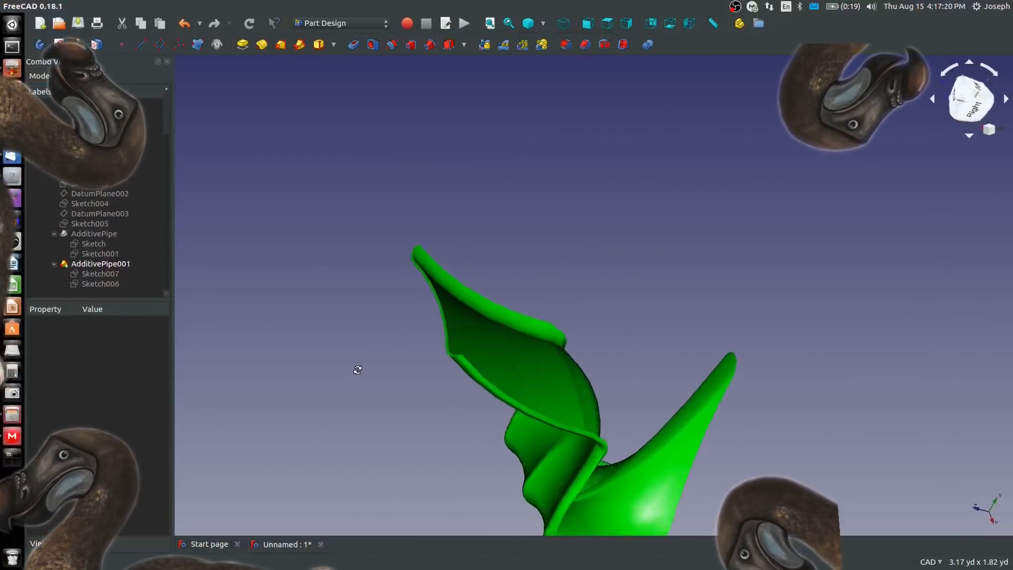
middle_click_drag(358, 370, 468, 303)
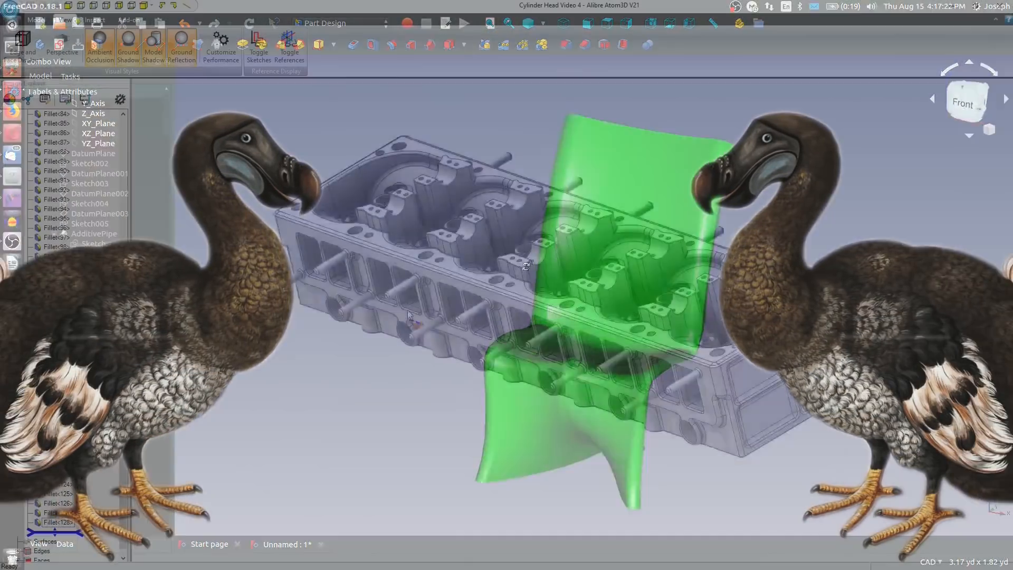